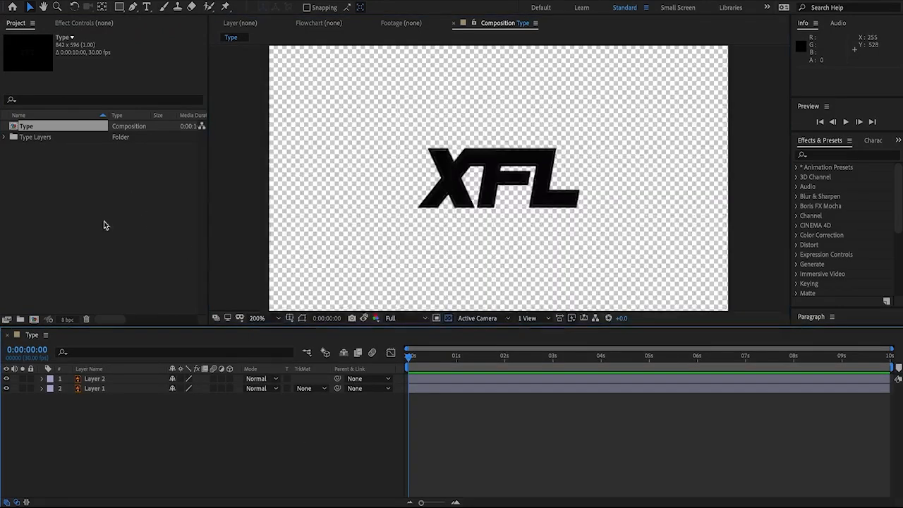
Resize the Type composition to 1920 x 1080 px with a duration of 0:00:10:00
right_click(50, 127)
left_click(67, 134)
left_click(396, 206)
type("1920")
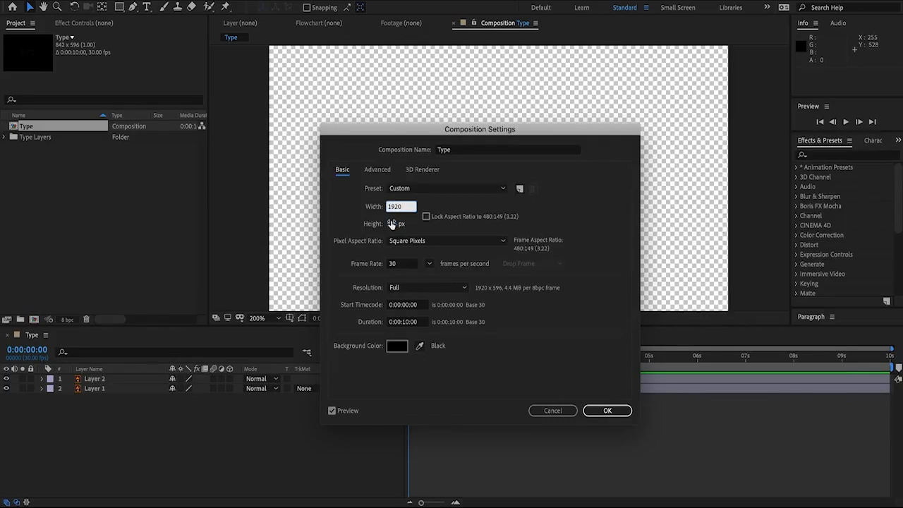
left_click(392, 224)
type("1080")
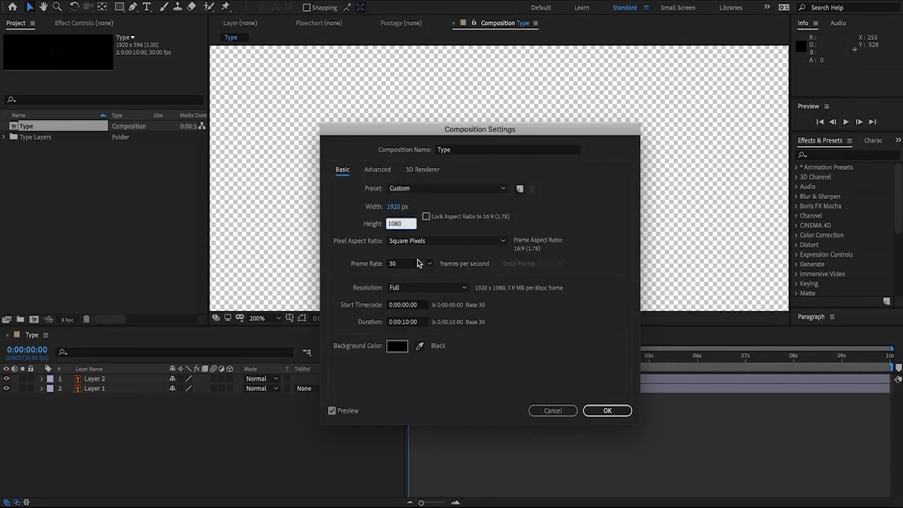
left_click(408, 323)
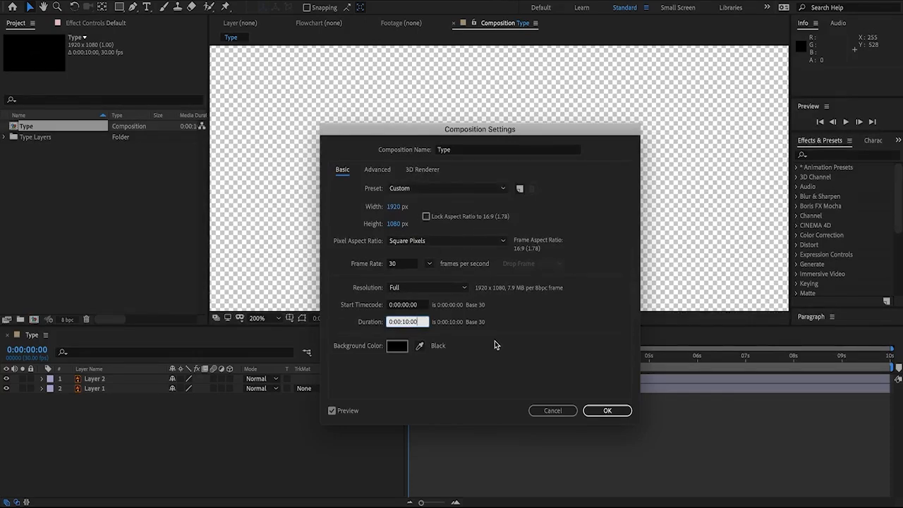
left_click(607, 410)
Turn on continuous rasterization for both Layer 2 and Layer 1
scroll(571, 258, "down", 2)
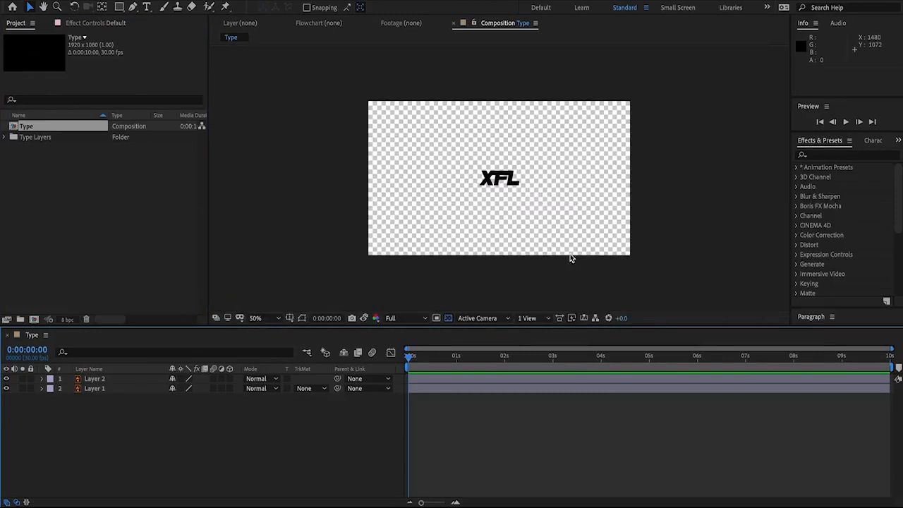
scroll(571, 258, "up", 2)
scroll(464, 199, "up", 2)
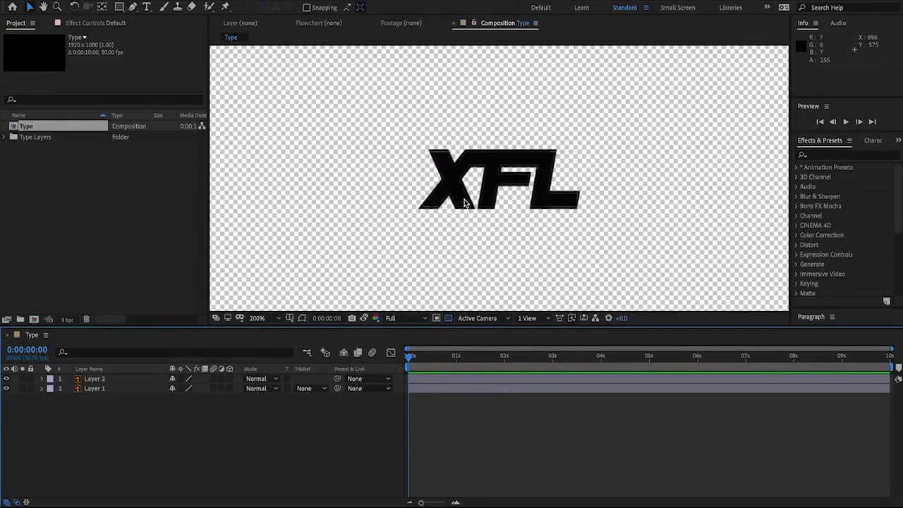
scroll(464, 199, "up", 2)
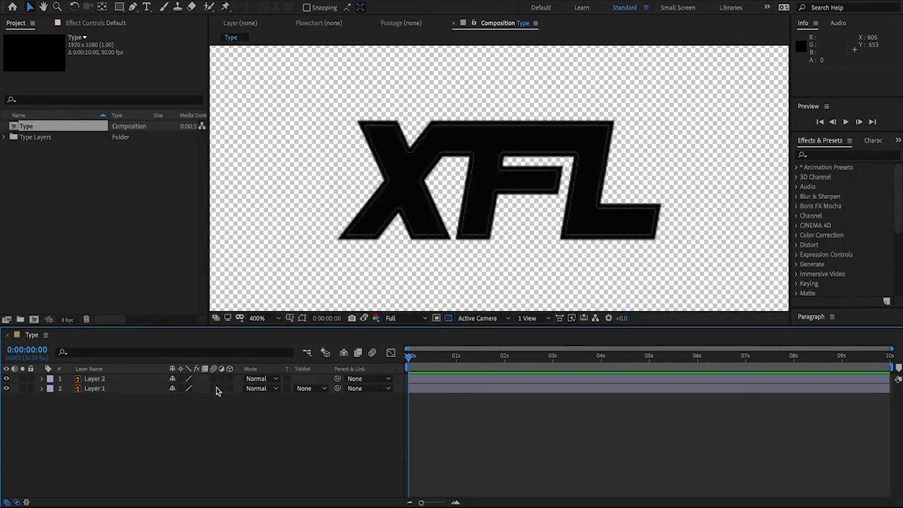
left_click(180, 379)
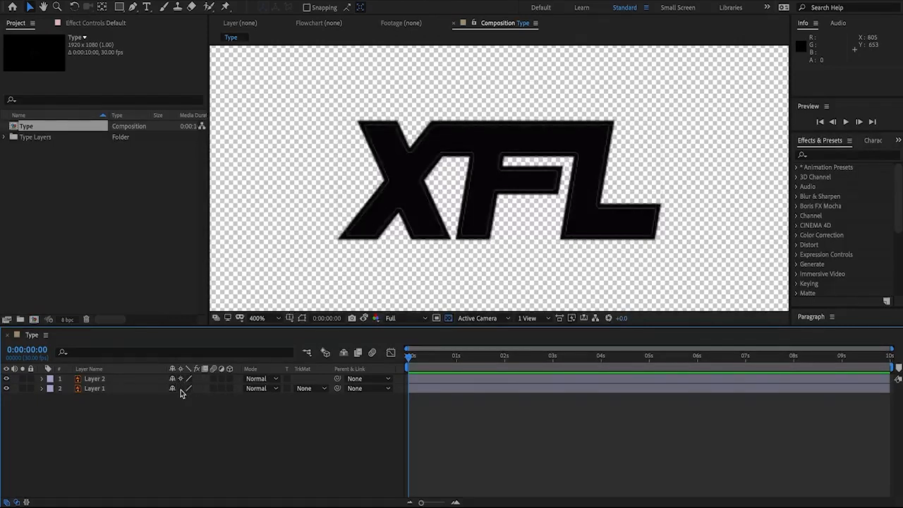
left_click(180, 389)
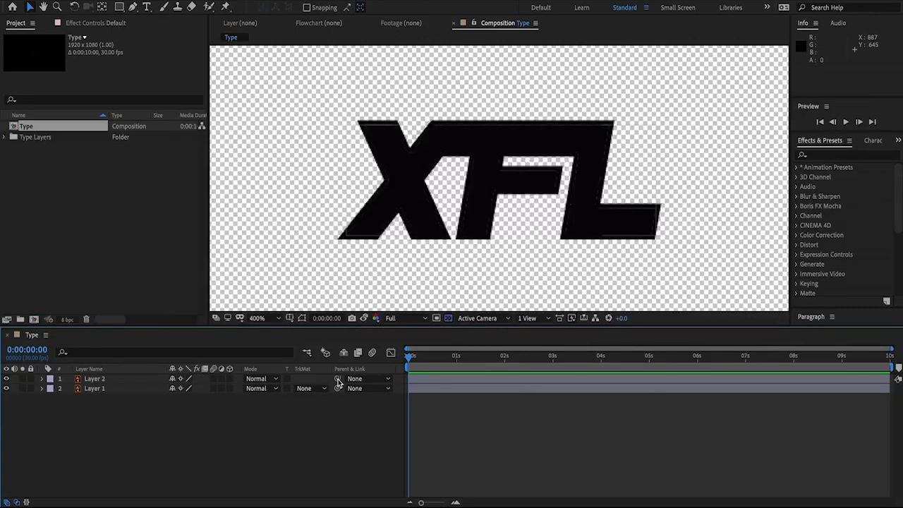
Parent Layer 2 to Layer 1 and scale Layer 1 up to 159%
left_click_drag(338, 378, 100, 389)
left_click(100, 388)
key("s")
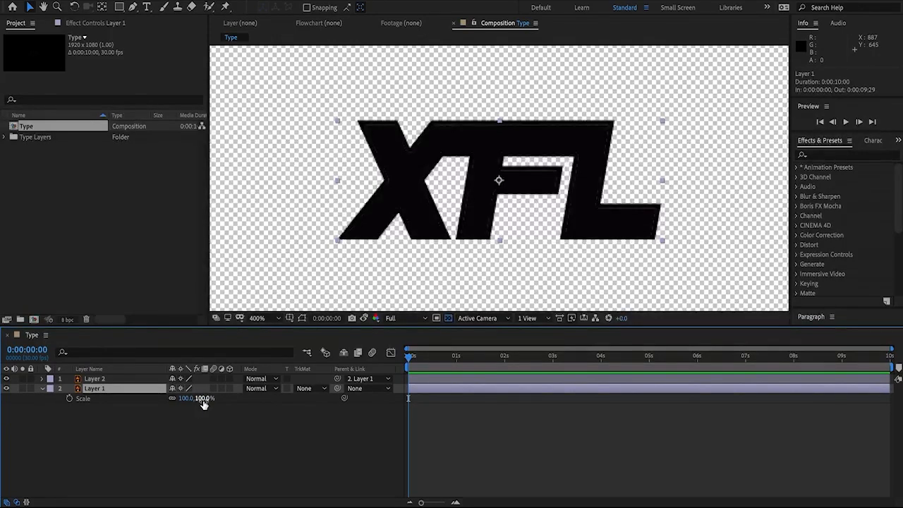
left_click_drag(203, 402, 233, 399)
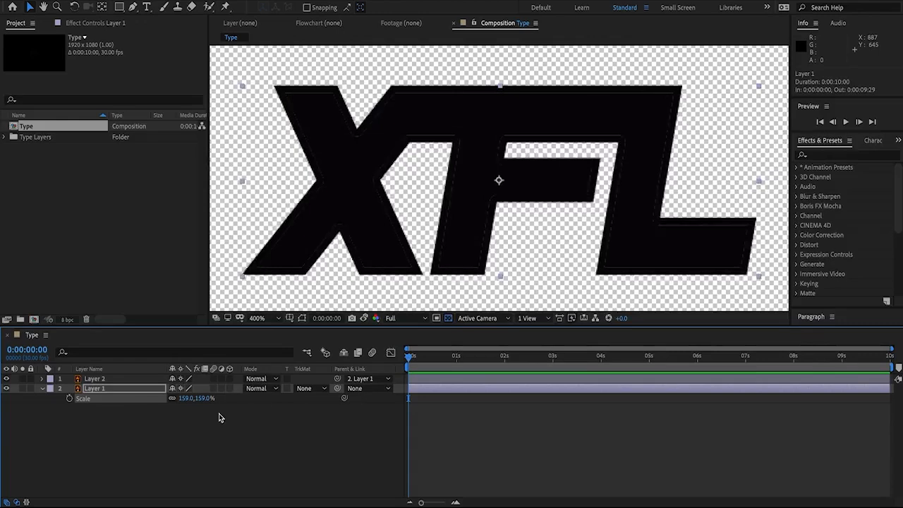
left_click(220, 417)
key("s")
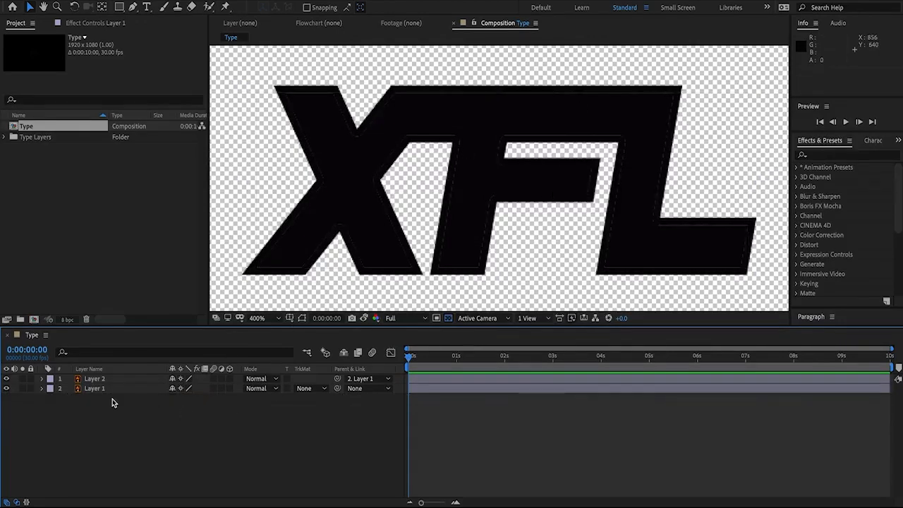
Apply the Fill effect to Layer 2 and set its colour to red FF2222
left_click(819, 155)
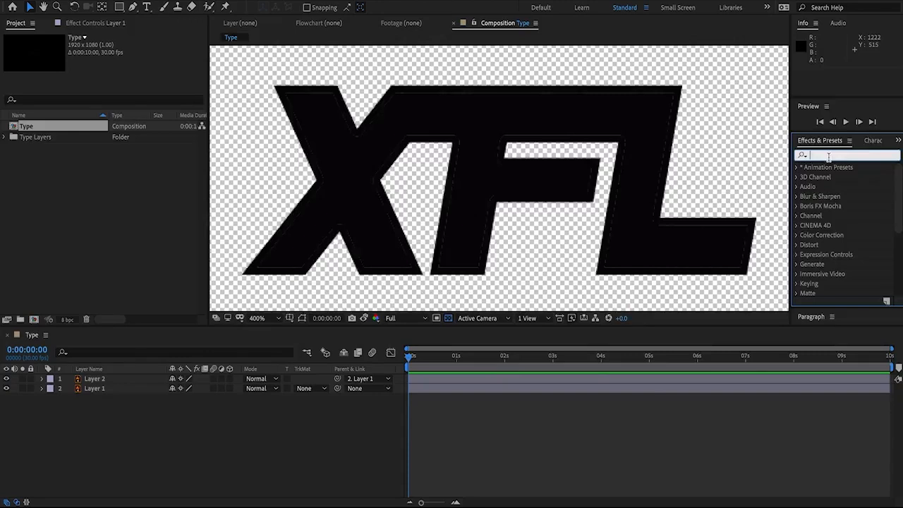
type("fill")
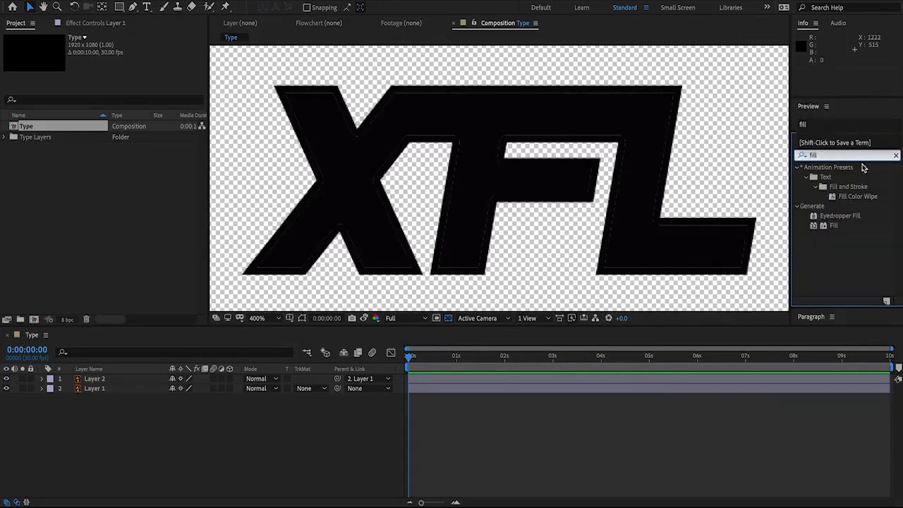
left_click_drag(834, 225, 130, 381)
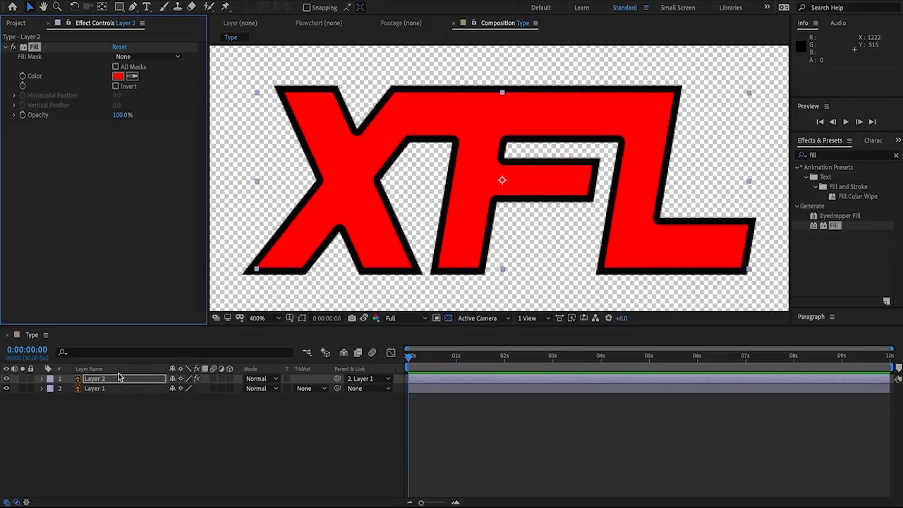
left_click(117, 79)
mouse_move(424, 313)
left_mouse_down()
mouse_move(416, 138)
mouse_move(434, 152)
left_mouse_up()
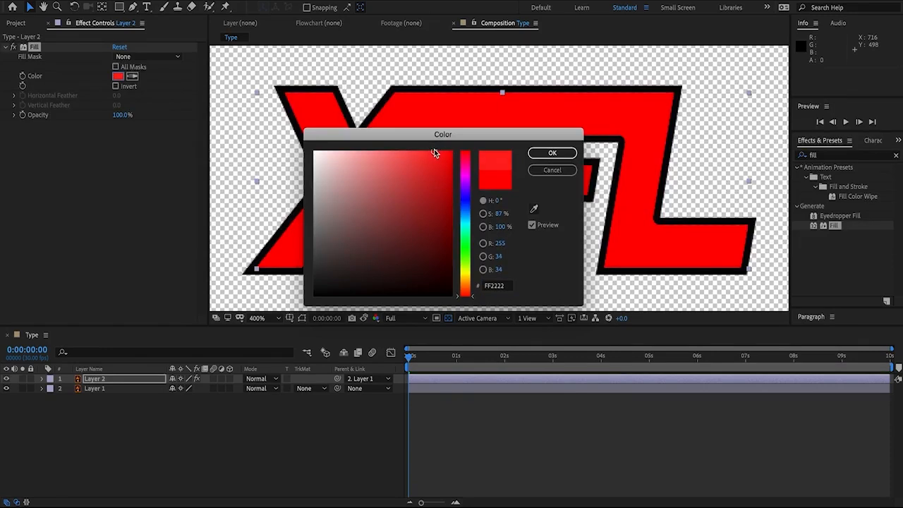
left_click(536, 153)
Apply the Fill effect to Layer 1 and set its colour to white FFFFFF
left_click(91, 388)
left_click(22, 388)
left_click(22, 388)
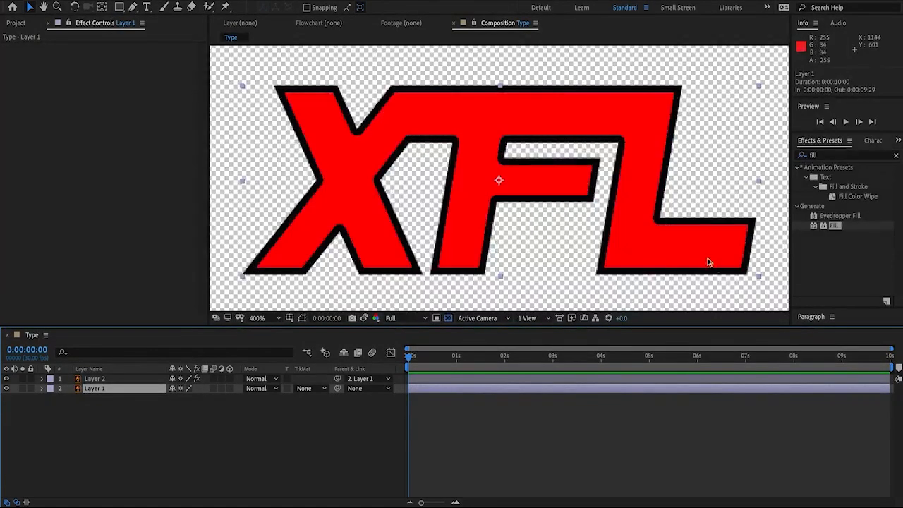
double_click(834, 226)
left_click(117, 77)
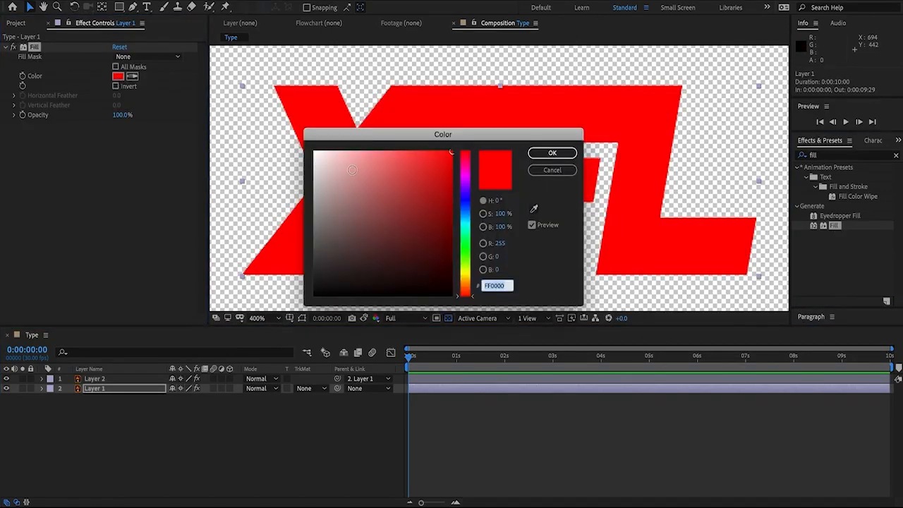
left_click_drag(323, 166, 310, 149)
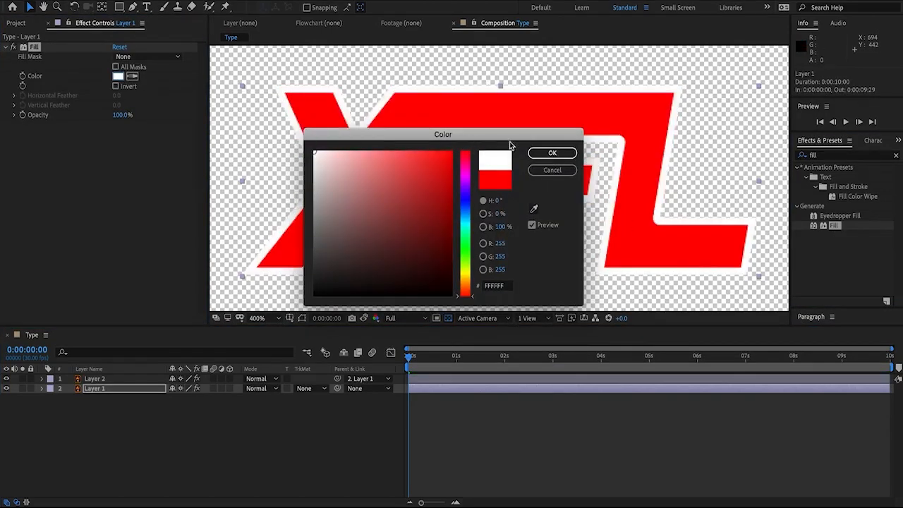
left_click(552, 152)
Rename the Type composition in the project as Main-comp
left_click(15, 22)
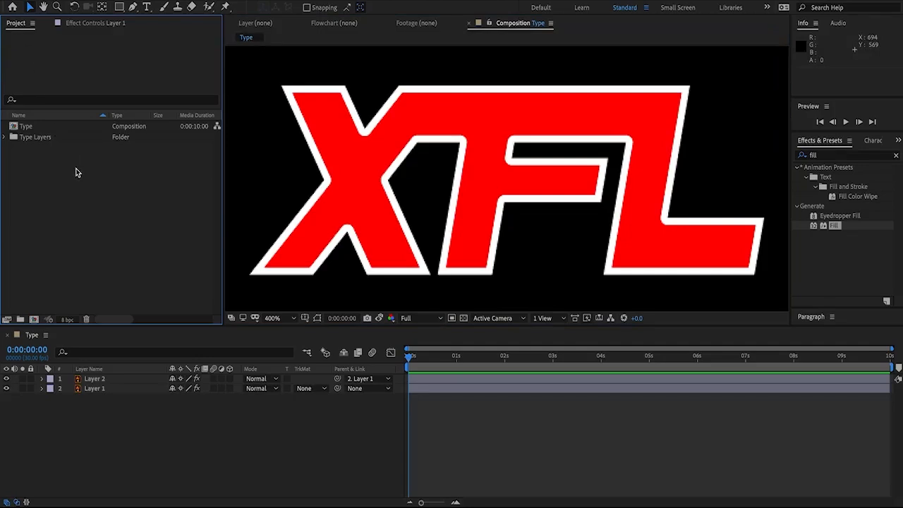
left_click(28, 127)
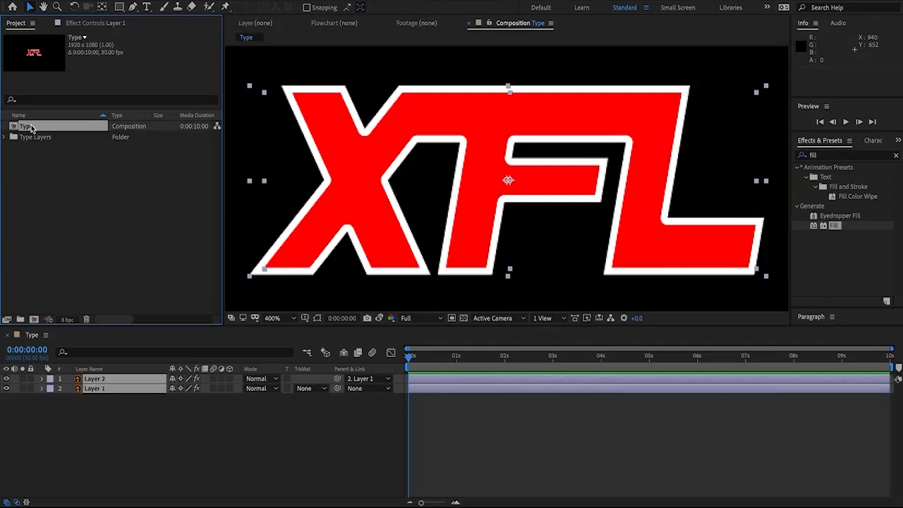
key("Return")
type("Main-comp")
key("Return")
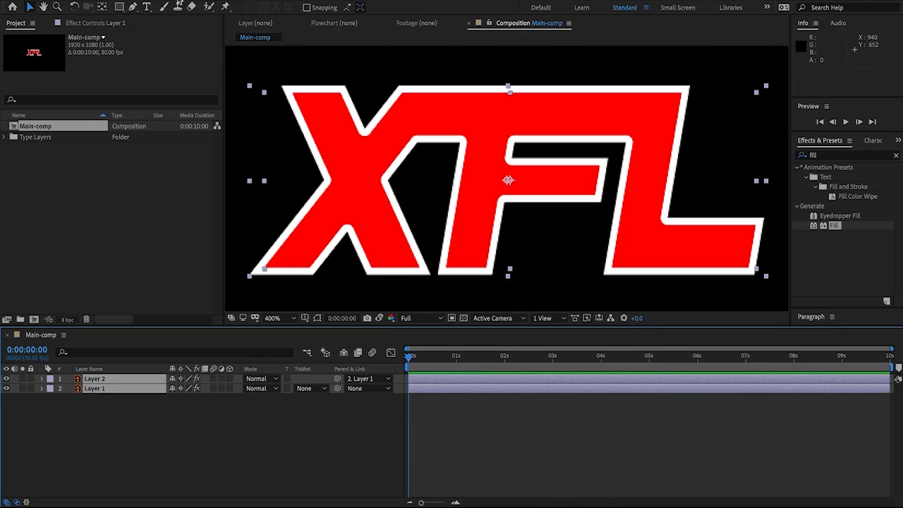
Pre-compose Layer 1 and Layer 2 into a new composition named XFL logo, moving all attributes into it
left_click(196, 0)
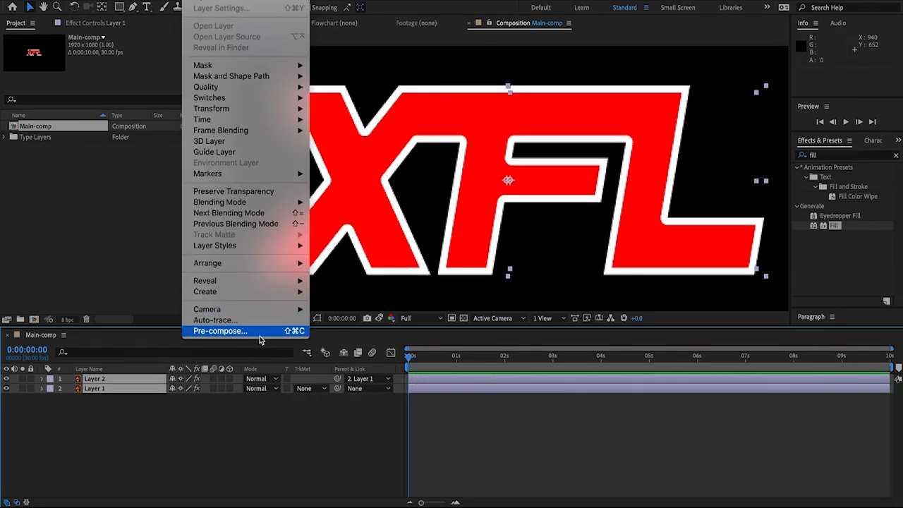
left_click(290, 330)
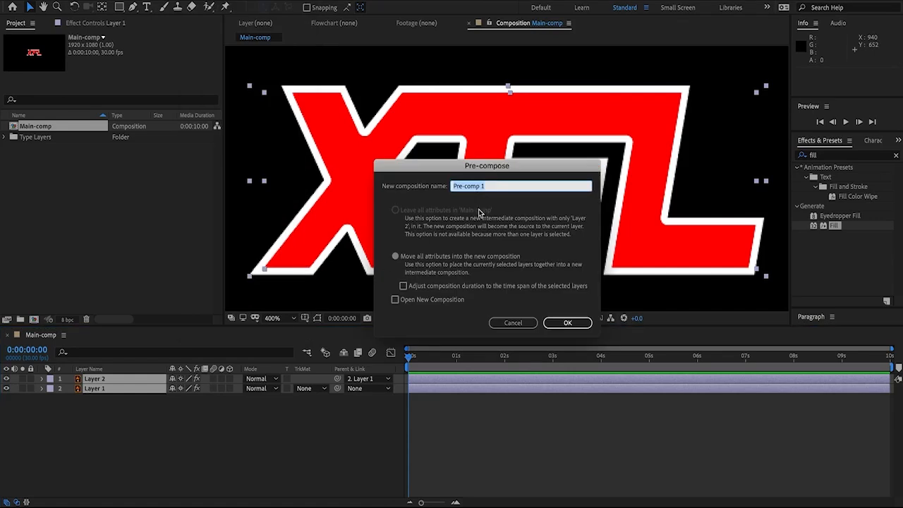
type("XFL logo")
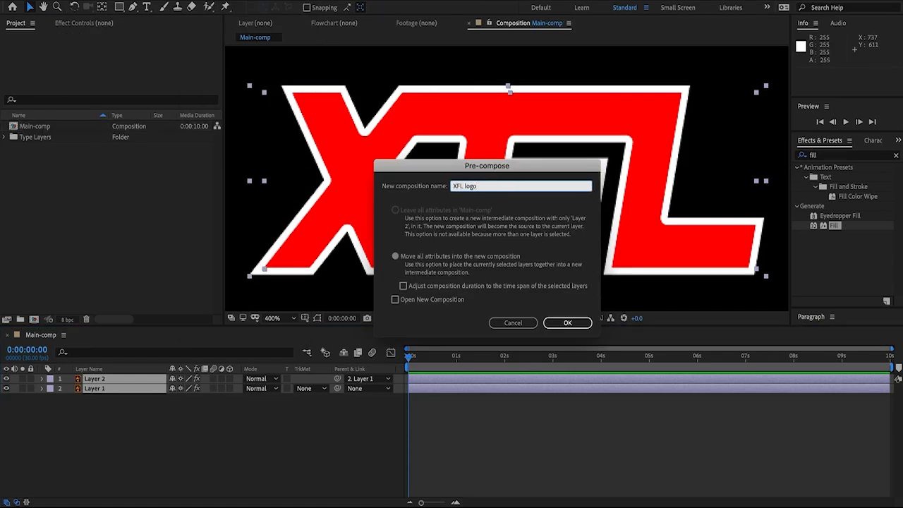
key("Return")
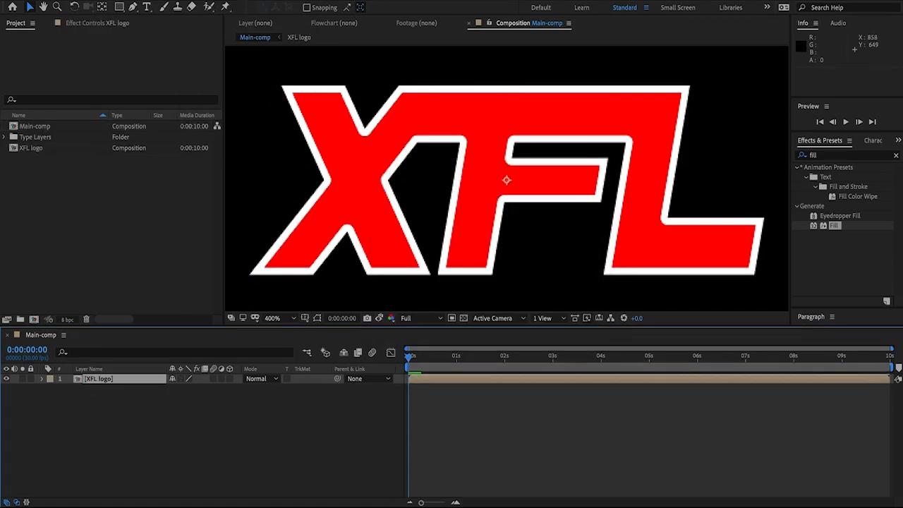
Hide the XFL logo layer in Main-comp
left_click(223, 409)
key("comma")
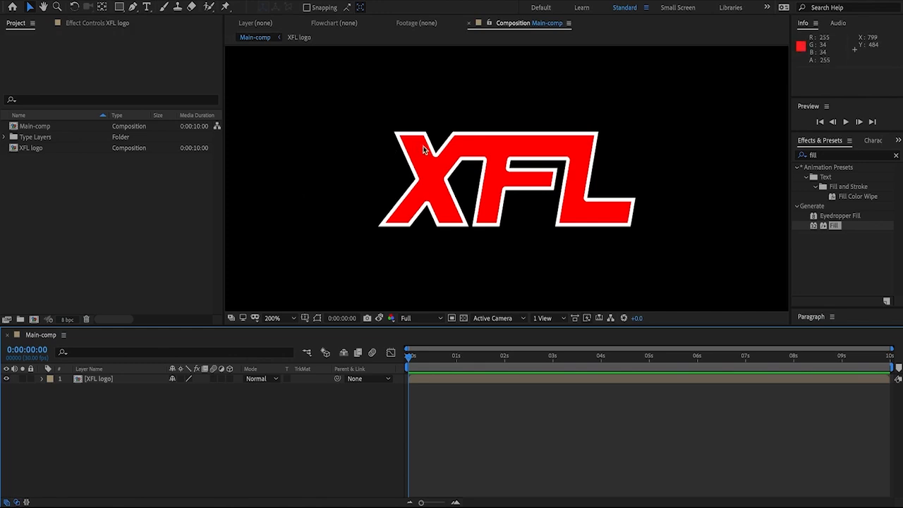
left_click(7, 379)
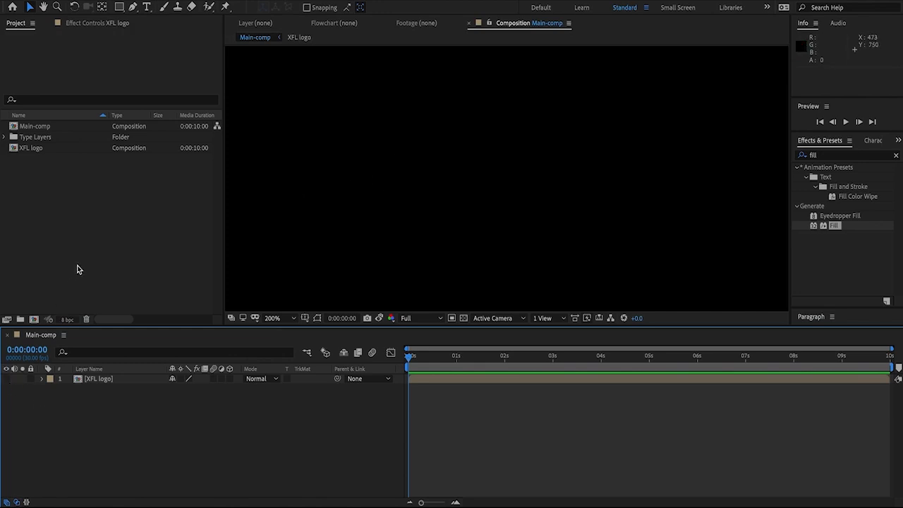
Import Studio Lights.jpg and place it above the XFL logo layer in Main-comp
double_click(125, 227)
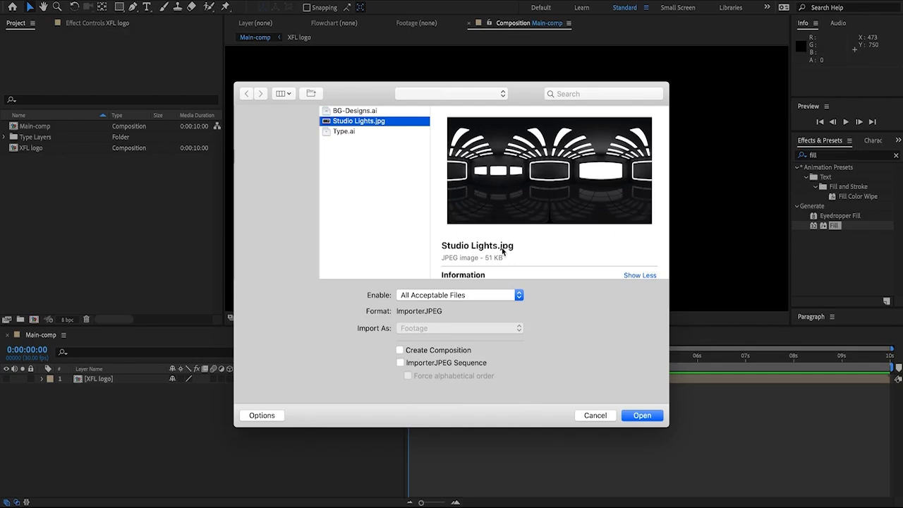
left_click(640, 414)
left_click_drag(50, 137, 98, 382)
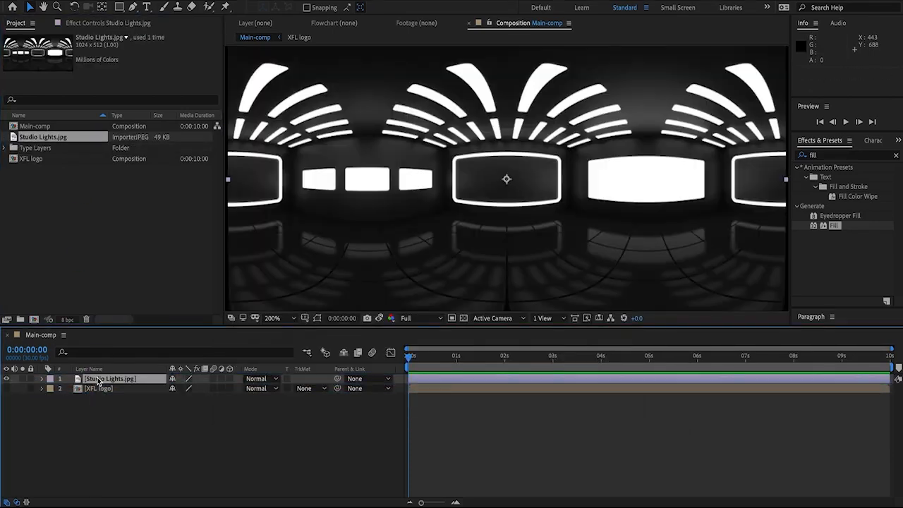
Scale the Studio Lights.jpg layer down to 61%
key("s")
key("comma")
left_click_drag(200, 389, 183, 397)
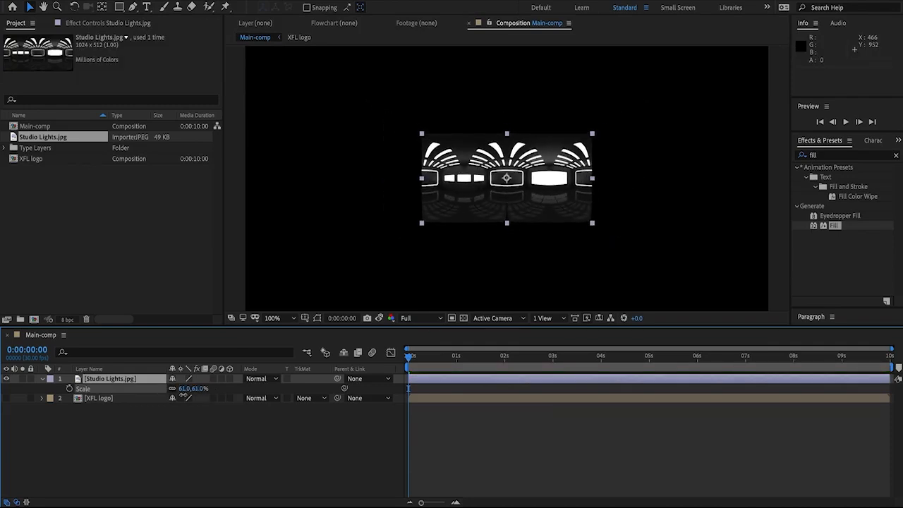
left_click(481, 198)
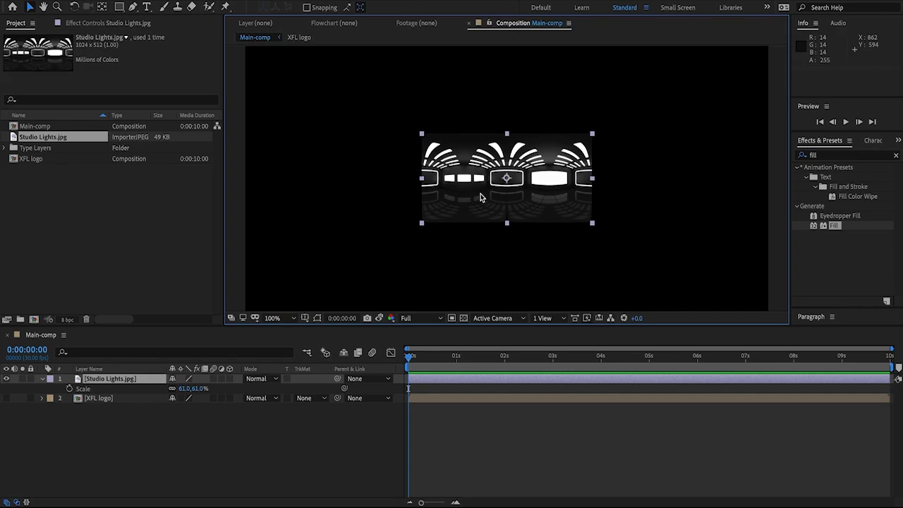
Switch to the web browser and look through the Google image results for free studio lights hdri, previewing some of the images
left_click(900, 395)
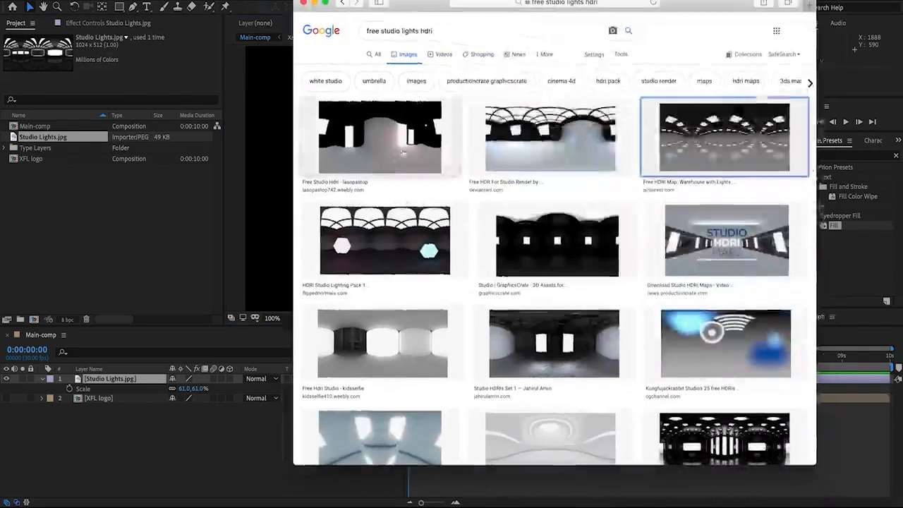
left_click(365, 33)
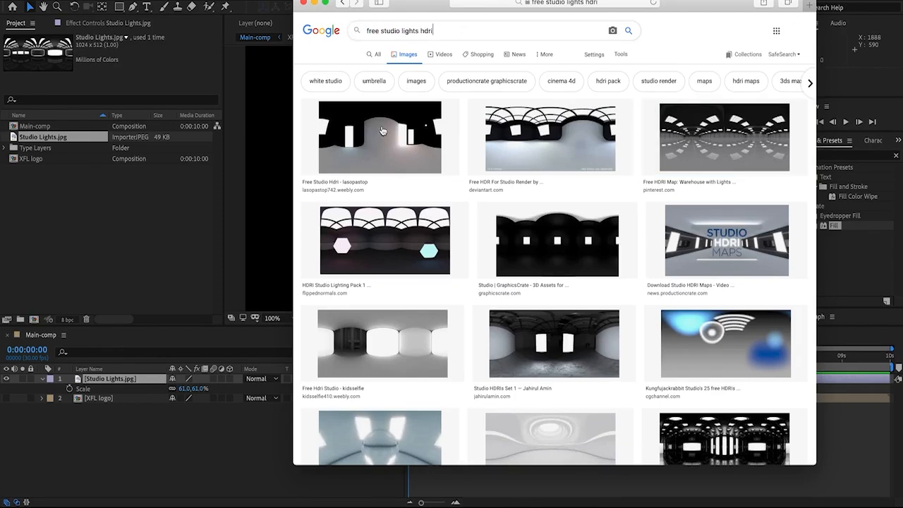
left_click(738, 155)
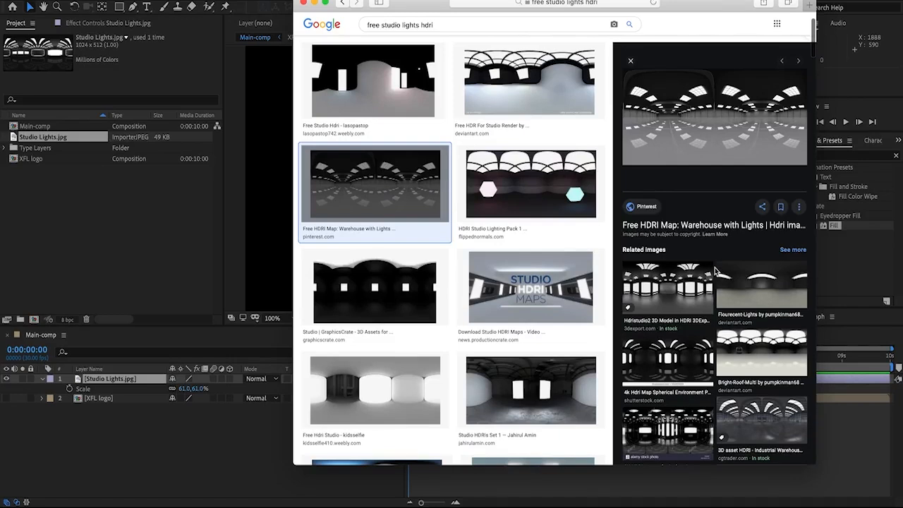
scroll(716, 270, "down", 5)
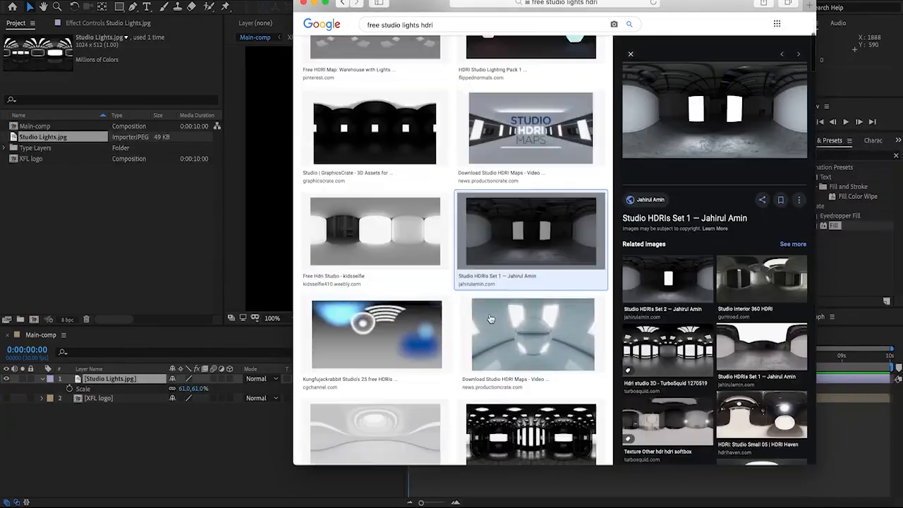
Preview more studio HDRI images further down the Google image results, including the Adobe Stock and flippednormals ones
scroll(491, 319, "down", 4)
left_click(499, 323)
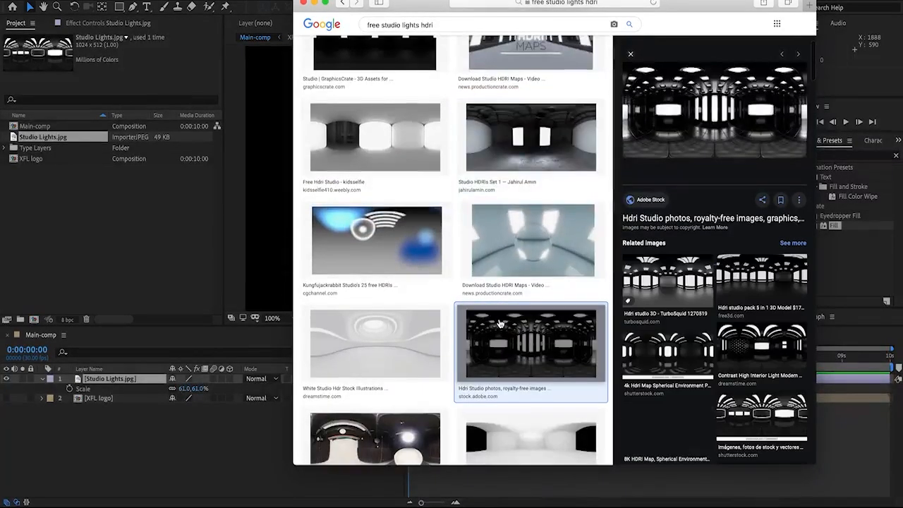
scroll(500, 323, "down", 2)
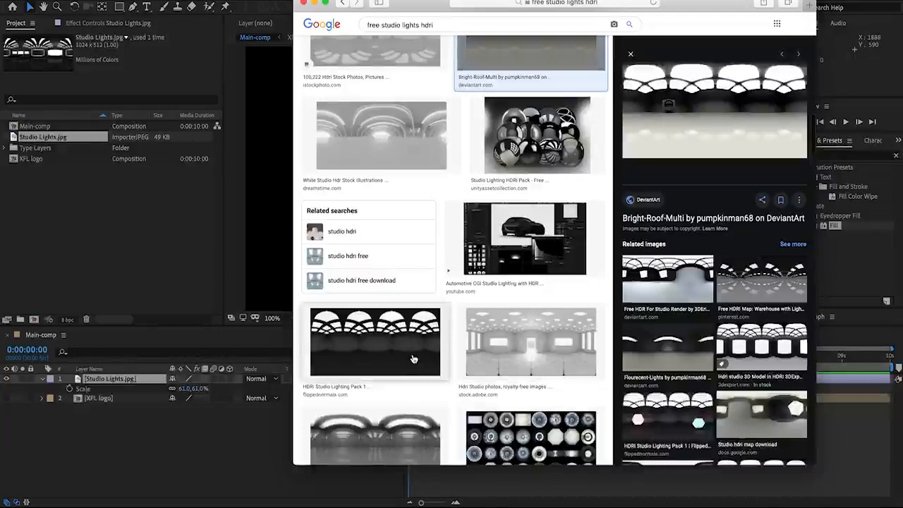
left_click(418, 357)
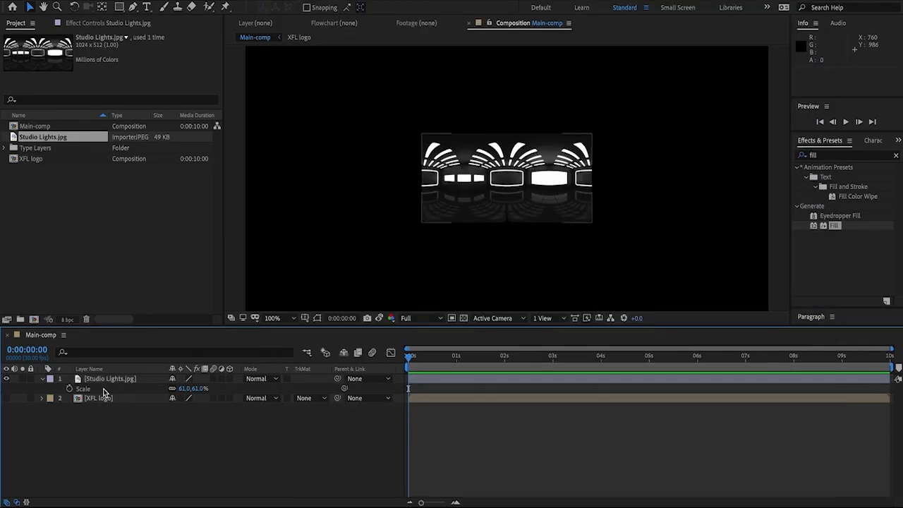
Return to After Effects, make the XFL logo layer visible again and check it with Studio Lights.jpg hidden and shown
left_click(113, 379)
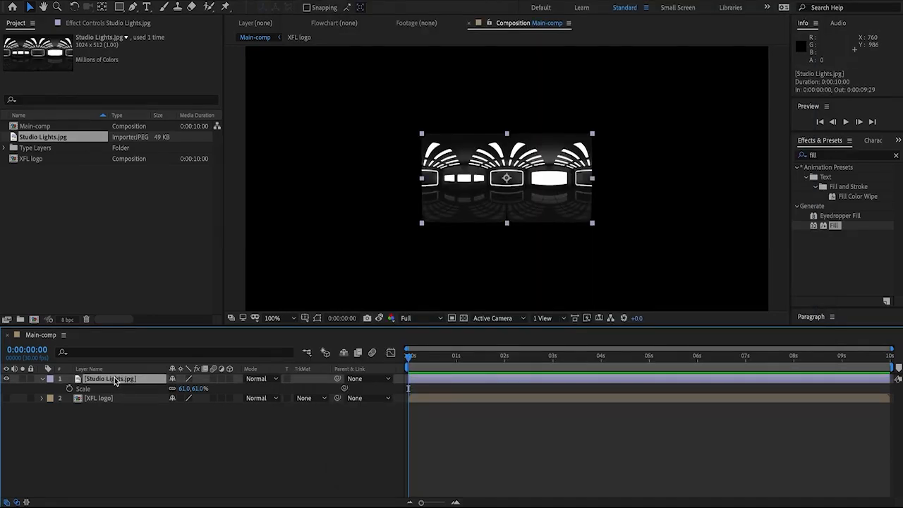
left_click(8, 379)
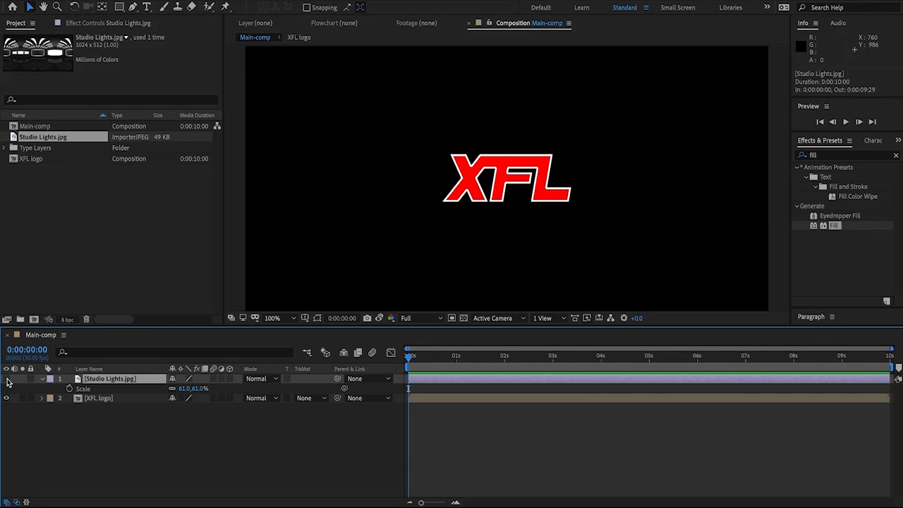
left_click(7, 379)
scroll(558, 182, "down", 2)
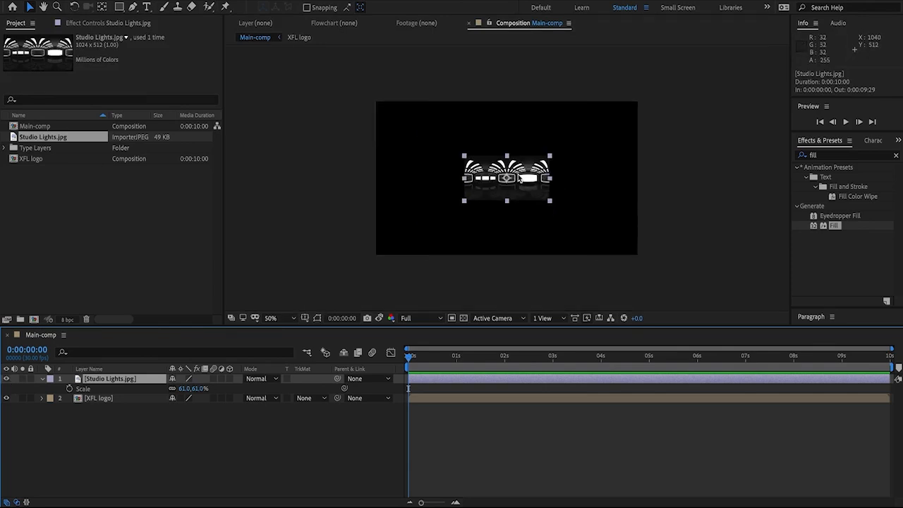
scroll(518, 178, "up", 2)
Apply Motion Tile to the Studio Lights.jpg layer with Output Width 310 and Output Height 320
left_click(832, 157)
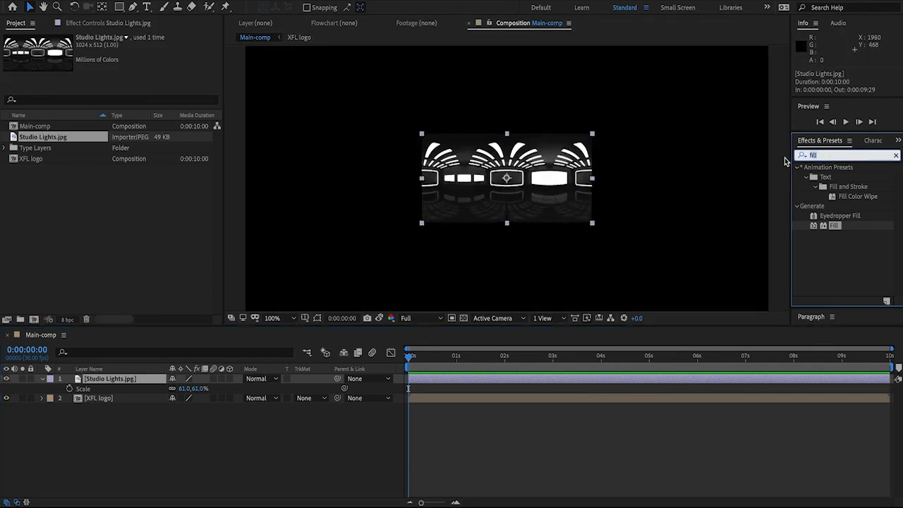
type("motion tile")
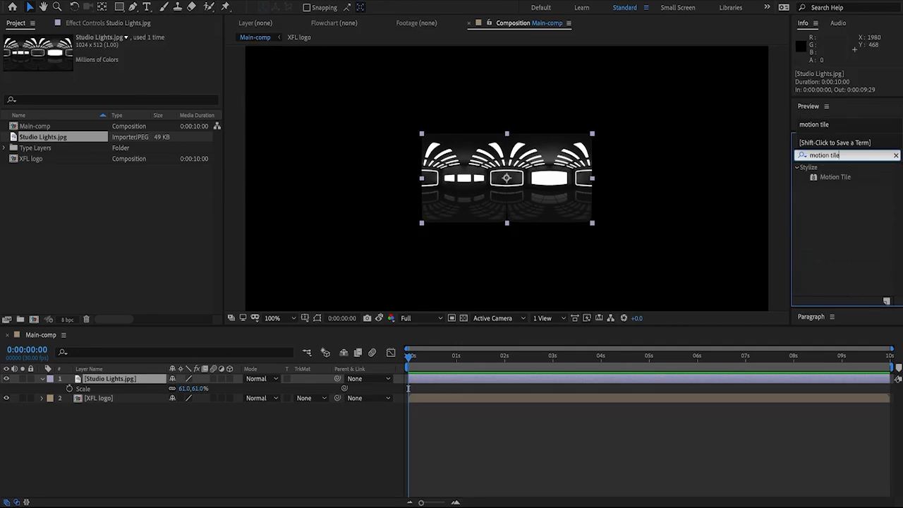
double_click(833, 177)
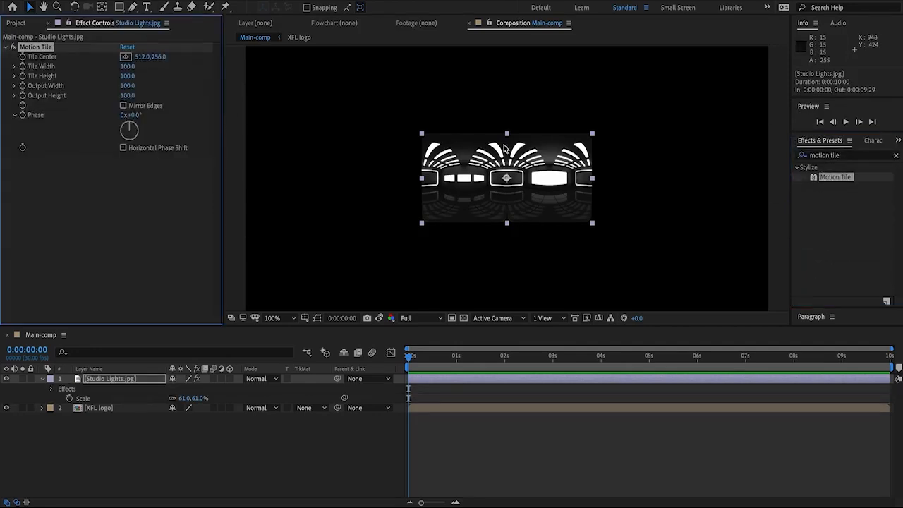
left_click_drag(127, 86, 143, 97)
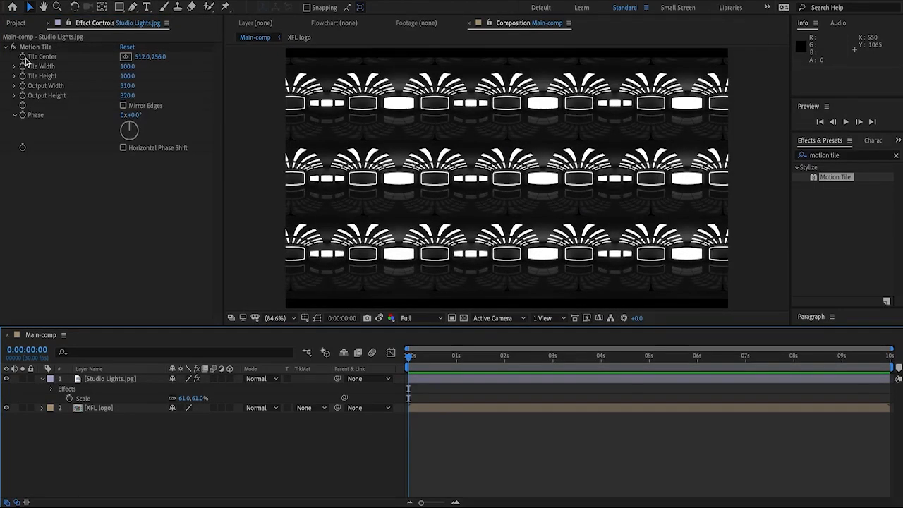
Keyframe Motion Tile's Tile Center on Studio Lights.jpg from 512,256 at 0:00:00:00 to 1548,256 at 0:00:09:29
left_click(26, 61)
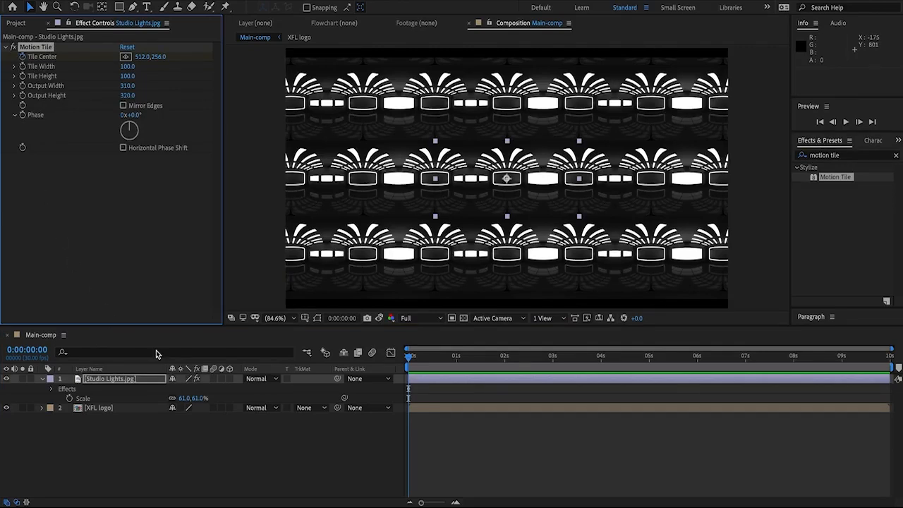
left_click(440, 379)
key("u")
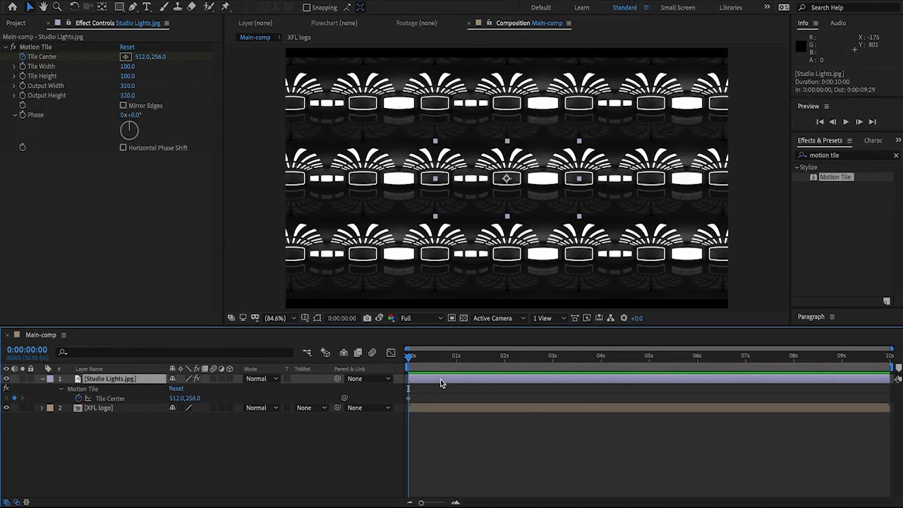
left_click(110, 399)
left_click_drag(408, 358, 897, 363)
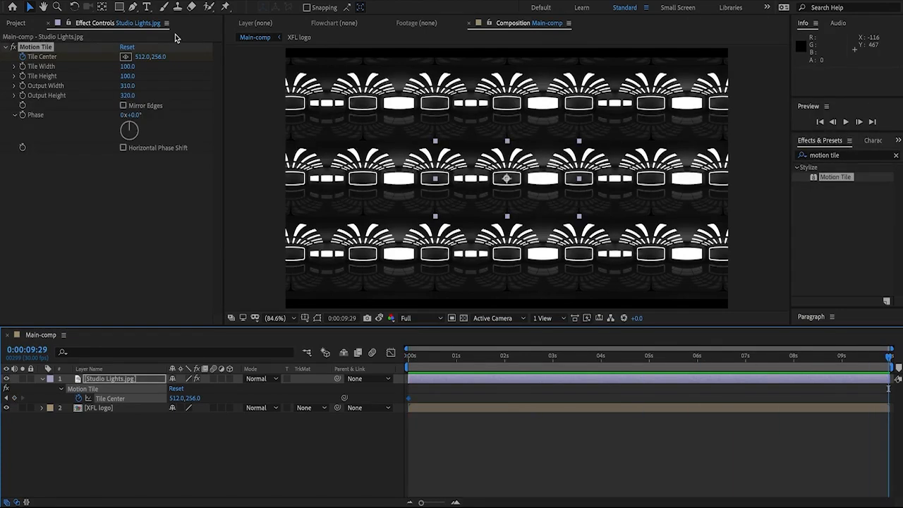
left_click_drag(144, 56, 696, 54)
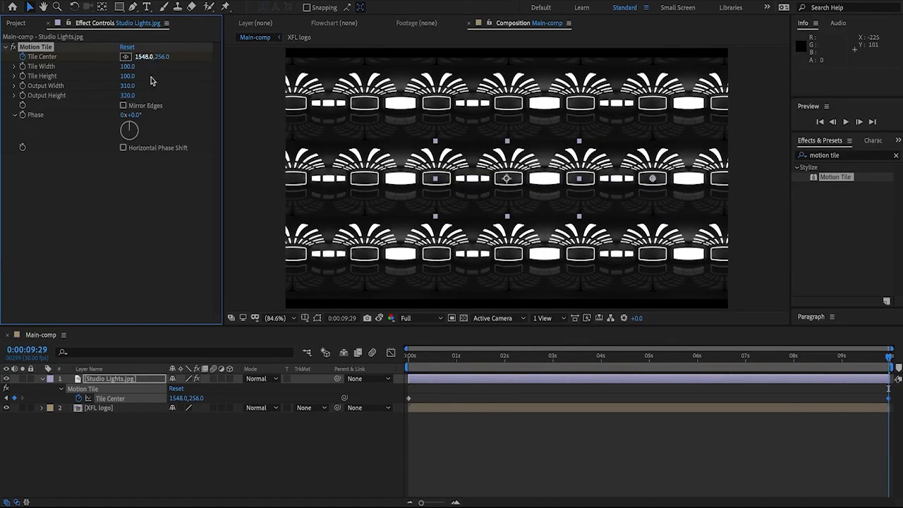
Shorten the work area to about the first two seconds and preview the moving lights
key("space")
left_click_drag(890, 370, 508, 370)
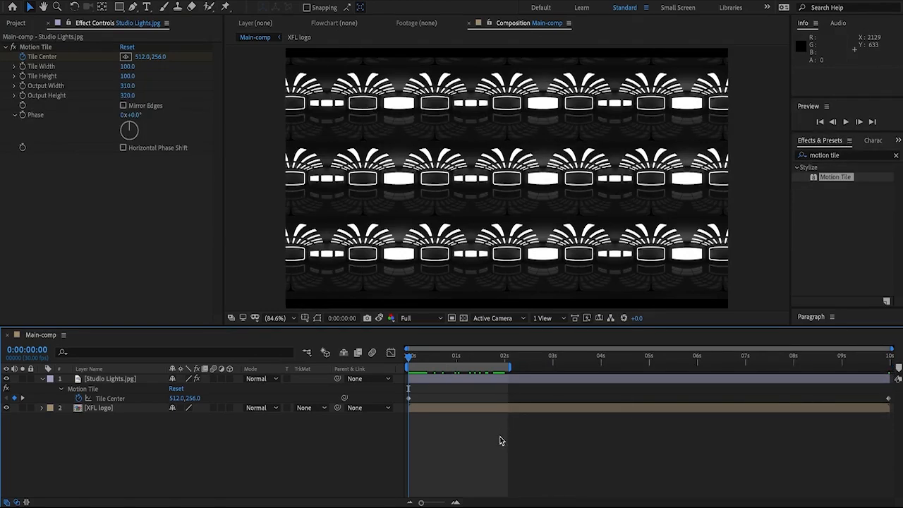
key("space")
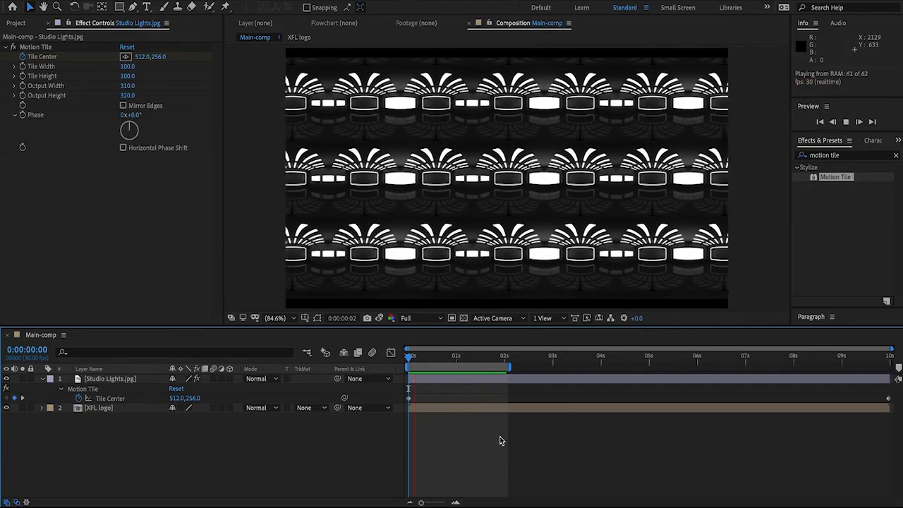
Apply Fast Box Blur to the Studio Lights.jpg layer with a Blur Radius of 5
left_click(440, 380)
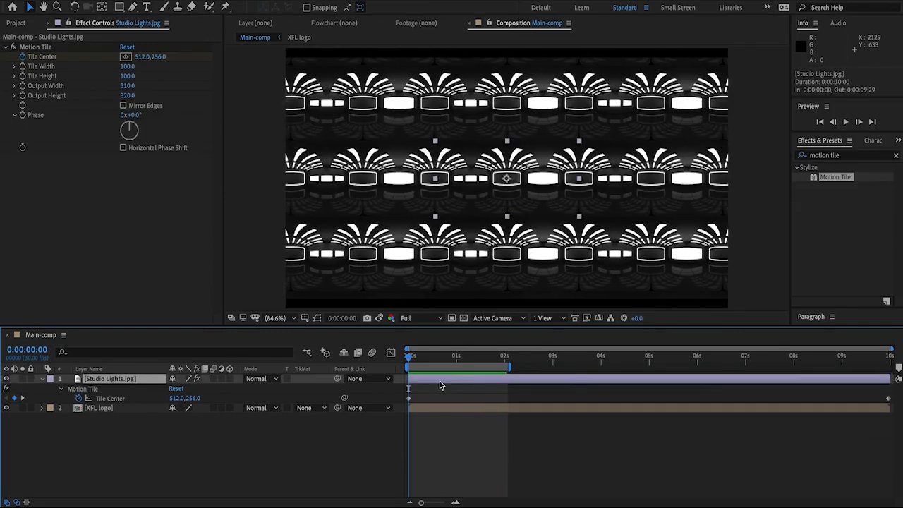
left_click(443, 386)
left_click(846, 155)
type("fast")
left_click_drag(847, 225, 503, 389)
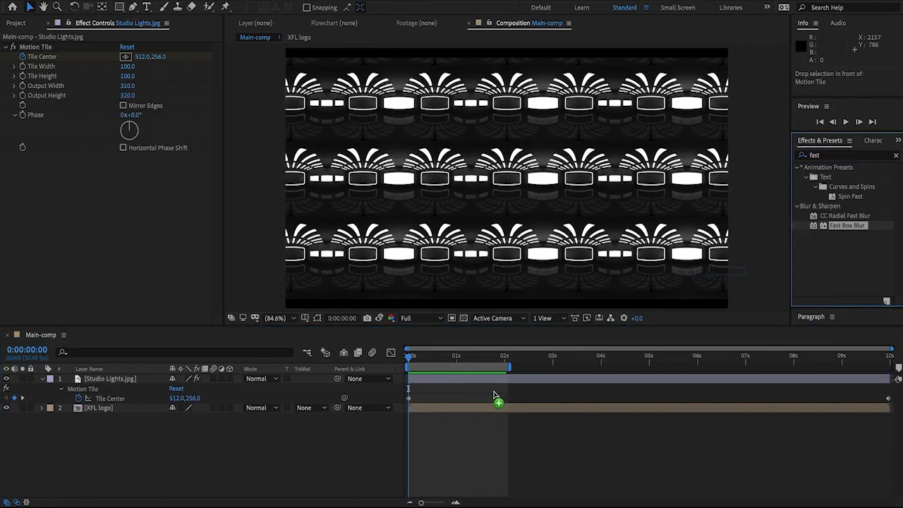
left_click(128, 167)
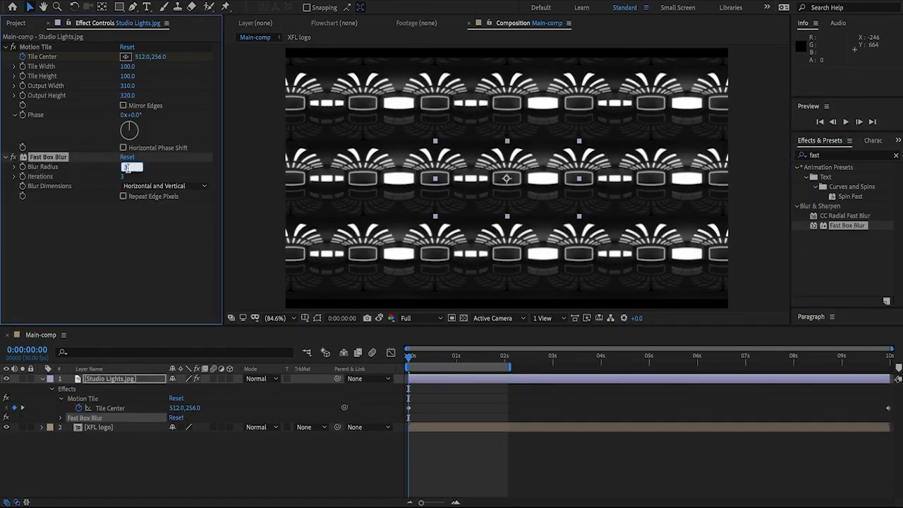
type("5")
key("Return")
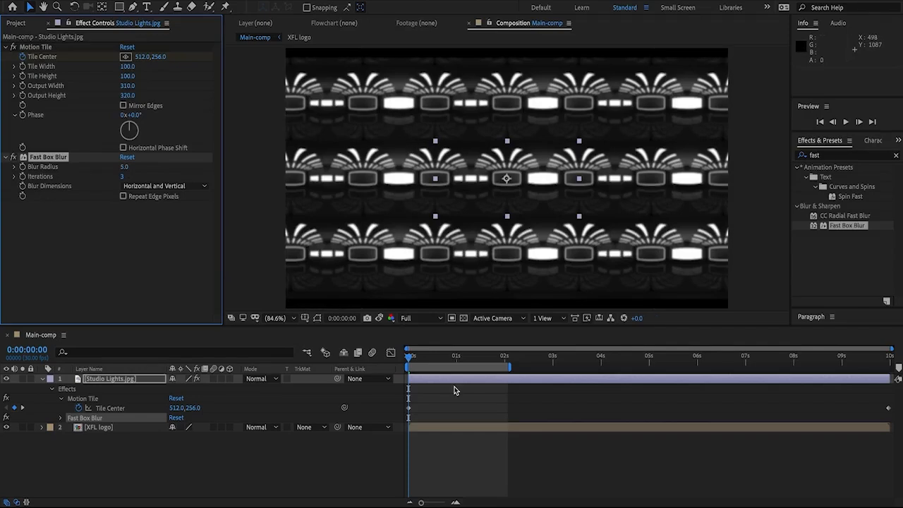
left_click(454, 390)
left_click(465, 380)
left_click(464, 396)
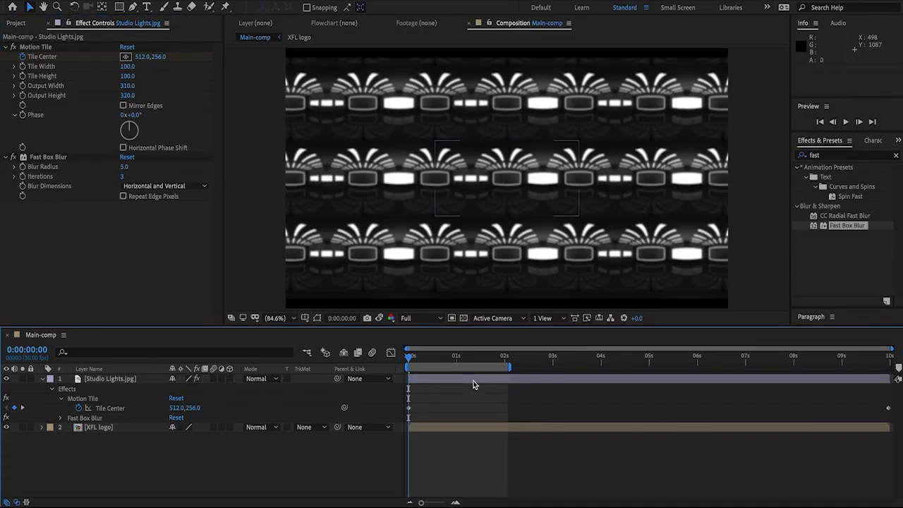
key("ctrl+z")
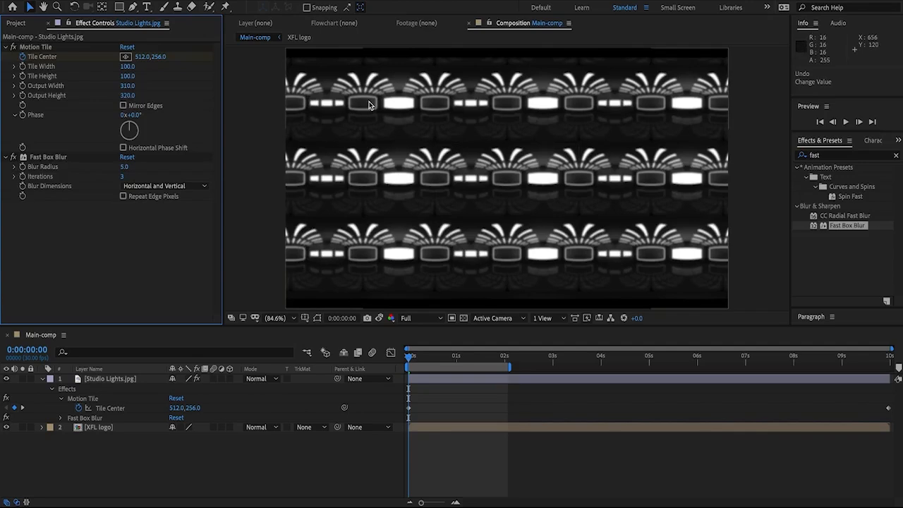
Apply Turbulent Displace to the Studio Lights.jpg layer, preview the distortion and collapse the effect's settings
left_click_drag(830, 157, 789, 163)
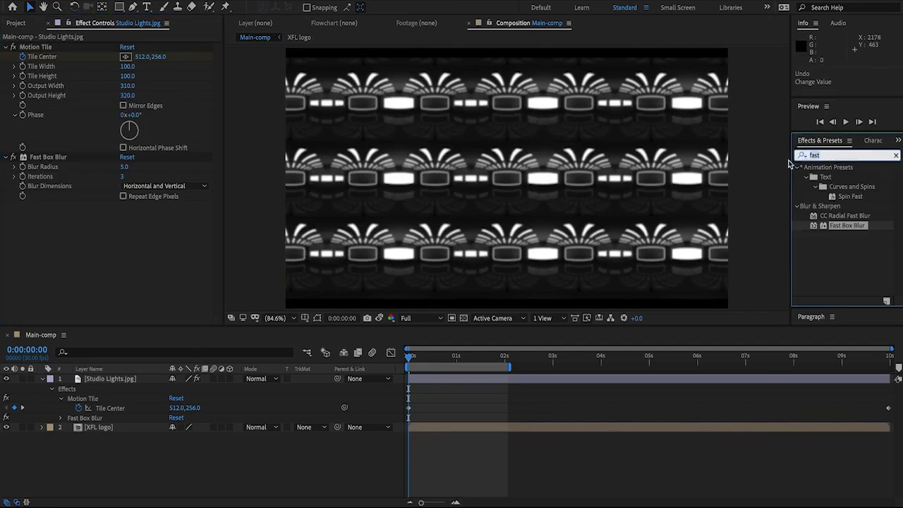
type("displ")
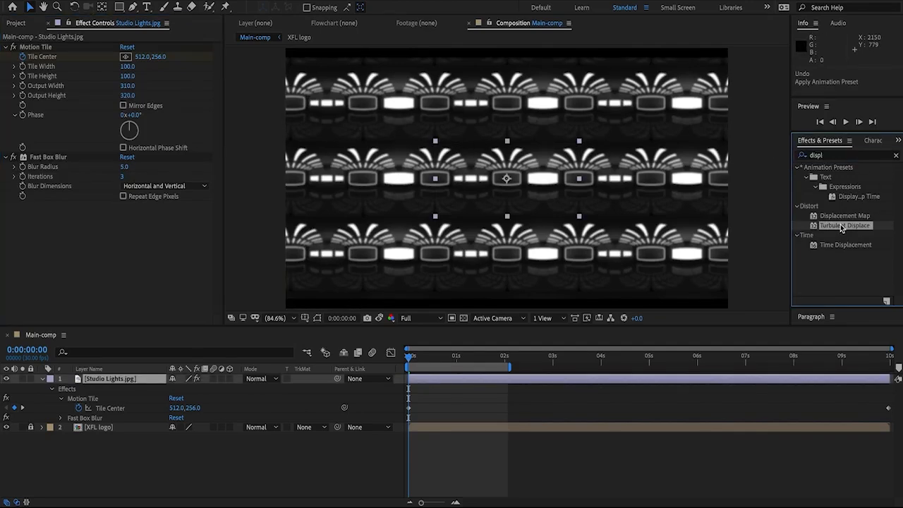
left_click_drag(841, 228, 201, 240)
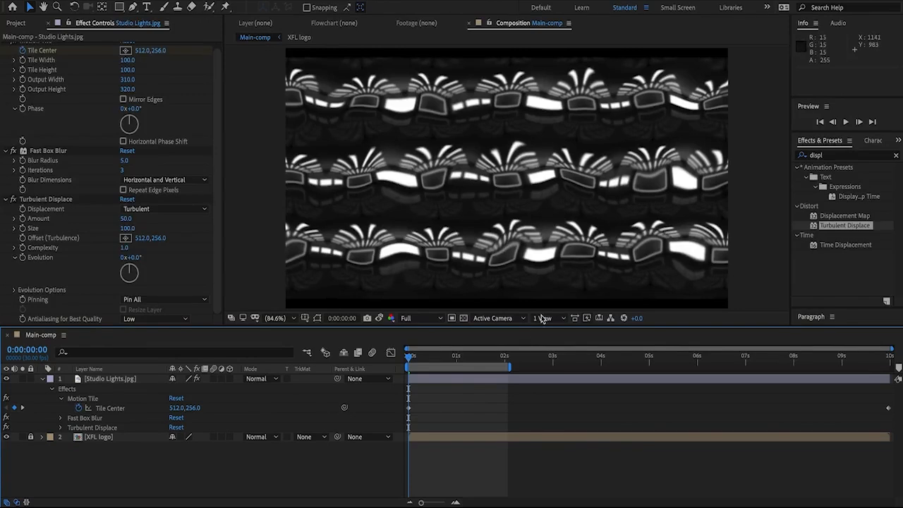
key("space")
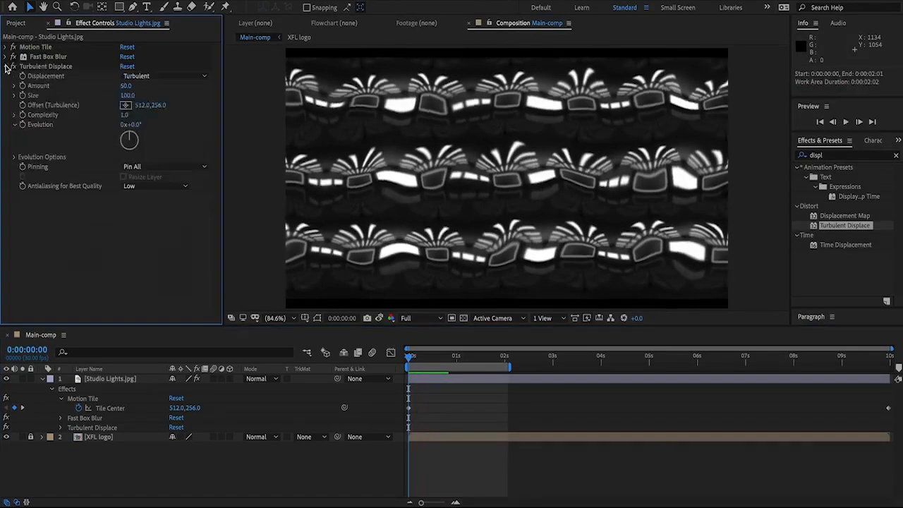
left_click(5, 66)
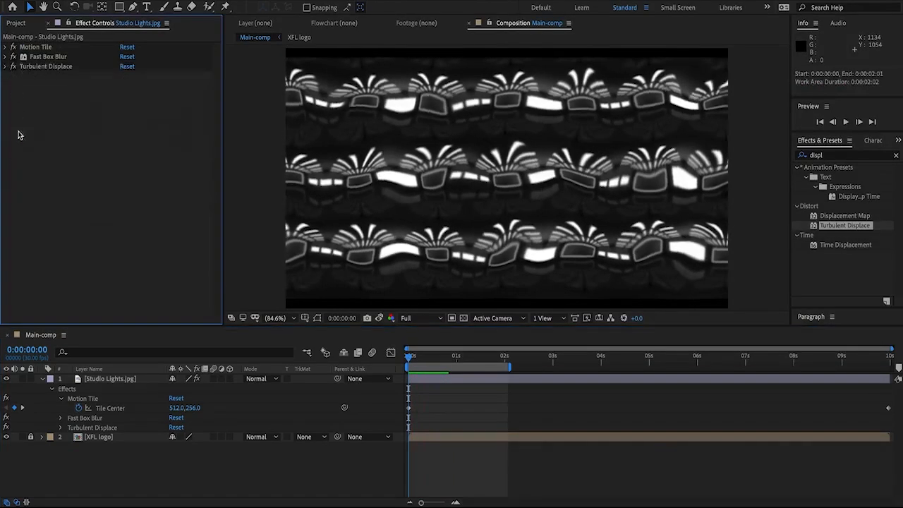
Apply Levels to the Studio Lights.jpg layer, set Gamma to 0.88 and collapse the effect's settings
left_click(818, 155)
left_click(799, 156)
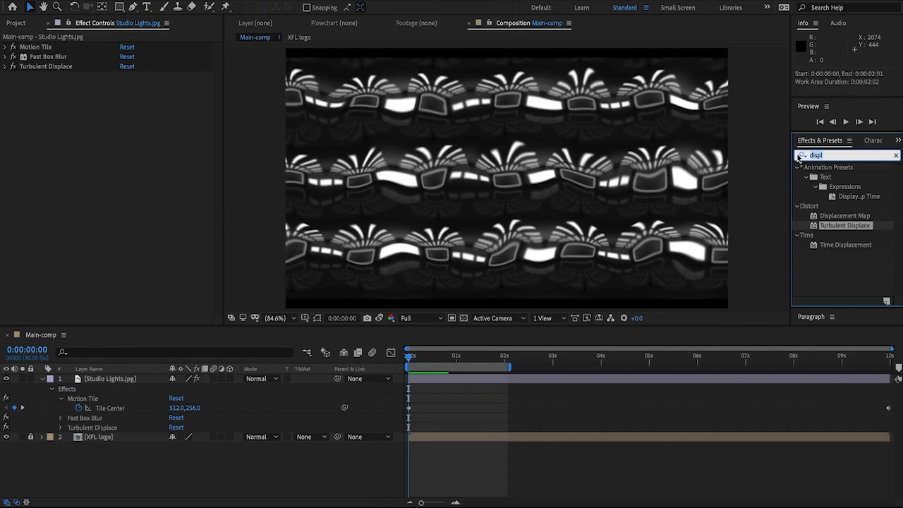
type("levels")
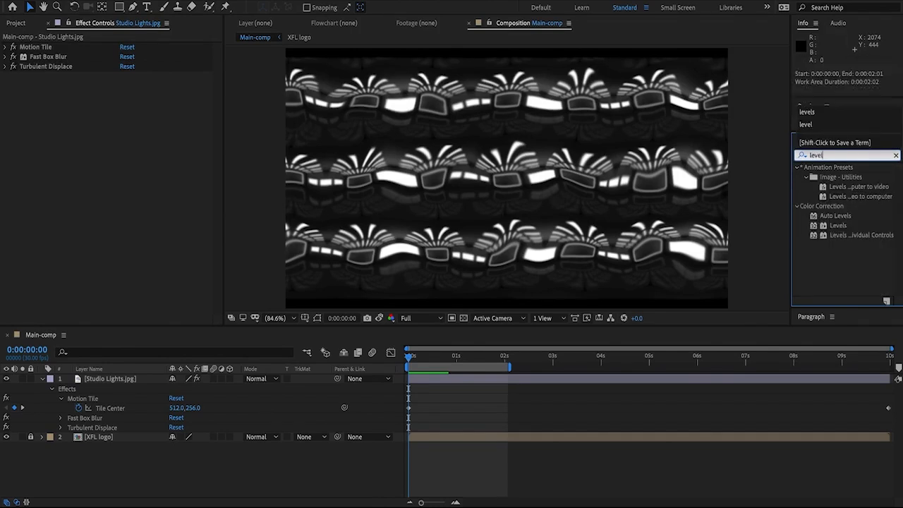
left_click(837, 227)
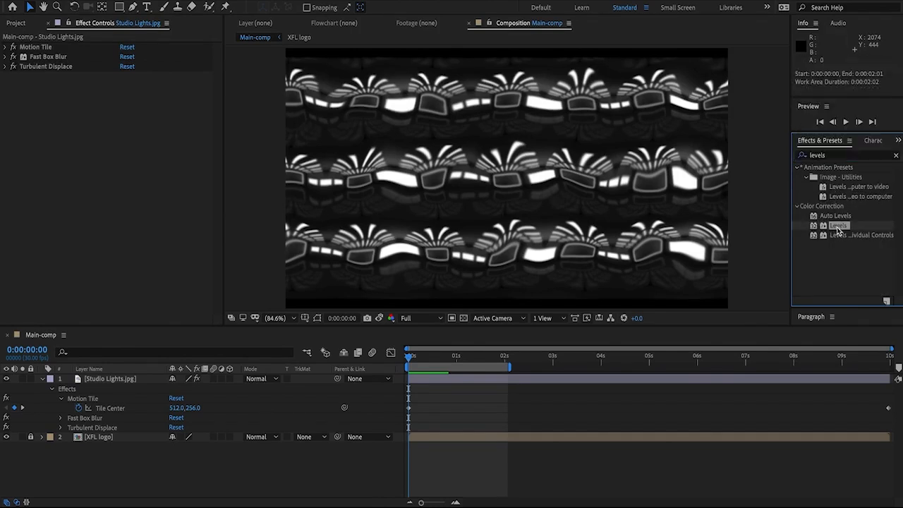
left_click_drag(837, 227, 574, 191)
mouse_move(102, 146)
left_mouse_down()
mouse_move(117, 146)
mouse_move(108, 148)
left_mouse_up()
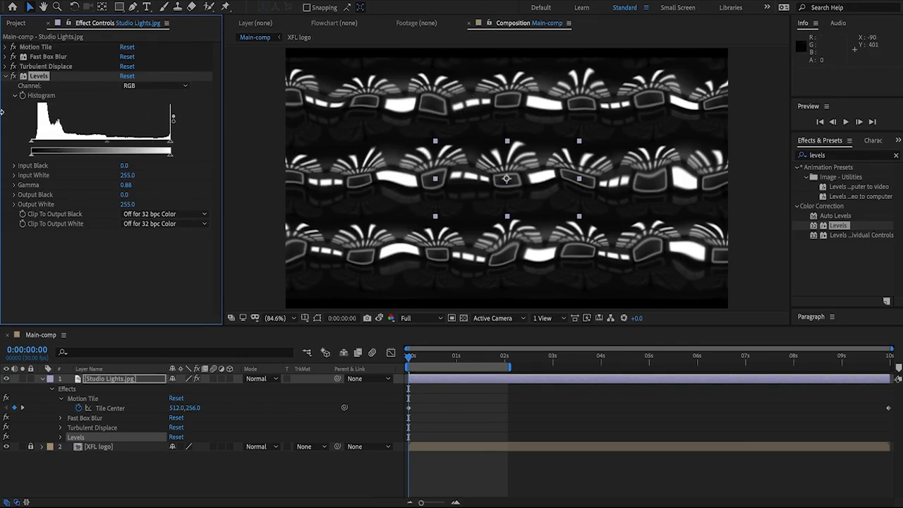
left_click(6, 76)
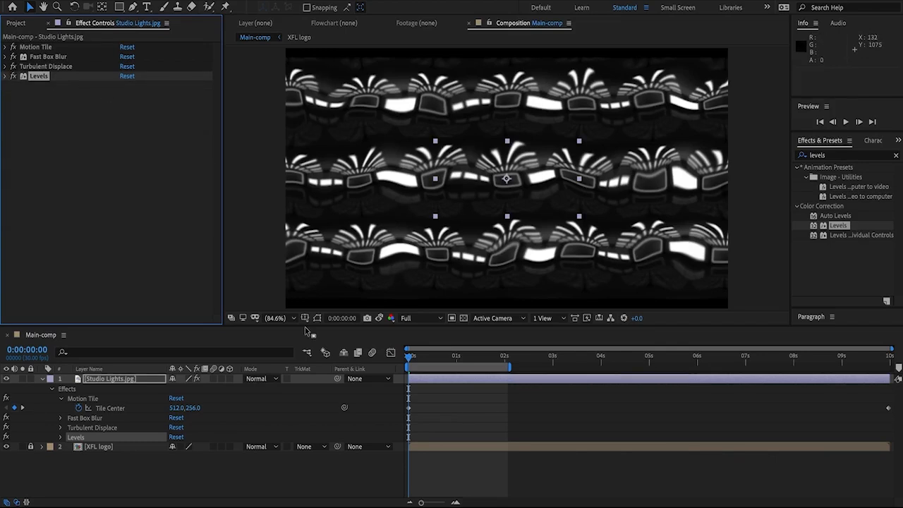
Pre-compose the Studio Lights.jpg layer as Studio Lights, moving all attributes into the new composition
left_click(42, 380)
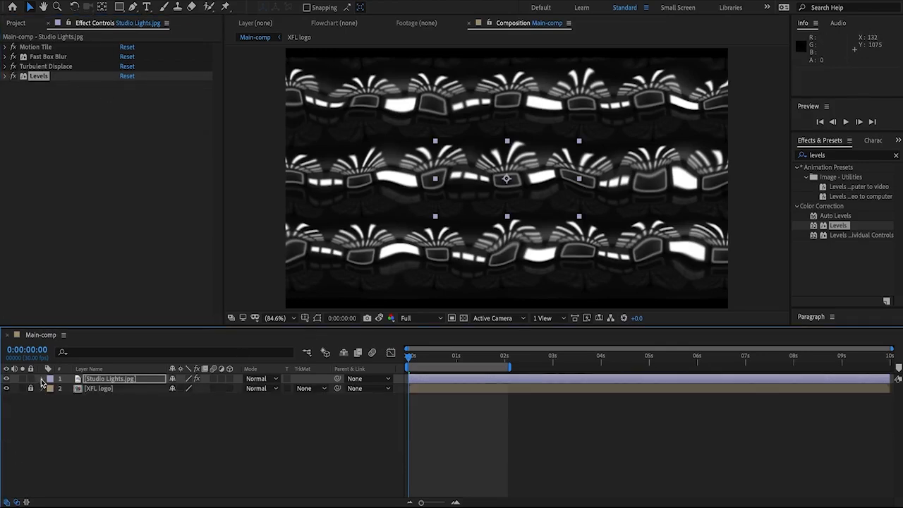
left_click(62, 406)
left_click(121, 380)
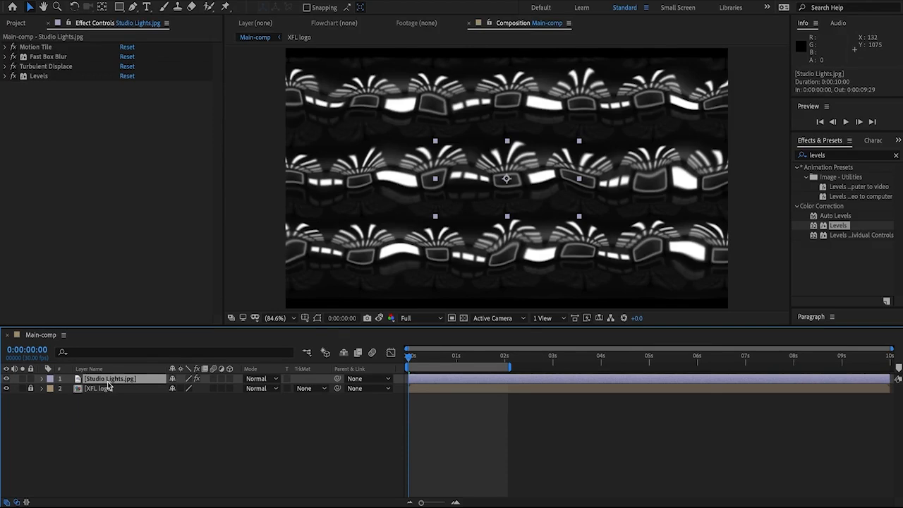
right_click(179, 379)
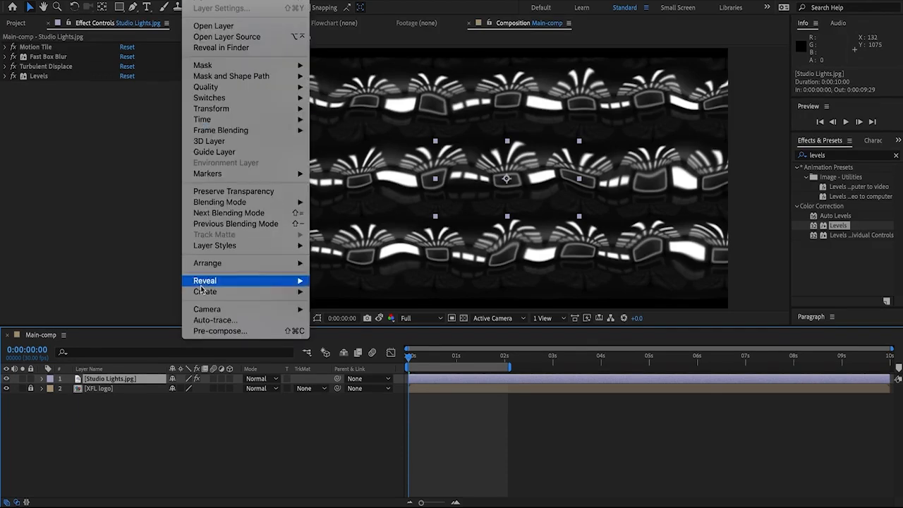
left_click(285, 329)
key("BackSpace")
key("BackSpace")
key("BackSpace")
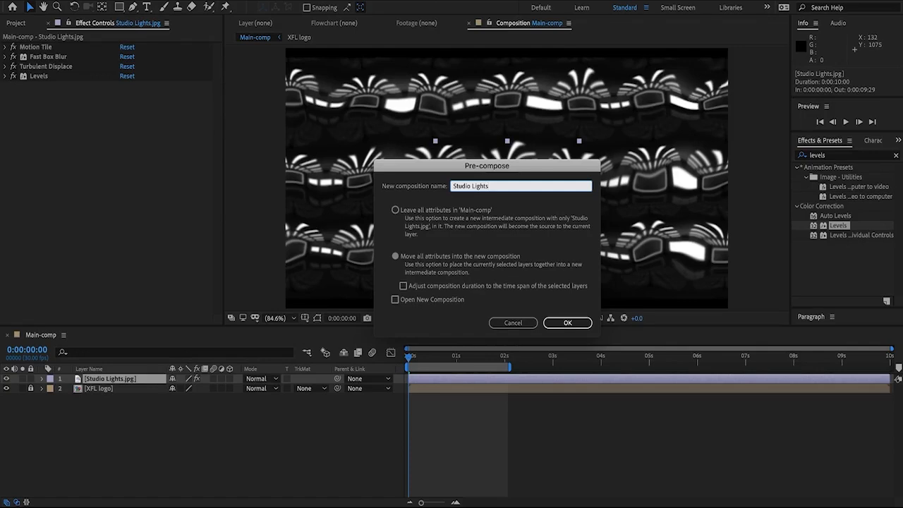
key("Return")
Place the Studio Lights layer beneath the XFL logo layer in Main-comp
left_click_drag(102, 382, 100, 393)
key("ctrl+shift+a")
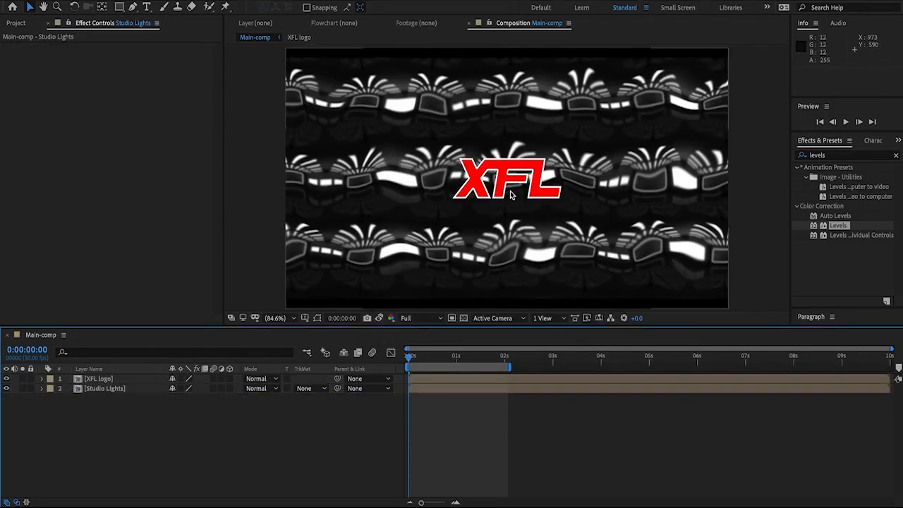
scroll(509, 194, "up", 5)
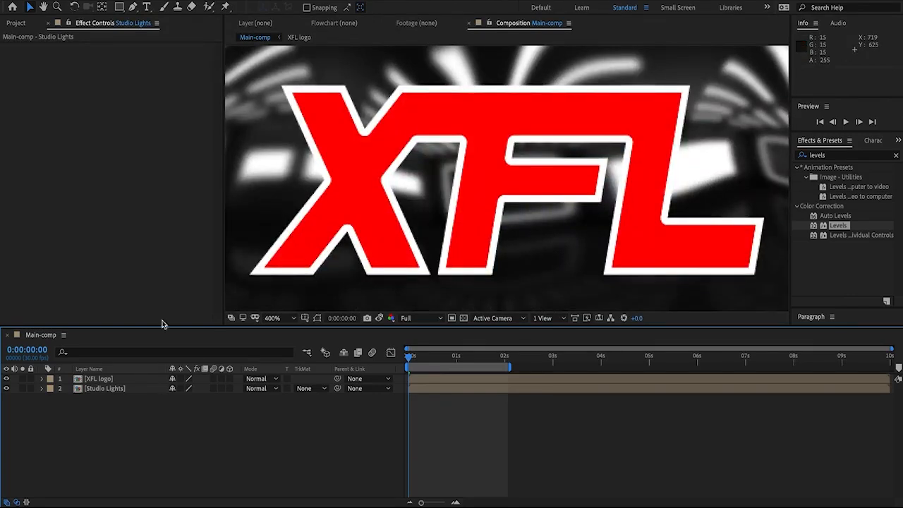
Hide Layer 1, the white outline, inside the XFL logo composition and return to Main-comp
left_click(107, 381)
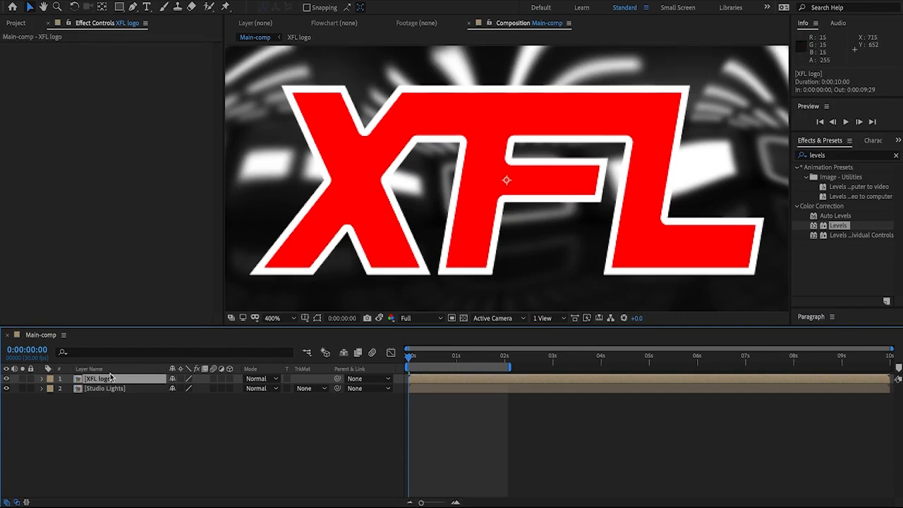
double_click(109, 382)
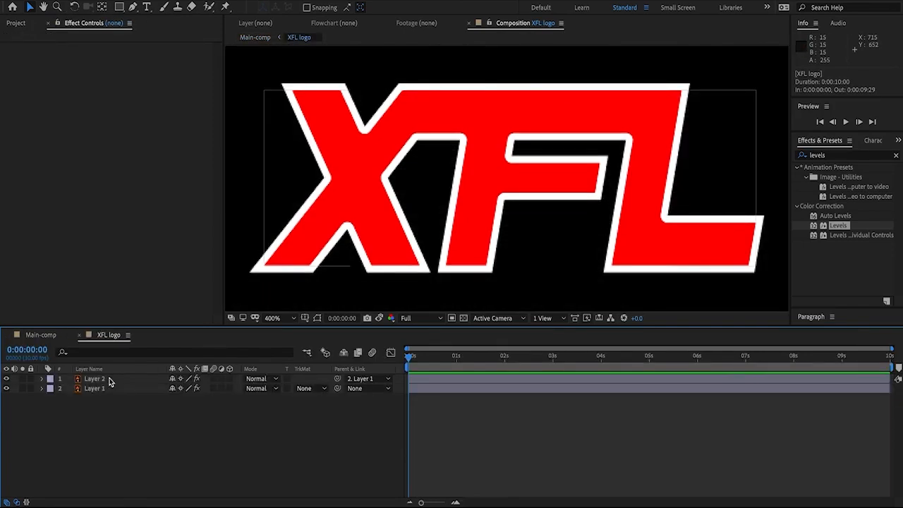
left_click(7, 390)
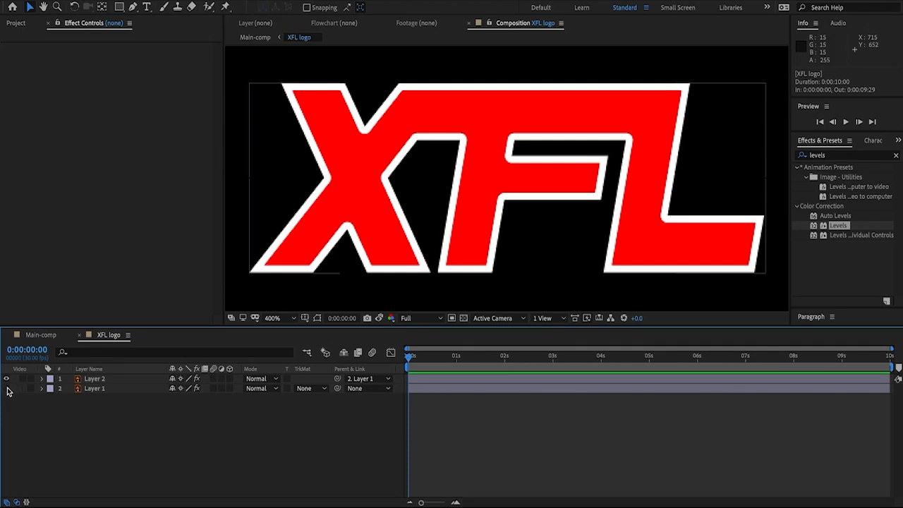
left_click(79, 334)
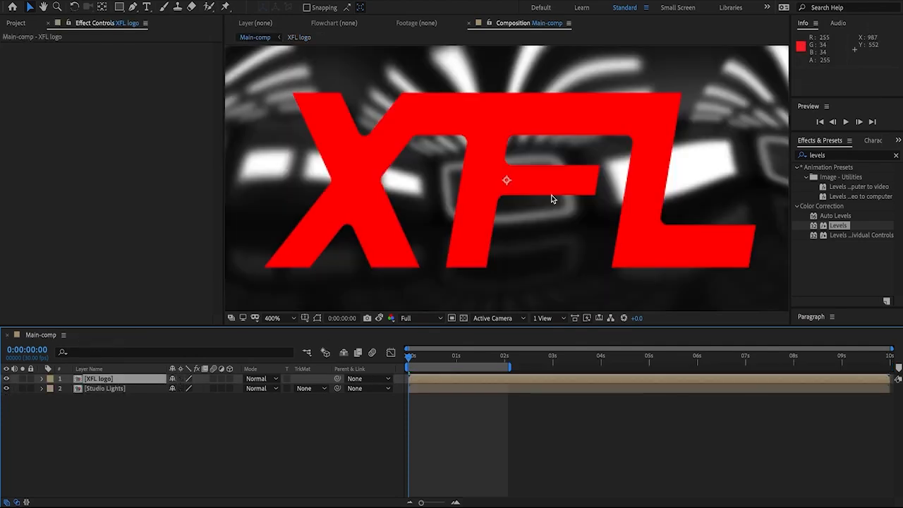
Set the Studio Lights layer's track matte to Alpha Matte "[XFL logo]", show the transparency grid and preview the animation
left_click(133, 387)
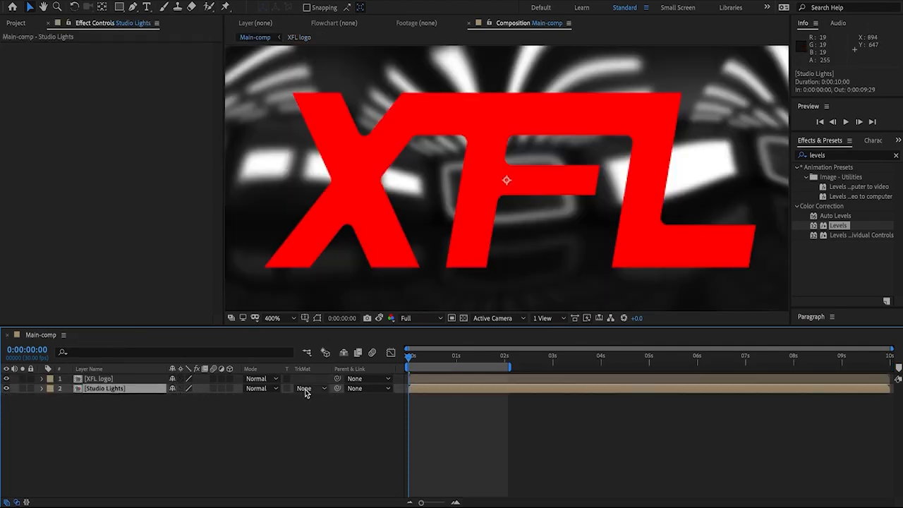
left_click(304, 389)
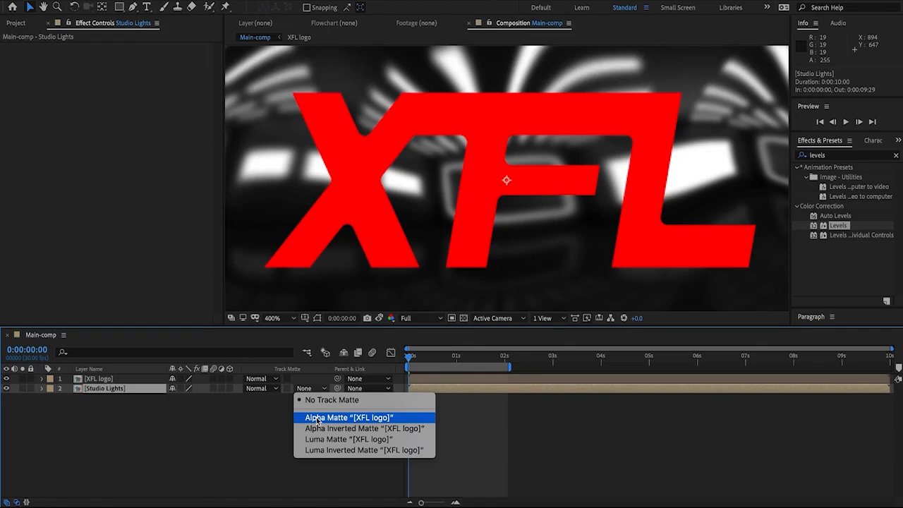
left_click(316, 418)
left_click(316, 416)
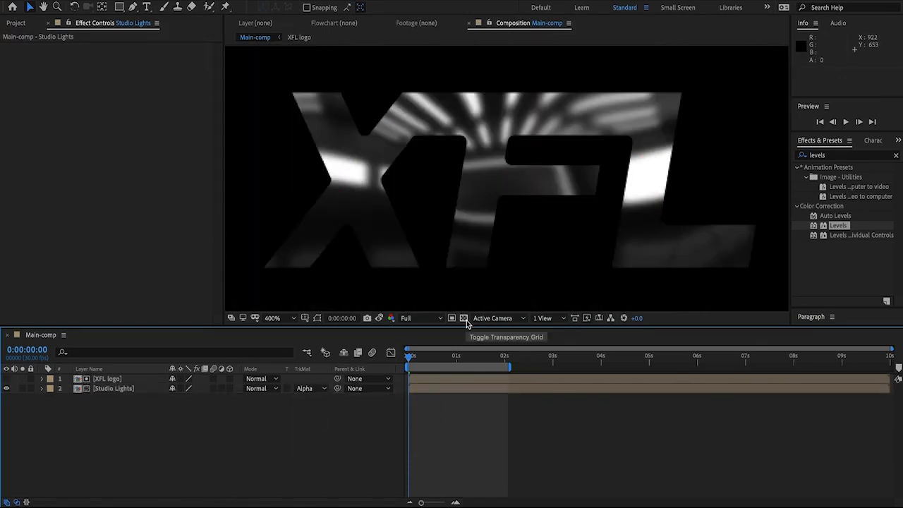
left_click(466, 320)
key("space")
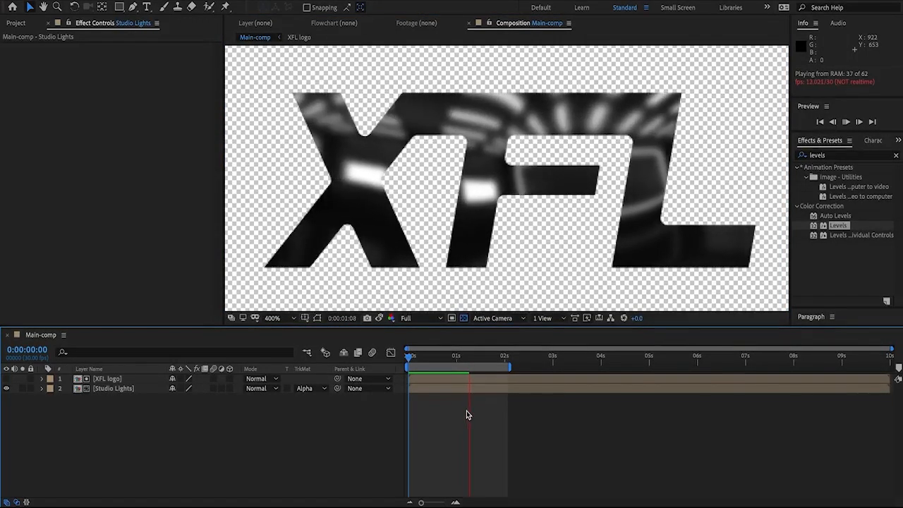
Find the CC Blobbylize effect and apply it to the Studio Lights layer
left_click(333, 135)
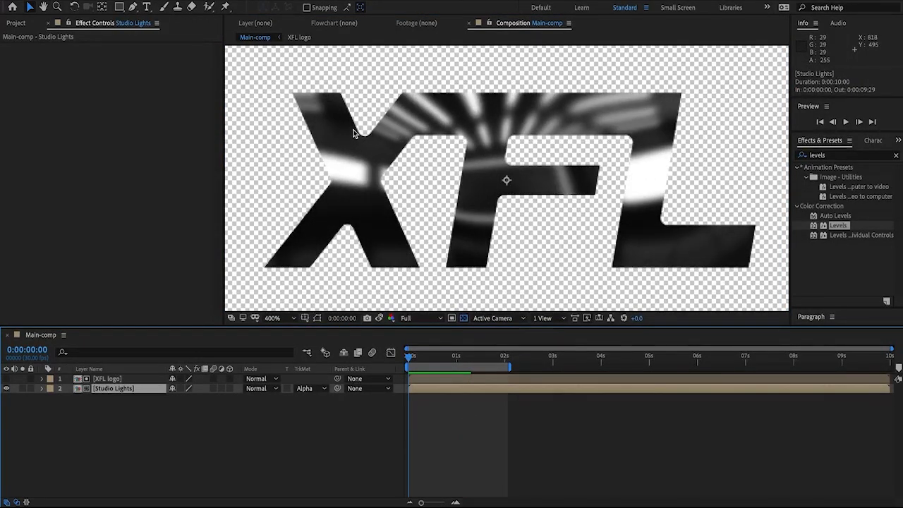
left_click(800, 158)
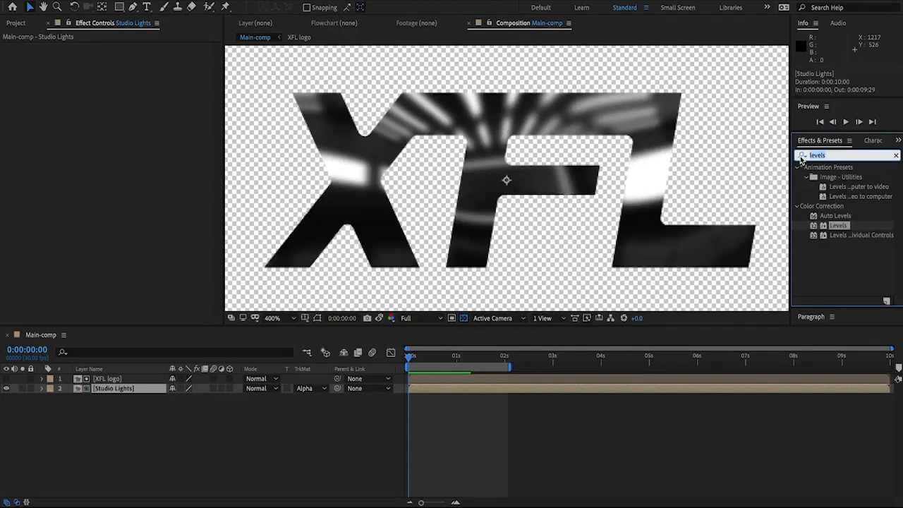
type("cc blo")
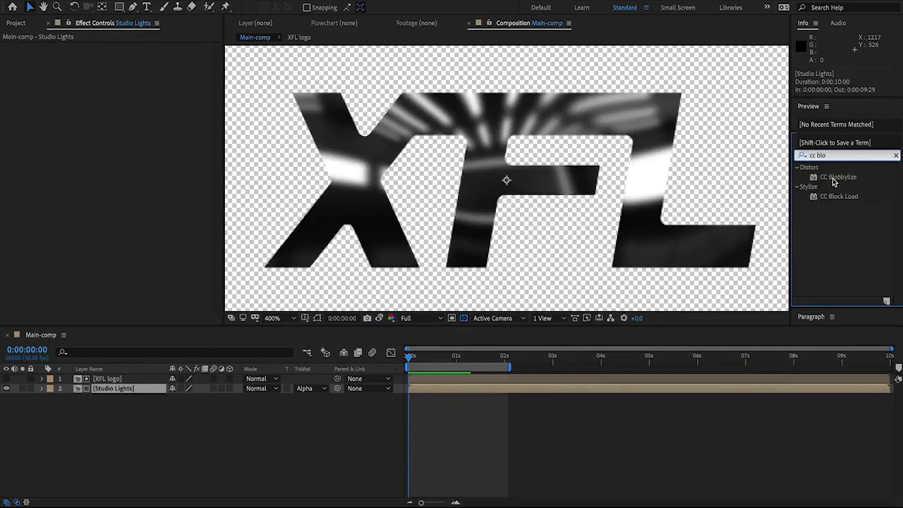
left_click_drag(834, 179, 117, 393)
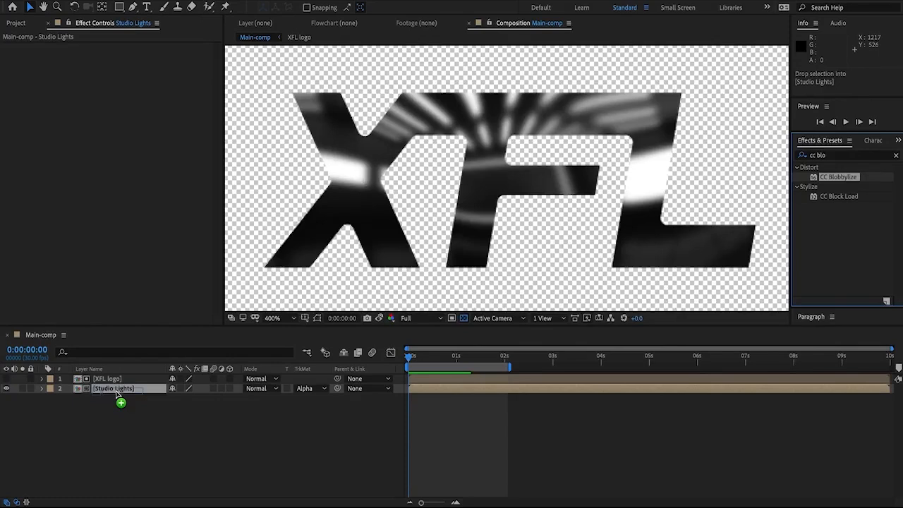
left_click_drag(117, 393, 115, 391)
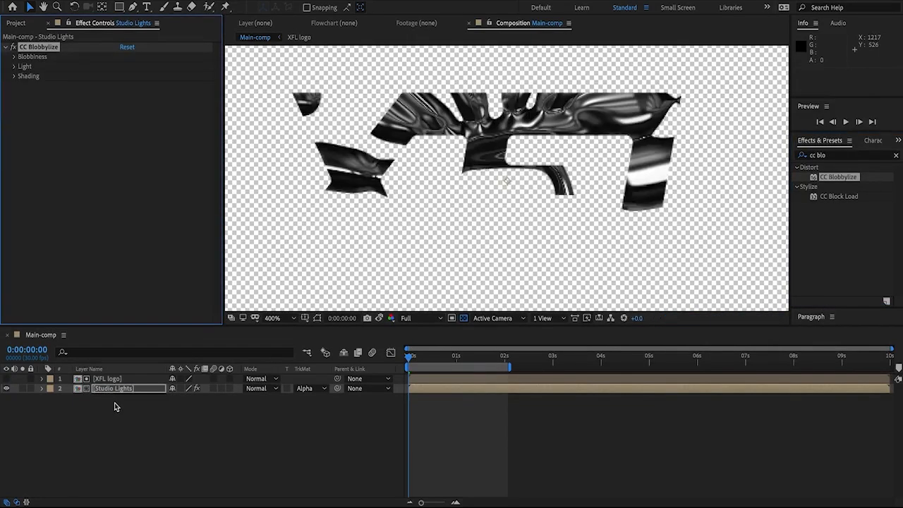
Set CC Blobbylize's Blob Layer to XFL logo and its Property to Alpha, and collapse the Softness and Cut Away sliders
left_click(15, 57)
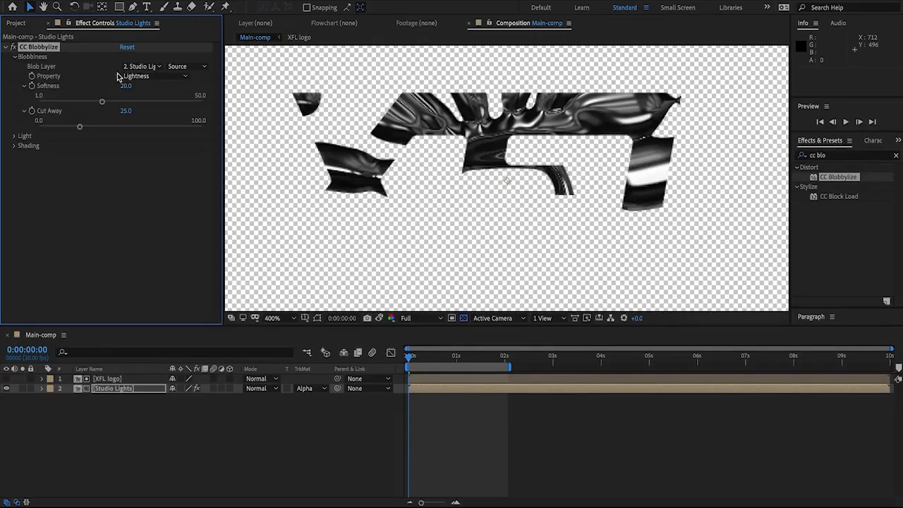
left_click(138, 67)
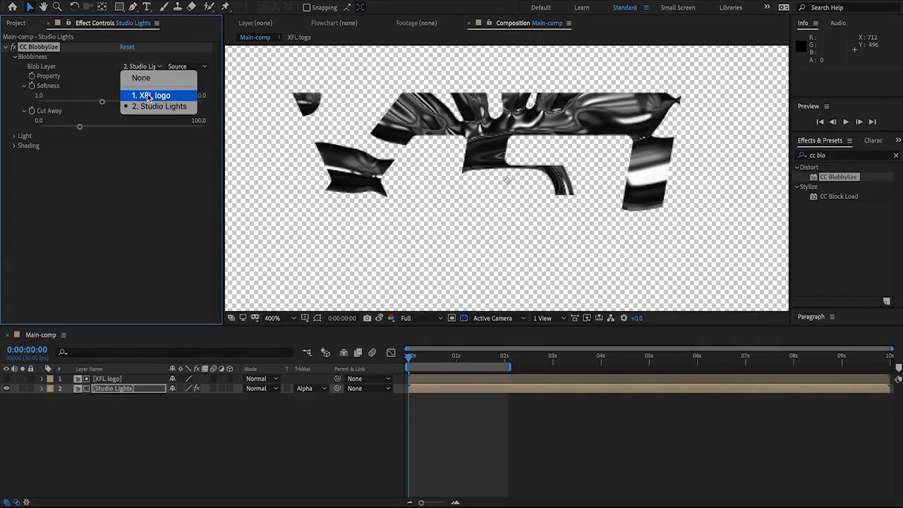
left_click(174, 97)
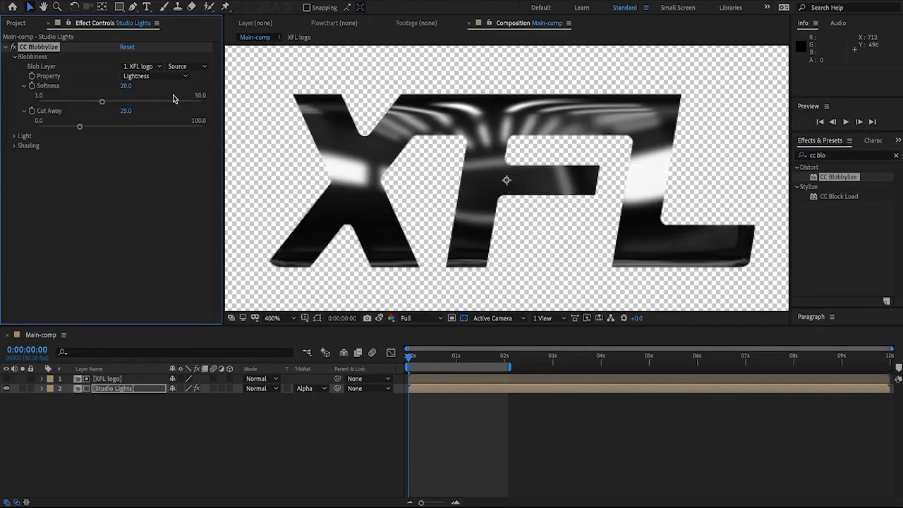
left_click(150, 76)
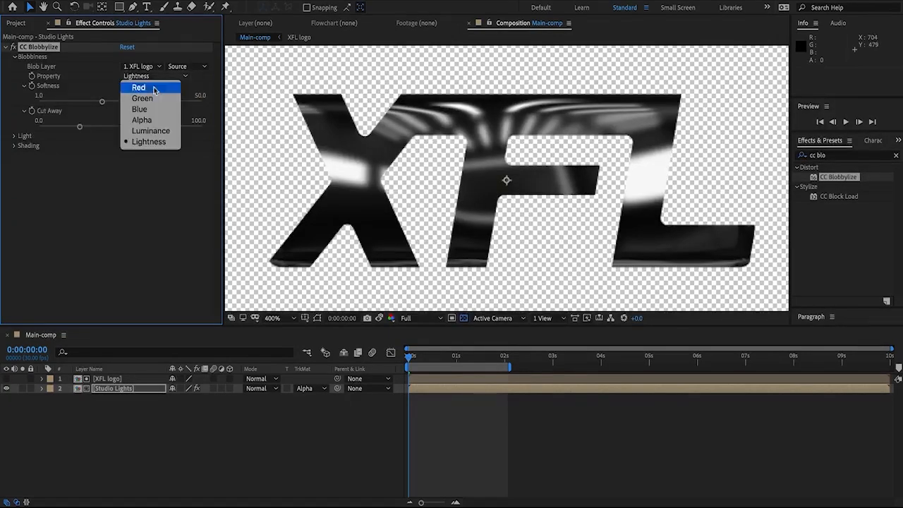
left_click(144, 120)
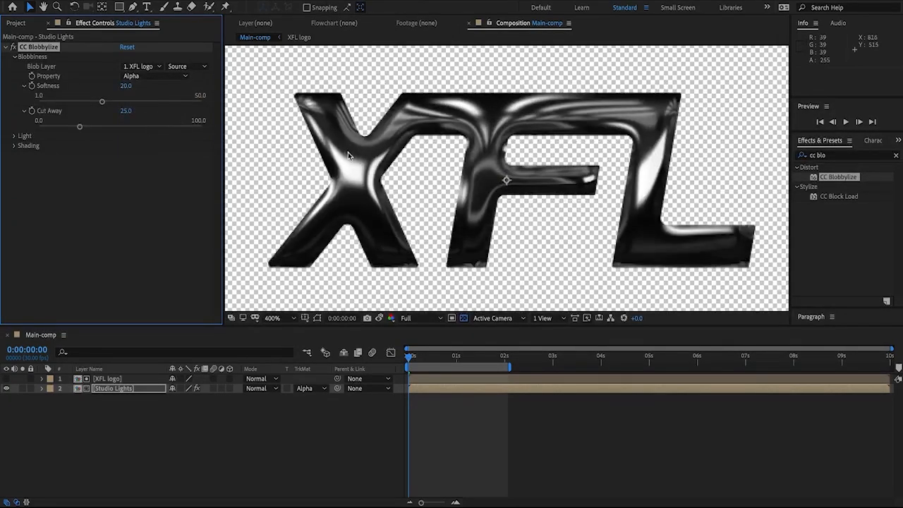
left_click(24, 111)
left_click(24, 86)
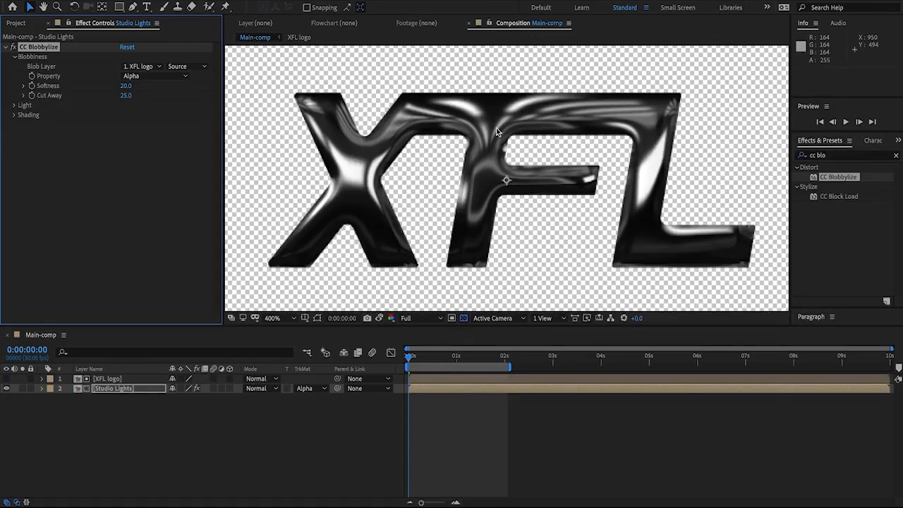
Compare CC Blobbylize's Lightness and Alpha property options on the logo, ending on Alpha
left_click(156, 77)
left_click(148, 142)
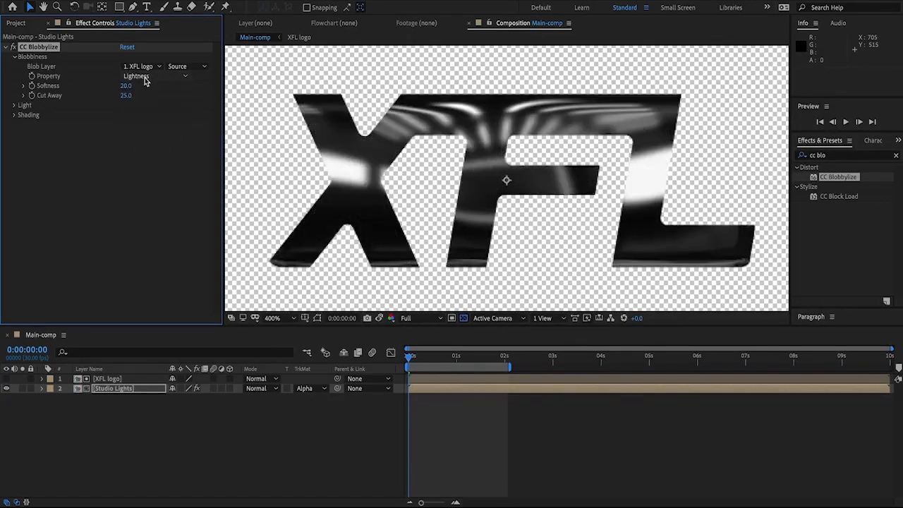
left_click(146, 78)
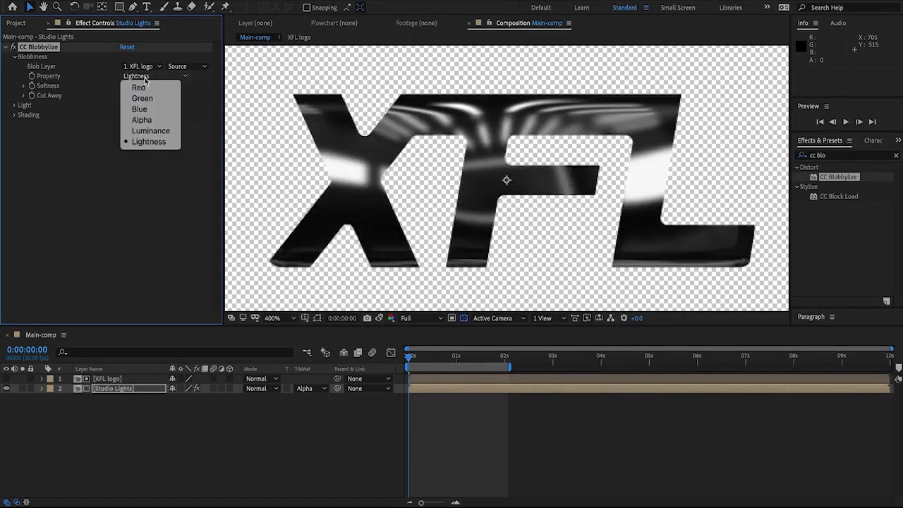
left_click(143, 121)
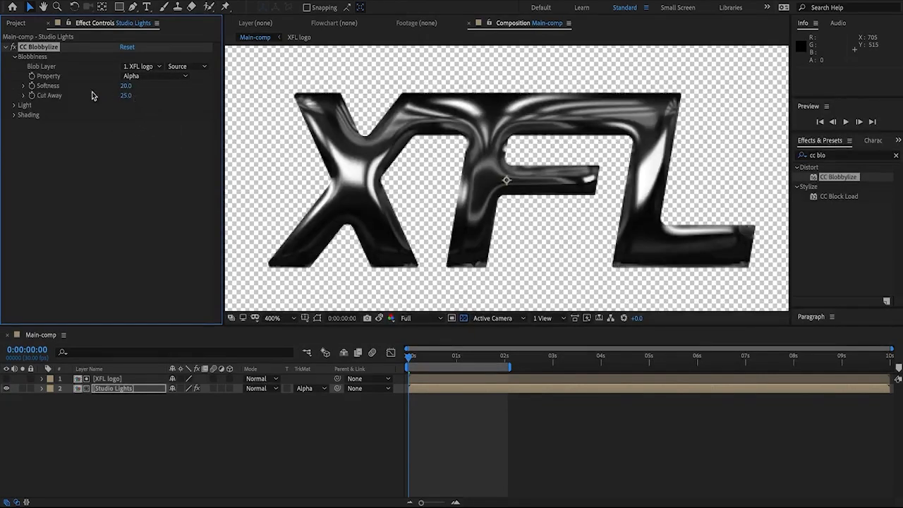
left_click(156, 78)
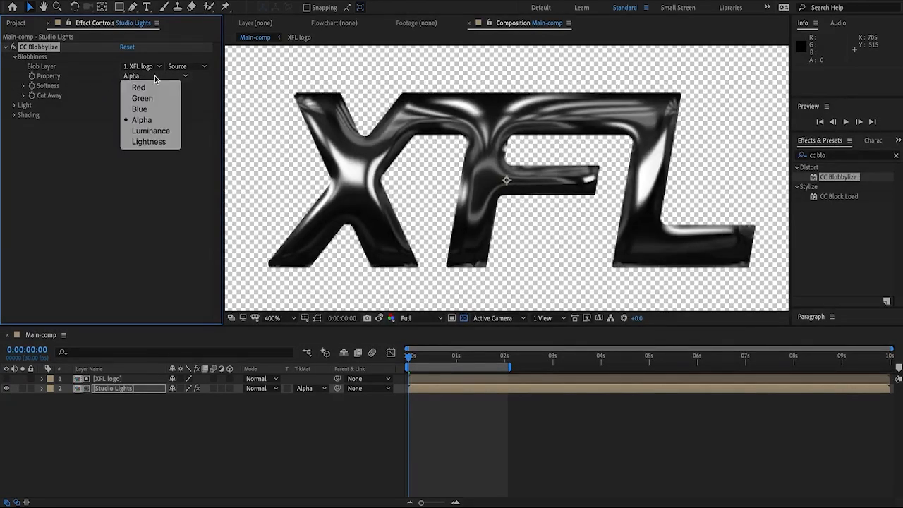
left_click(28, 62)
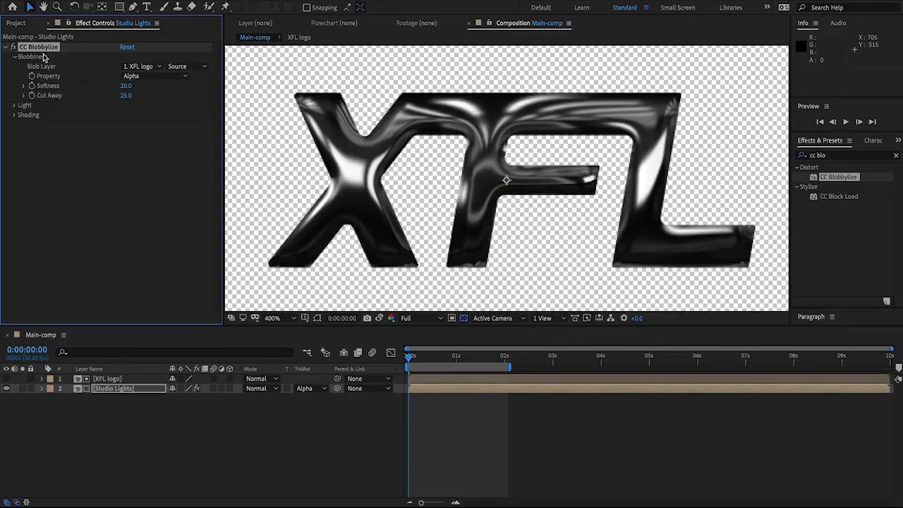
left_click(144, 76)
left_click(143, 145)
left_click(145, 77)
left_click(146, 117)
Adjust CC Blobbylize's Softness to 7.3 and Cut Away to 30
left_click(127, 97)
type("0")
key("Return")
left_click(125, 86)
type("6.2")
key("Return")
left_click_drag(161, 86, 194, 98)
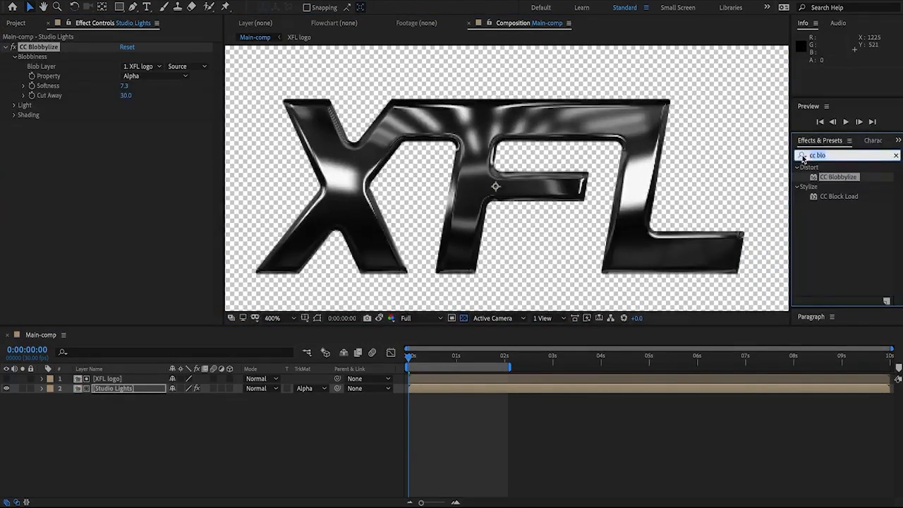
Find the CC Plastic effect, apply it to the Studio Lights layer, and set its Bump Layer to XFL logo
type("plast")
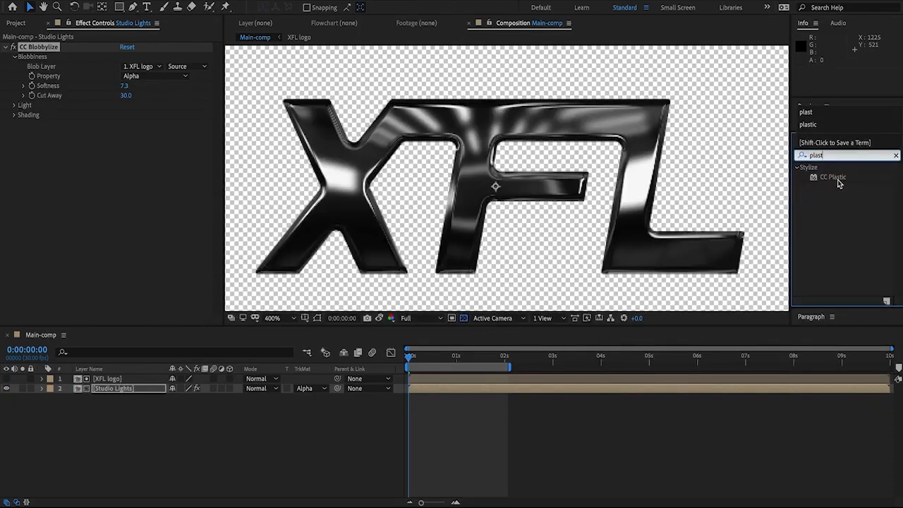
left_click_drag(833, 178, 116, 389)
left_click(14, 134)
left_click(145, 145)
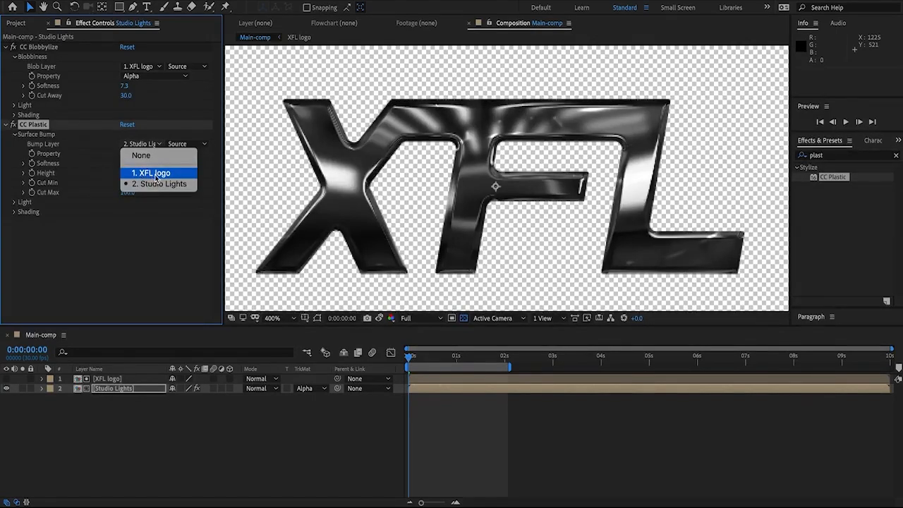
left_click(156, 175)
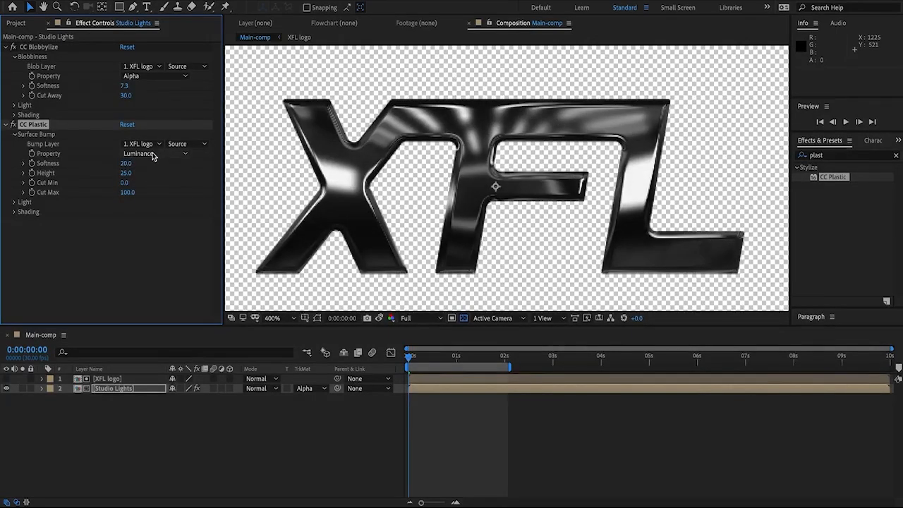
Compare CC Plastic's Lightness and Alpha property options on the logo, ending on Alpha
left_click(154, 154)
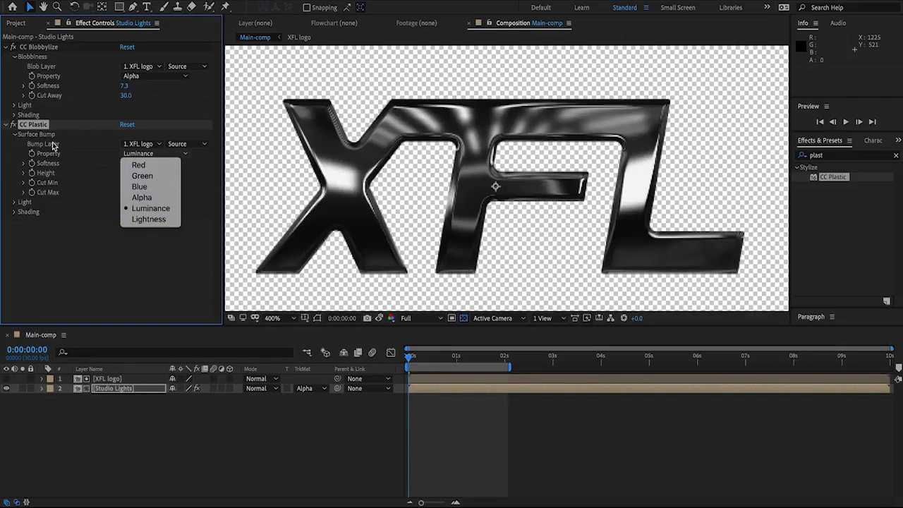
key("Return")
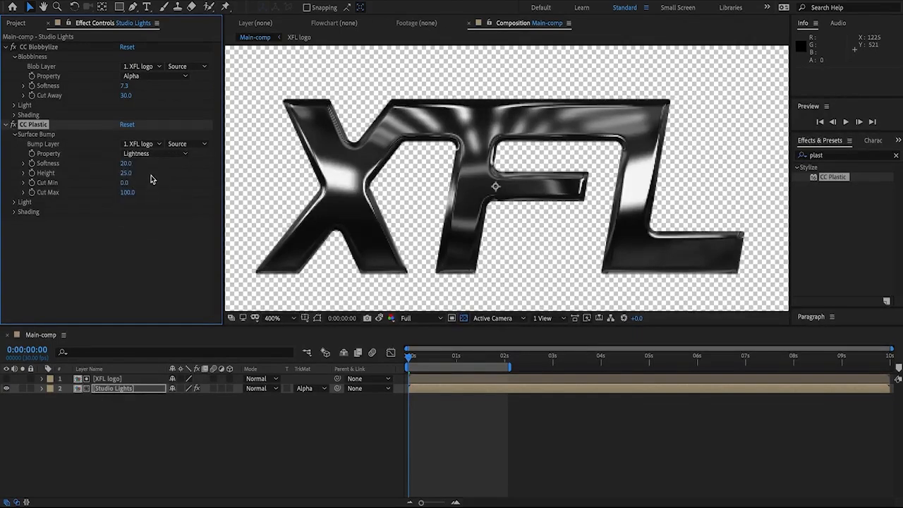
left_click(144, 154)
left_click(144, 195)
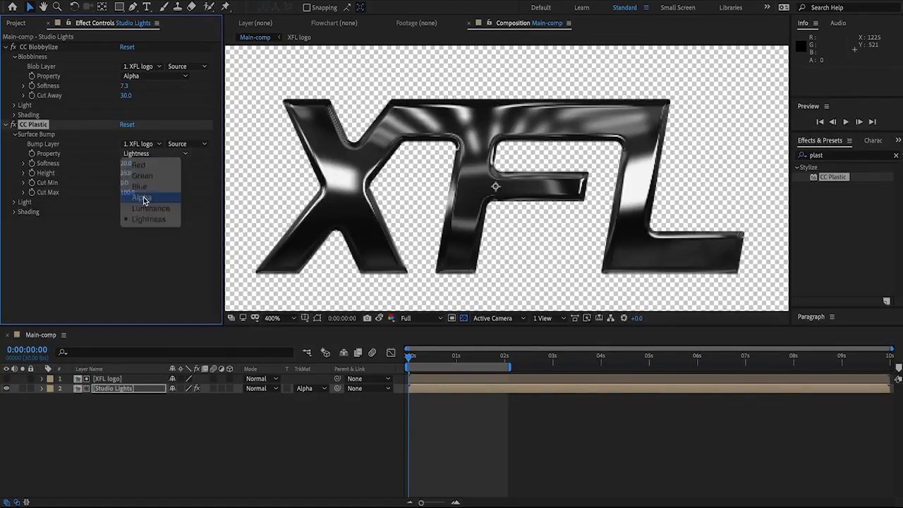
left_click(133, 153)
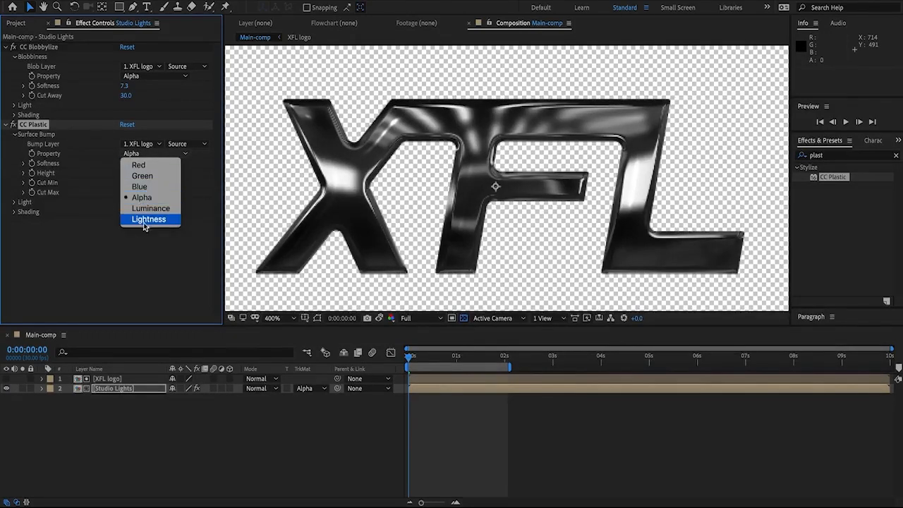
Set CC Plastic's Softness and Height to 20 each, and play back the reflection animation
left_click(125, 164)
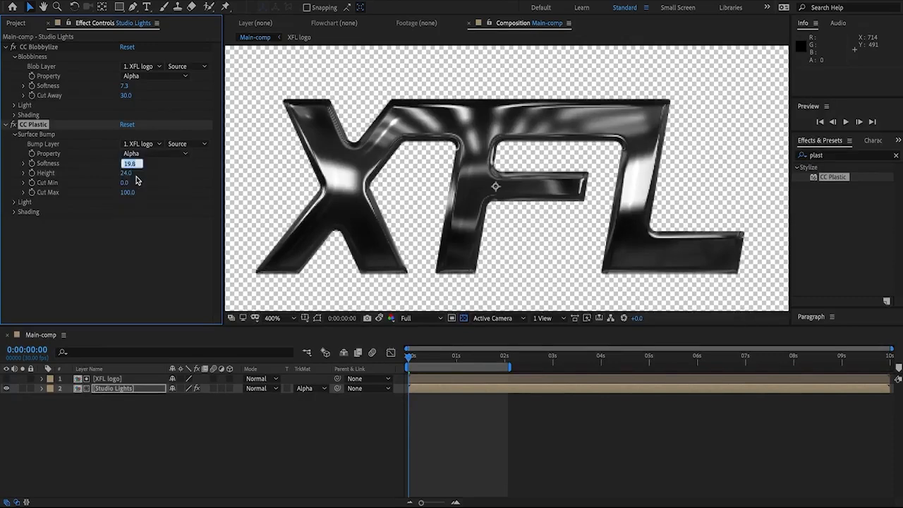
type("0")
key("Tab")
type("0")
left_click(153, 173)
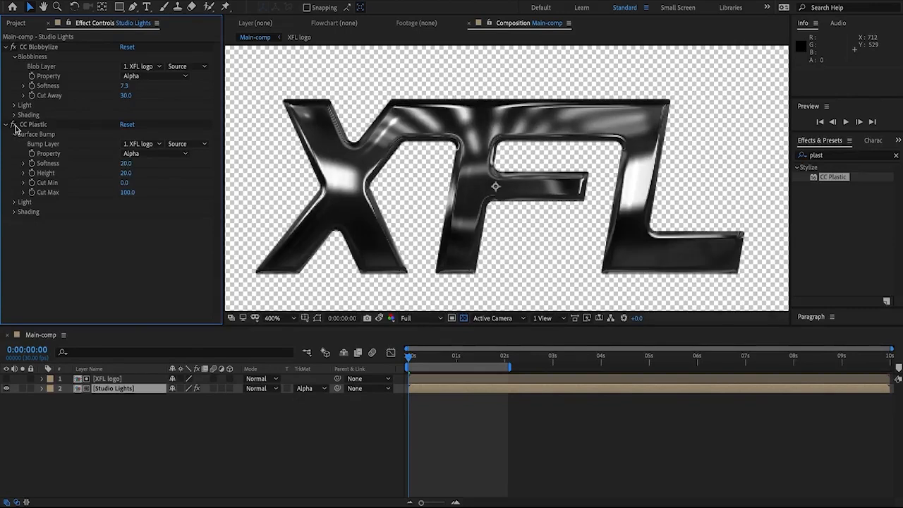
left_click(341, 425)
key("space")
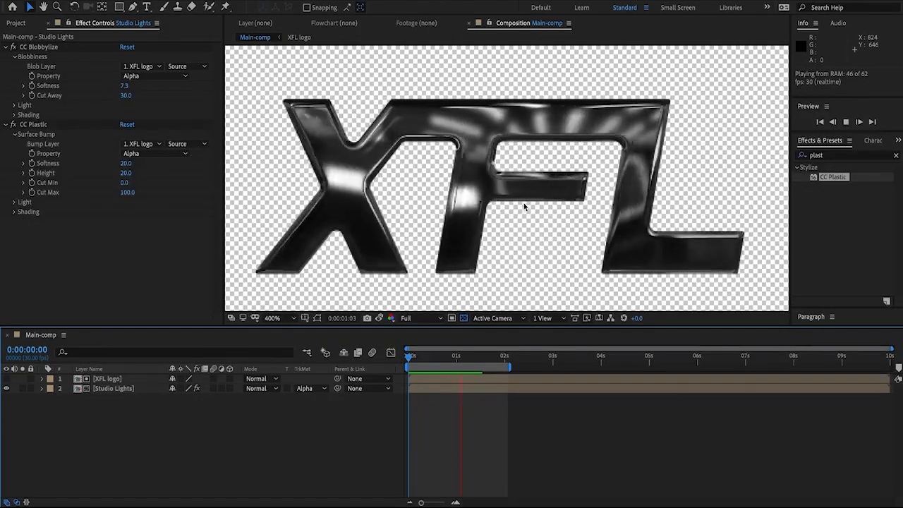
Brighten the Studio Lights layer with a Levels effect at Gamma 1.38, and play back the animation
left_click(792, 161)
type("level")
left_click_drag(838, 225, 118, 387)
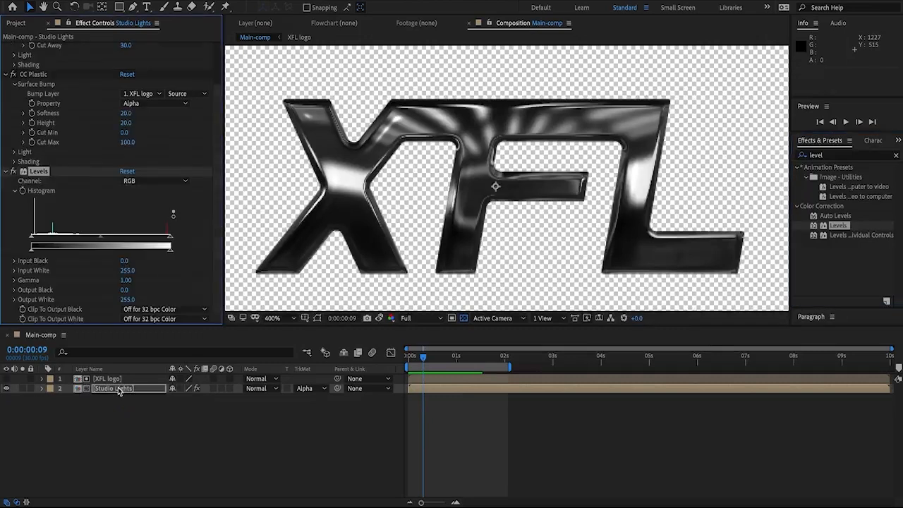
left_click_drag(101, 244, 86, 243)
left_click(335, 436)
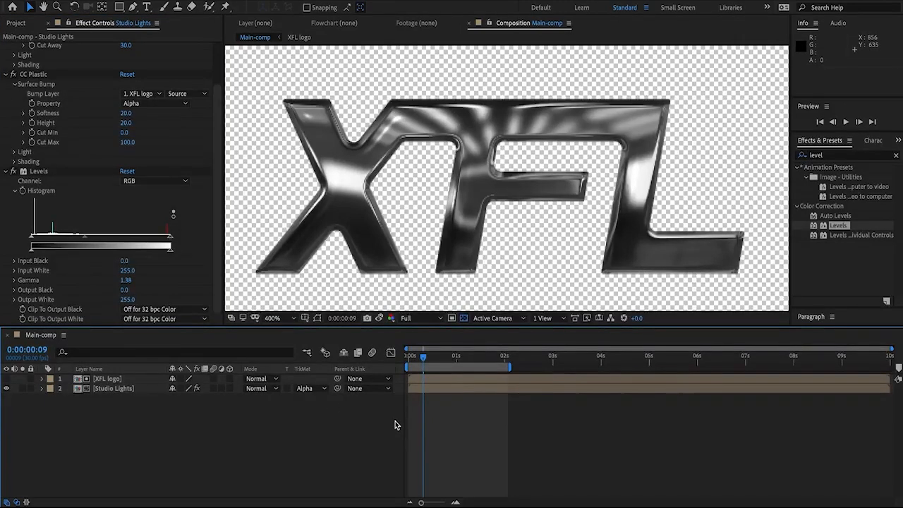
key("space")
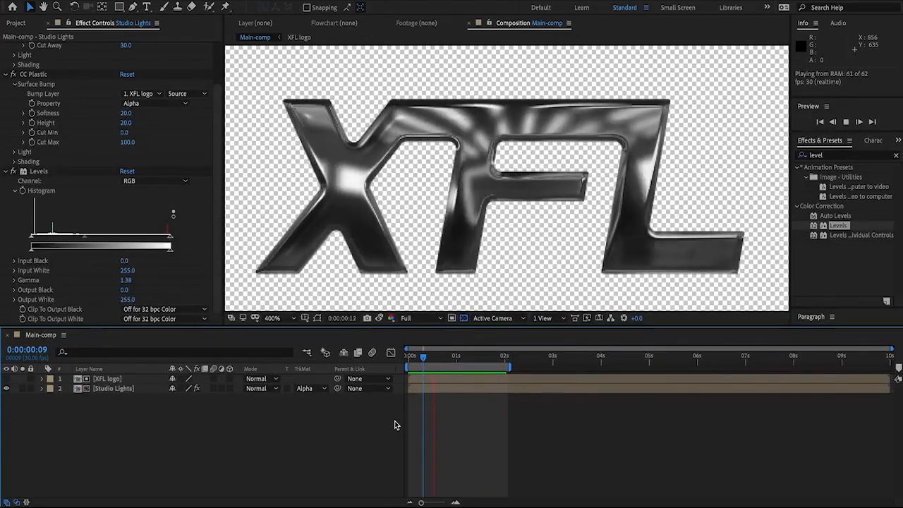
Label the Studio Lights layer Aqua and duplicate it together with the XFL logo layer
left_click(51, 394)
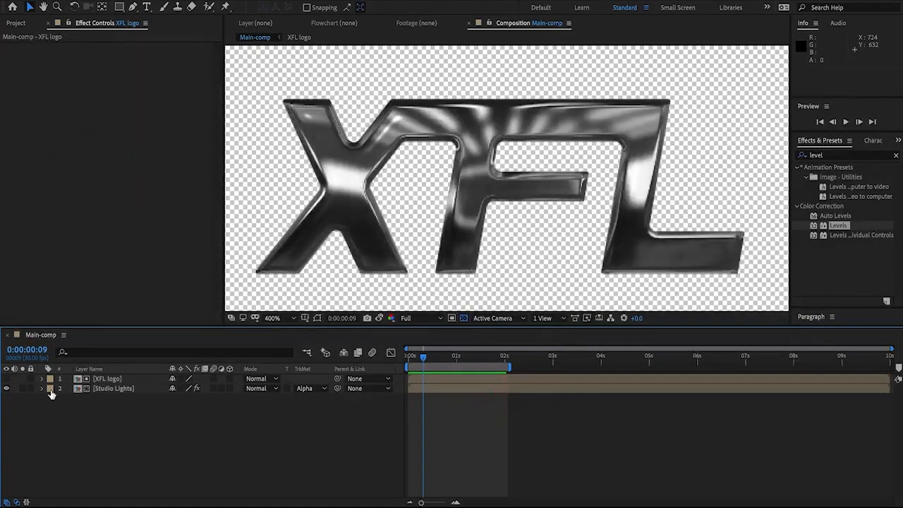
left_click(49, 388)
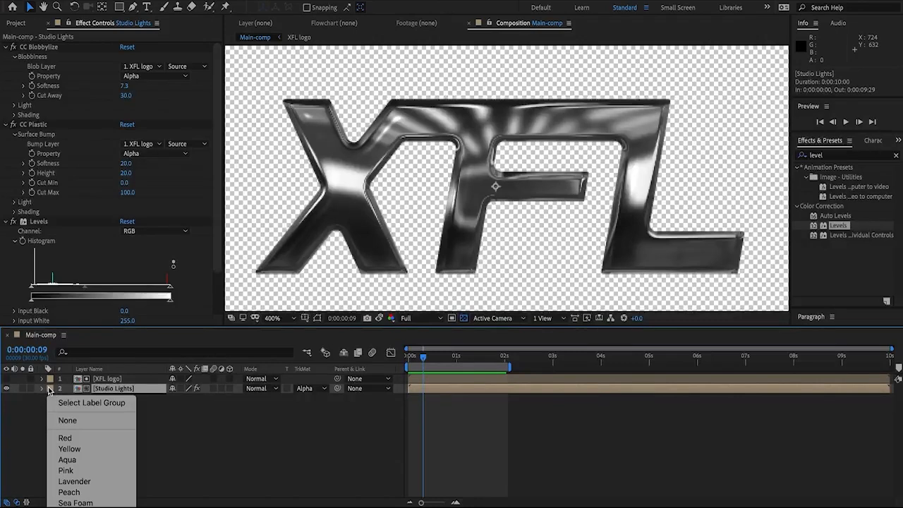
left_click(101, 462)
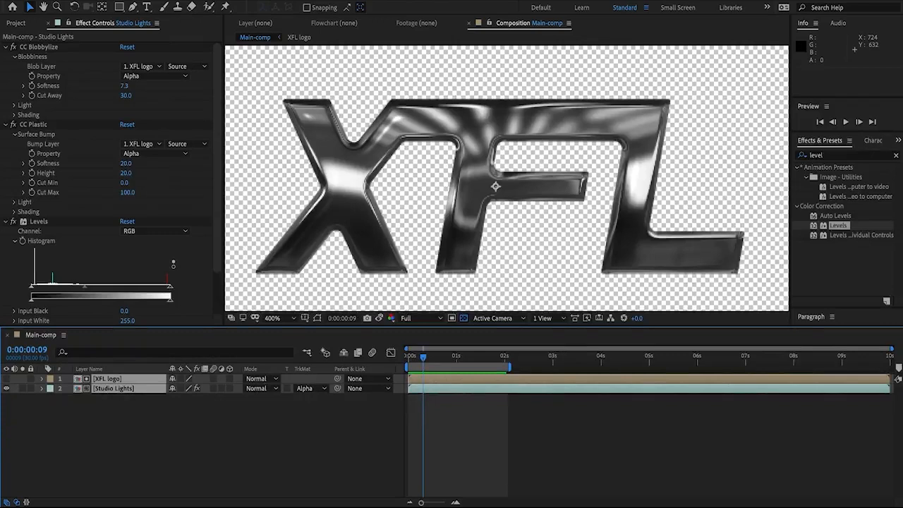
left_click(143, 123)
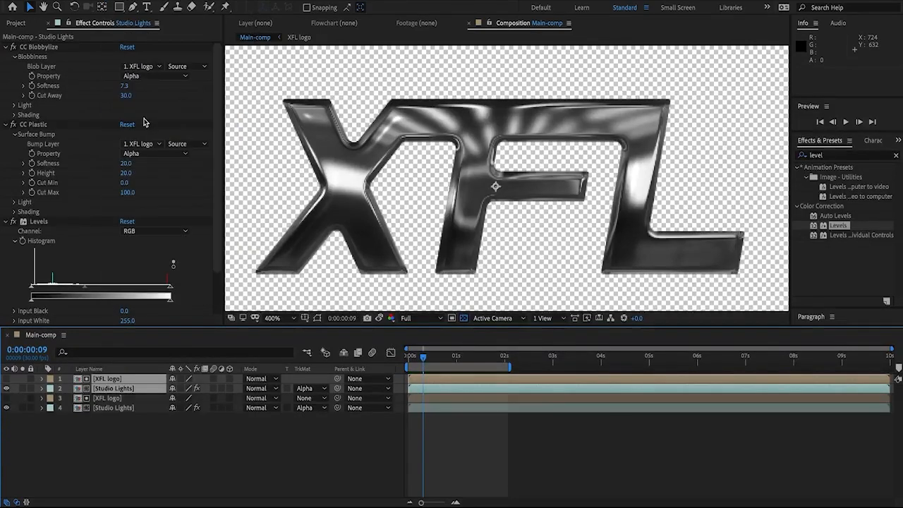
left_click(115, 423)
left_click(117, 388)
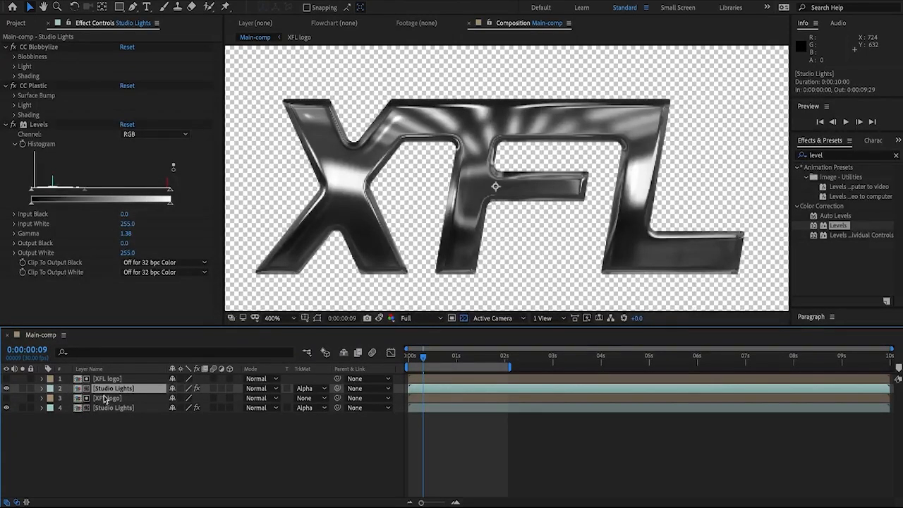
Duplicate the XFL logo composition in the project to get a separate source for the lower logo layer
left_click(109, 398)
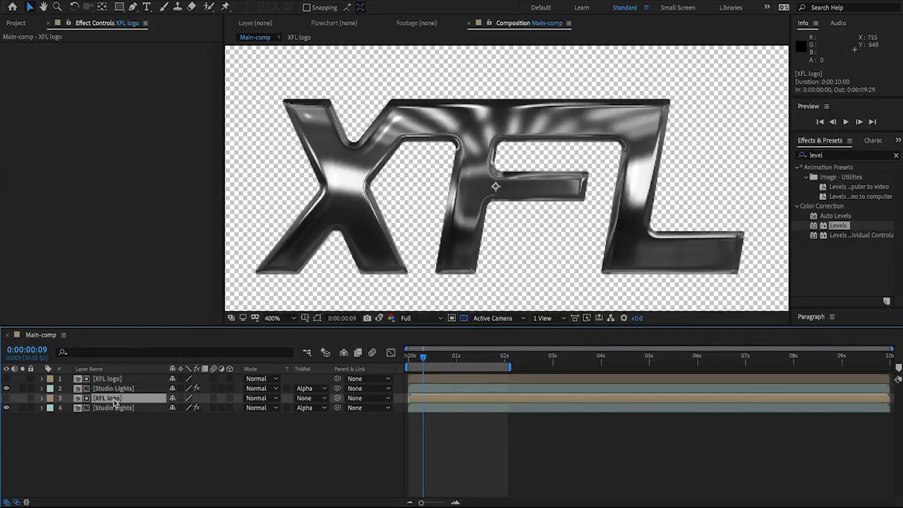
left_click(20, 24)
left_click(57, 203)
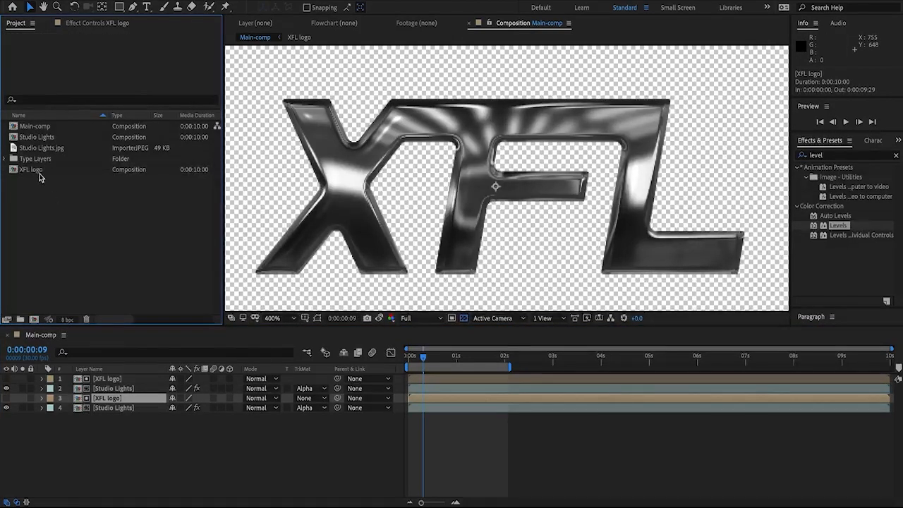
left_click(39, 173)
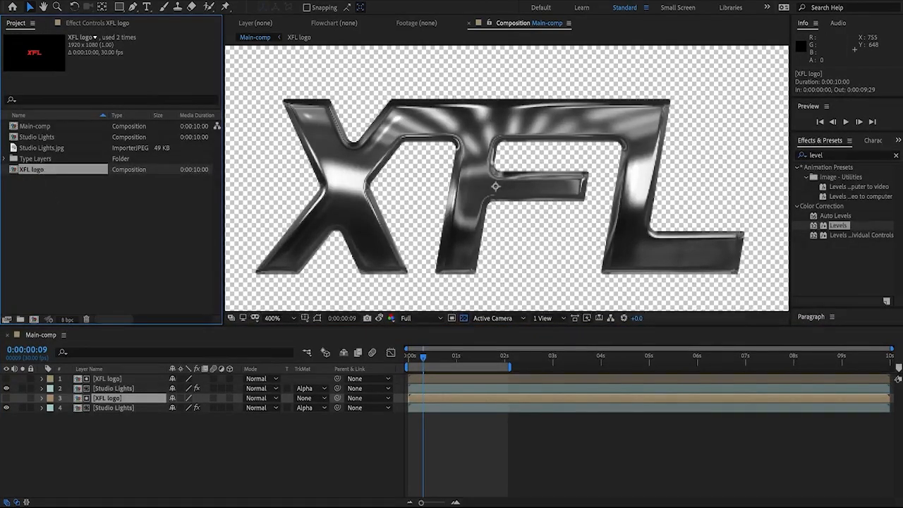
left_click(118, 2)
left_click(130, 118)
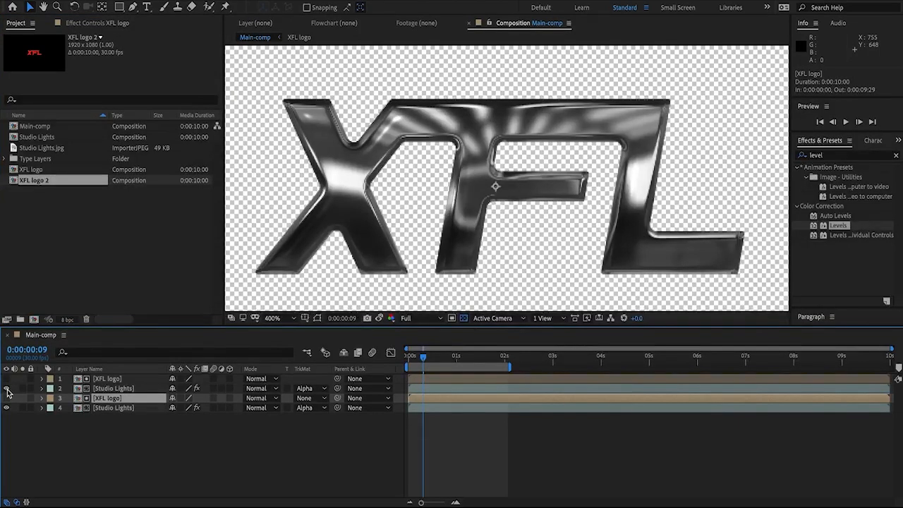
Hide the upper Studio Lights layer and replace the lower XFL logo layer's source with XFL logo 2
left_click(6, 387)
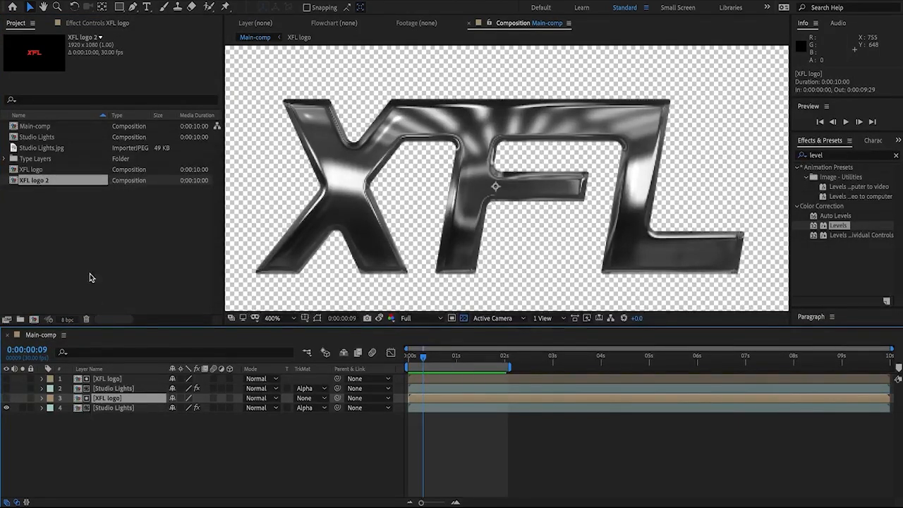
left_click(124, 478)
left_click(120, 406)
left_click(123, 398)
left_click(48, 182)
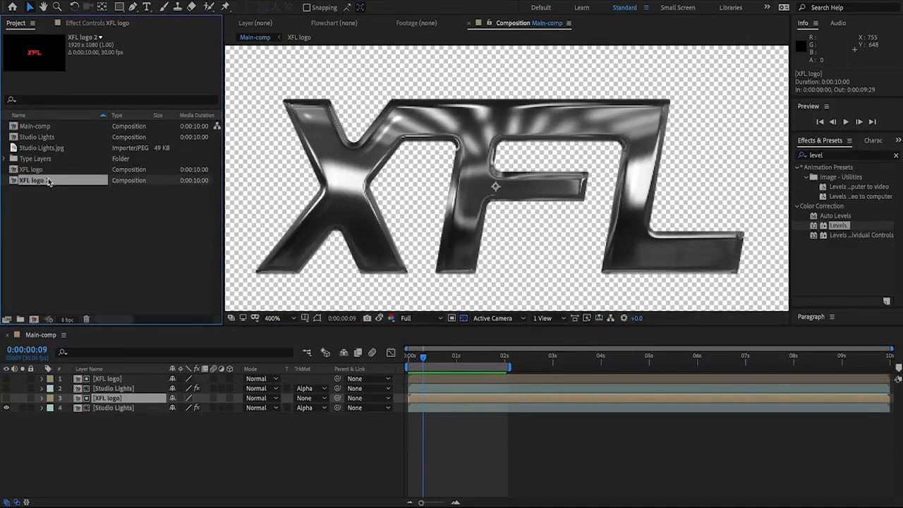
left_click_drag(45, 181, 111, 402)
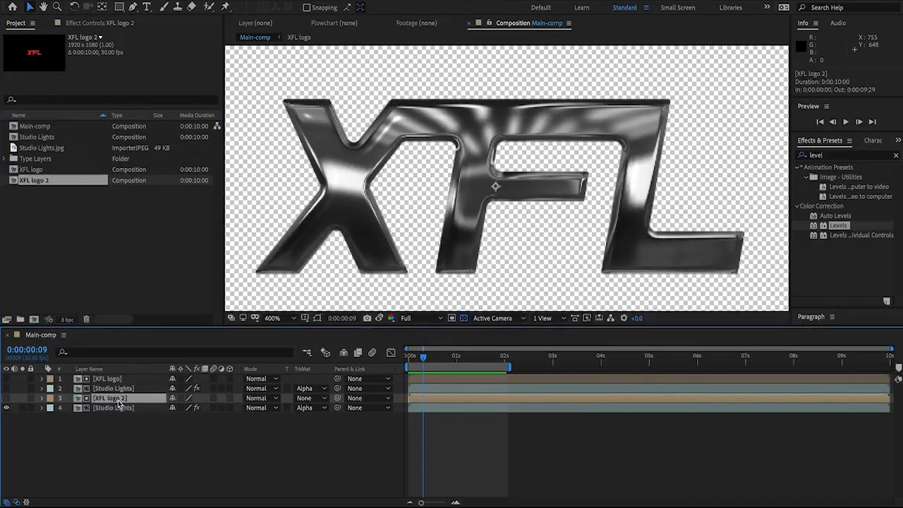
Make the logo's white outline shape visible inside the XFL logo 2 composition and return to Main-comp
double_click(118, 402)
left_click(7, 379)
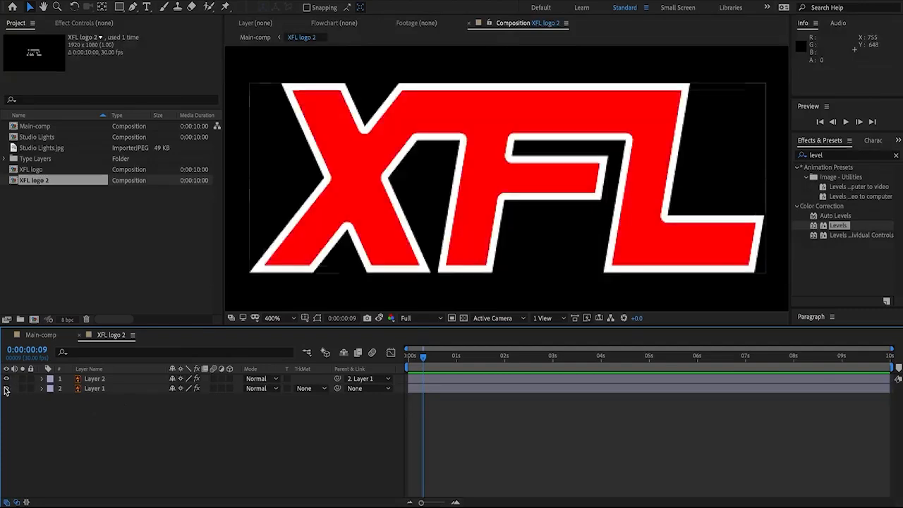
left_click(7, 389)
left_click(7, 388)
key("super+w")
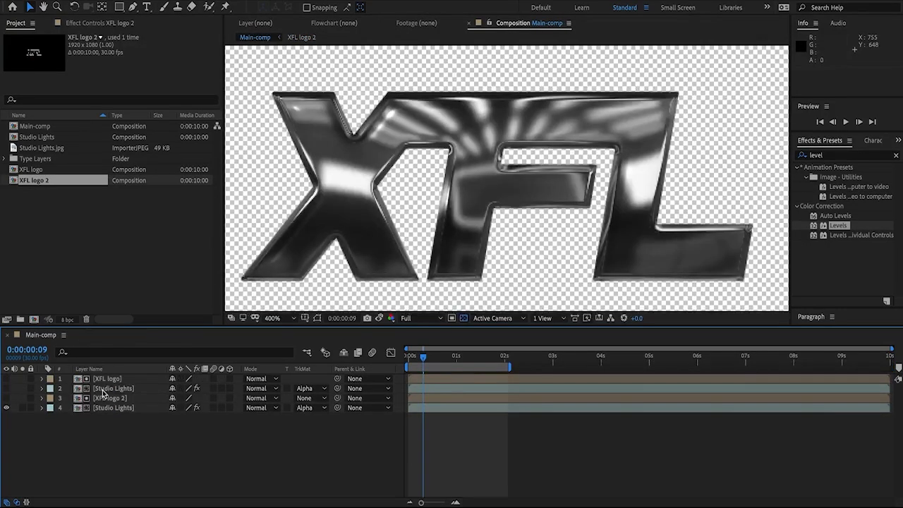
Show the upper Studio Lights layer and hide the lower one to isolate the inner logo
left_click(105, 391)
left_click(7, 390)
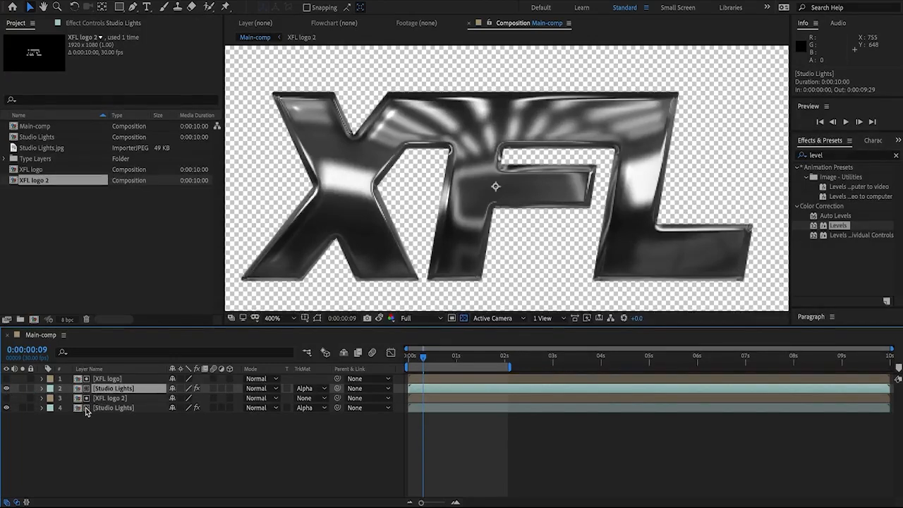
left_click(7, 408)
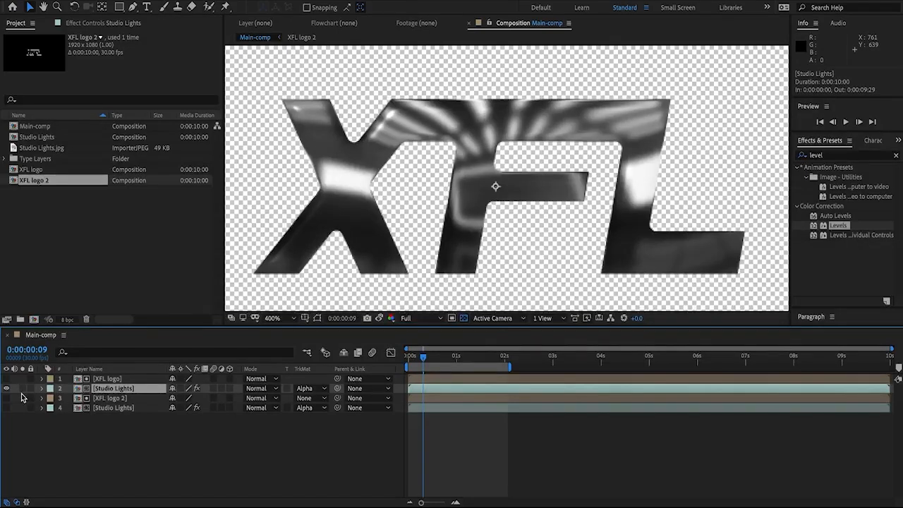
Set the Property of both CC Blobbylize and CC Plastic to Lightness on the upper Studio Lights layer
left_click(106, 24)
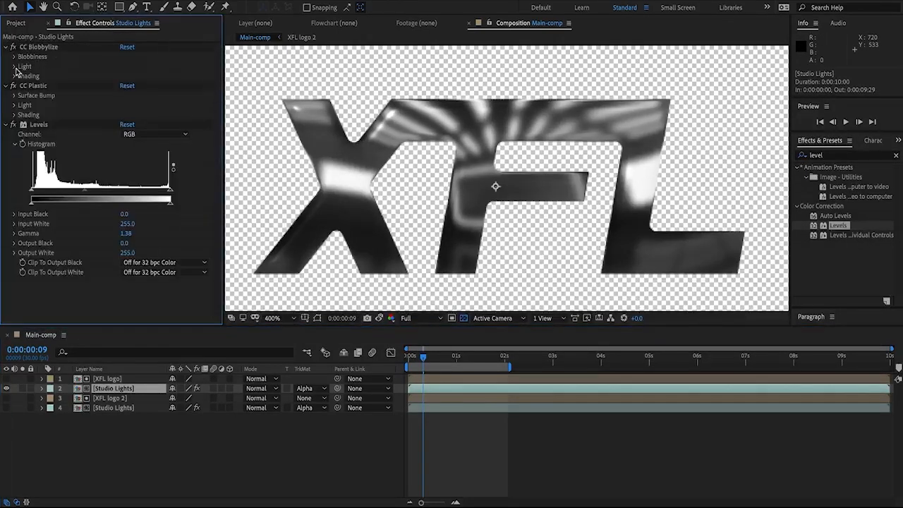
left_click(14, 95)
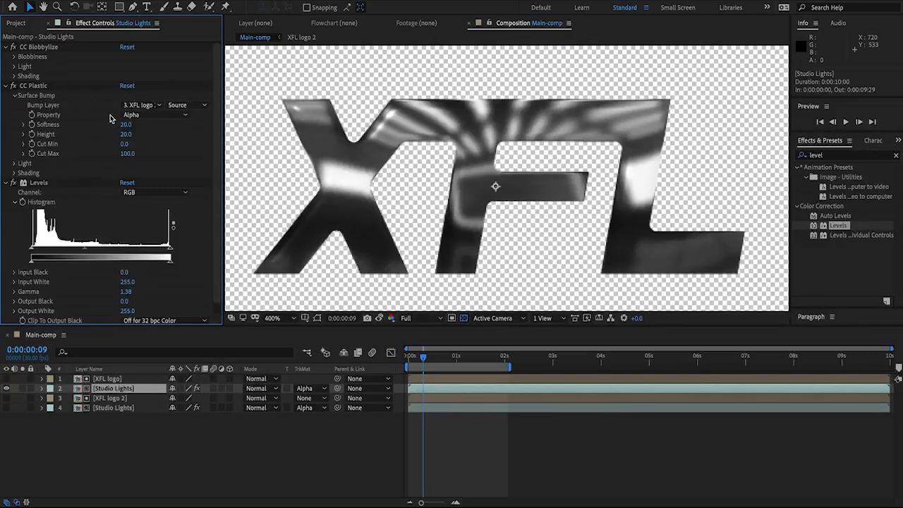
left_click(14, 56)
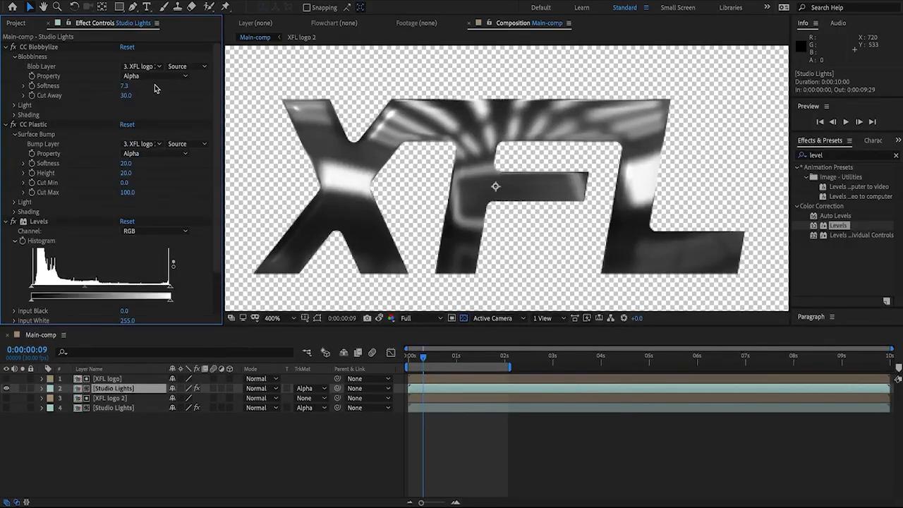
left_click(154, 75)
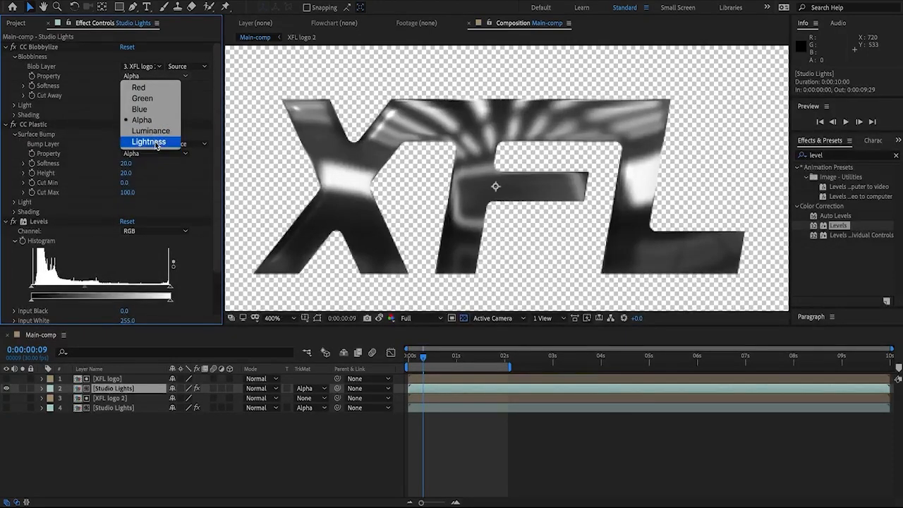
left_click(156, 142)
left_click(150, 153)
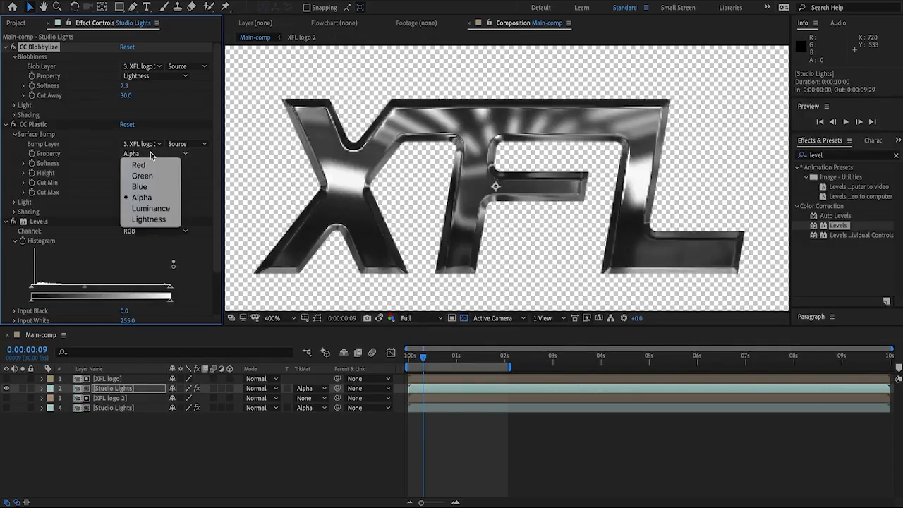
left_click(147, 220)
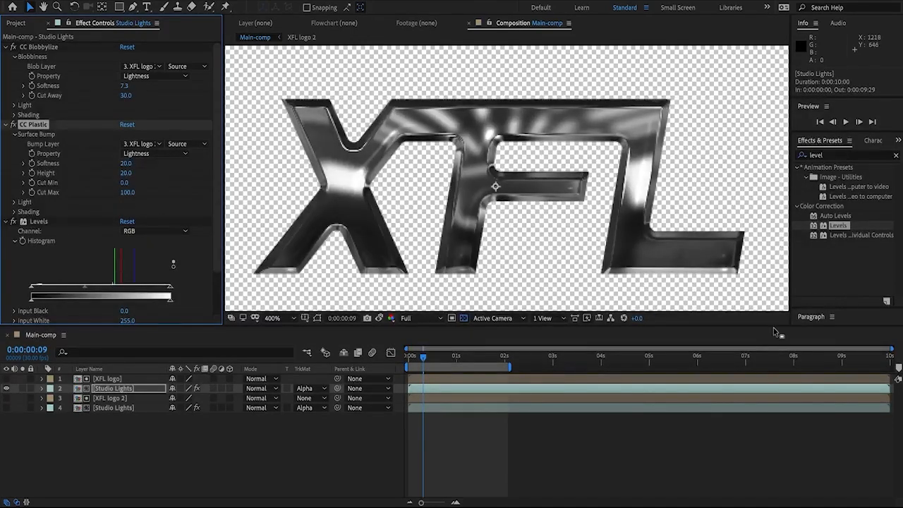
Make the lower Studio Lights layer visible again and toggle it to compare the logo's outline
left_click(6, 407)
left_click(62, 410)
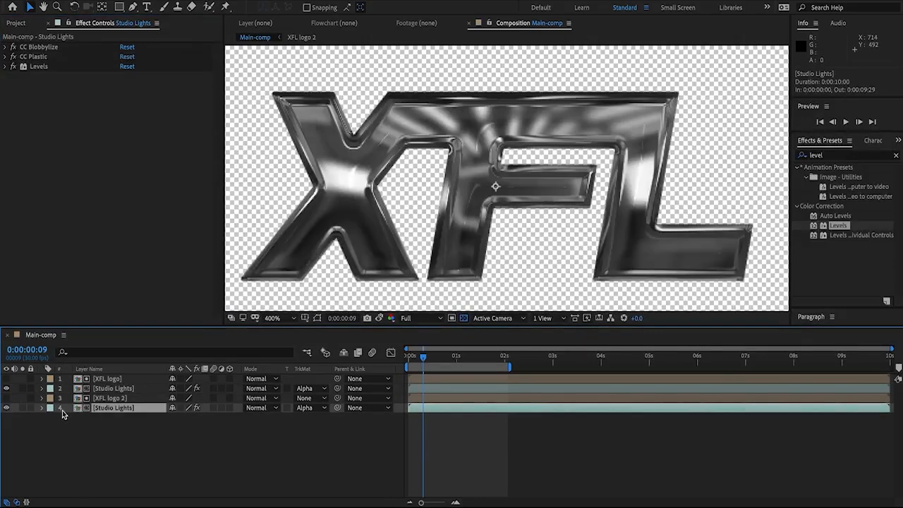
left_click(5, 408)
left_click(6, 408)
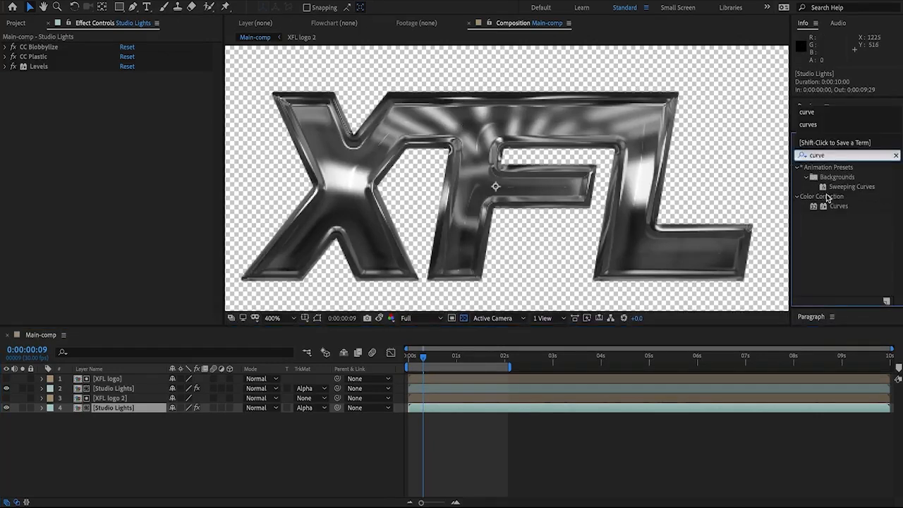
Apply Curves to the lower Studio Lights layer with a steep brightening curve and turn off the transparency grid
double_click(840, 207)
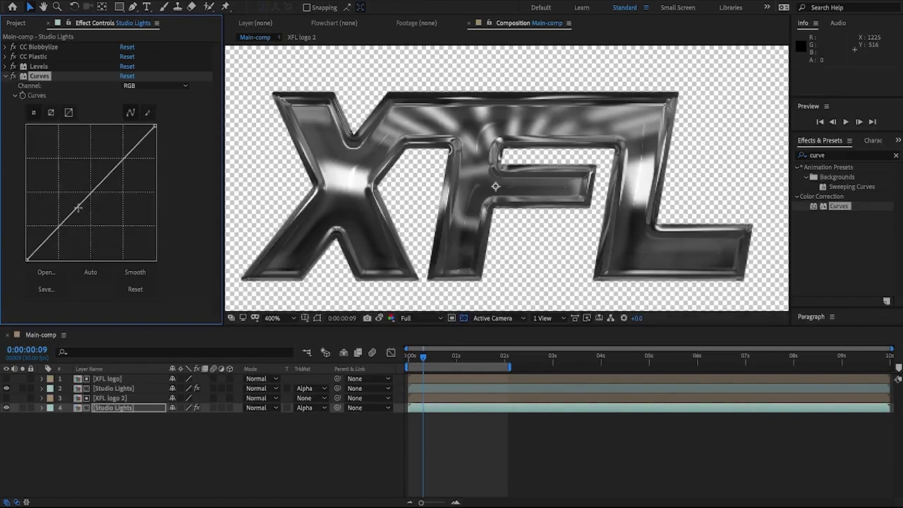
left_click_drag(78, 207, 51, 105)
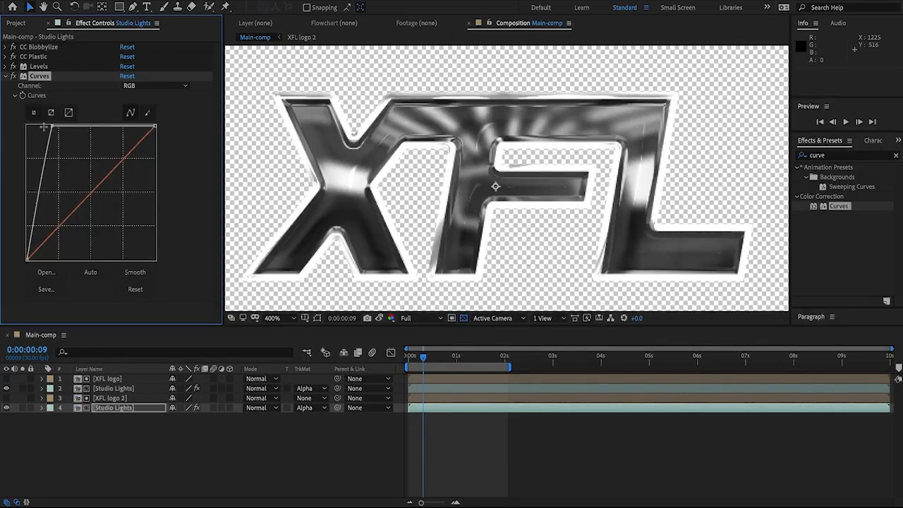
left_click(465, 320)
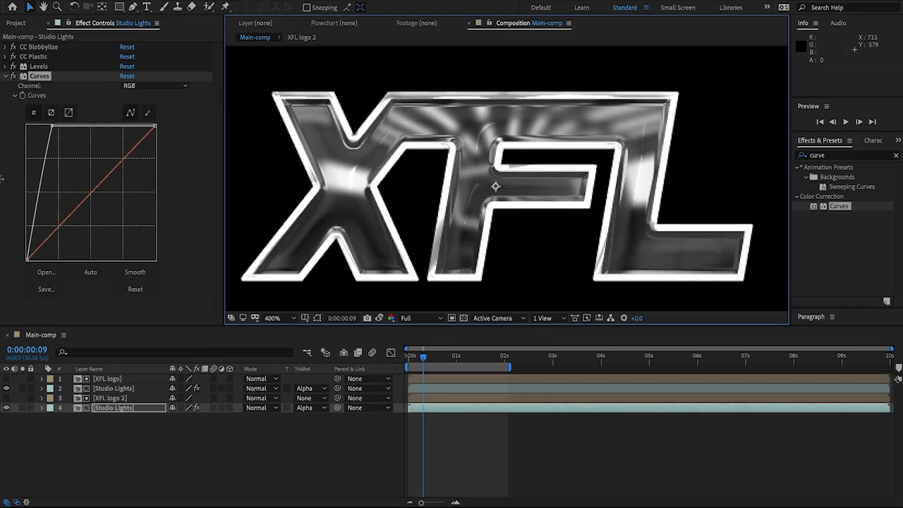
left_click(59, 127)
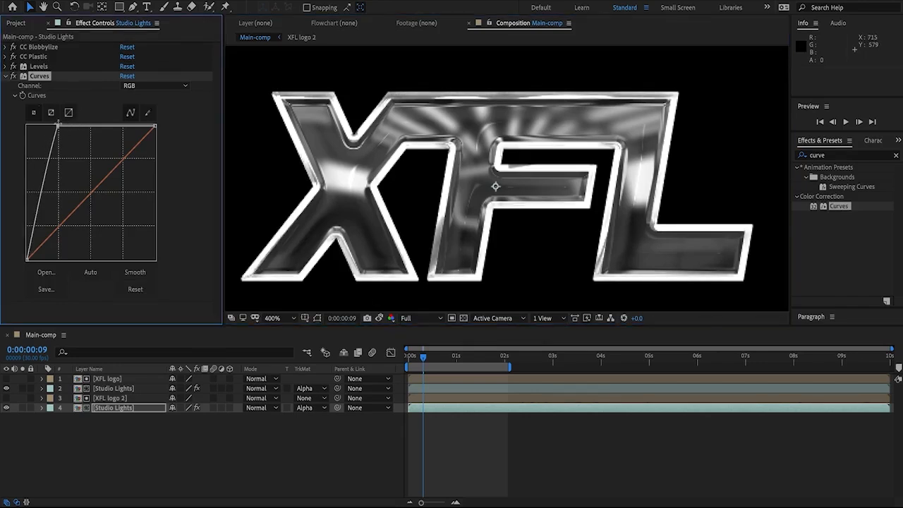
Toggle the Curves effect off and on to compare the outline with and without it
left_click(13, 77)
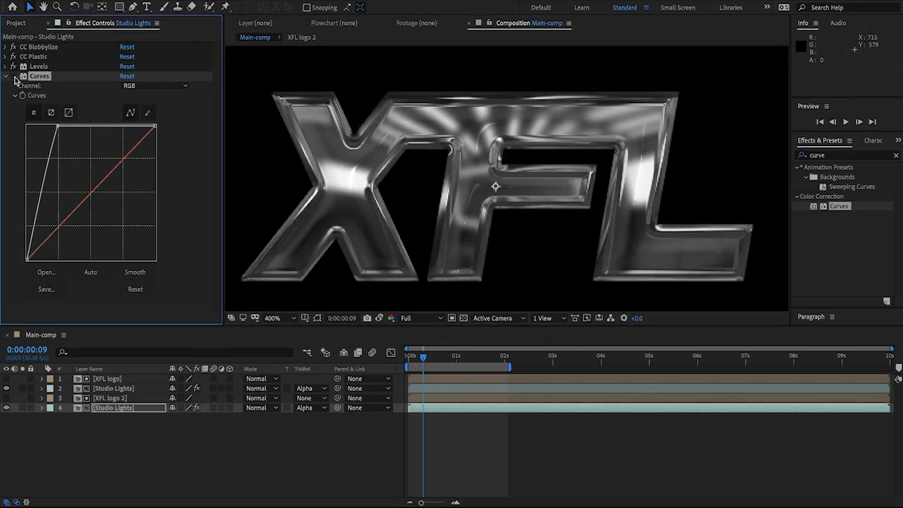
left_click(13, 76)
left_click(14, 76)
left_click(13, 76)
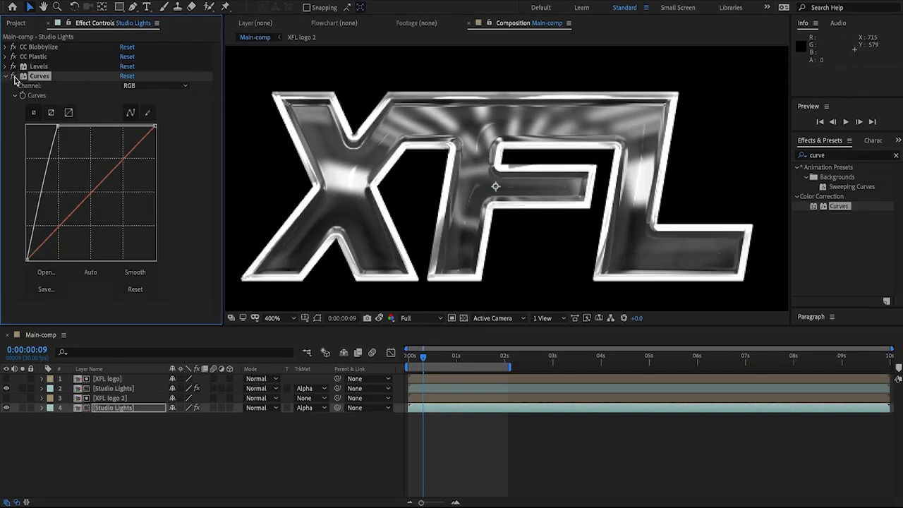
Remove Levels from the lower Studio Lights layer and steepen its Curves adjustment
left_click(14, 76)
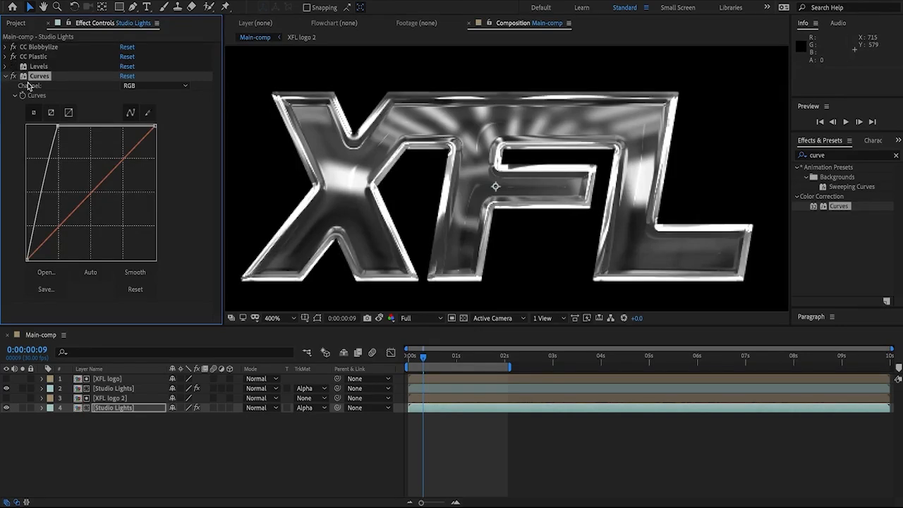
left_click_drag(57, 126, 48, 125)
left_click(36, 68)
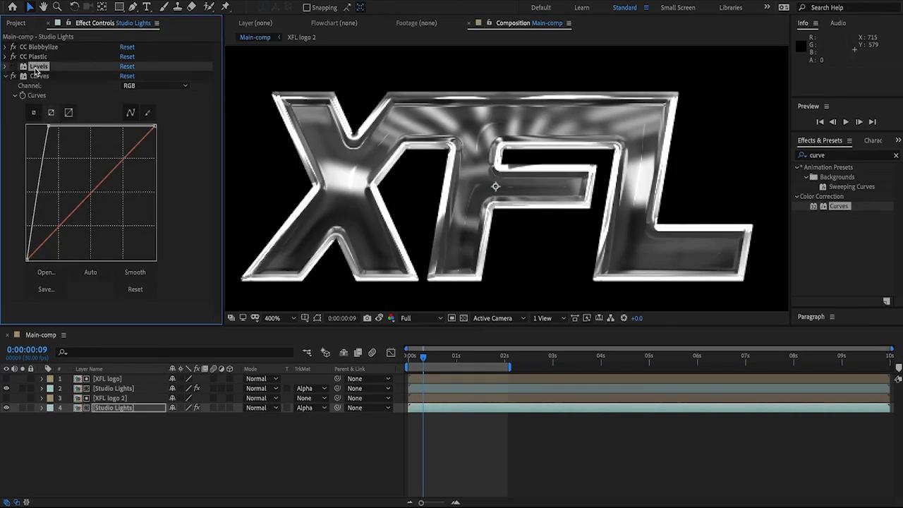
left_click(124, 409)
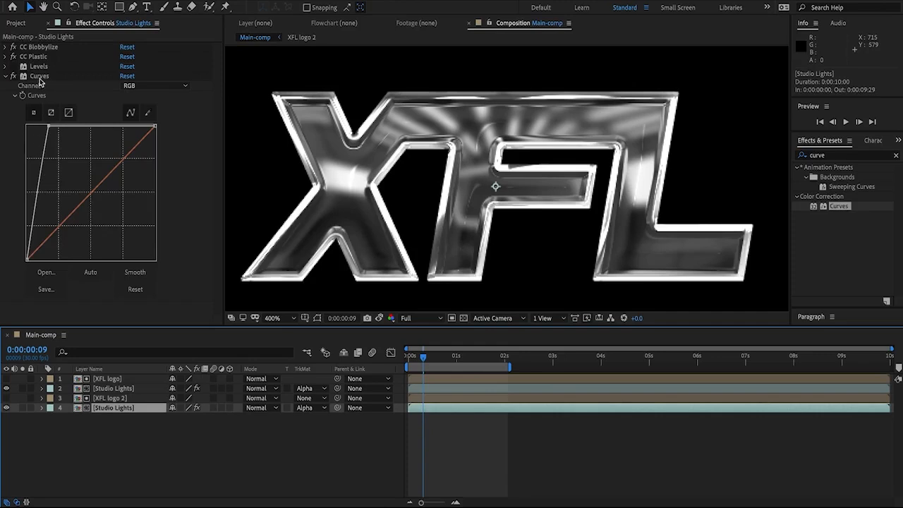
left_click(40, 69)
left_click_drag(41, 74, 41, 81)
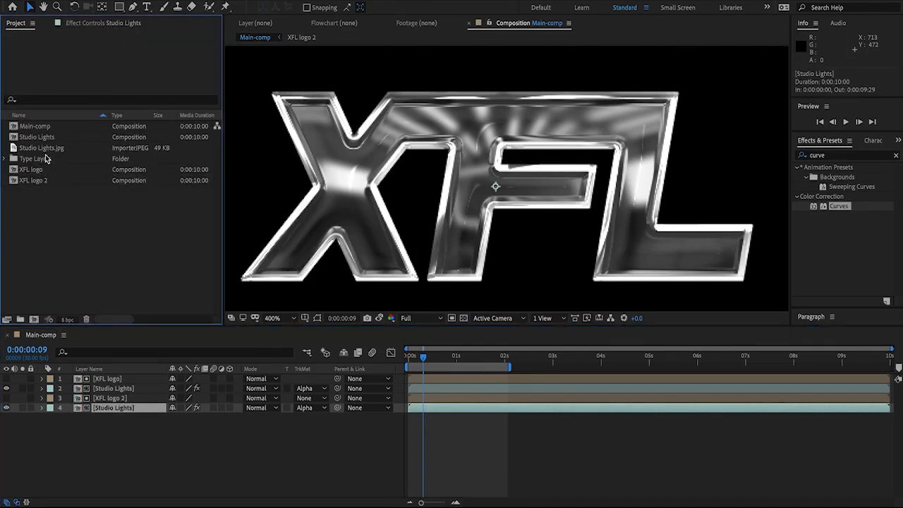
Duplicate the Studio Lights composition and replace the lower Studio Lights layer's source with Studio Lights 2
left_click(46, 139)
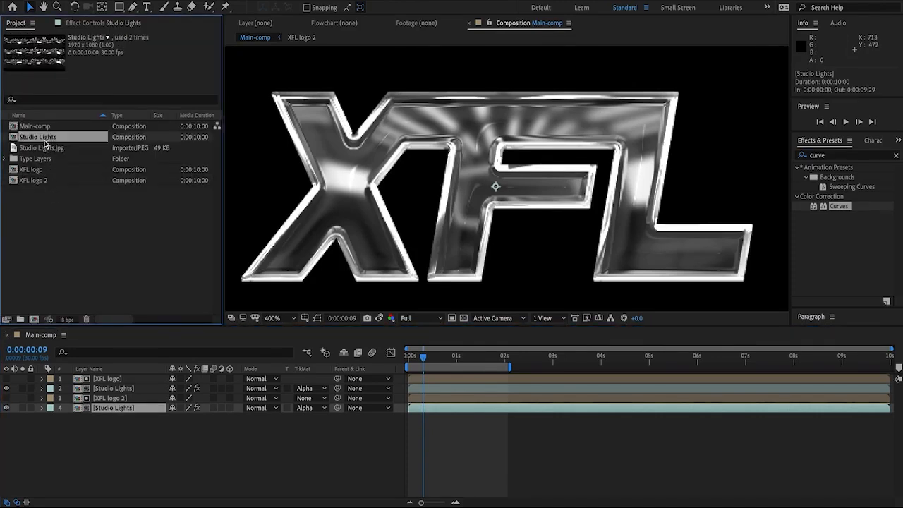
left_click(114, 1)
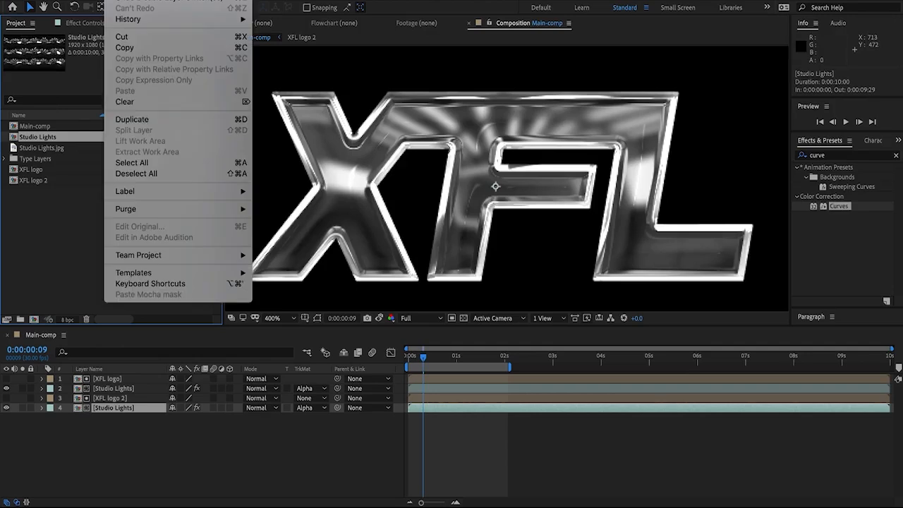
left_click(132, 119)
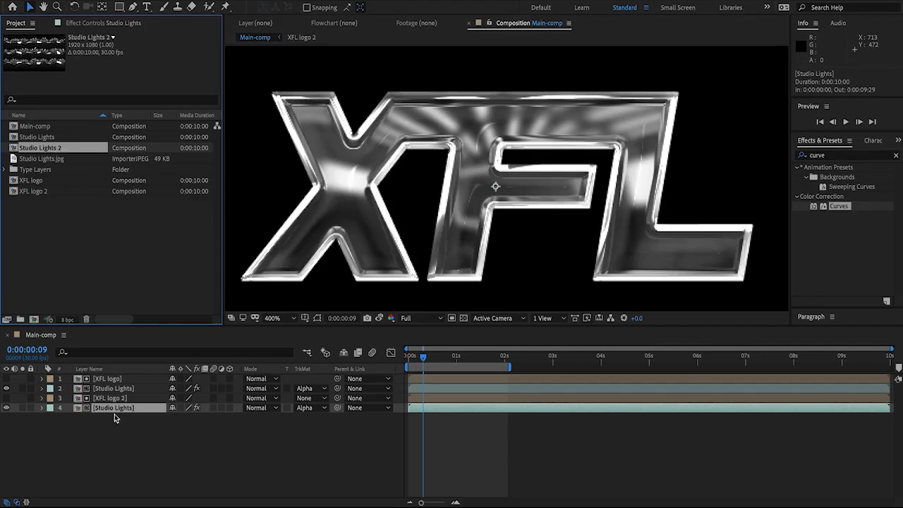
left_click_drag(58, 149, 111, 412)
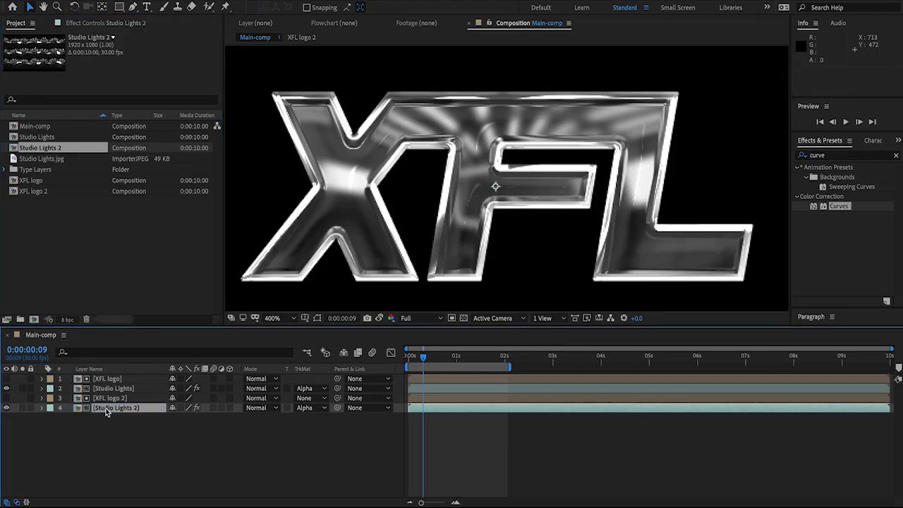
Disable Fast Box Blur on the Studio Lights.jpg layer inside the Studio Lights 2 composition
double_click(98, 409)
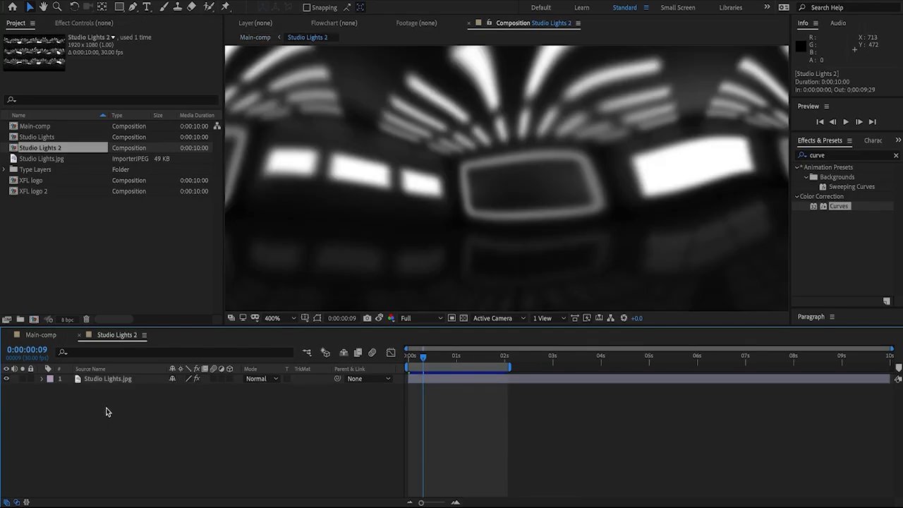
left_click(100, 381)
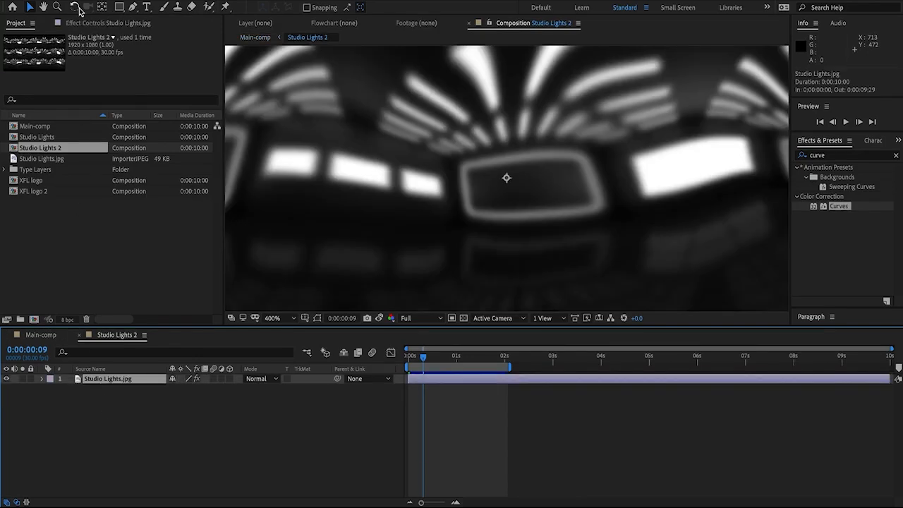
left_click(90, 24)
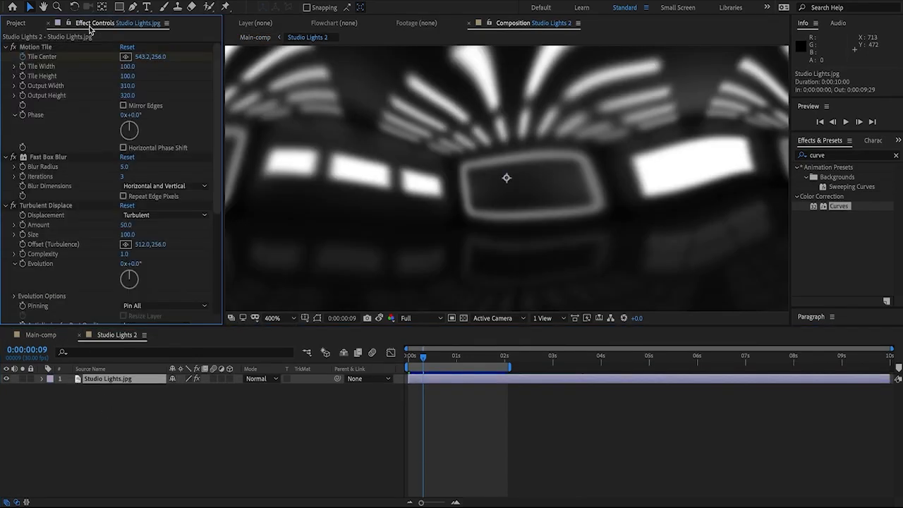
left_click(21, 157)
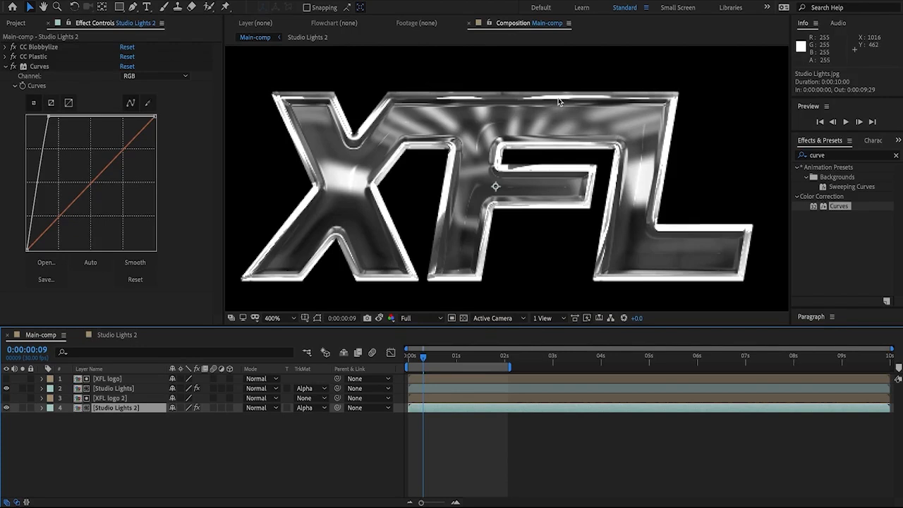
Place CC Plastic above CC Blobbylize on Main-comp's Studio Lights 2 layer and preview the animation
left_click_drag(40, 65, 53, 48)
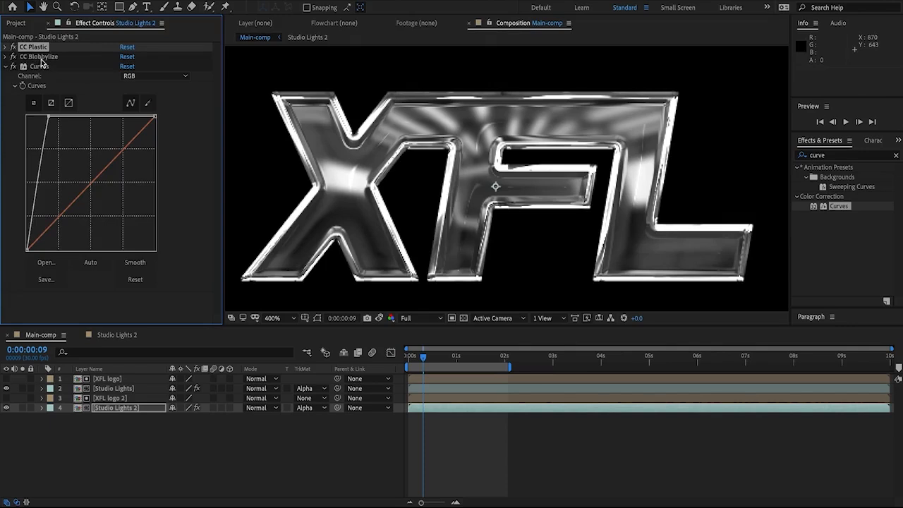
left_click(215, 479)
key("space")
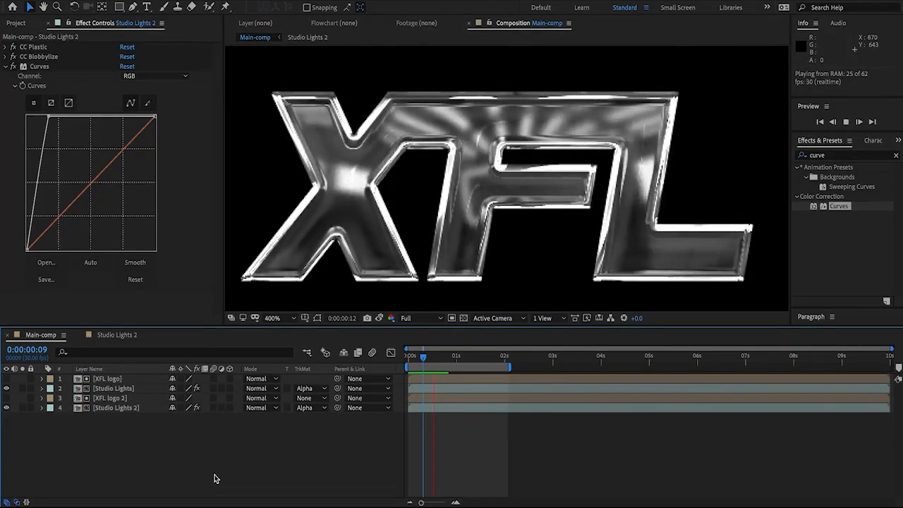
key("space")
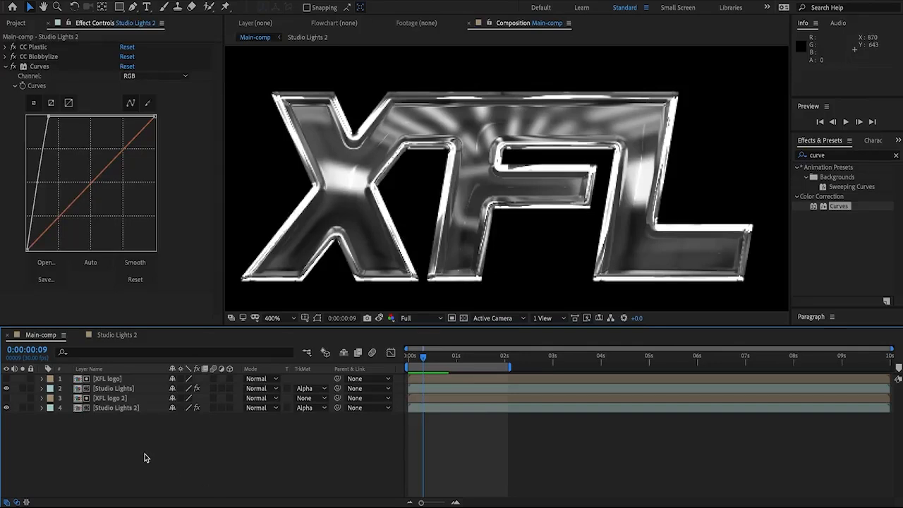
Duplicate the top XFL logo layer as a visible red overlay in Screen mode and preview the animation
left_click(109, 378)
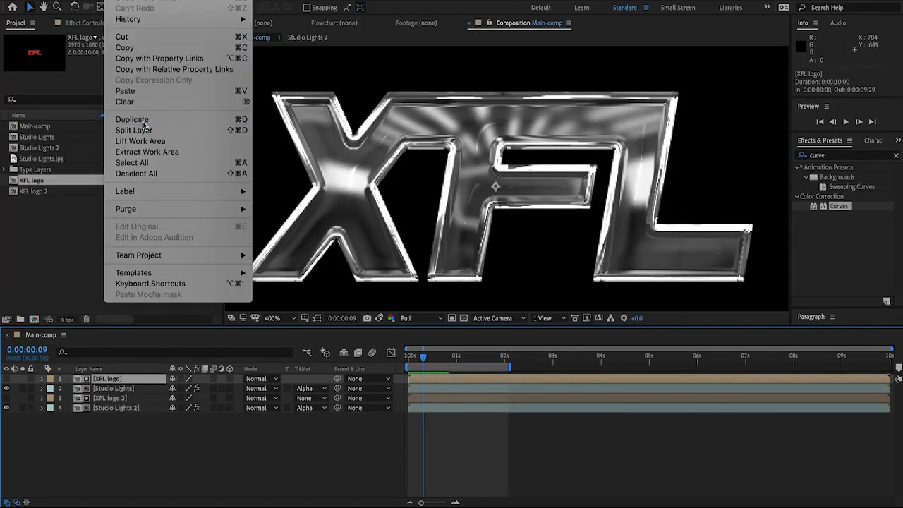
left_click(140, 120)
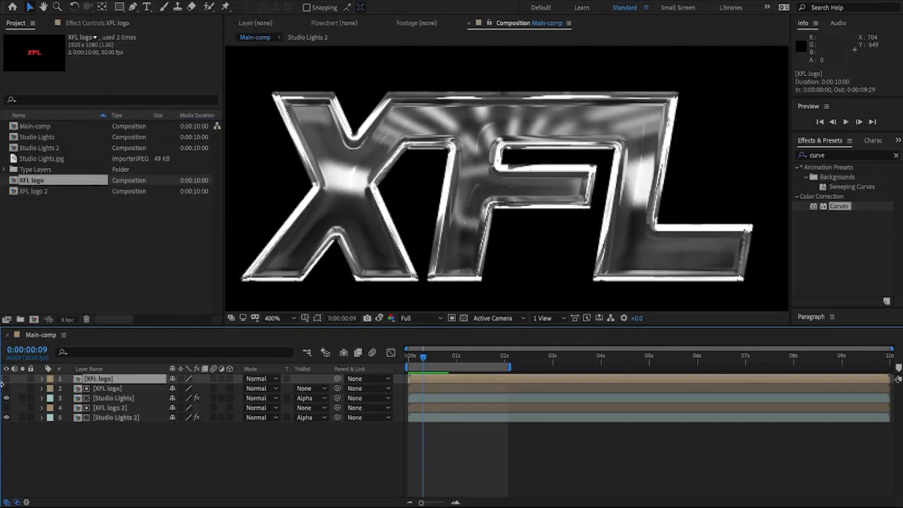
left_click(6, 380)
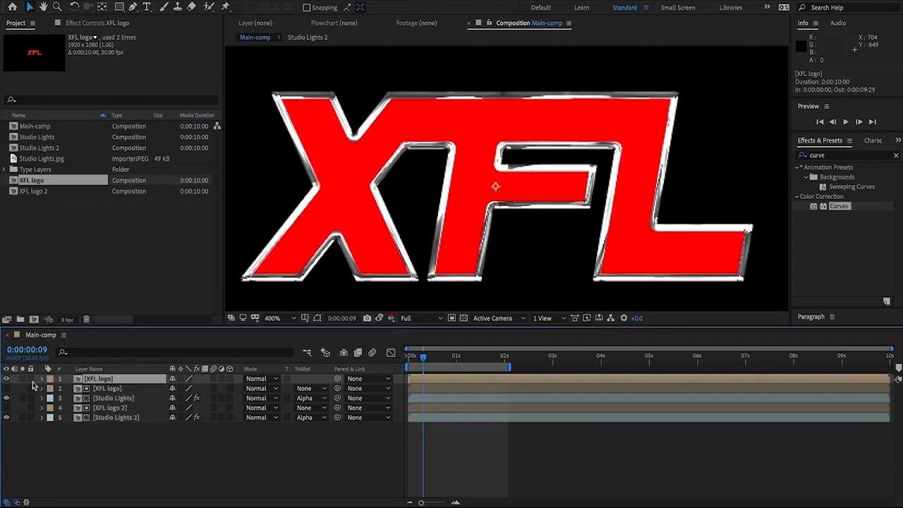
left_click(274, 379)
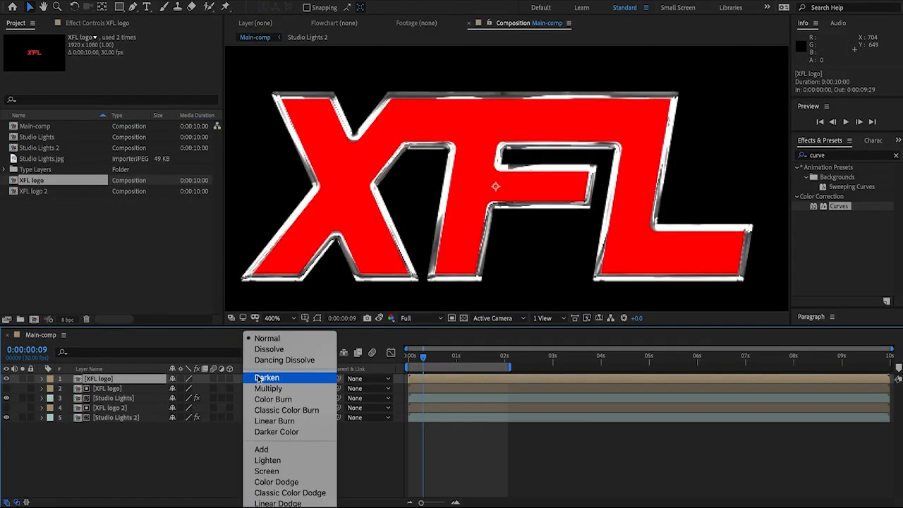
left_click(281, 475)
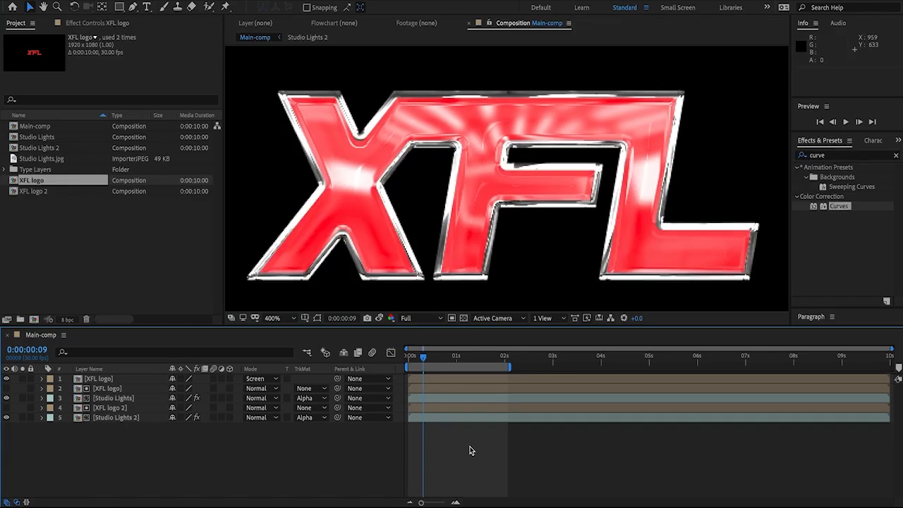
key("space")
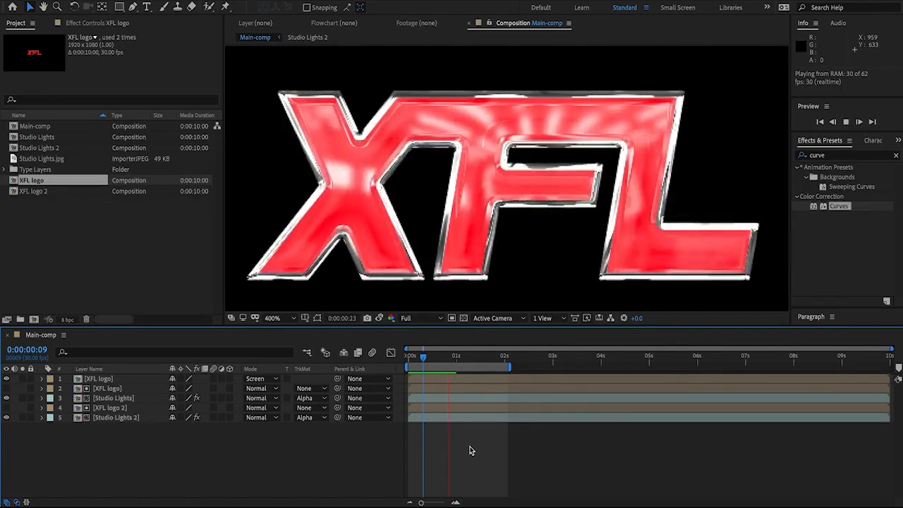
key("space")
Apply Curves to the top XFL logo layer and bend the curve downward to deepen the darker tones
left_click_drag(836, 206, 116, 384)
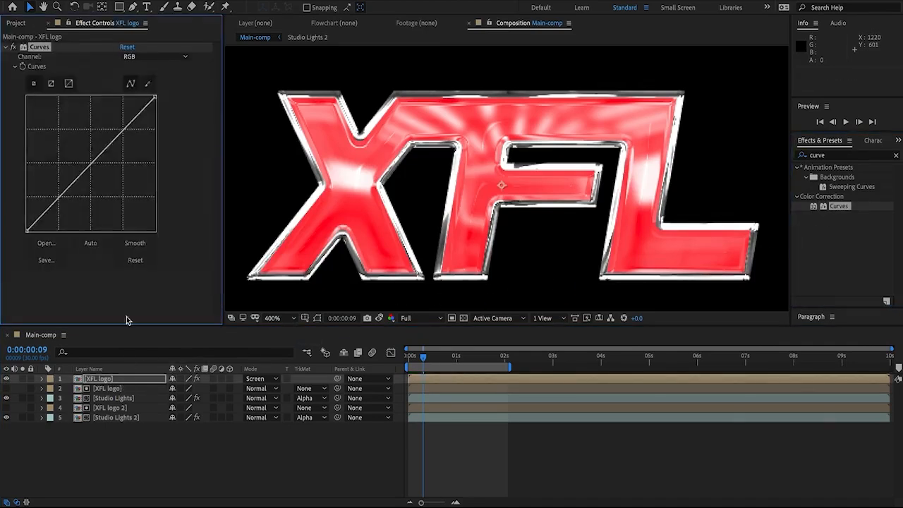
left_click_drag(65, 193, 71, 204)
left_click_drag(112, 154, 122, 151)
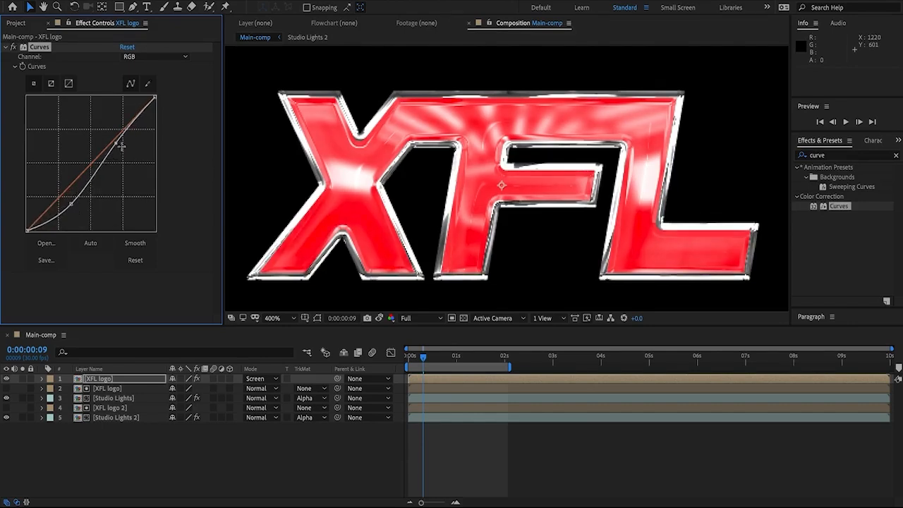
Compare the red logo with its Curves effect off and on, and play back the animation
left_click(14, 47)
left_click(15, 48)
left_click(14, 48)
left_click(14, 49)
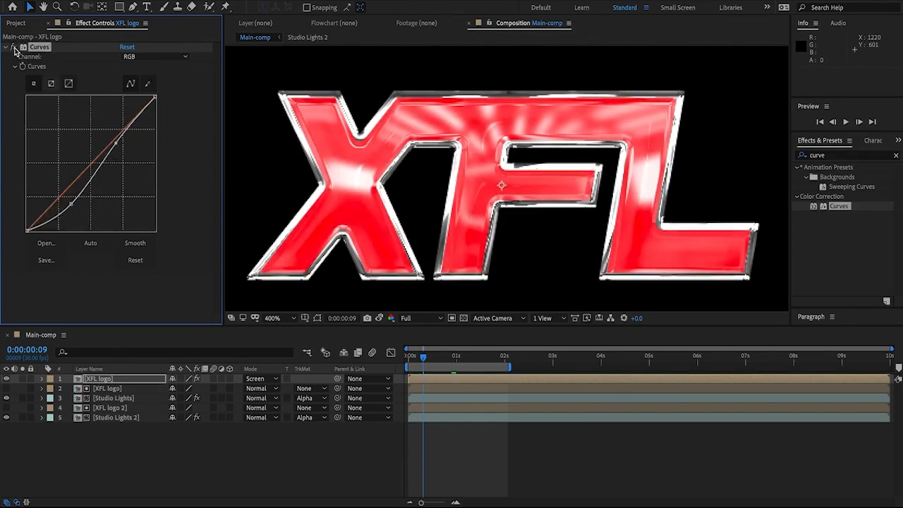
left_click(144, 436)
key("space")
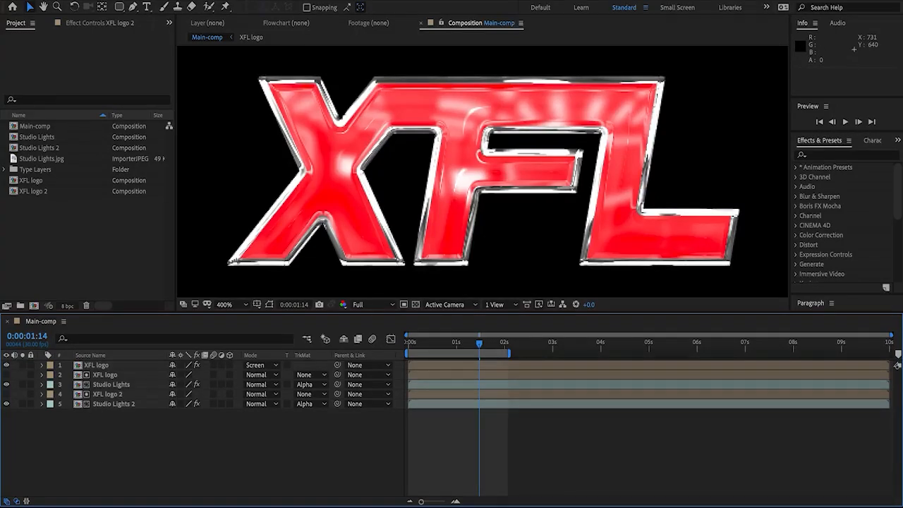
Set the label colour of the Studio Lights and Studio Lights 2 layers to Red
left_click(123, 404)
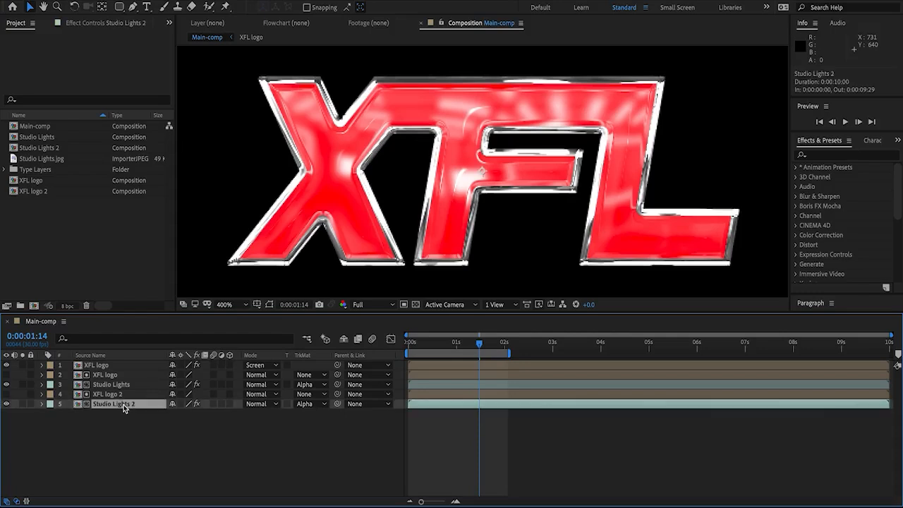
left_click(124, 385, "ctrl")
left_click(51, 385)
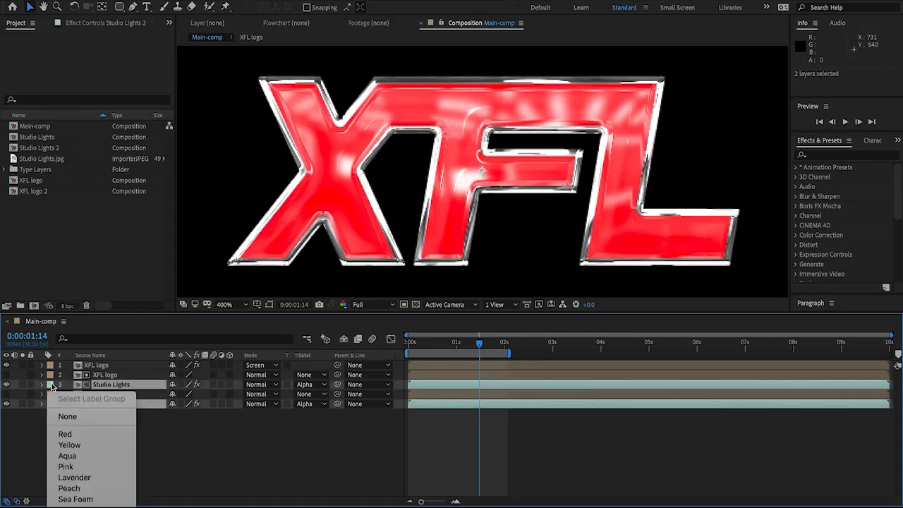
left_click(121, 425)
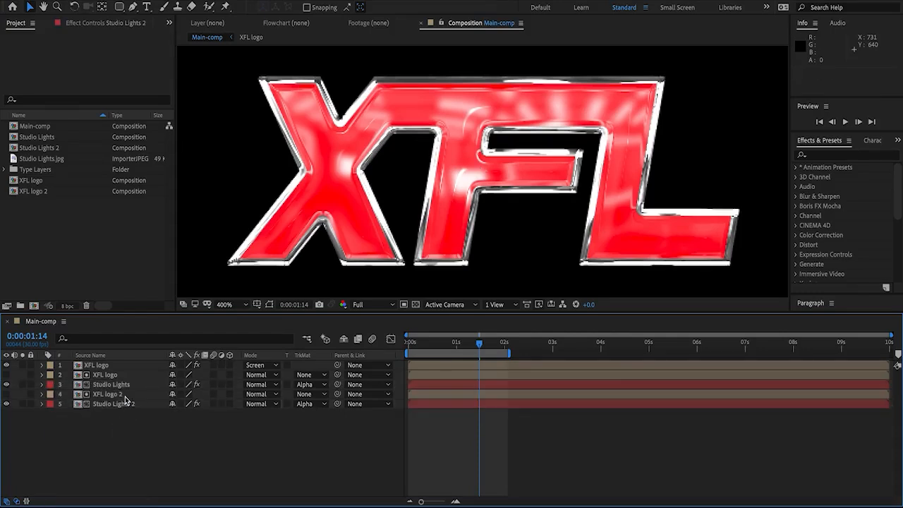
Set the label colour of both XFL logo layers and the XFL logo 2 layer to Yellow
left_click(128, 394)
left_click(132, 374, "ctrl")
left_click(134, 365, "ctrl")
left_click(53, 367)
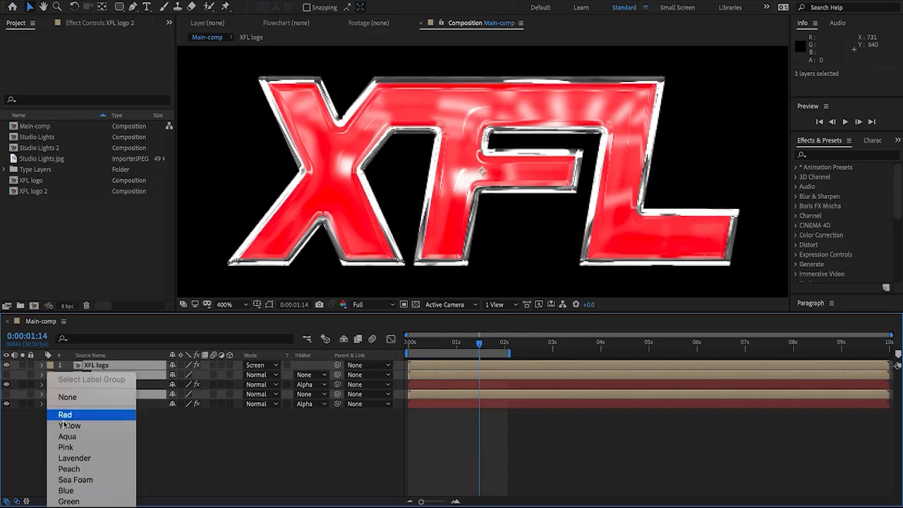
left_click(134, 426)
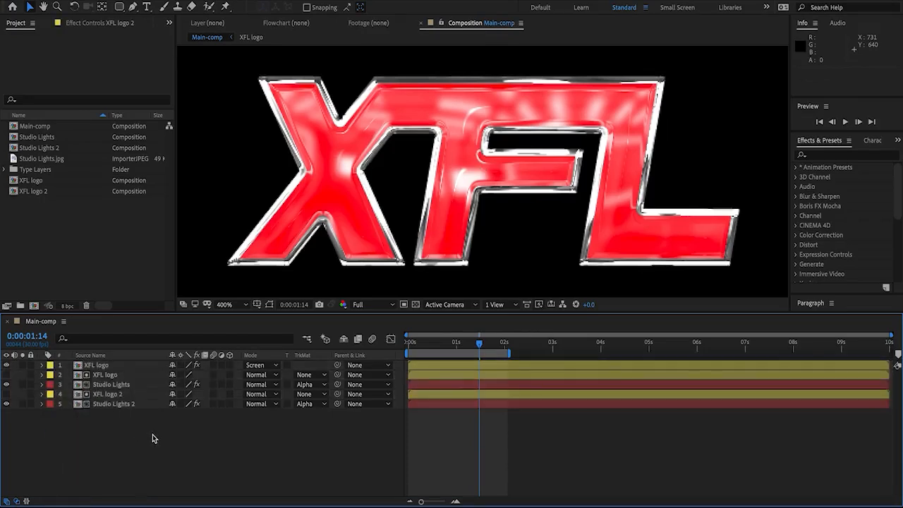
left_click(416, 366)
left_click(422, 374)
left_click(430, 394)
left_click(432, 403)
left_click(426, 384)
Pre-compose all five Main-comp layers into a new composition named XFL Precomp, moving all attributes
left_click_drag(166, 433, 120, 361)
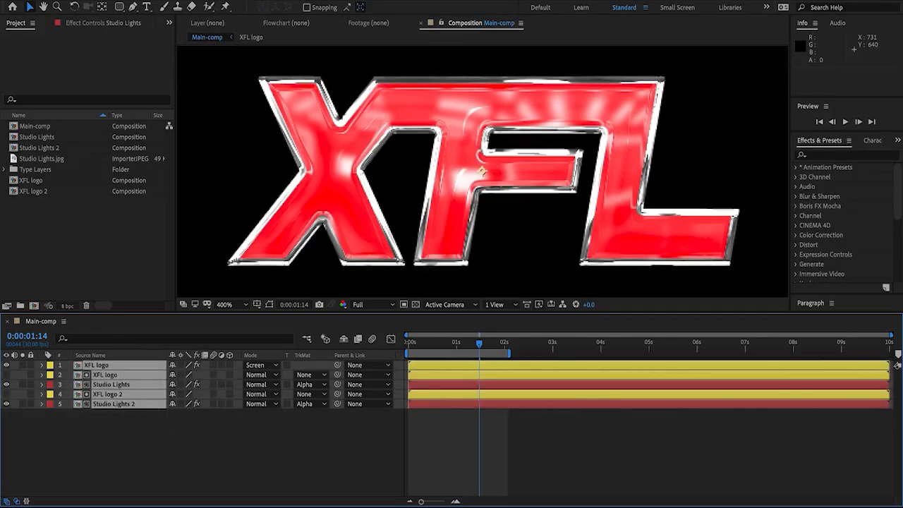
left_click(195, 0)
left_click(274, 332)
type("XF")
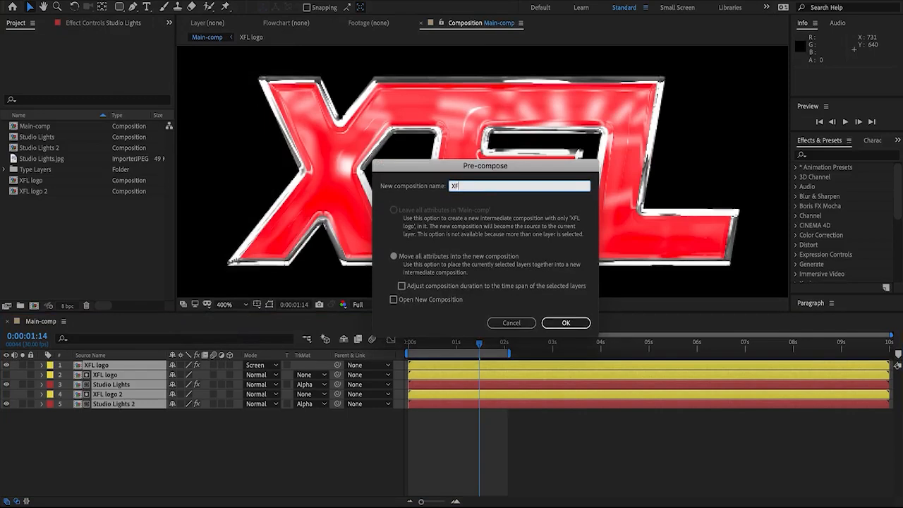
type("L Precom")
key("BackSpace")
type("comp")
key("Return")
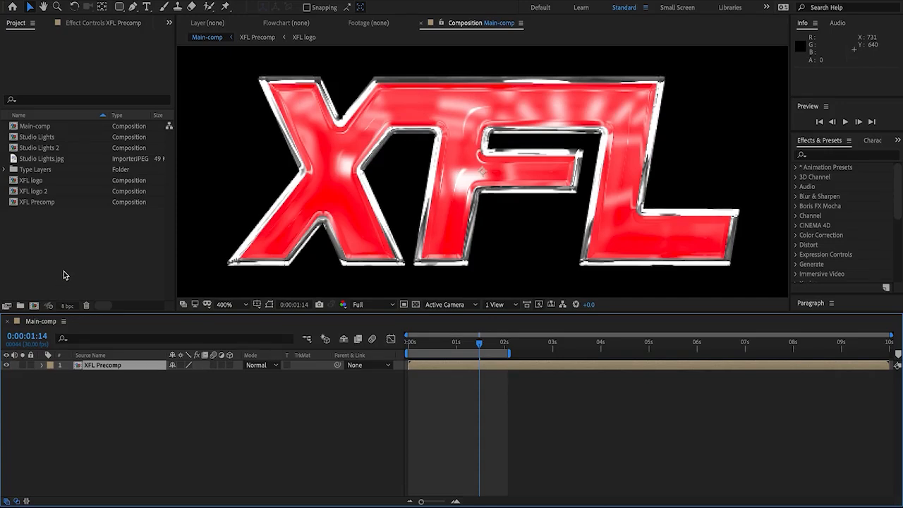
Group all six compositions of the project in a new folder named Comps
left_click_drag(62, 265, 50, 185)
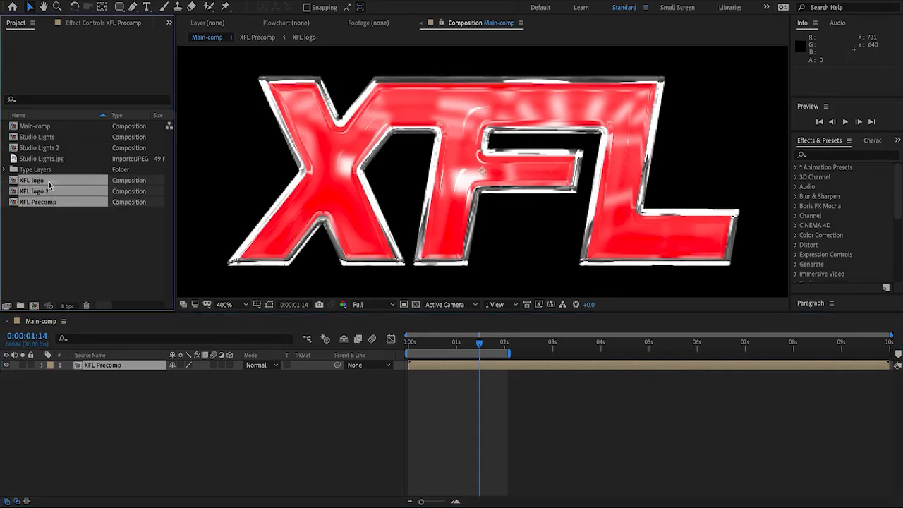
left_click(32, 148, "ctrl")
left_click(33, 137, "ctrl")
left_click(33, 126, "ctrl")
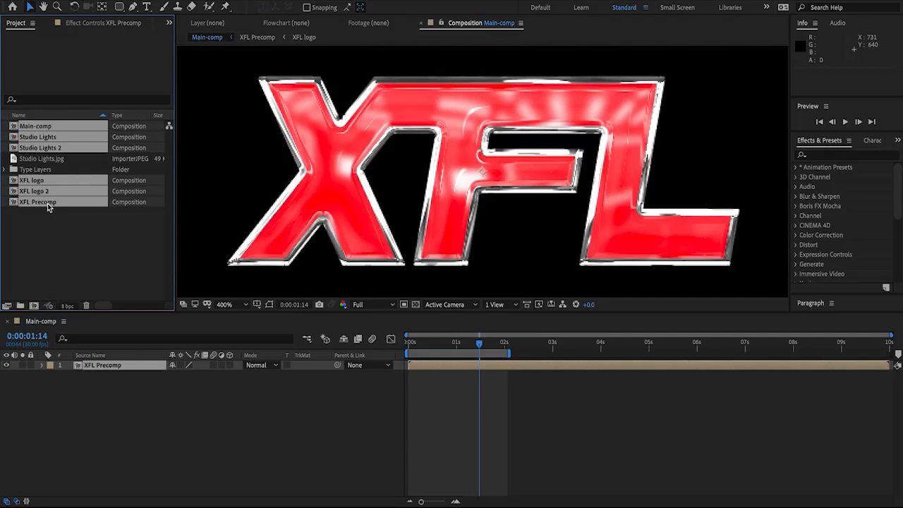
left_click_drag(48, 203, 19, 306)
type("Comps")
key("Return")
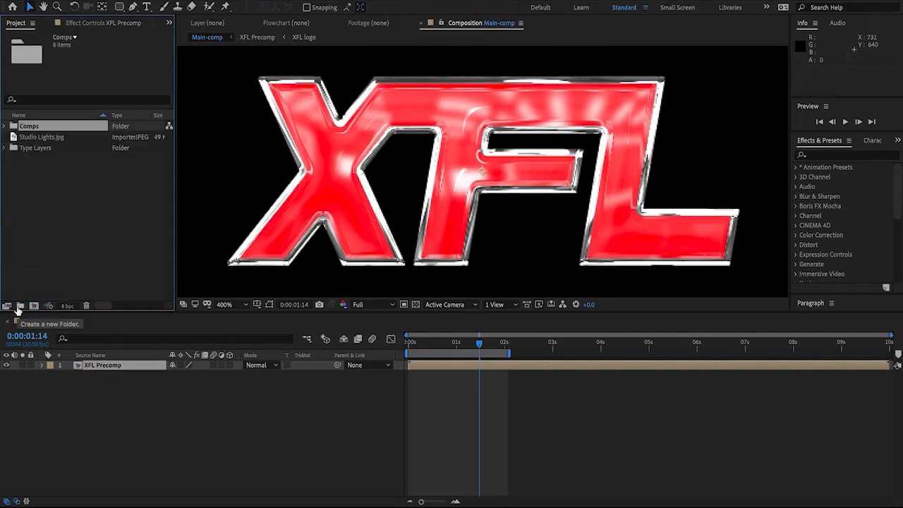
Move Studio Lights.jpg and the Type Layers folder into a new Footage folder, and check the contents of Comps
left_click_drag(43, 162, 20, 307)
type("Footage")
key("Return")
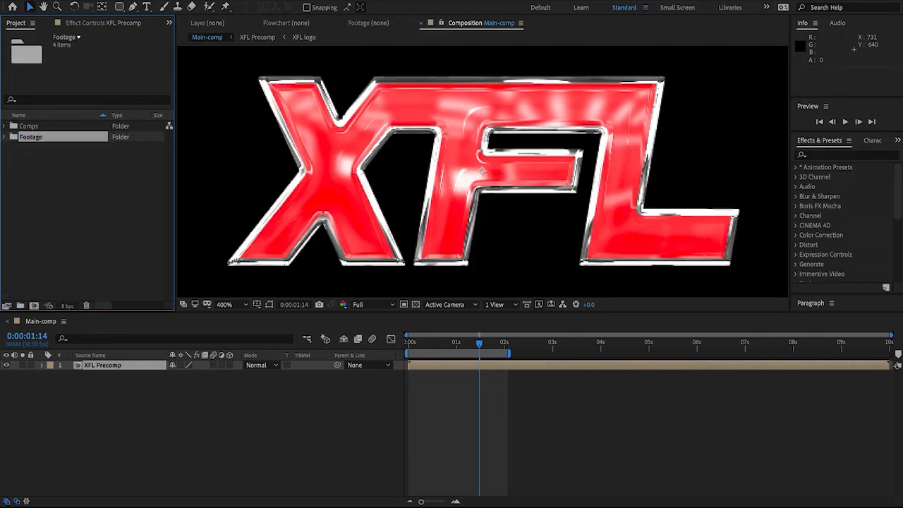
left_click(28, 178)
left_click(6, 126)
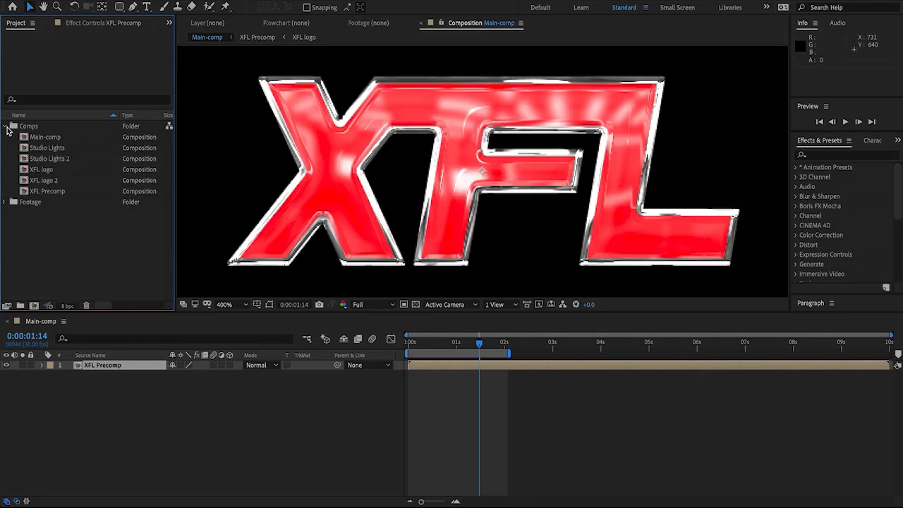
left_click(7, 126)
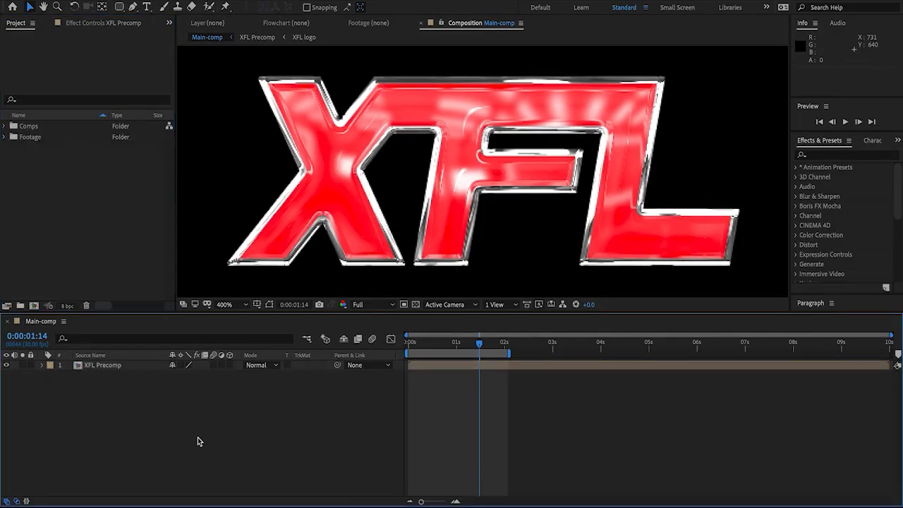
Add a two-node camera with a 700 mm zoom and 37.20 mm focal length to Main-comp
right_click(90, 386)
mouse_move(143, 396)
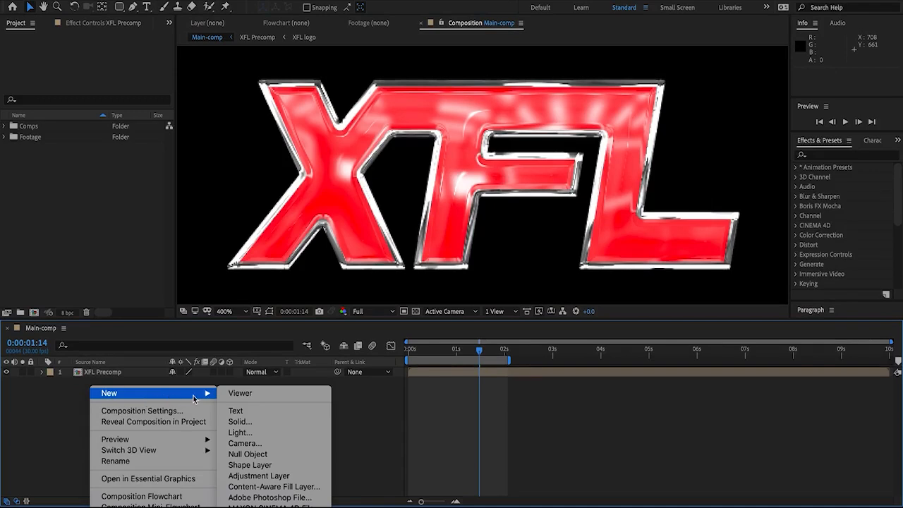
left_click(246, 444)
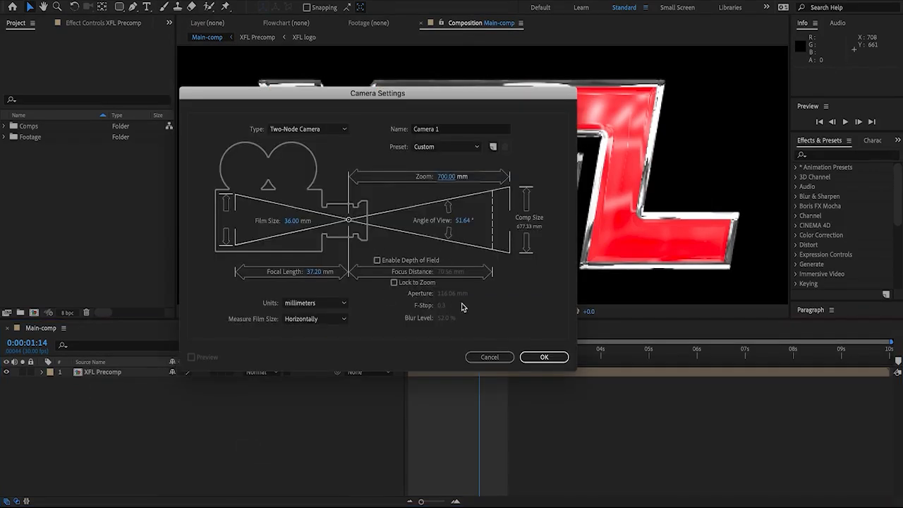
left_click(544, 357)
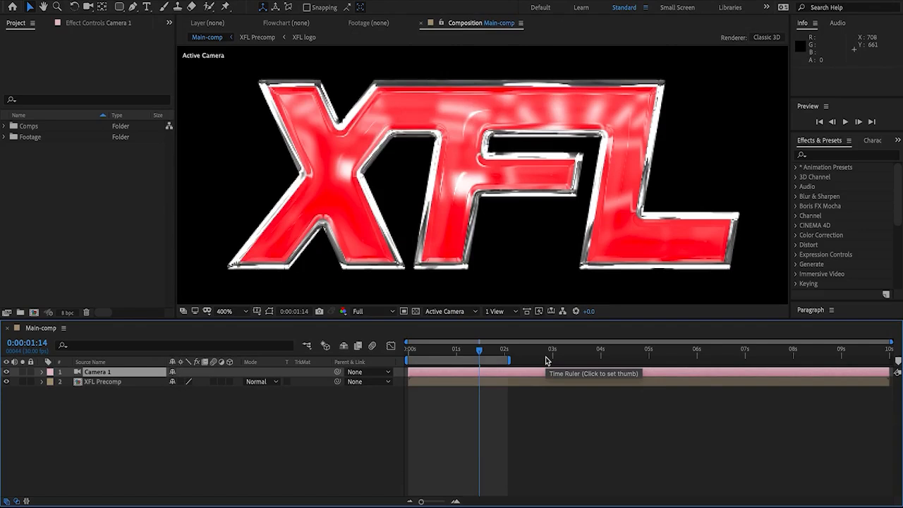
Add a null object to Main-comp and set its label colour to Yellow
right_click(198, 399)
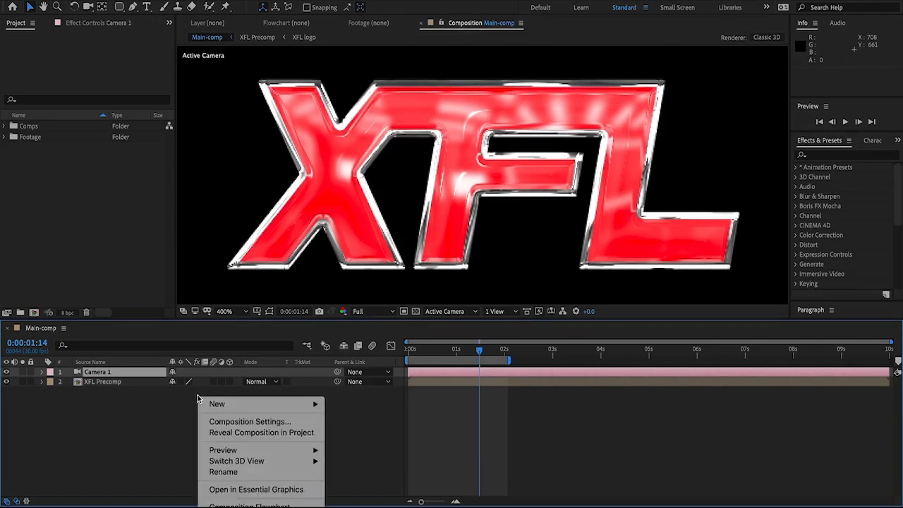
mouse_move(211, 403)
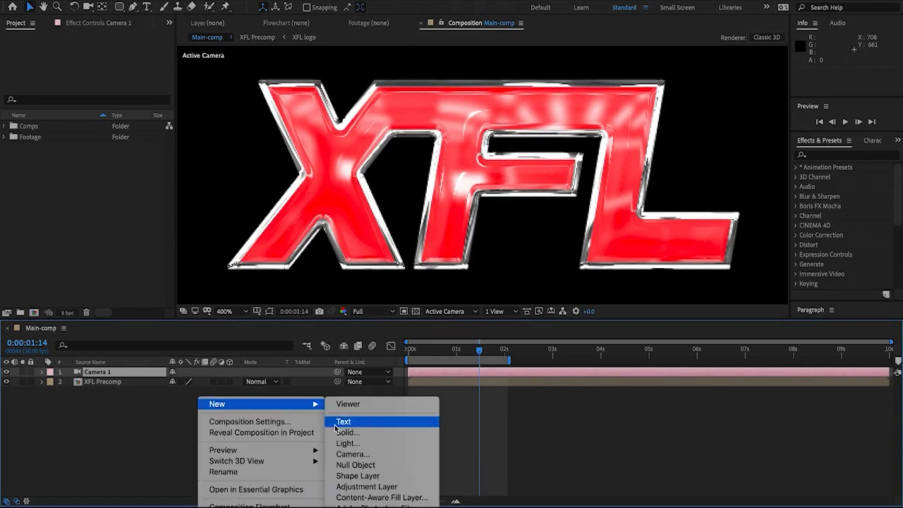
left_click(361, 467)
left_click(49, 372)
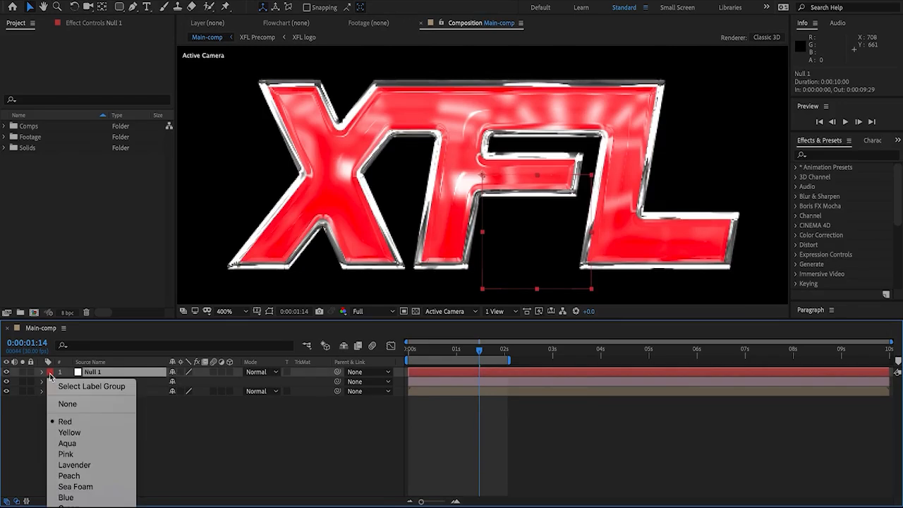
left_click(106, 432)
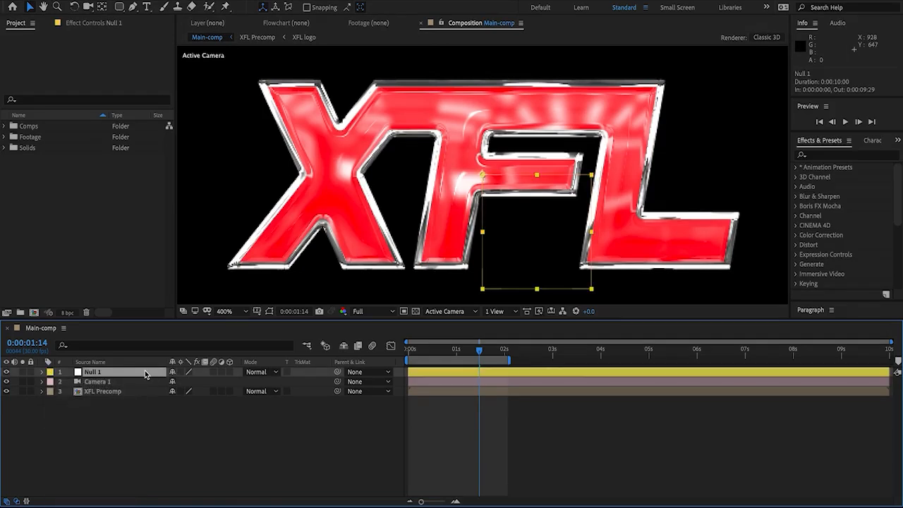
Rename the null Cam control and make both it and the XFL Precomp layer 3D
key("Return")
type("Cam control")
key("Return")
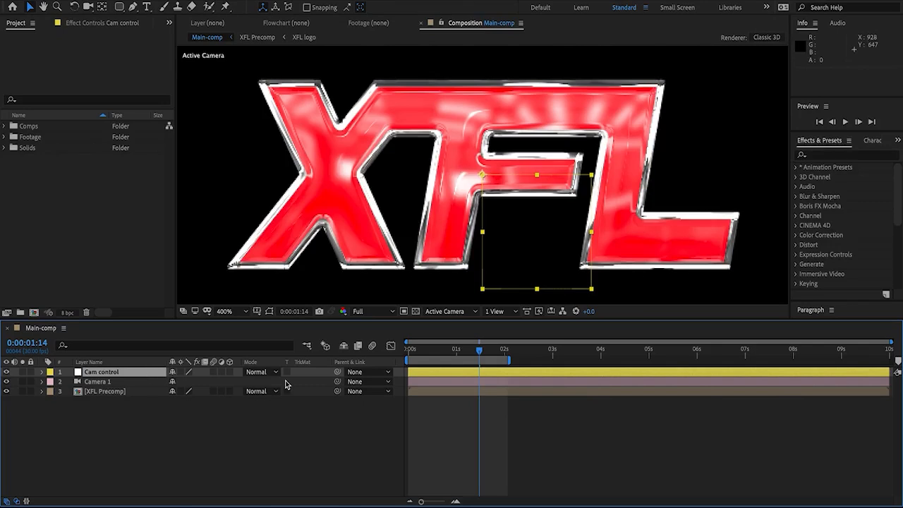
left_click(230, 371)
left_click(227, 402)
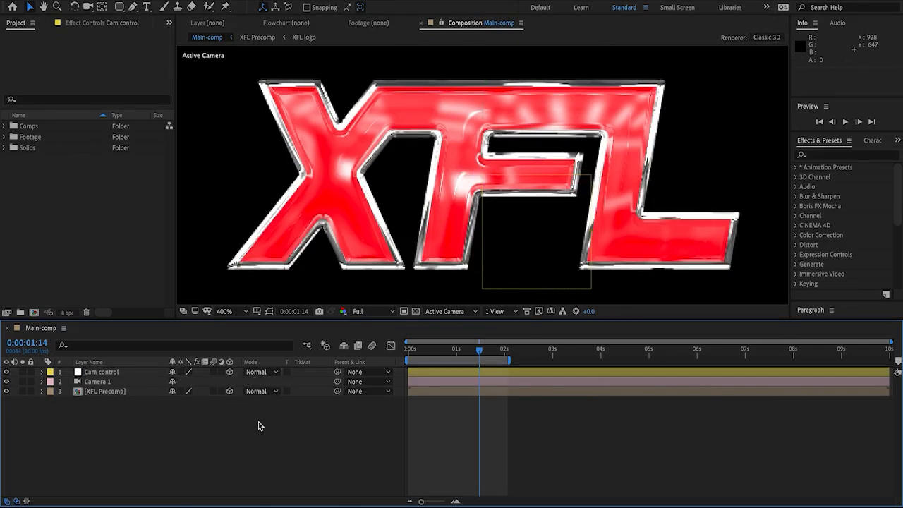
Enlarge the composition viewing area, open a second Main-comp viewer, and set the first viewer to Top view
left_click_drag(399, 322, 400, 399)
key("shift+/")
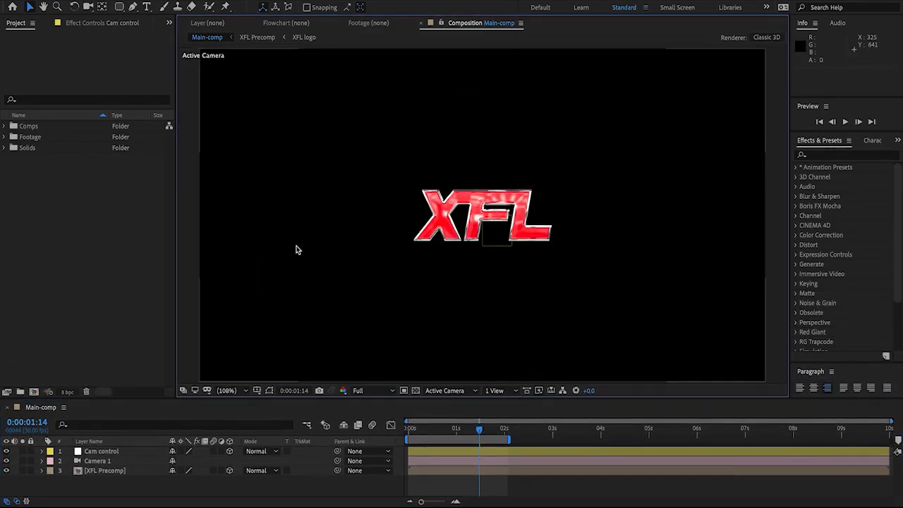
left_click(309, 1)
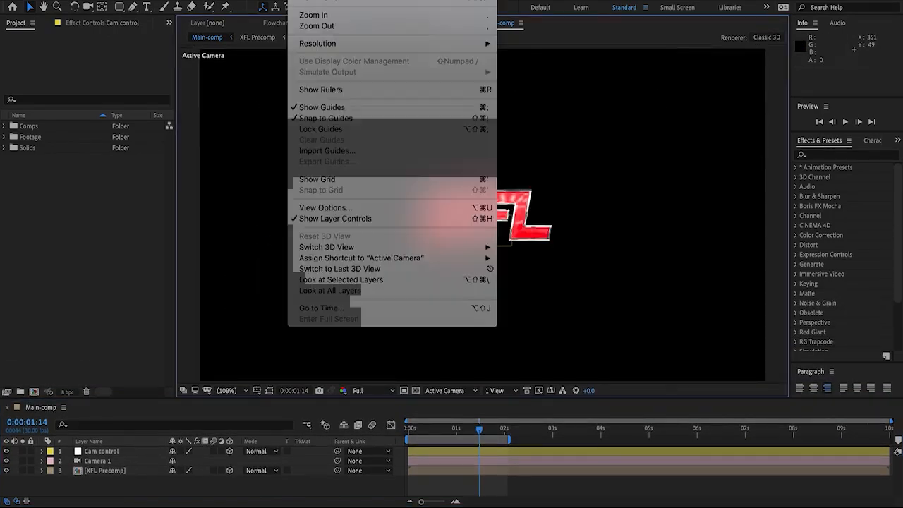
left_click(311, 2)
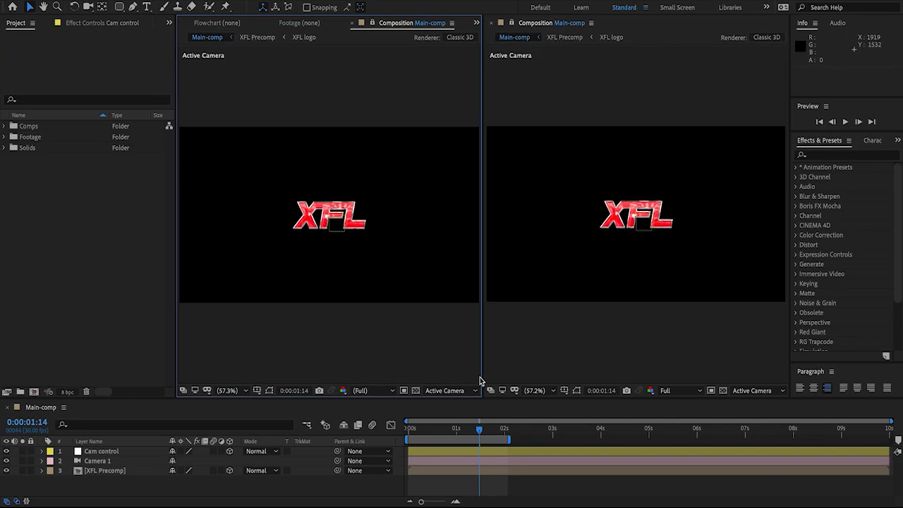
left_click(469, 390)
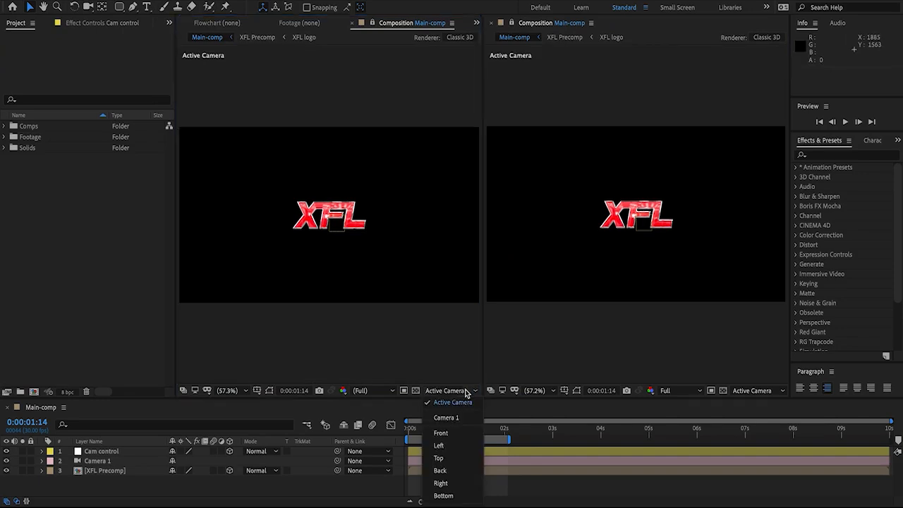
left_click(450, 458)
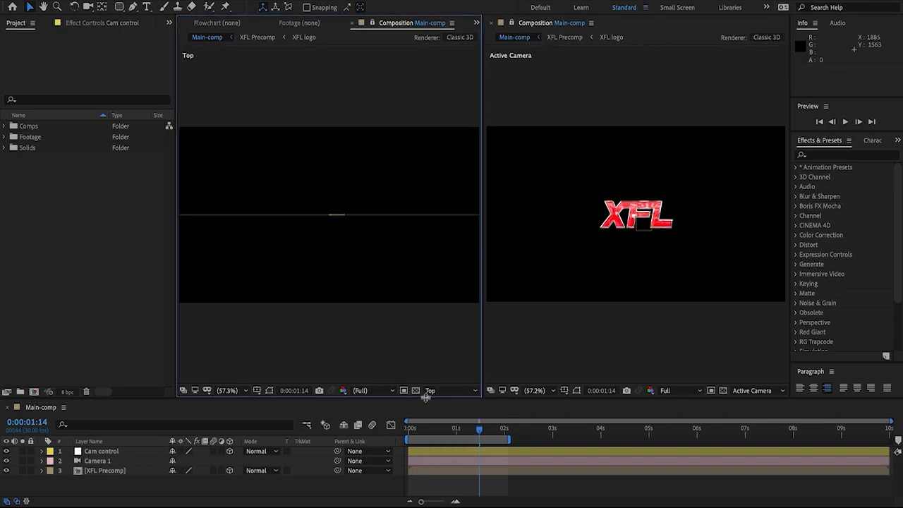
Turn on mask and shape path visibility in the Top view, and parent Camera 1 to the Cam control null
scroll(331, 237, "down", 2)
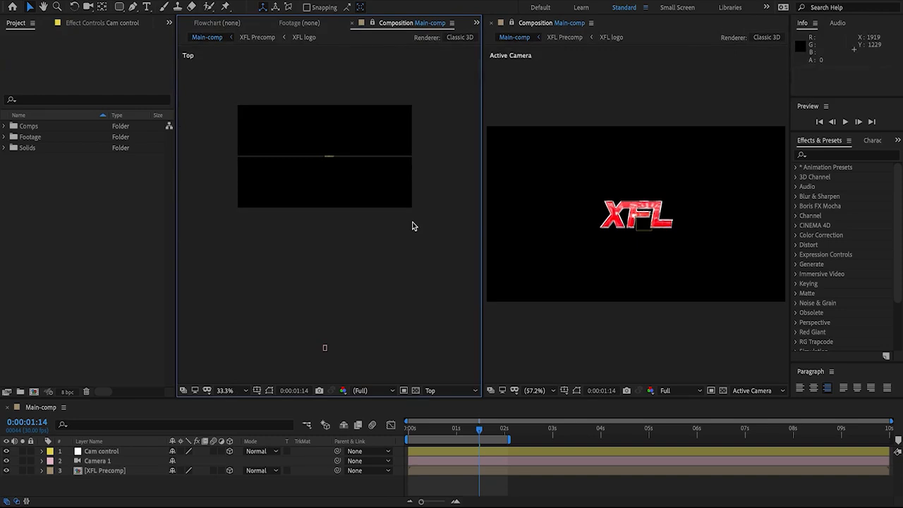
left_click(269, 393)
left_click_drag(389, 314, 316, 362)
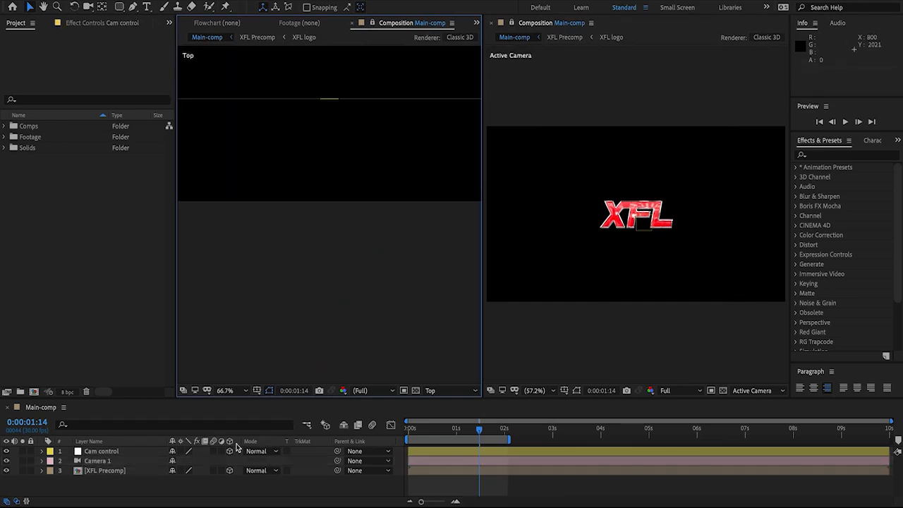
left_click(135, 459)
left_click_drag(338, 460, 168, 452)
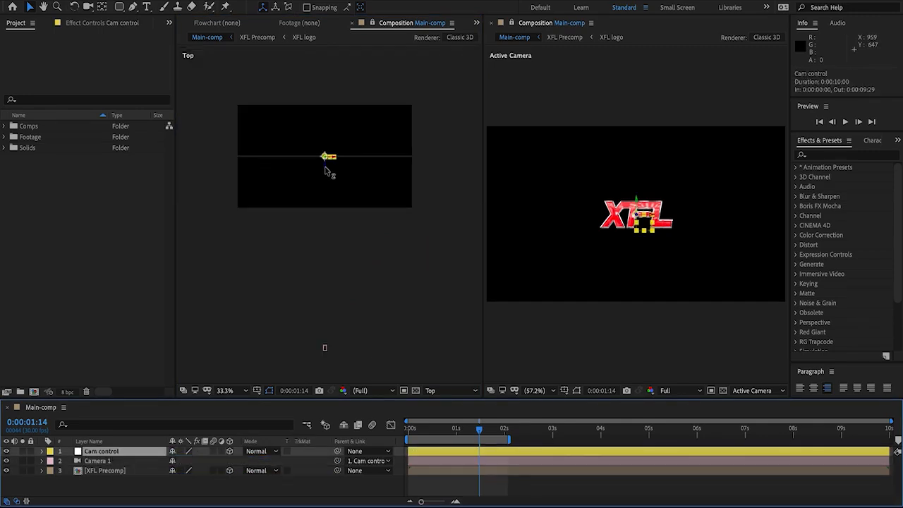
Try moving the Cam control null along its Z axis in the Top view, and undo the moves
left_click_drag(326, 170, 321, 75)
left_click_drag(311, 120, 325, 84)
left_click(112, 0)
left_click(121, 0)
Move Camera 1 closer to the logo along the Z axis, to Z -670.3, and select the Cam control null
left_click_drag(375, 314, 334, 216)
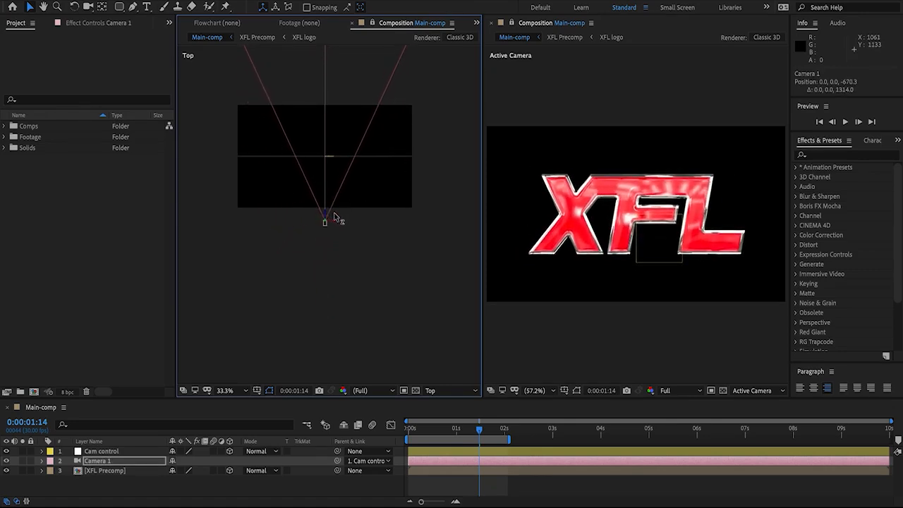
scroll(330, 174, "up", 2)
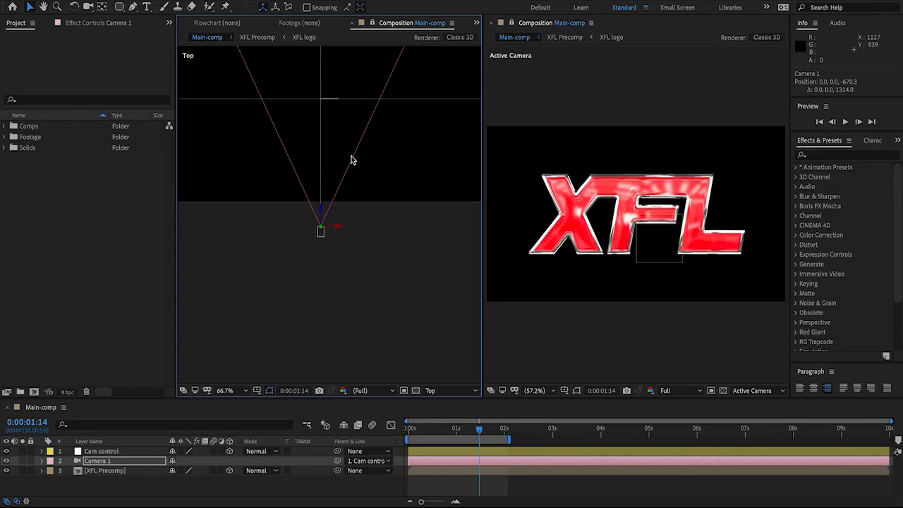
left_click_drag(355, 157, 391, 263)
key("v")
left_click(227, 209)
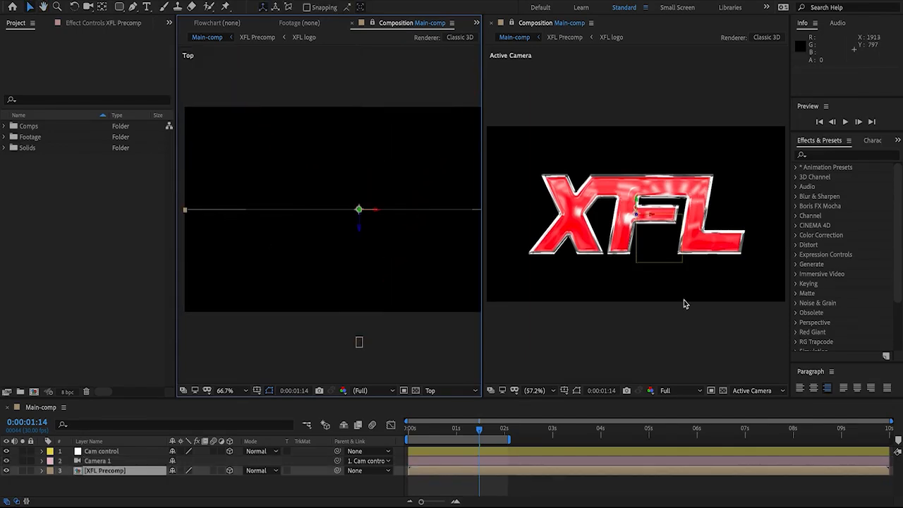
left_click(310, 254)
left_click(99, 452)
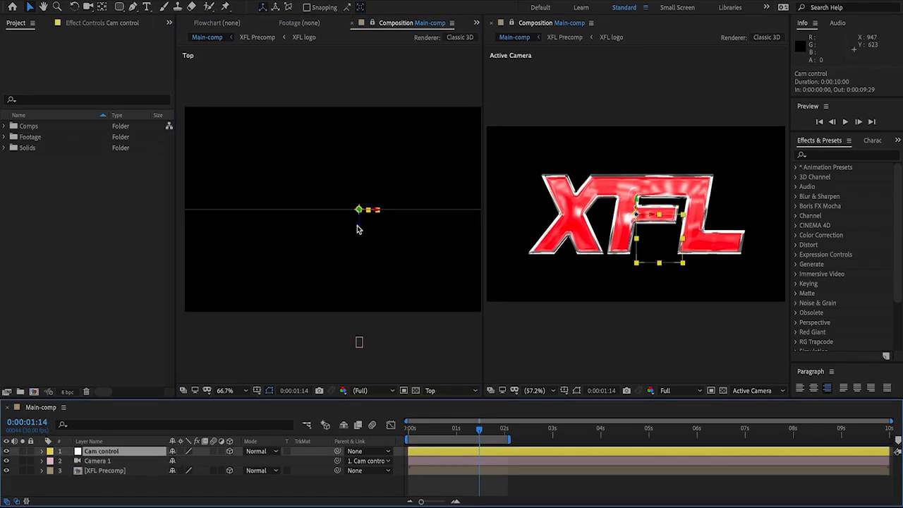
Try rotating the Cam control null about its Y axis, and undo the rotation
scroll(360, 211, "up", 2)
left_click_drag(275, 176, 261, 209)
scroll(372, 215, "down", 1)
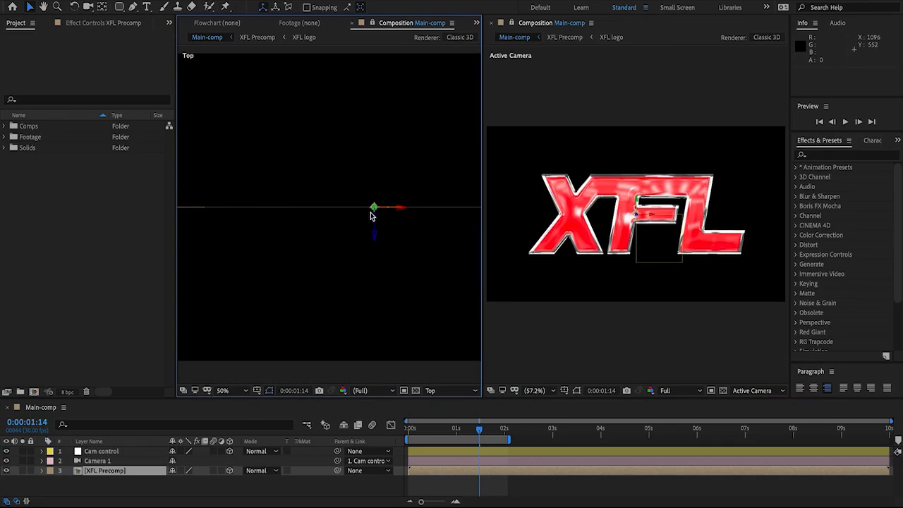
scroll(372, 215, "down", 1)
left_click(353, 306)
left_click(115, 389)
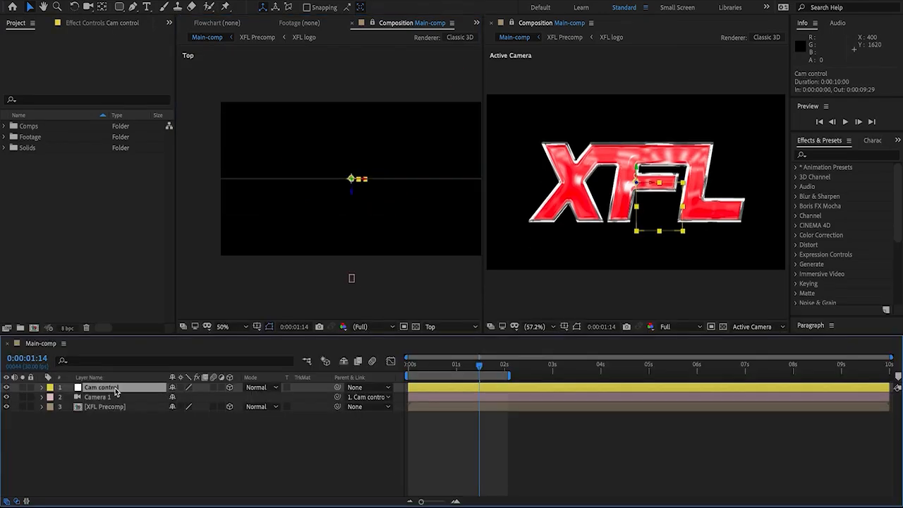
key("r")
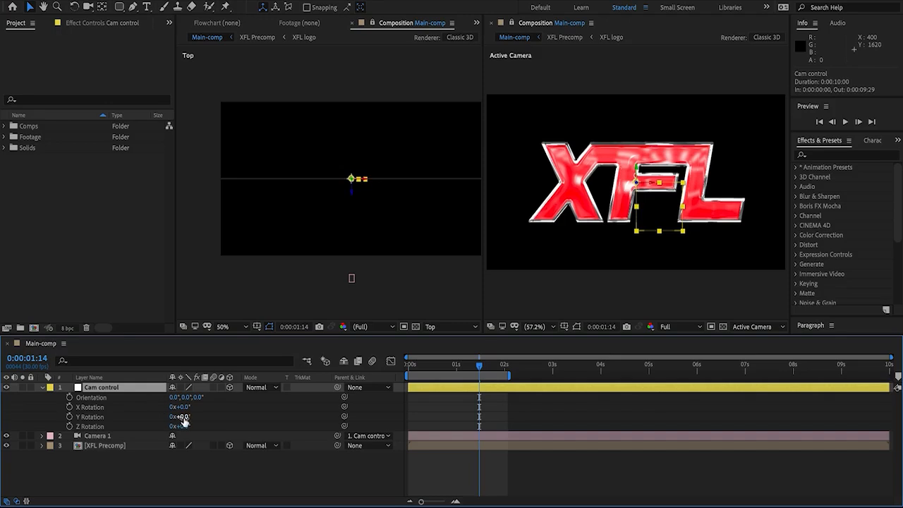
left_click_drag(182, 420, 198, 430)
key("ctrl+z")
Try rotating Camera 1 itself to a Y Rotation of 19°, and undo it
left_click(97, 397)
key("r")
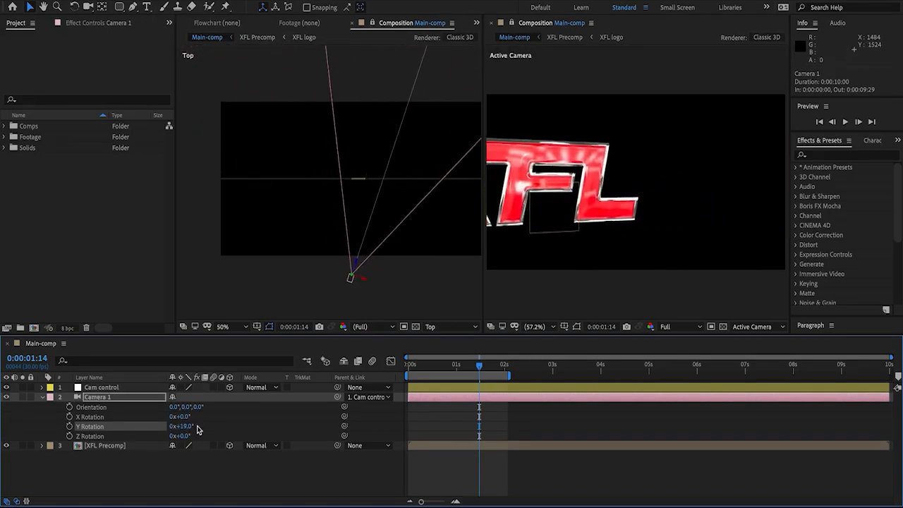
key("ctrl+z")
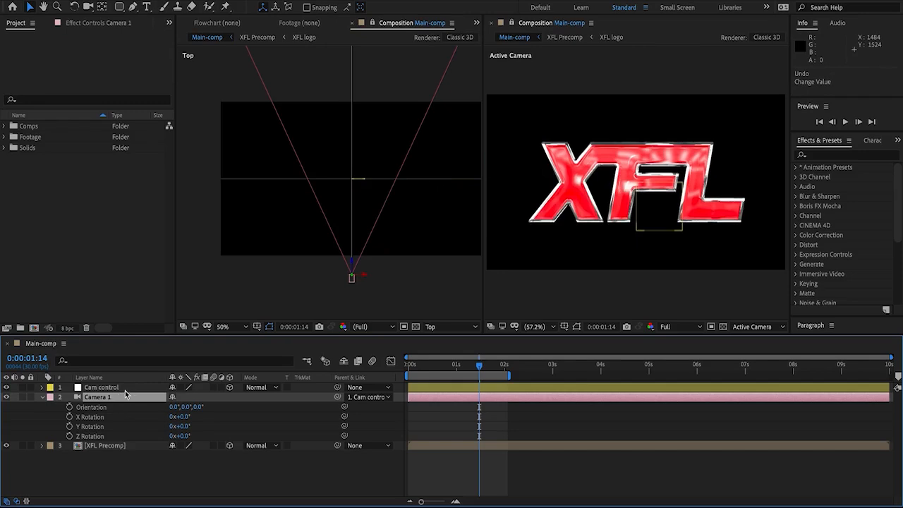
Try rotating the Cam control null about its Y and Z axes, resetting Y Rotation to 0°
left_click(129, 390)
key("r")
left_click_drag(185, 418, 208, 416)
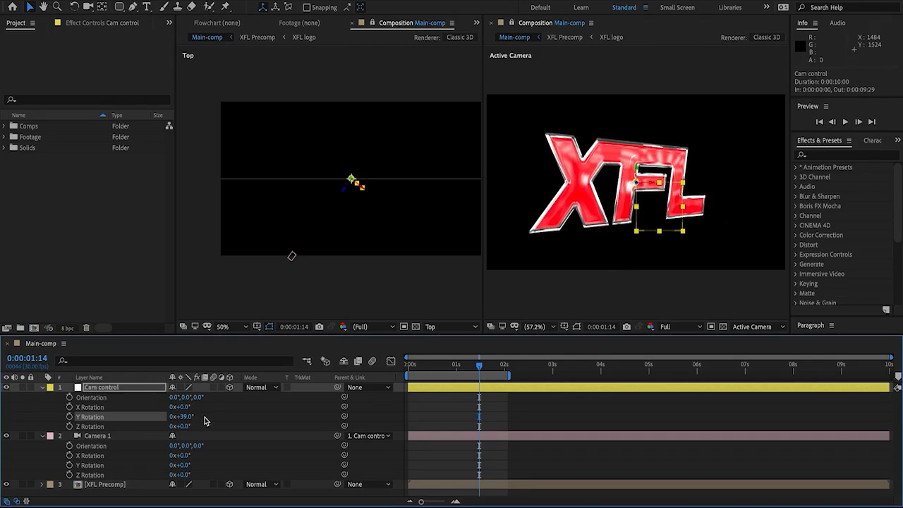
left_click(185, 417)
type("0")
key("Return")
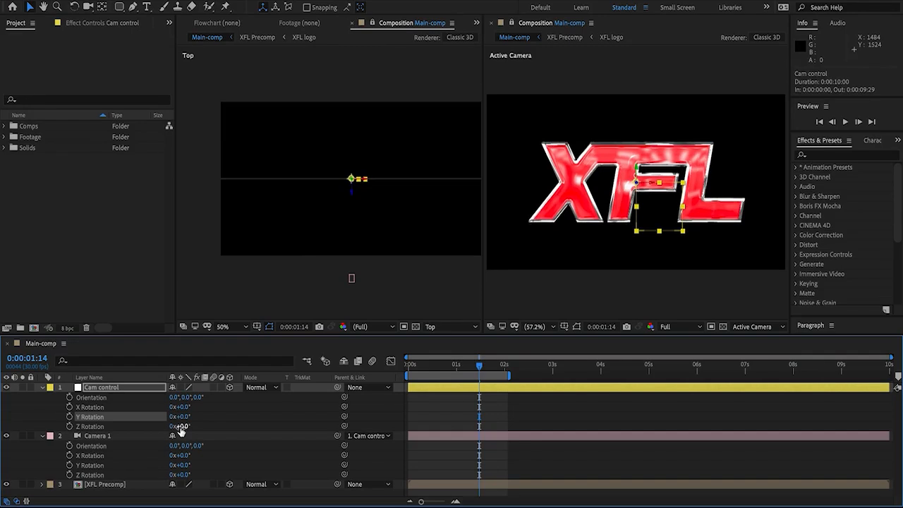
left_click_drag(182, 426, 203, 424)
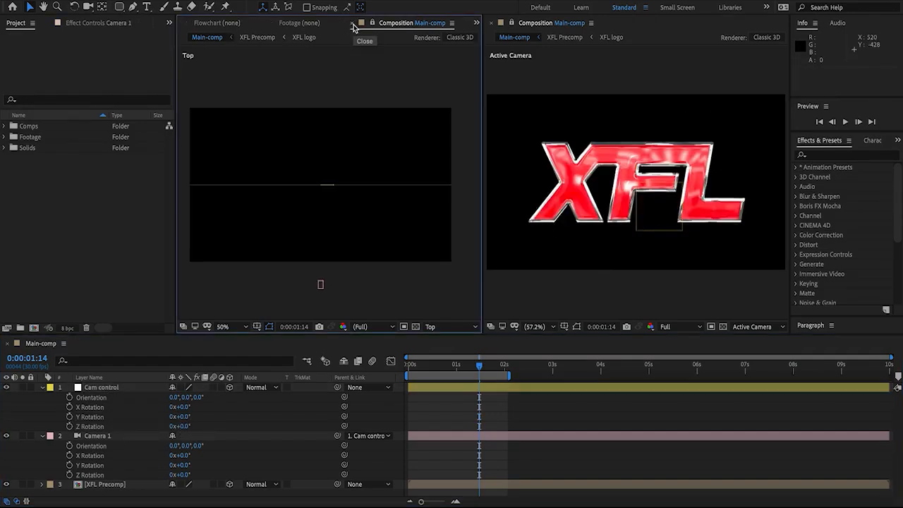
Close the Top view viewer, keeping a single Active Camera viewer, and collapse Camera 1's properties
left_click(353, 25)
left_click_drag(539, 24, 380, 128)
left_click(43, 436)
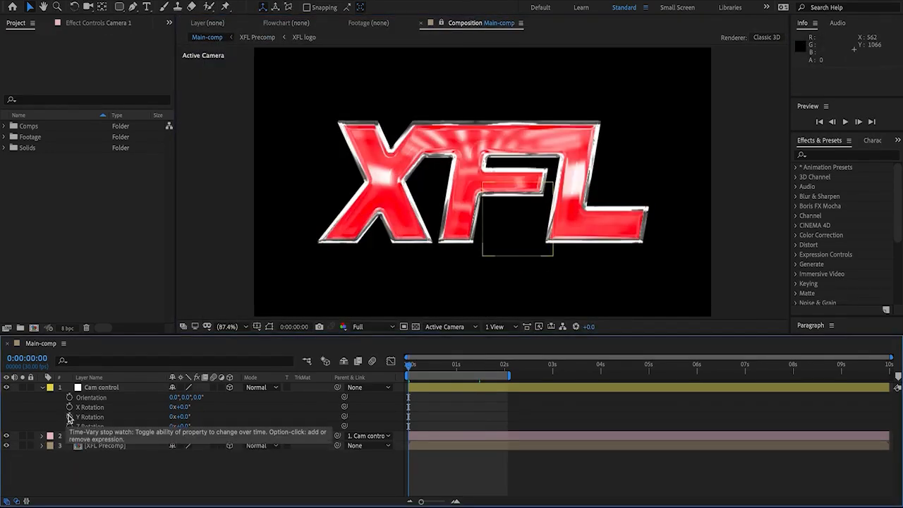
At 0:00:00:00, keyframe the Cam control null with Y Rotation 41° and X Rotation 27°, and hide the null
left_click(69, 417)
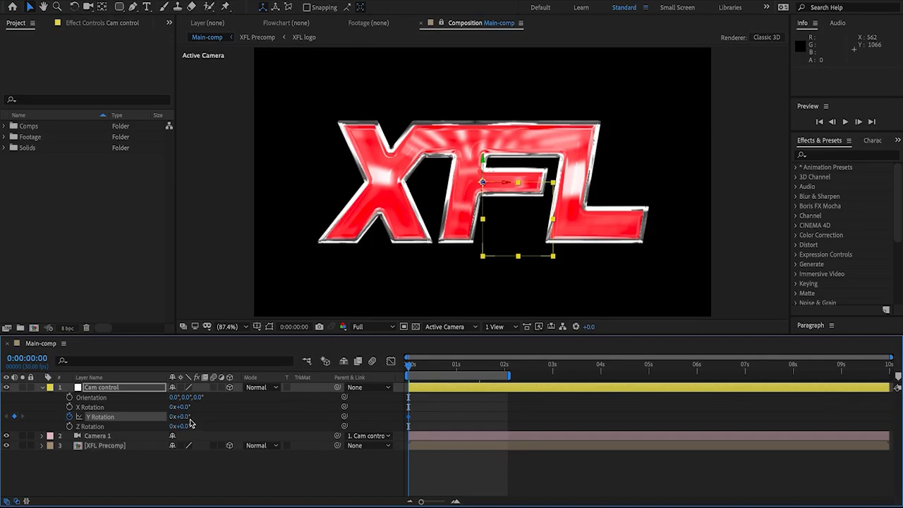
left_click_drag(187, 420, 208, 418)
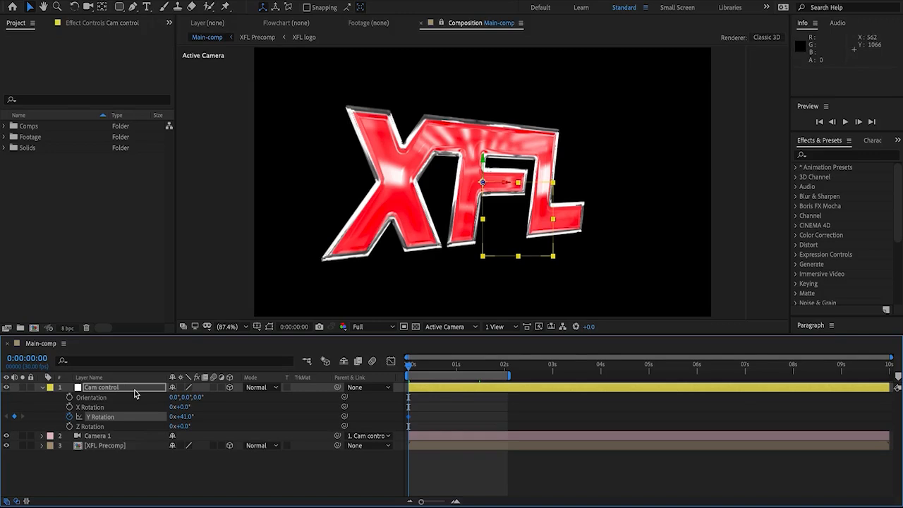
left_click(7, 387)
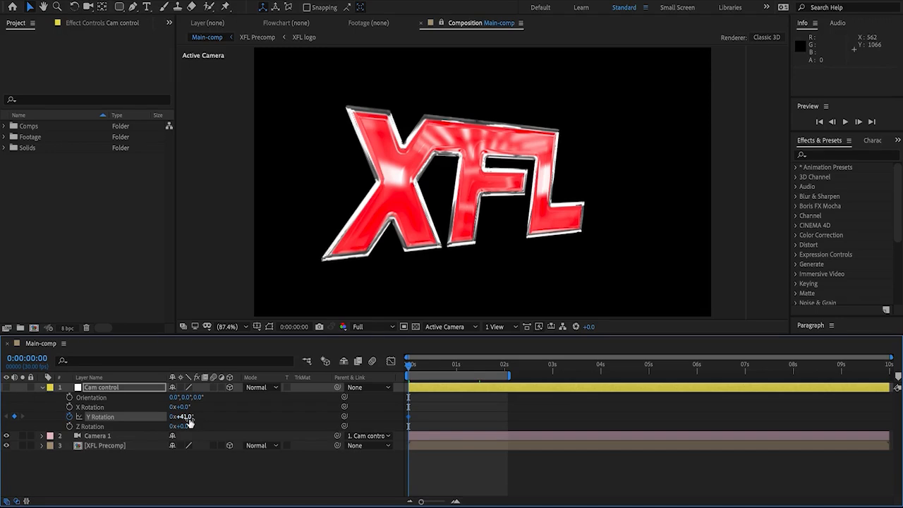
left_click_drag(189, 421, 198, 406)
left_click(69, 407)
Keyframe Camera 1's Position at the start of the composition with a Z value of -531.3
left_click(110, 437)
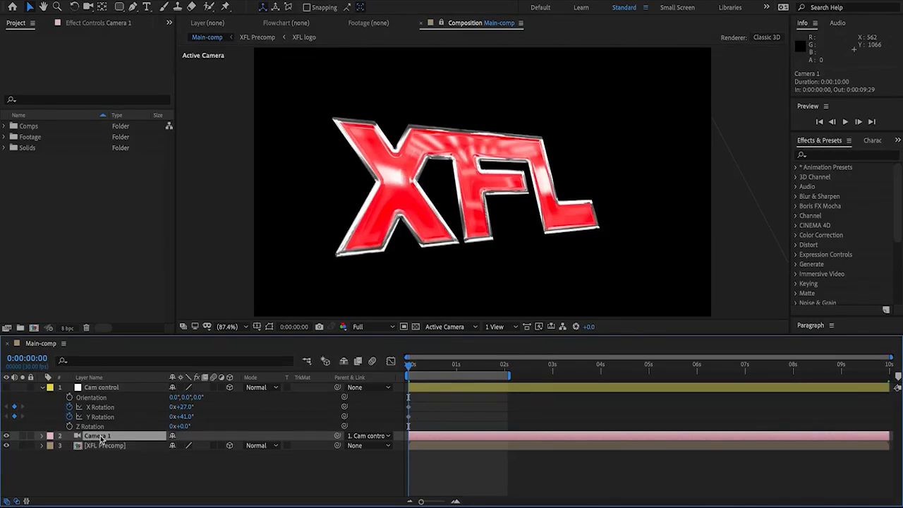
key("p")
left_click(70, 446)
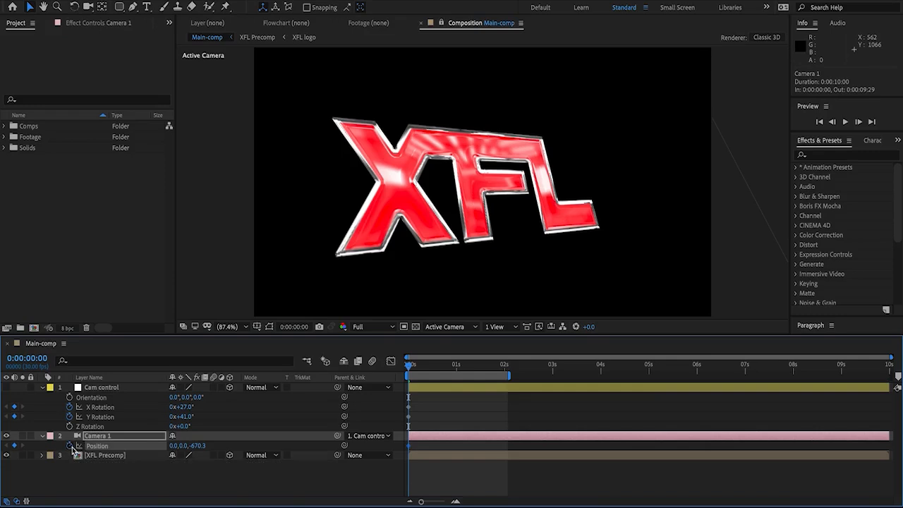
left_click_drag(202, 446, 273, 443)
Extend the work area to 3 seconds, keyframe the Cam control null there at Y Rotation -42° and X Rotation 30°, and preview the move
left_click(552, 366)
left_click_drag(509, 376, 556, 376)
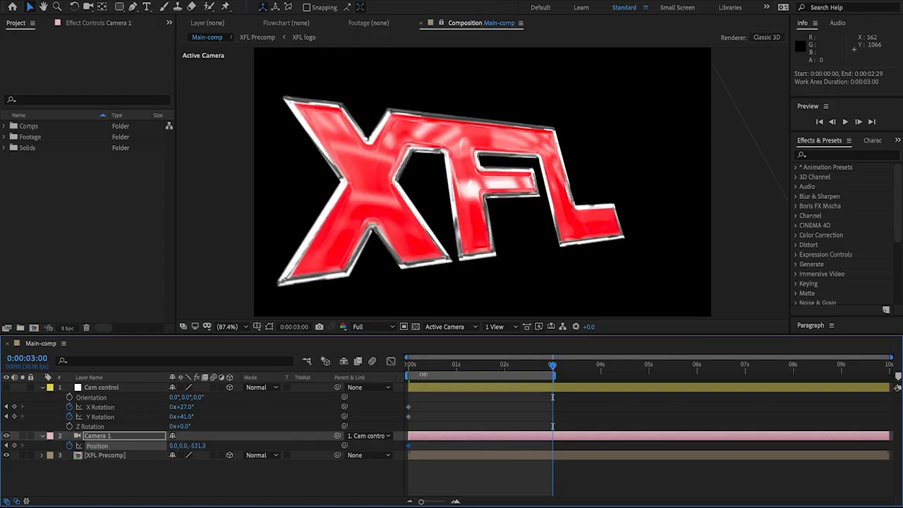
left_click_drag(185, 417, 148, 425)
left_click(188, 408)
type("30")
key("Return")
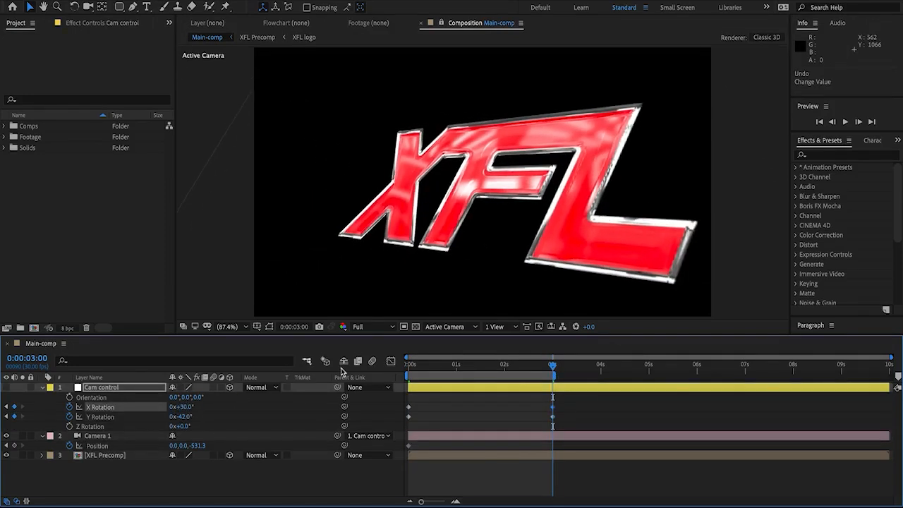
key("space")
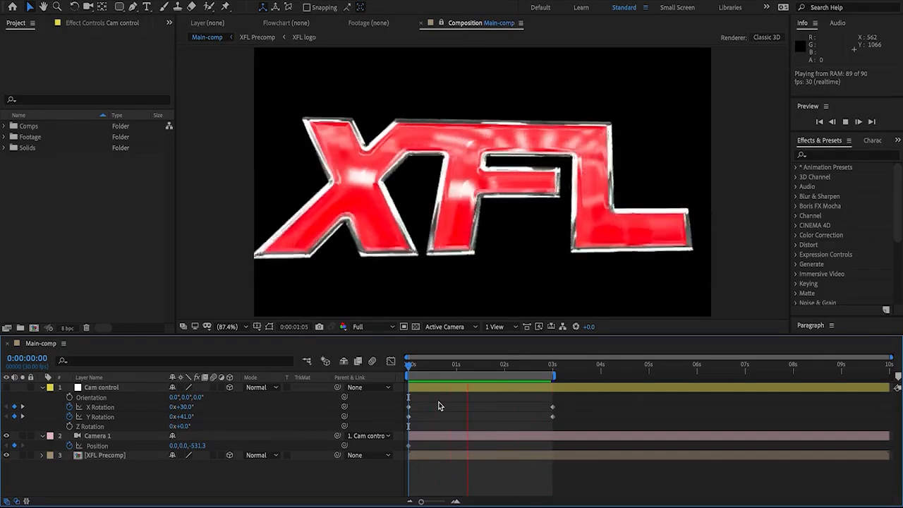
key("space")
Collapse the Cam control properties and Camera 1's Transform group, and expand Camera 1's Camera Options
left_click(43, 387)
left_click(43, 397)
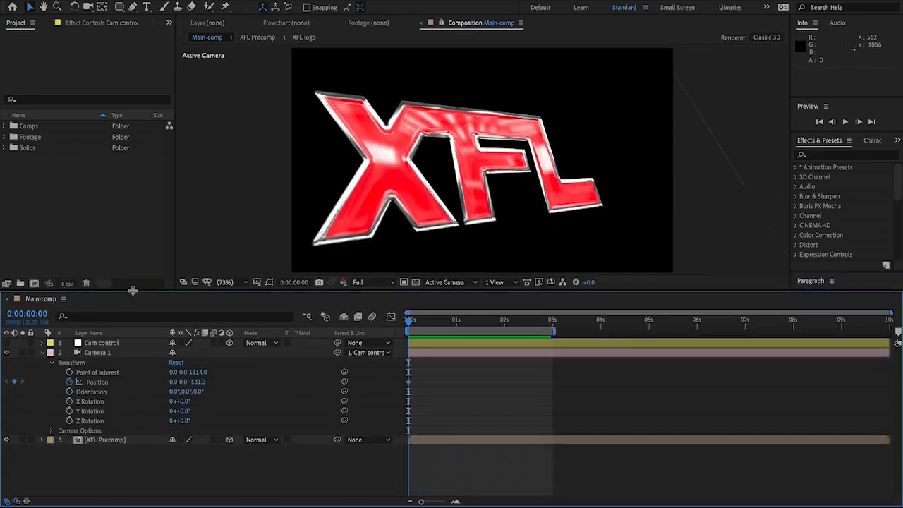
left_click(50, 364)
left_click(52, 374)
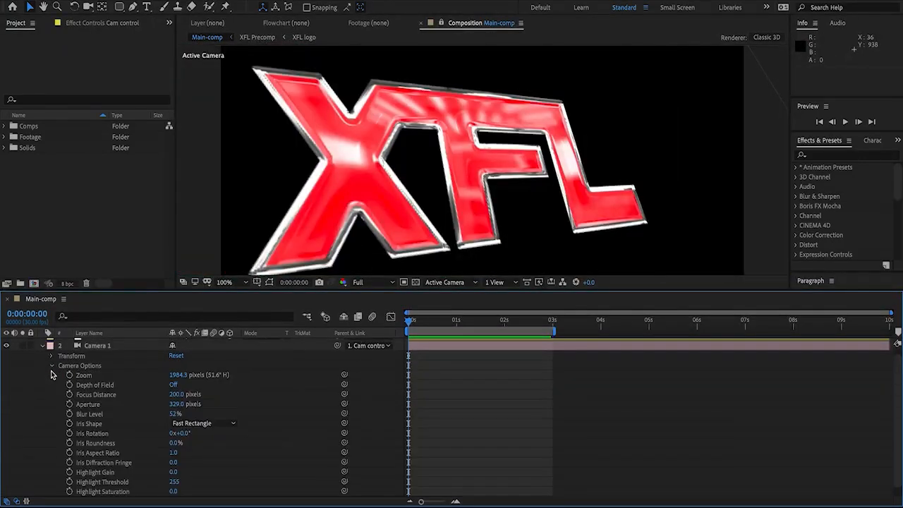
scroll(51, 375, "down", 1)
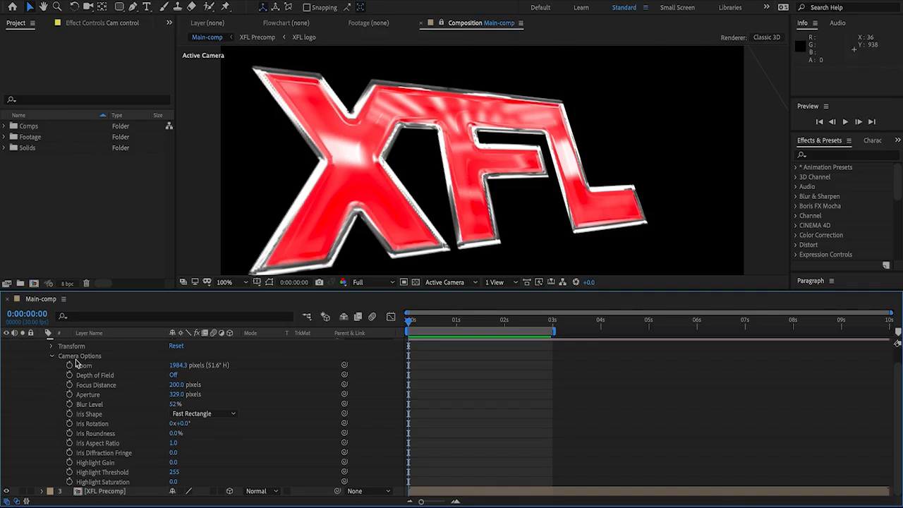
Open a second Main-comp viewer set to Active Camera, and switch the first viewer to Top view at 100% zoom
left_click(454, 212)
left_click(304, 1)
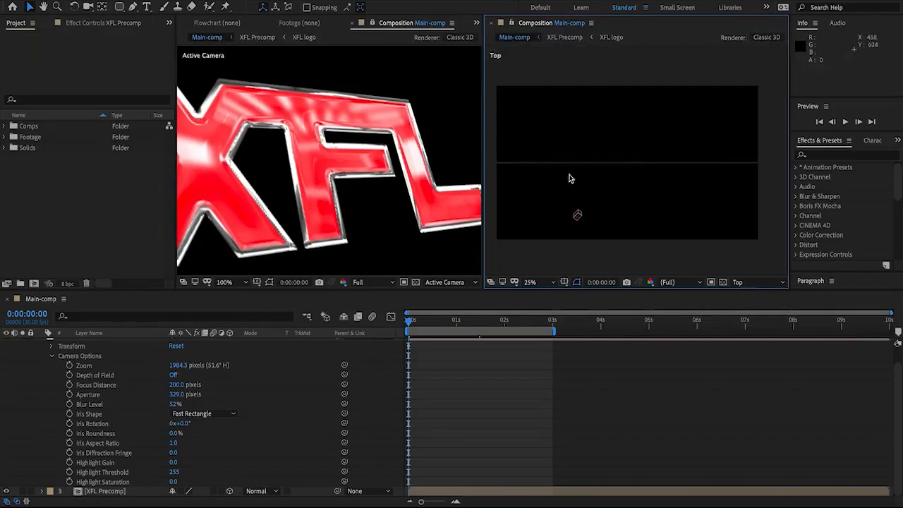
left_click(749, 282)
left_click(755, 295)
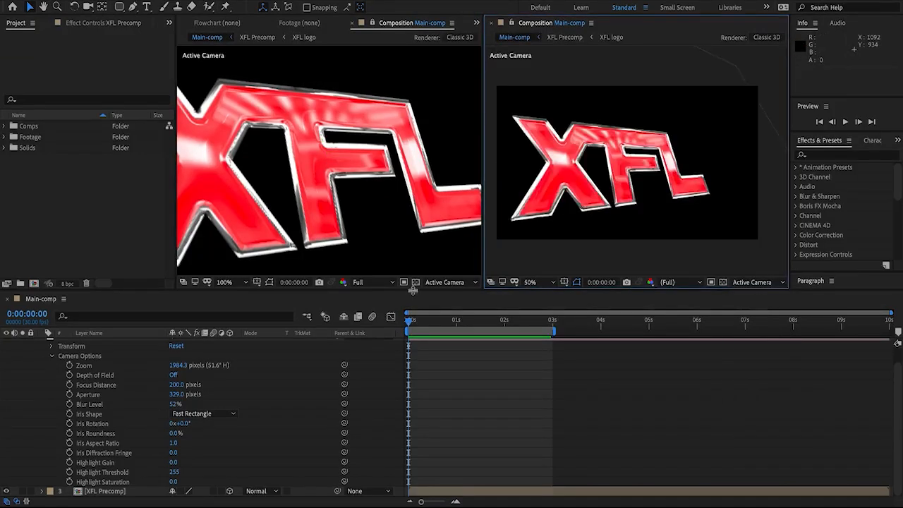
left_click(399, 266)
left_click(463, 284)
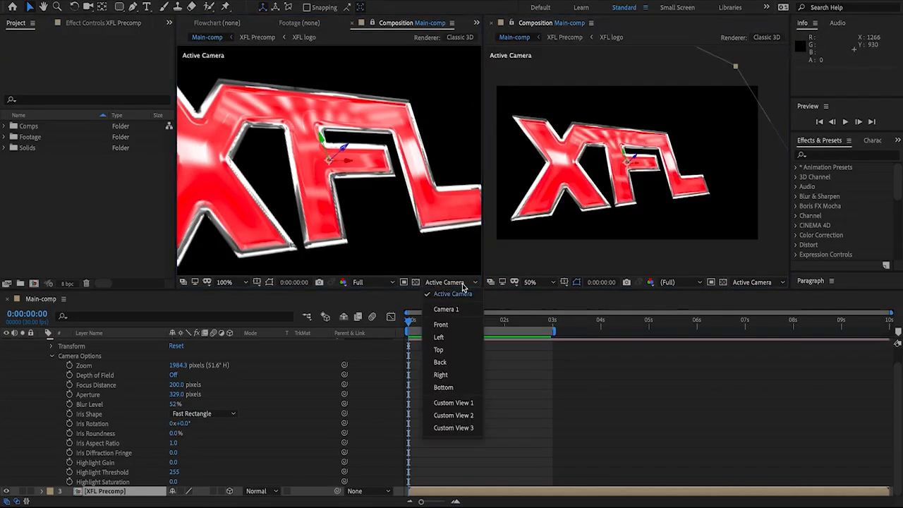
left_click(439, 349)
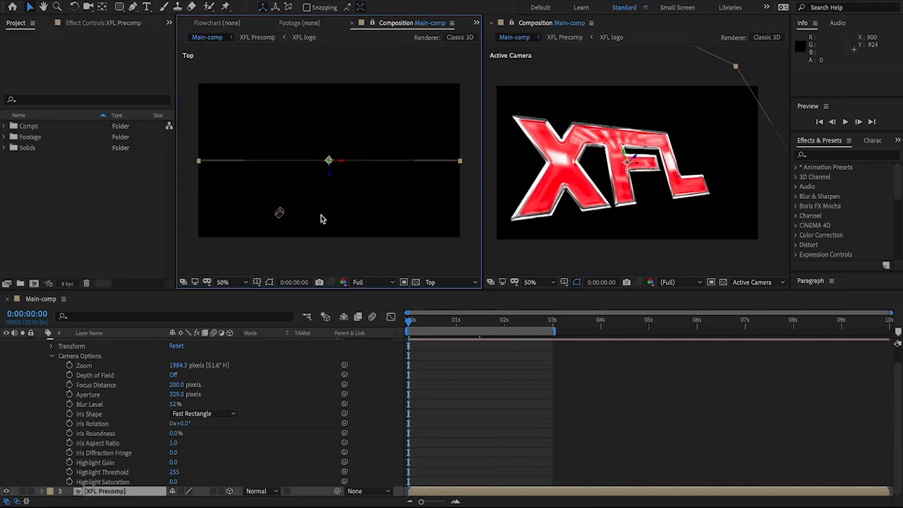
key("period")
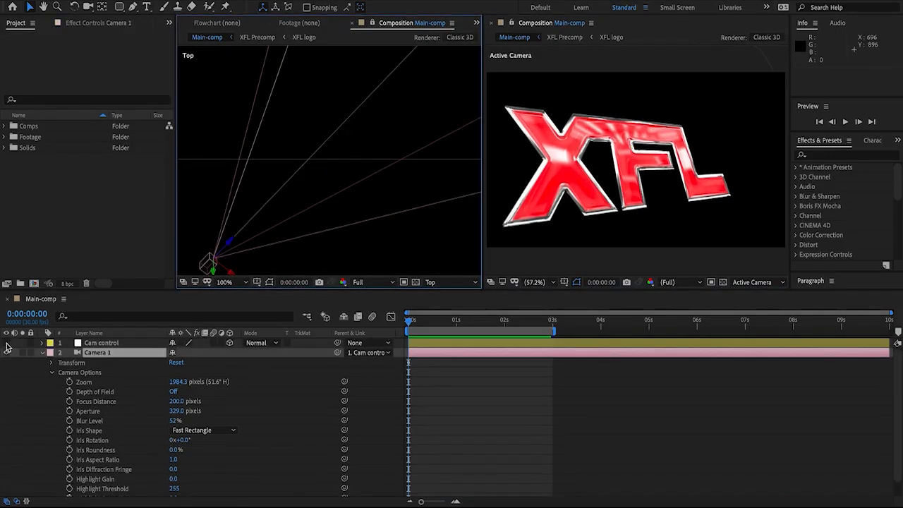
Make the Cam control null visible again, identify it in the Top view, and select Camera 1
left_click(7, 344)
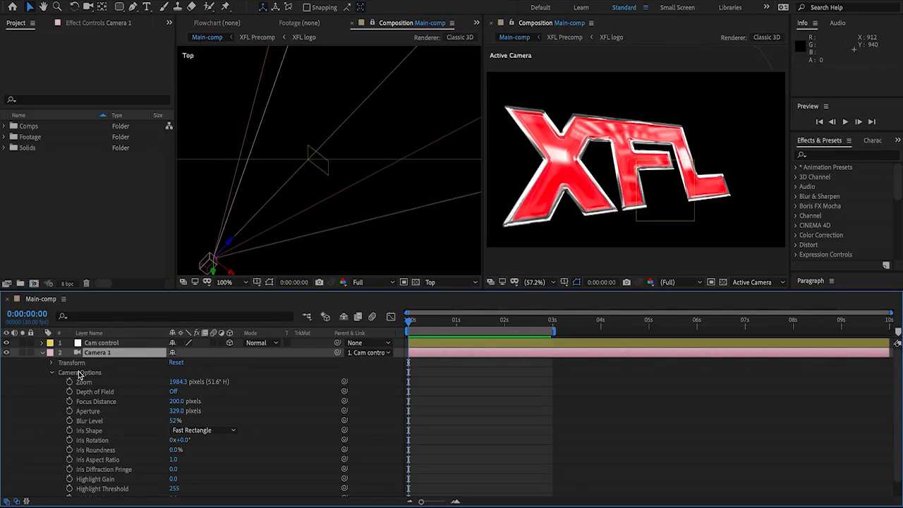
left_click(323, 176)
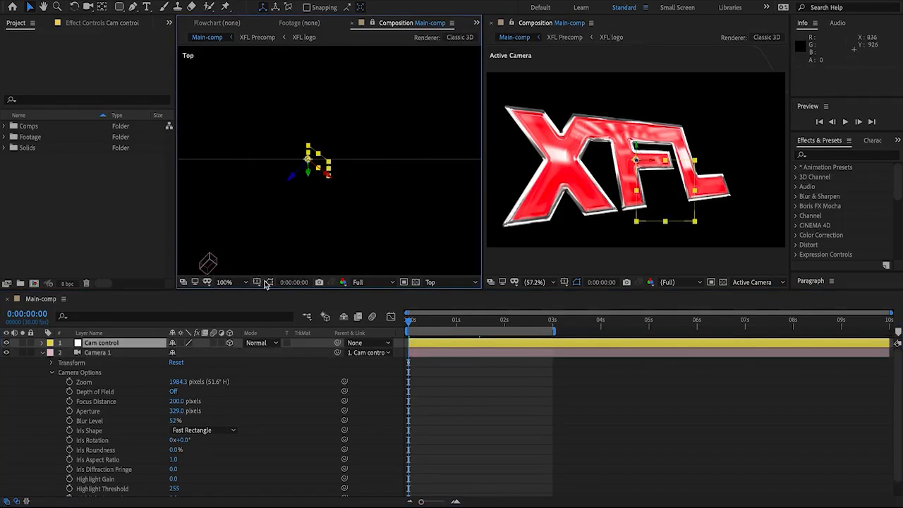
left_click(79, 372)
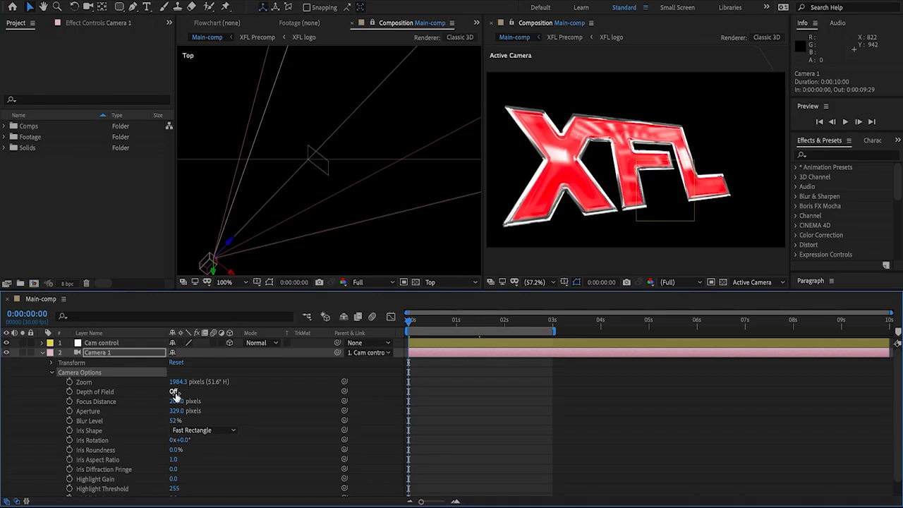
scroll(123, 376, "down", 1)
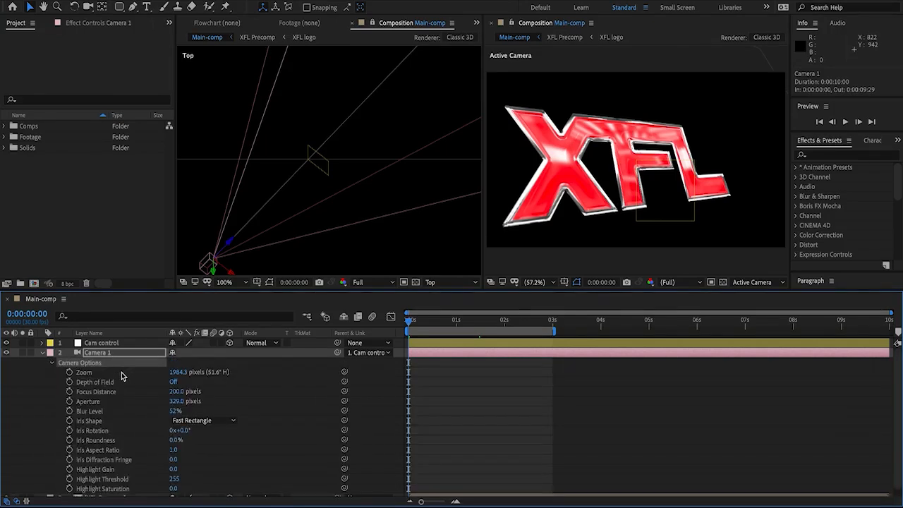
left_click(118, 353)
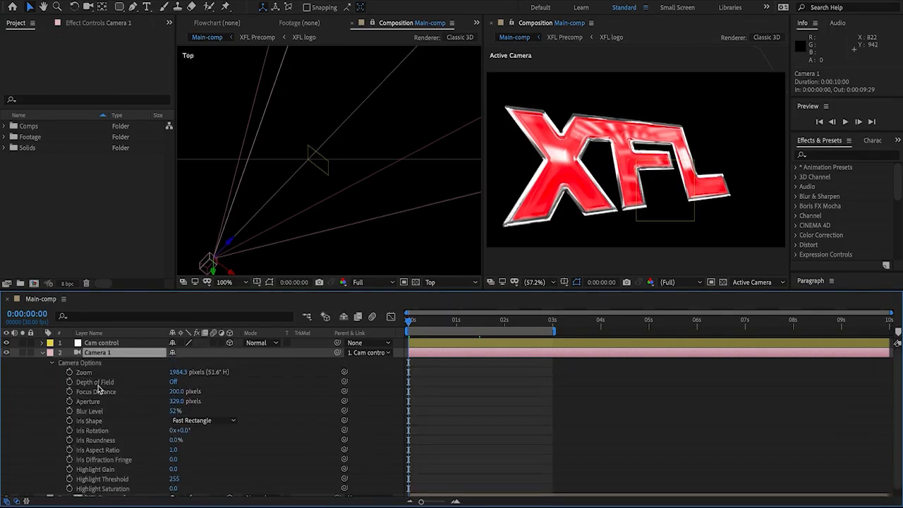
Turn on Depth of Field for Camera 1, toggling it off and on to compare the blur
left_click(173, 382)
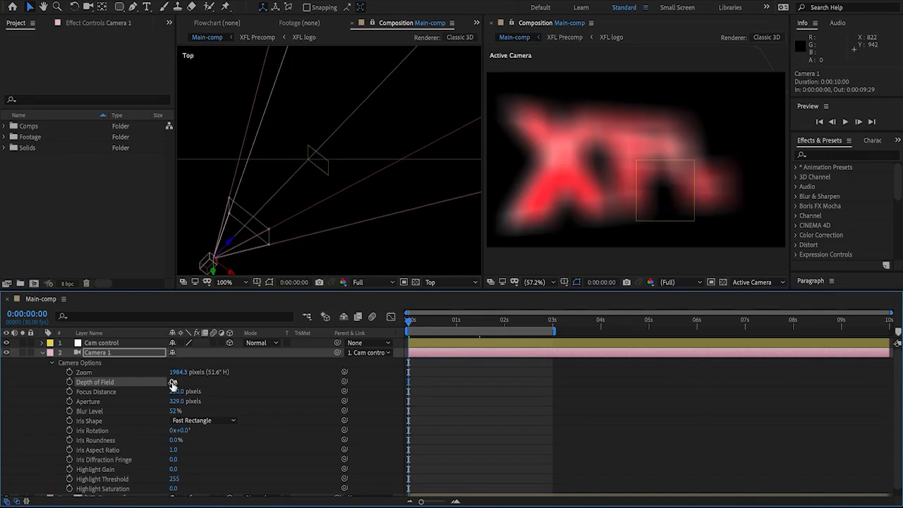
left_click(173, 382)
left_click(174, 382)
left_click(174, 382)
left_click(174, 383)
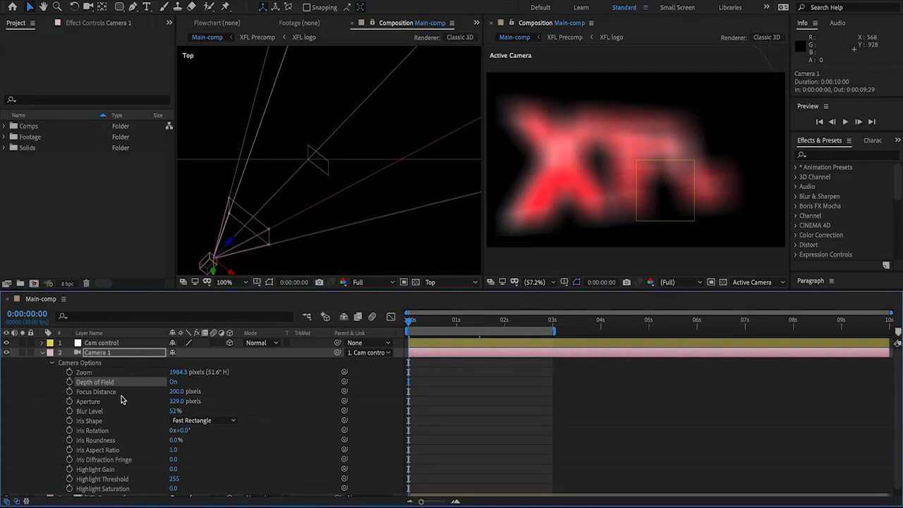
Try different focus distances for Camera 1 and set the Focus Distance to 588 pixels
left_click_drag(185, 392, 311, 391)
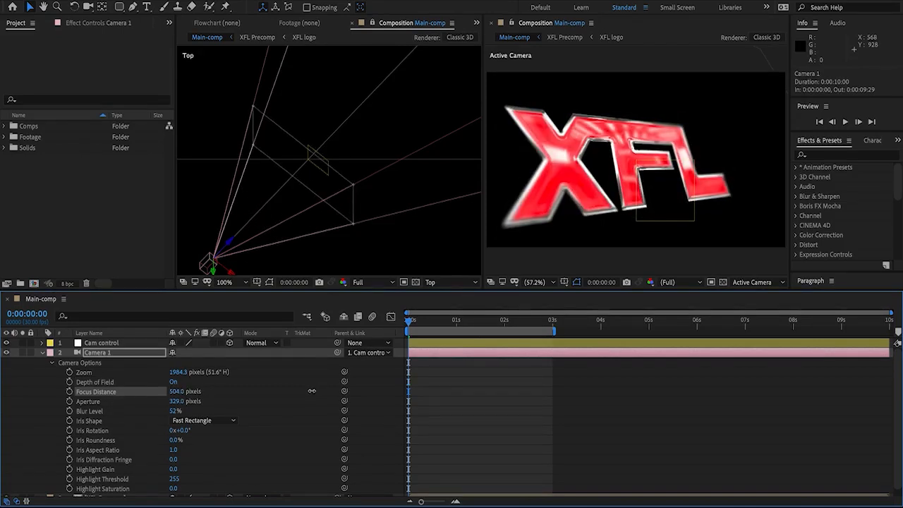
left_click_drag(310, 391, 445, 370)
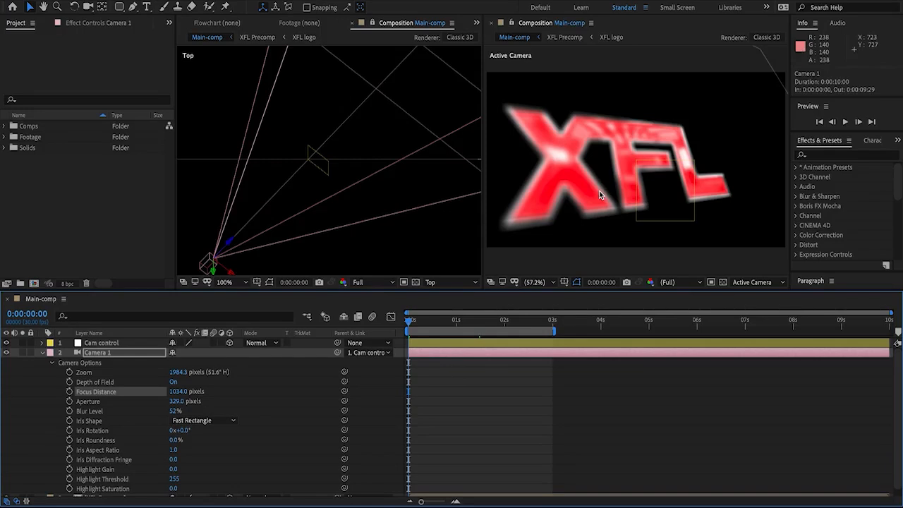
left_click_drag(178, 390, 111, 439)
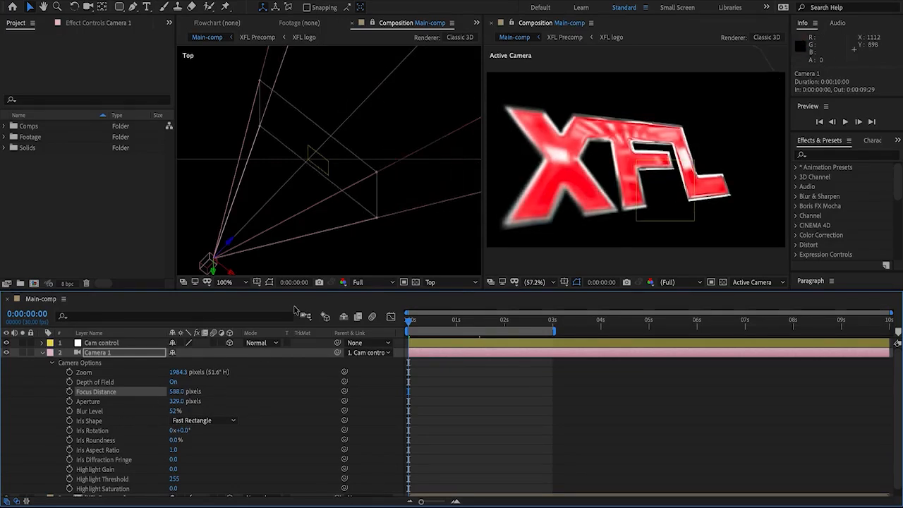
Set Camera 1's Focus Distance to 491 pixels and try an Aperture of 0 pixels
left_click_drag(175, 392, 141, 411)
left_click(176, 401)
type("0")
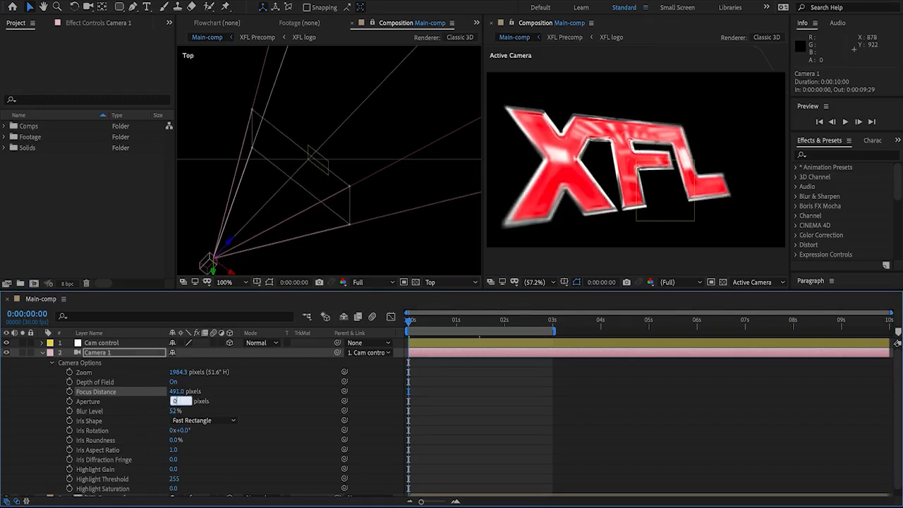
key("Return")
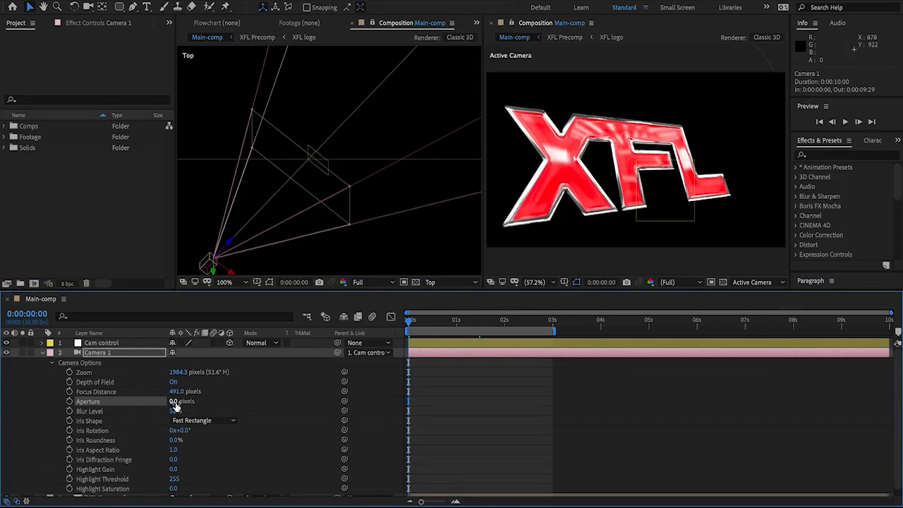
Try Camera 1 Aperture values of 1000 and 10000 pixels and scrub the timeline to compare the blur
left_click_drag(176, 402, 423, 402)
left_click(176, 401)
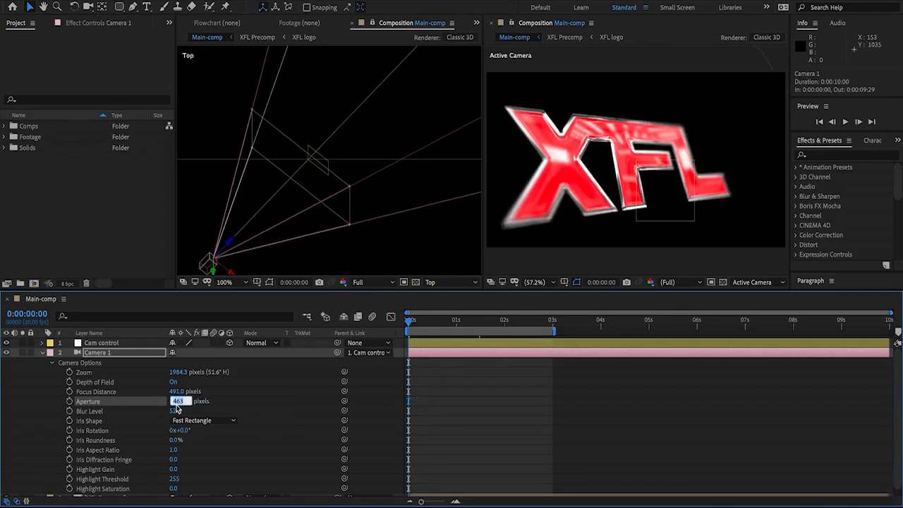
type("1000")
key("Return")
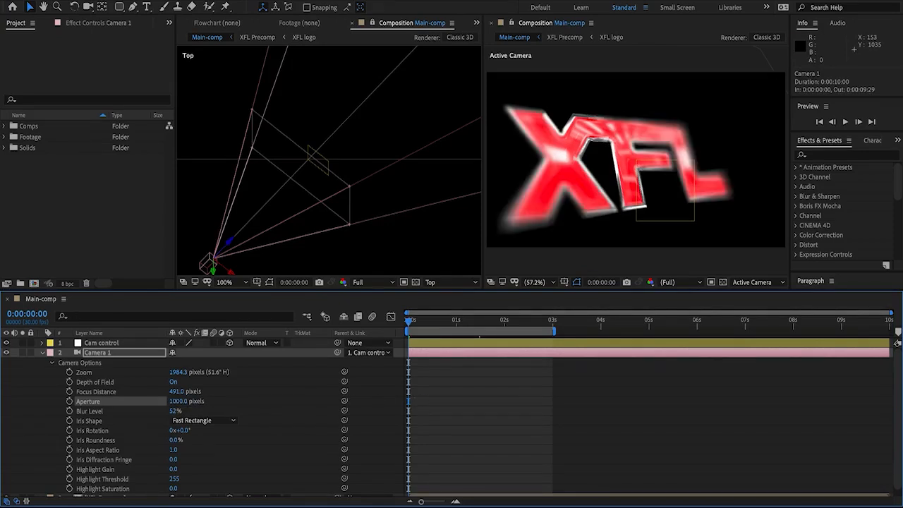
left_click(181, 401)
left_click(180, 402)
type("10")
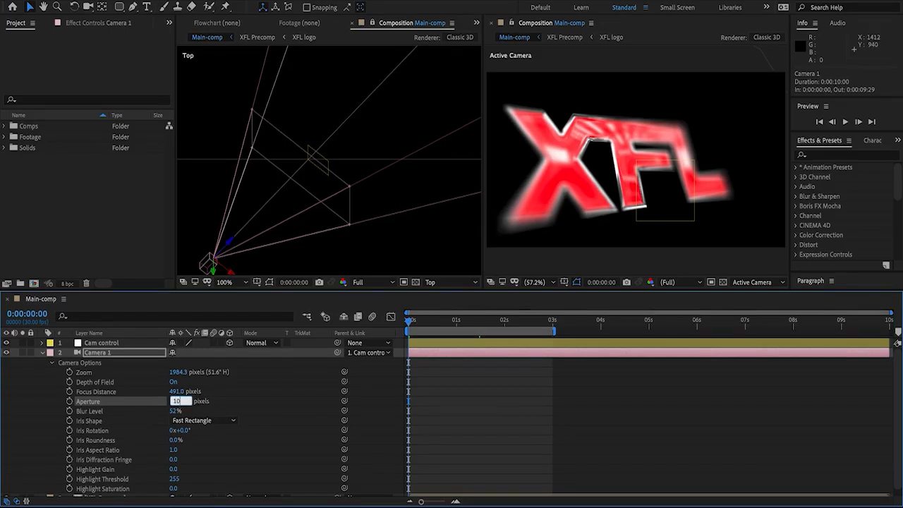
type("000")
key("Return")
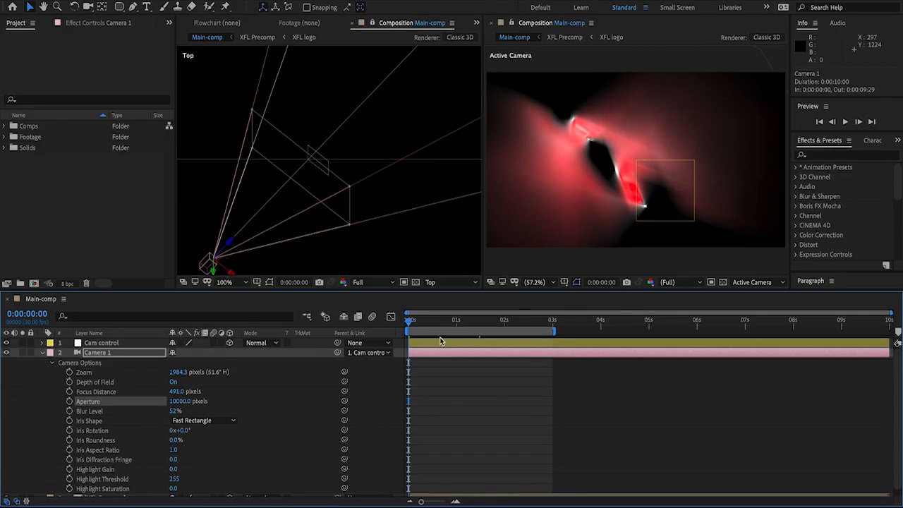
left_click(445, 322)
left_click_drag(448, 325, 396, 330)
Set Camera 1's Aperture to 400 pixels
left_click(182, 401)
type("37")
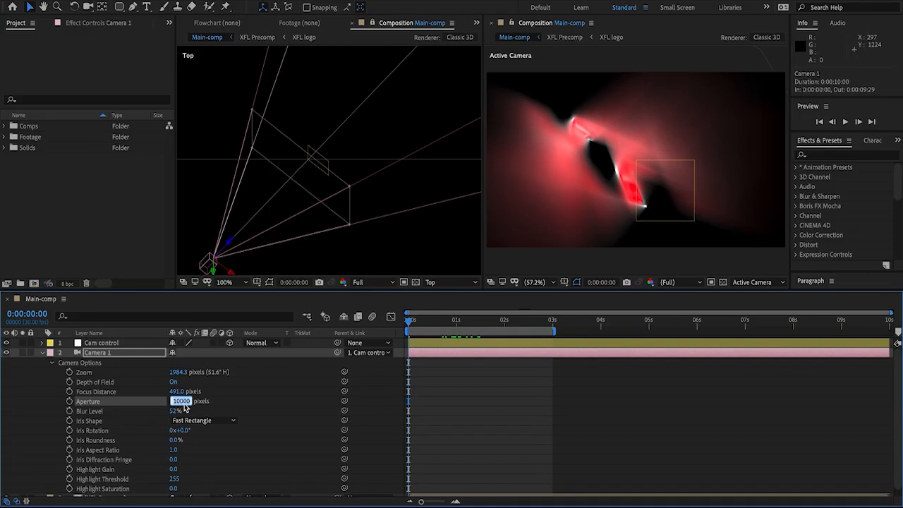
key("Return")
left_click(181, 400)
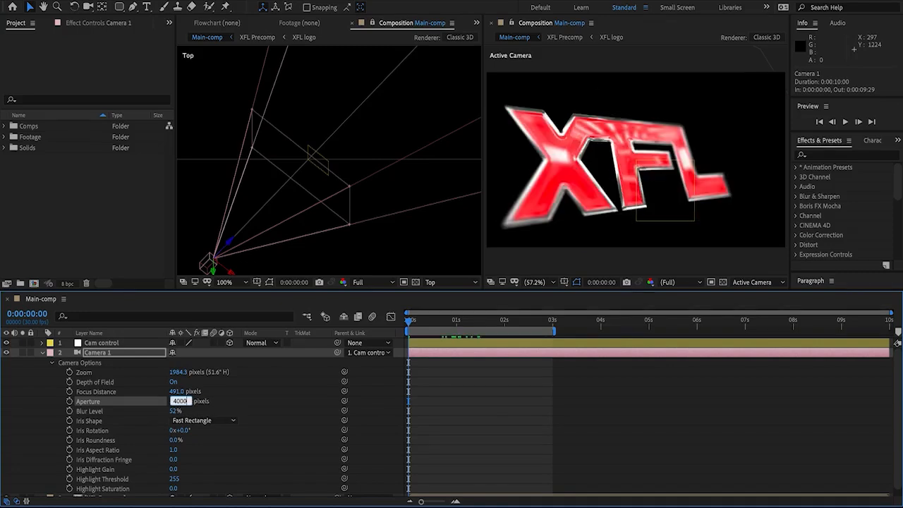
key("Return")
Try Blur Levels of 0% and 100% for Camera 1, set it to 50%, and preview the animation
left_click(174, 411)
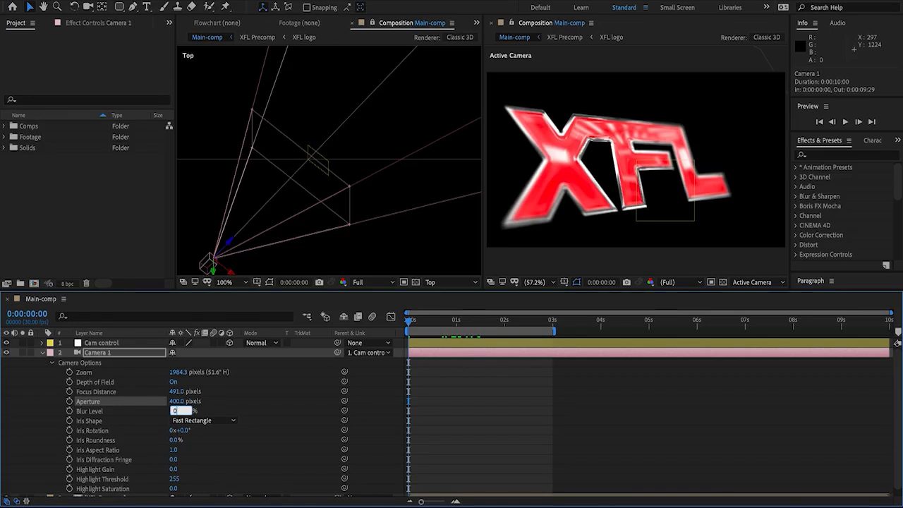
key("Return")
left_click(172, 413)
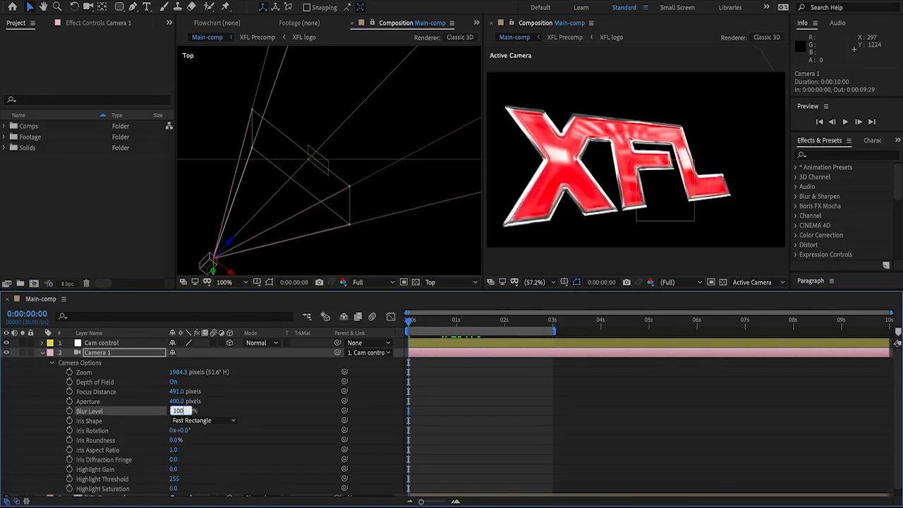
key("Return")
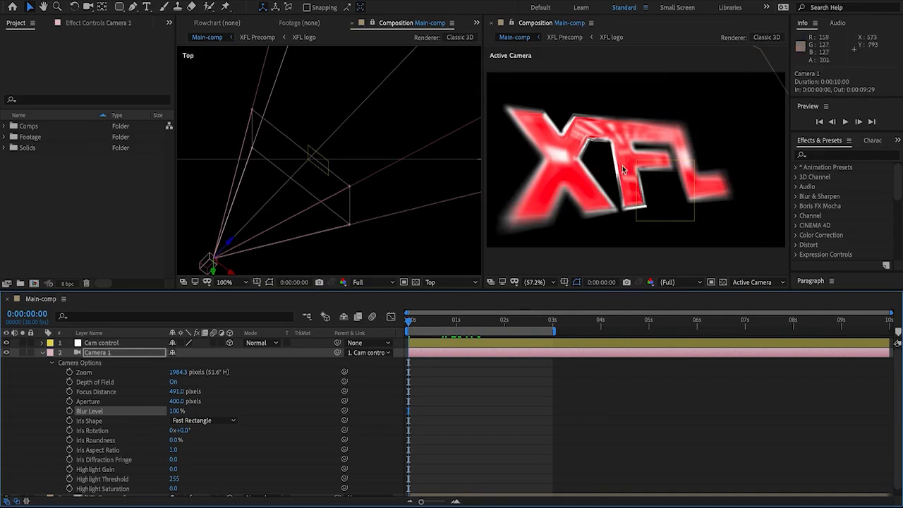
left_click(177, 412)
type("50")
key("Return")
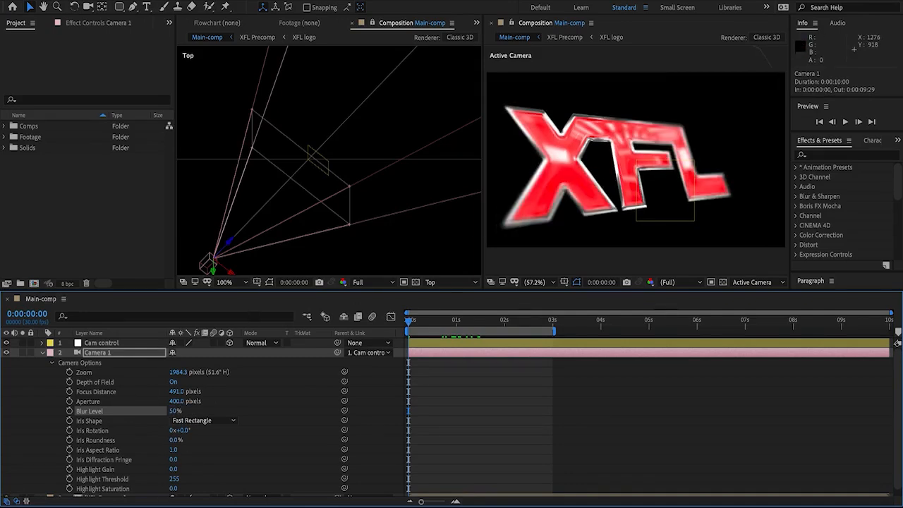
left_click(475, 391)
key("space")
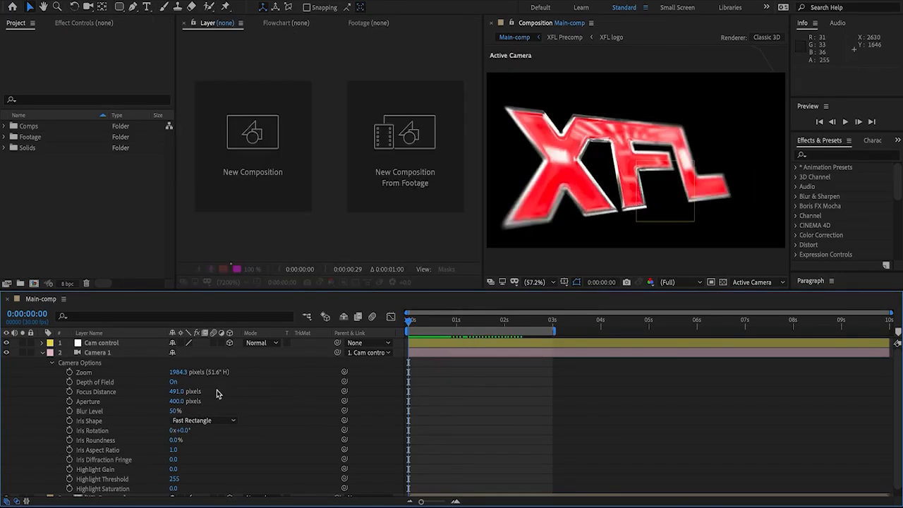
Add Focus Distance and Aperture keyframes for Camera 1 at 0 seconds, and reveal all of the camera's keyframed properties
left_click(106, 392)
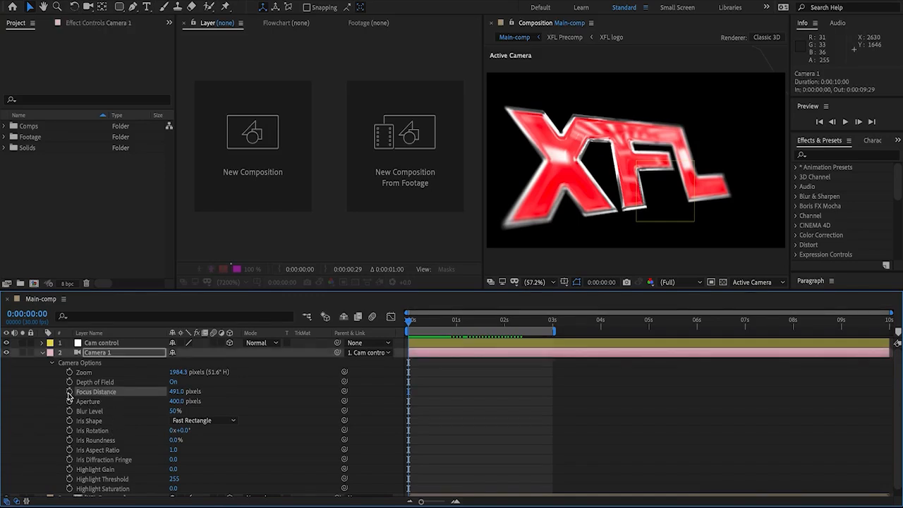
left_click(69, 392)
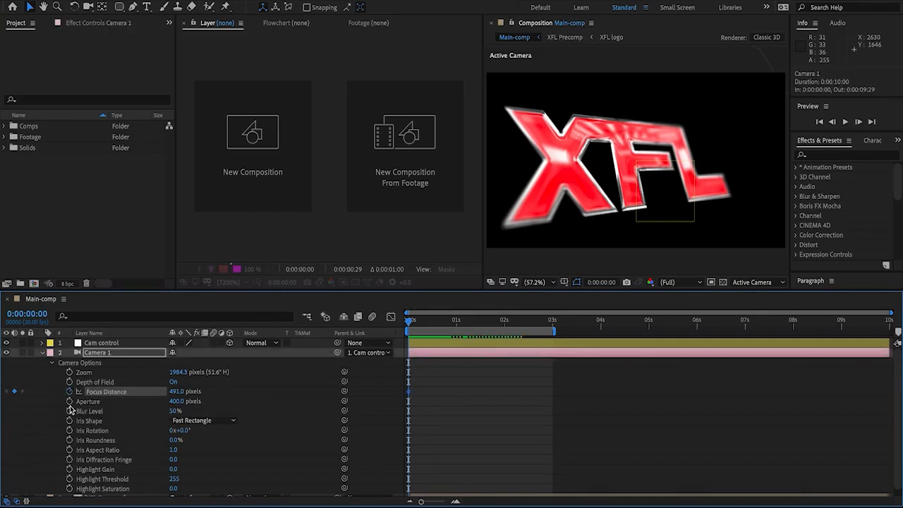
left_click(69, 401)
left_click(105, 353)
key("p")
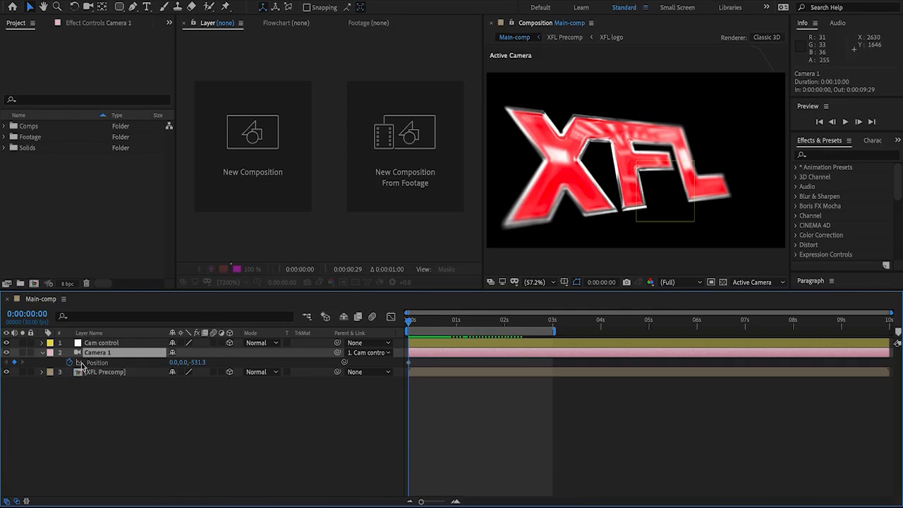
left_click_drag(405, 363, 380, 379)
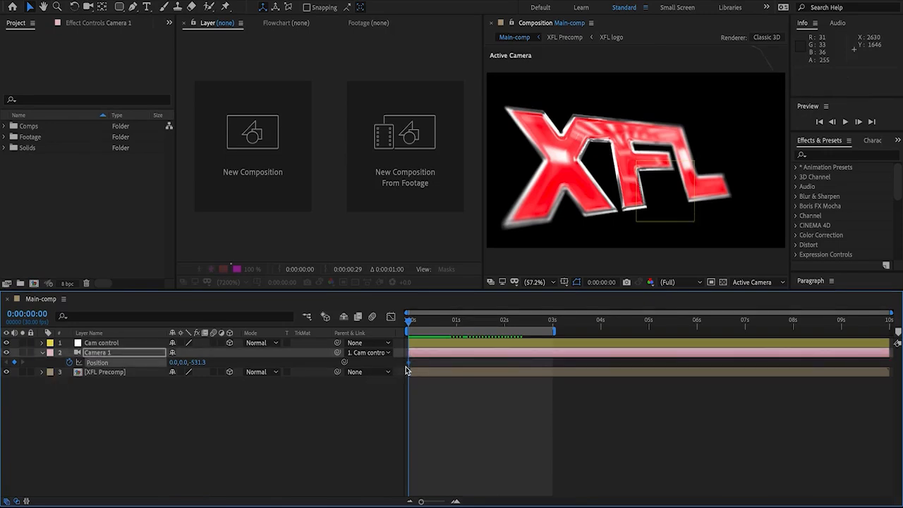
key("u")
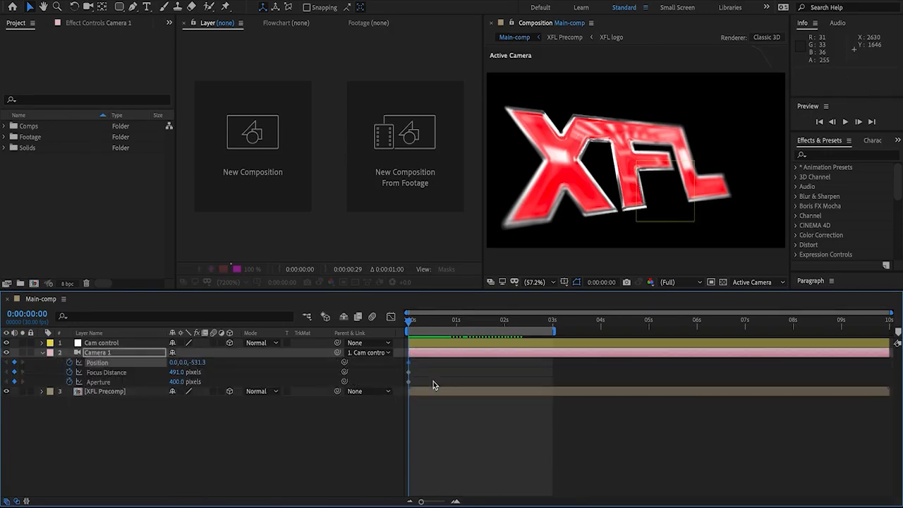
left_click_drag(413, 385, 400, 357)
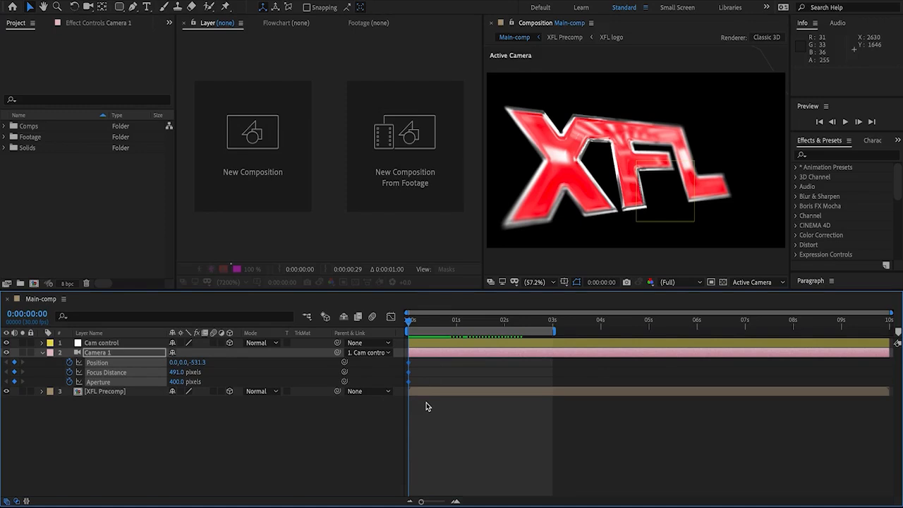
Reveal Cam control's keyframed properties and set its Y Rotation at 0 seconds to 35°
left_click(426, 346)
key("u")
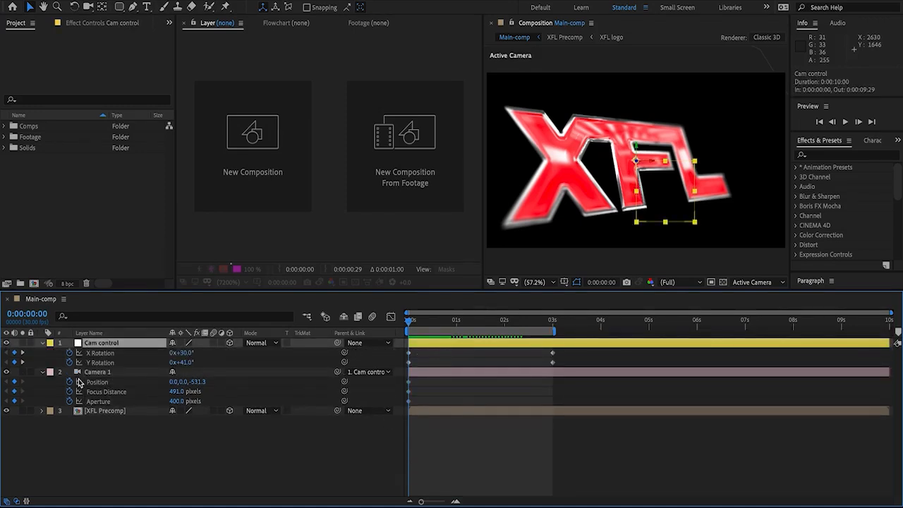
mouse_move(195, 363)
left_mouse_down()
mouse_move(178, 363)
mouse_move(186, 369)
left_mouse_up()
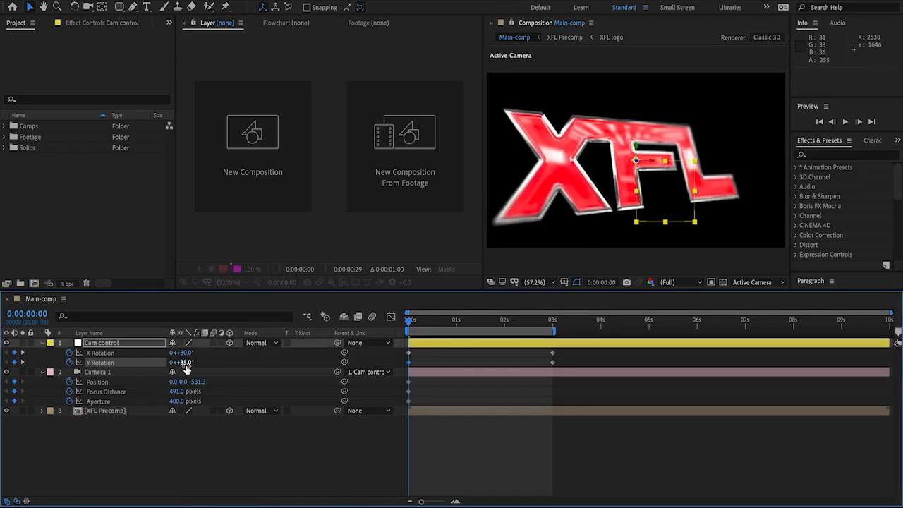
Add a Position keyframe to Cam control at 0 seconds and shift the null to 919.9, 526.0, 24.3
left_click(130, 344)
key("shift+p")
left_click(69, 352)
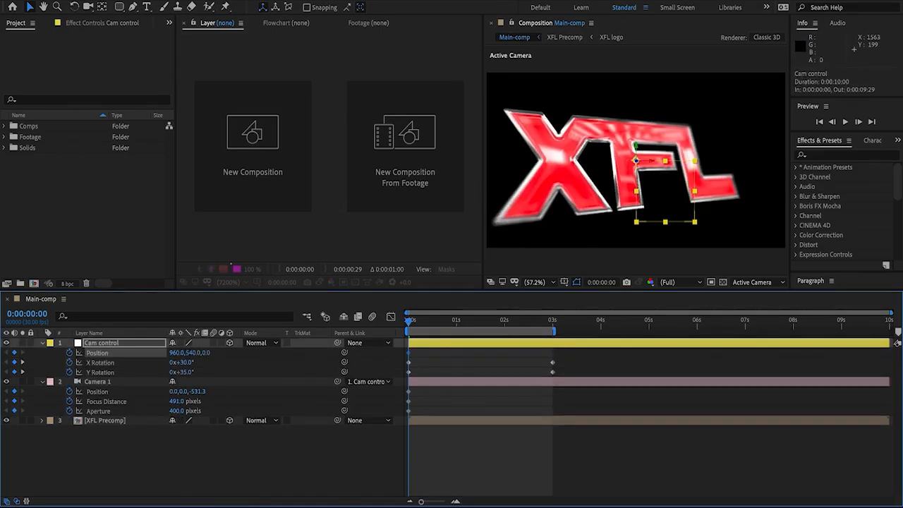
left_click_drag(651, 165, 643, 164)
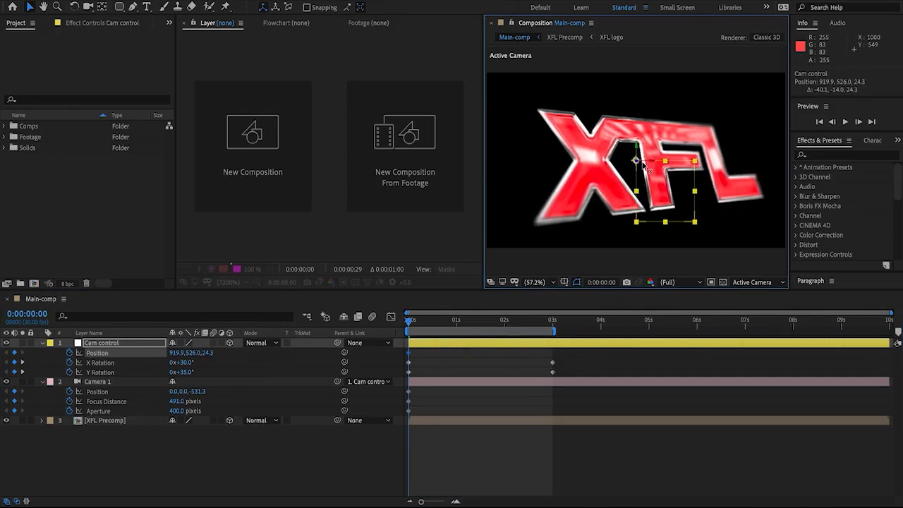
Go to 3 seconds and delete Cam control's X and Y Rotation keyframes there
left_click(501, 370)
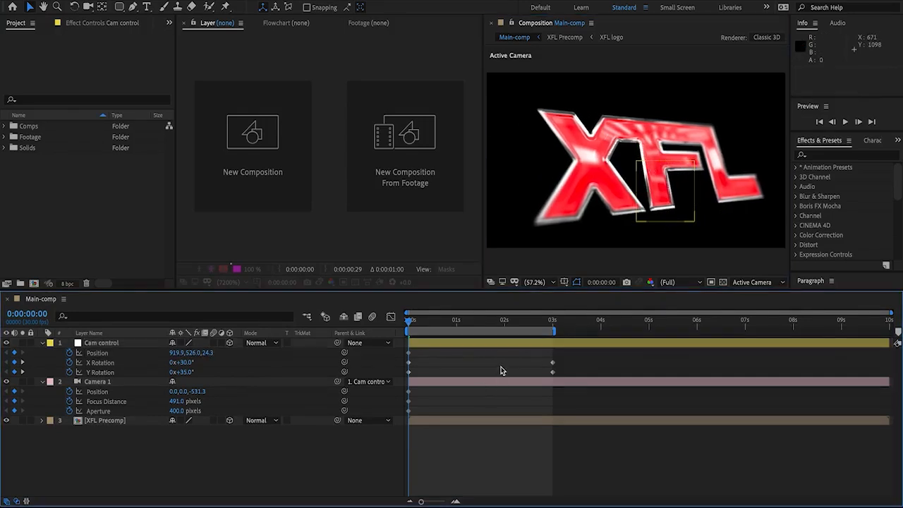
left_click(506, 346)
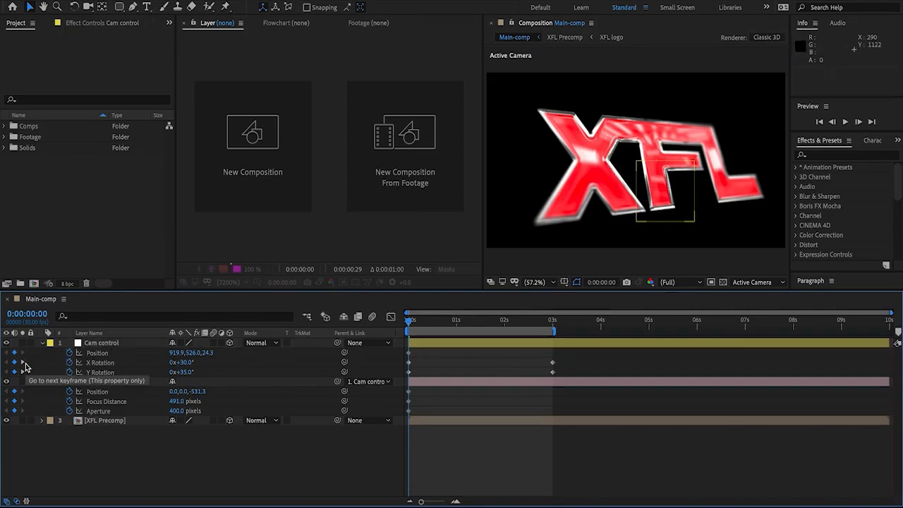
left_click(24, 362)
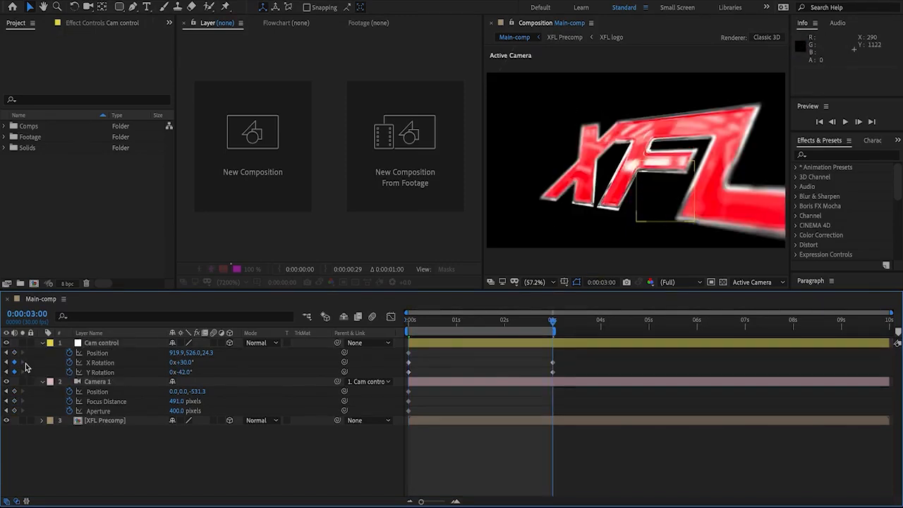
left_click_drag(568, 356, 536, 393)
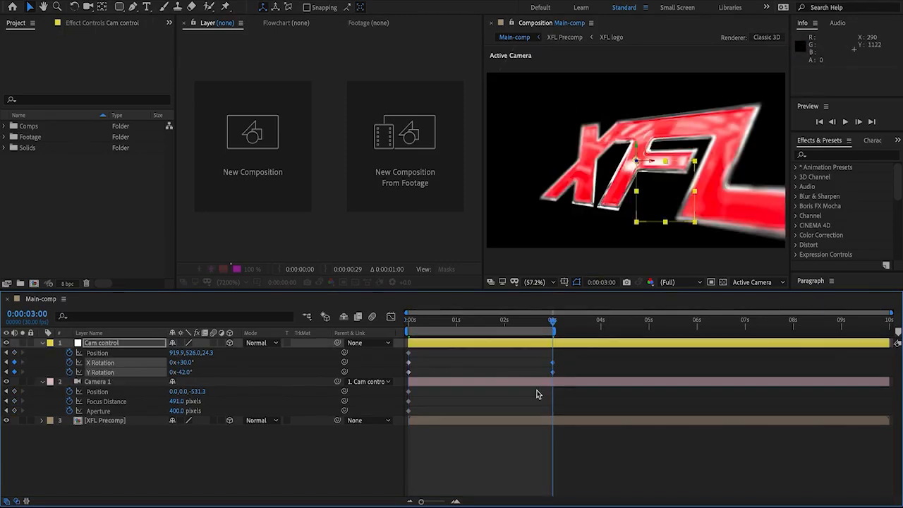
key("Delete")
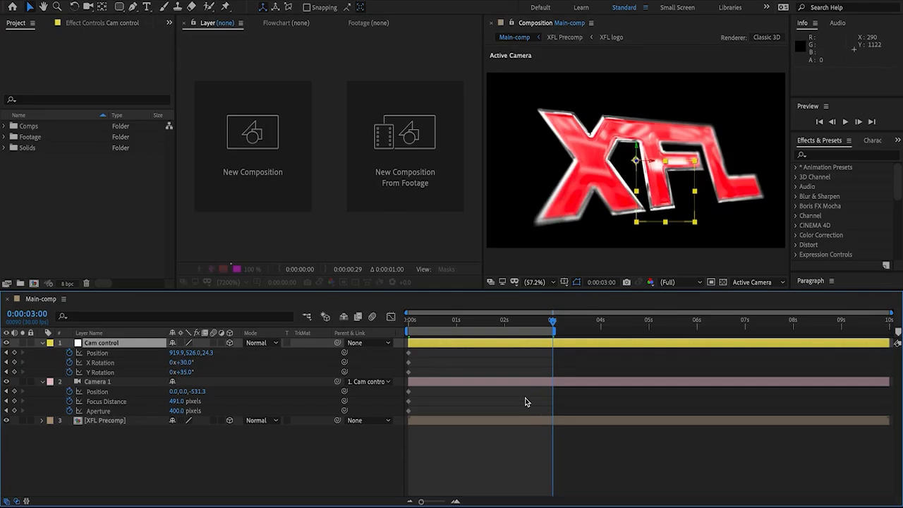
At 3 seconds, set Camera 1's Z Position to -1040.3 and Cam control's X Position to 954.9, X Rotation to 14° and Y Rotation to 16°
left_click(525, 401)
left_click_drag(200, 393, 122, 409)
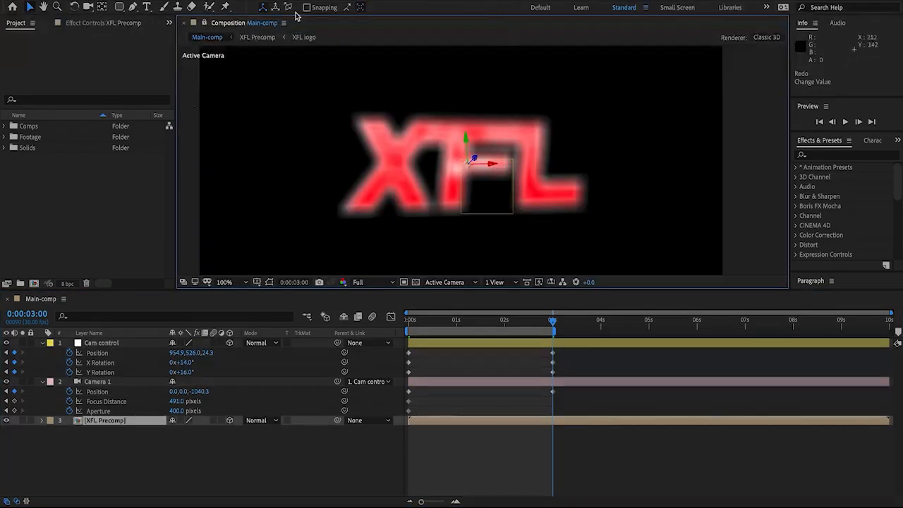
Open a second Main-comp viewer, switch the first one to Top view at 50% zoom, and select Camera 1
left_click(297, 1)
left_click(304, 1)
left_click(441, 283)
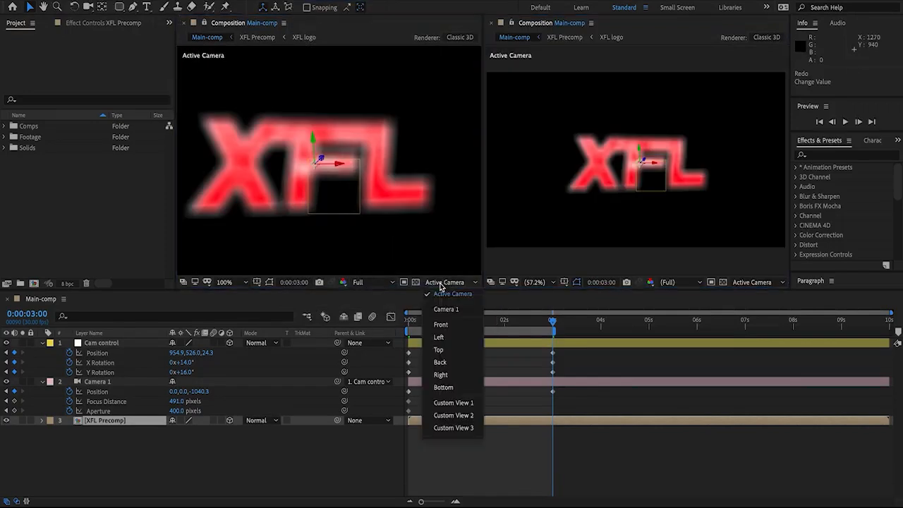
left_click(441, 350)
scroll(394, 217, "down", 1)
left_click(127, 382)
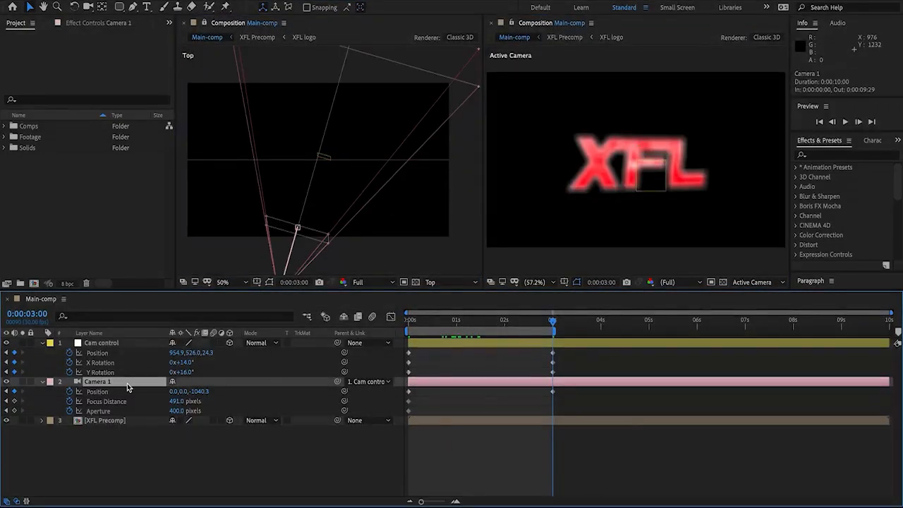
Compare the camera's start and end poses, and set Camera 1's Focus Distance at 3 seconds to 987 pixels
left_click_drag(553, 323, 389, 362)
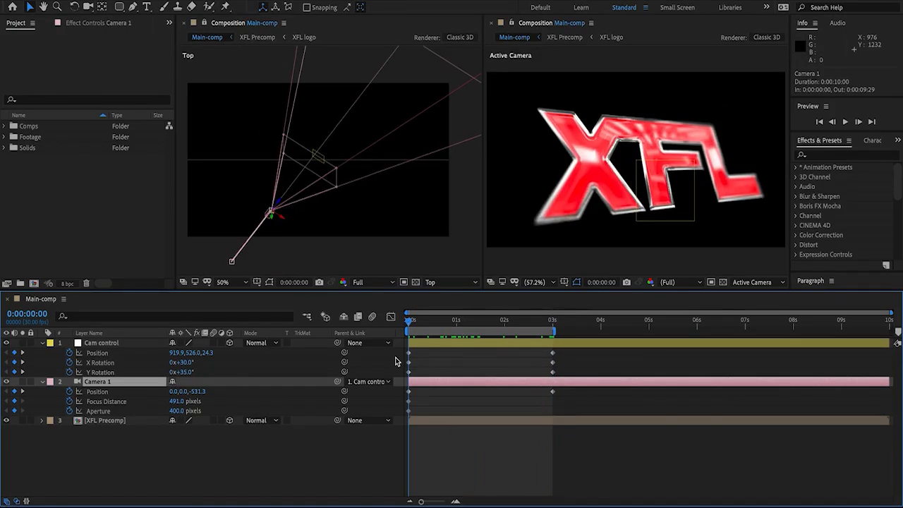
key("k")
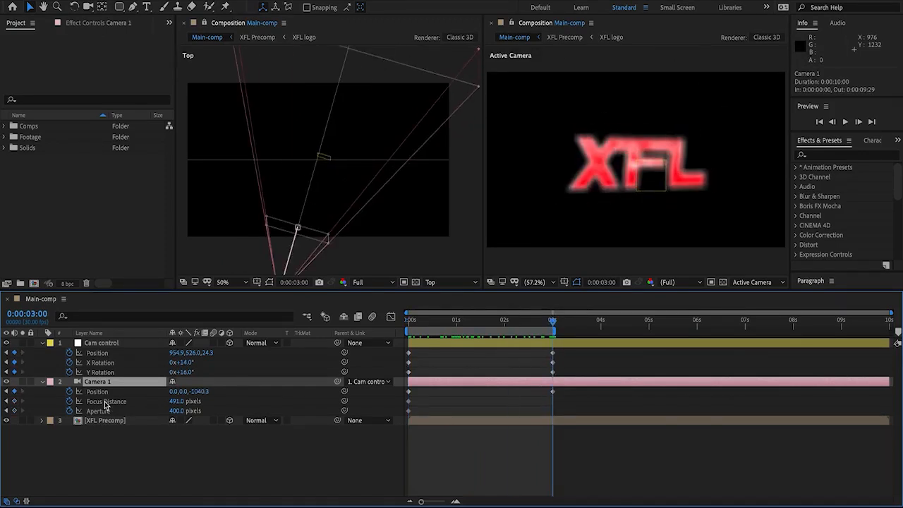
left_click_drag(177, 400, 439, 392)
Preview the camera move with the animated focus distance
left_click(466, 446)
key("space")
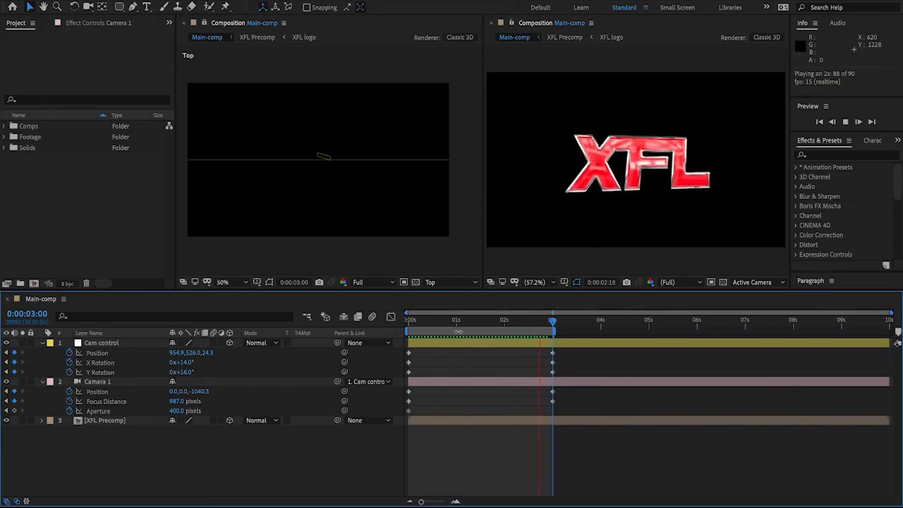
key("space")
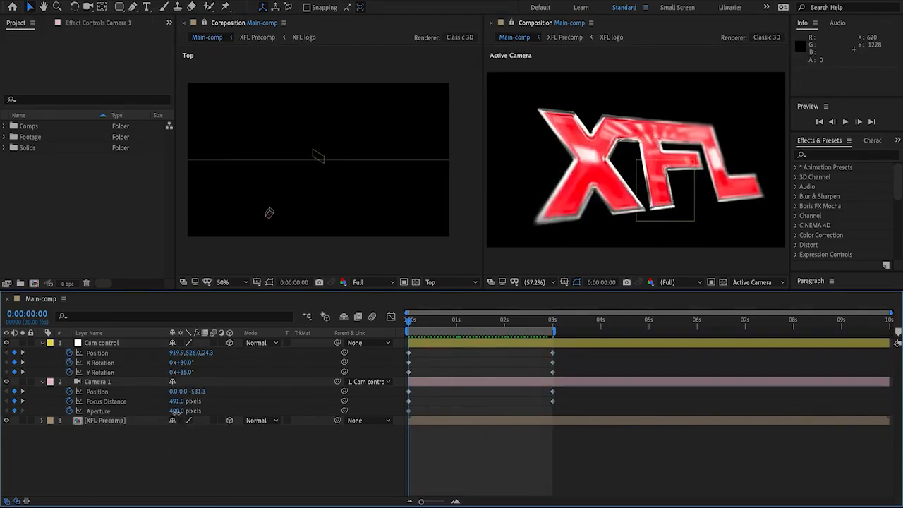
Set Camera 1's Aperture at the start of the comp to 800 pixels and preview the camera move
left_click(177, 410)
key("Return")
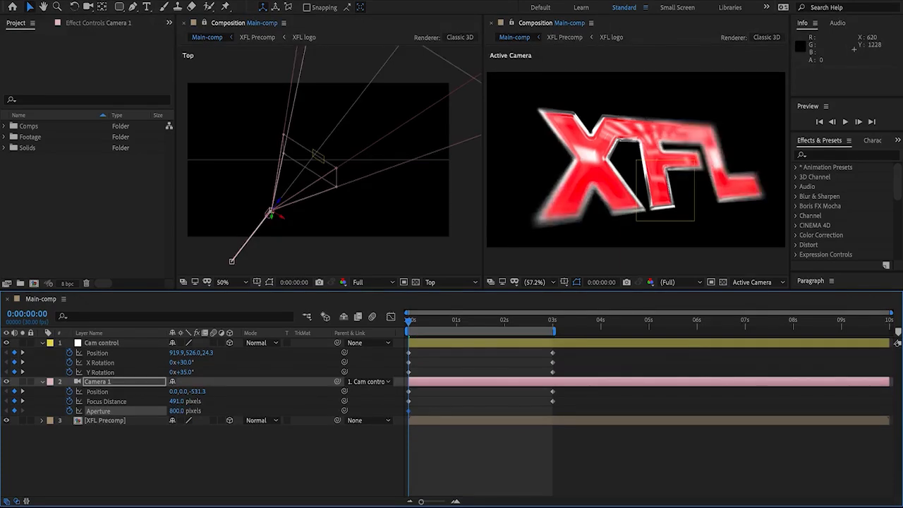
key("space")
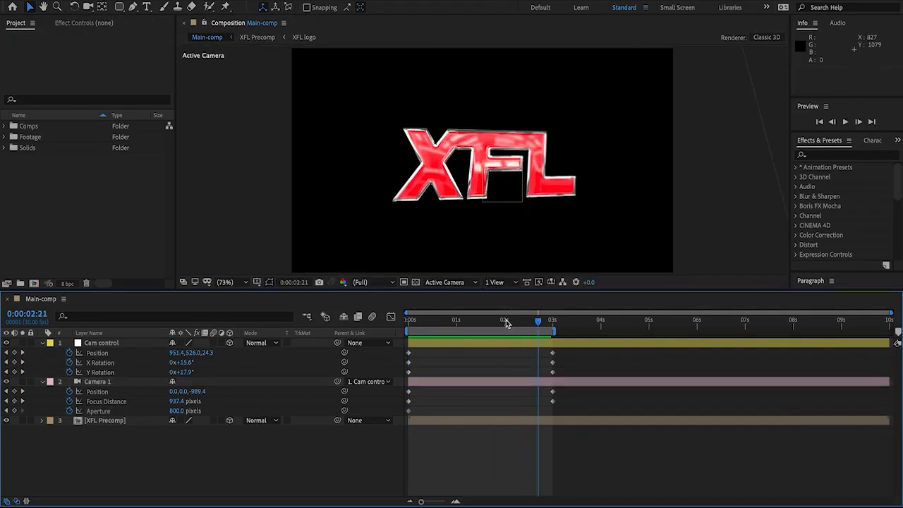
Move the ending keyframes of Cam control and Camera 1 to 2 seconds and end the work area there
left_click(505, 320)
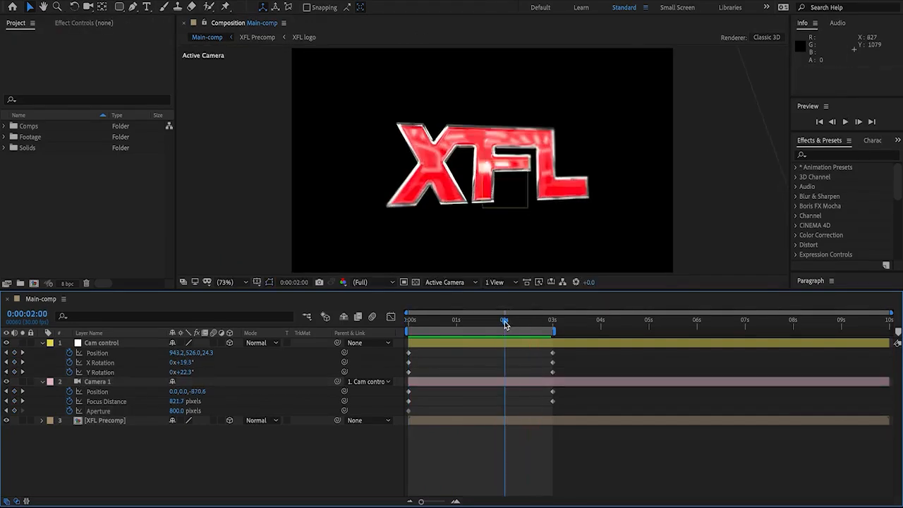
left_click_drag(505, 326, 506, 325)
left_click_drag(574, 351, 540, 406)
left_click_drag(552, 401, 506, 408)
left_click_drag(553, 332, 512, 341)
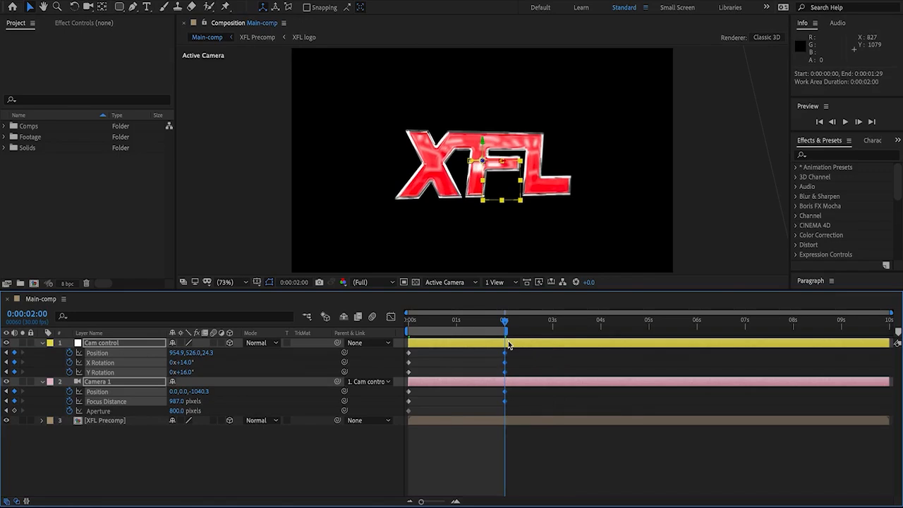
Set Camera 1's Z Position at 2 seconds to -800 and preview the shortened camera move
left_click(205, 393)
type("-")
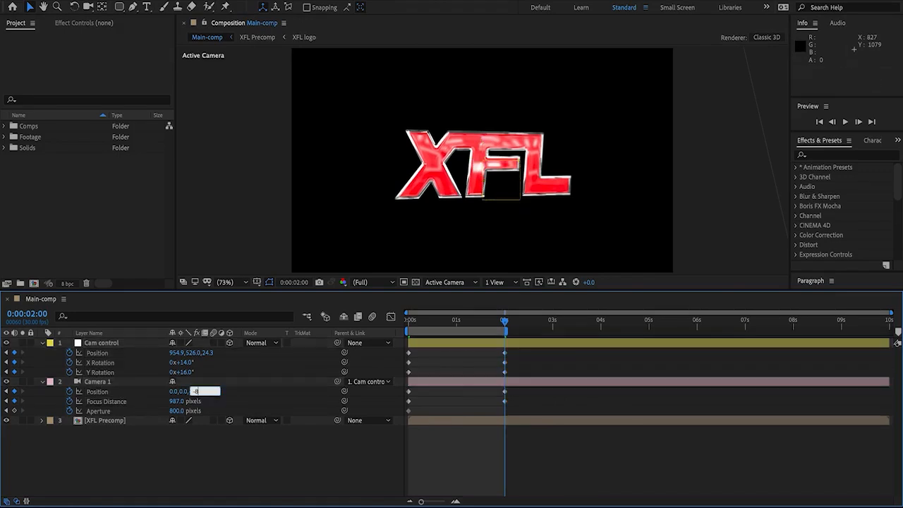
type("800")
key("Return")
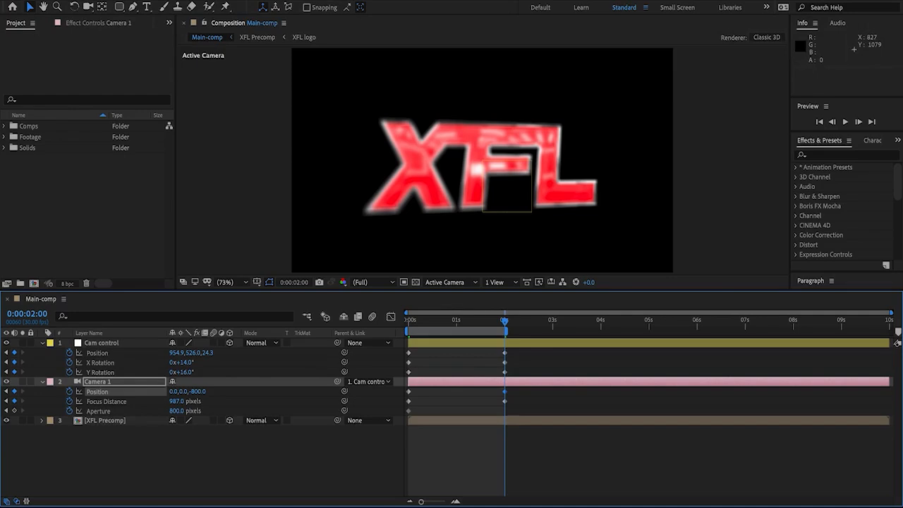
key("space")
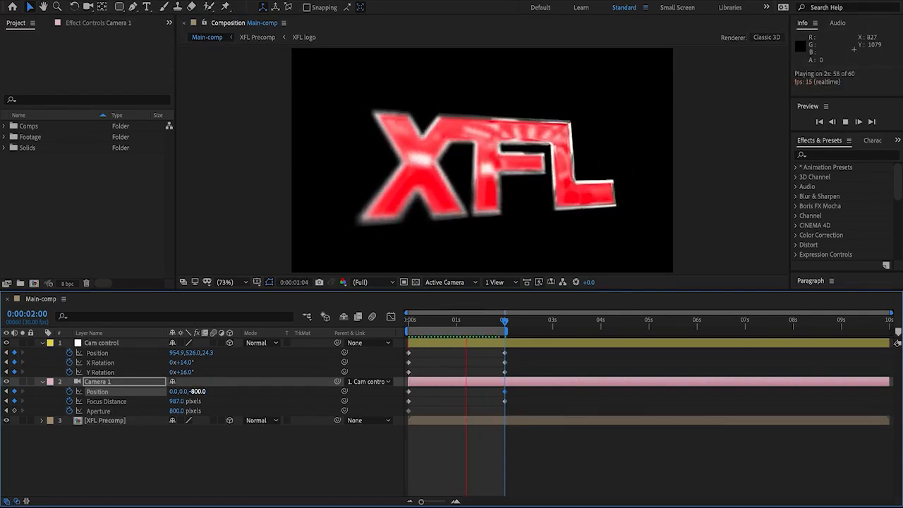
key("space")
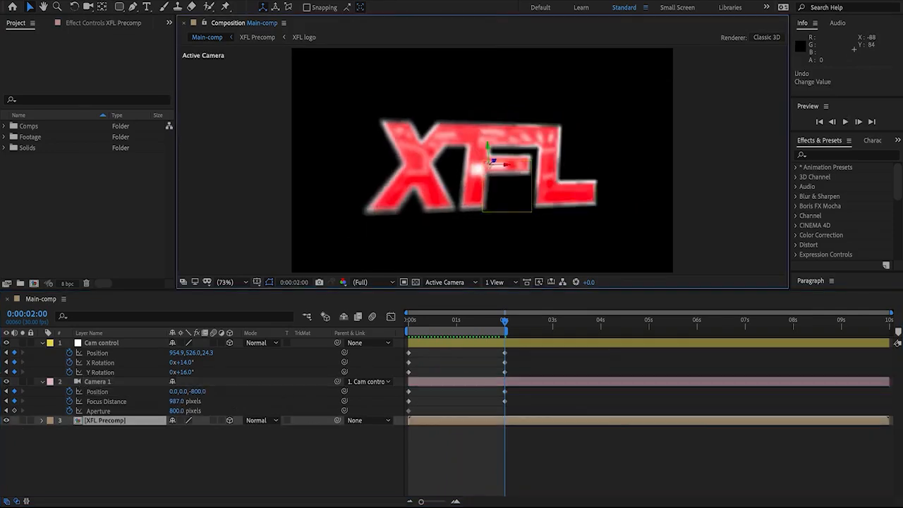
Open a second Main-comp viewer, switch the first one to Top view at 33.3% zoom, and select Camera 1
left_click(303, 2)
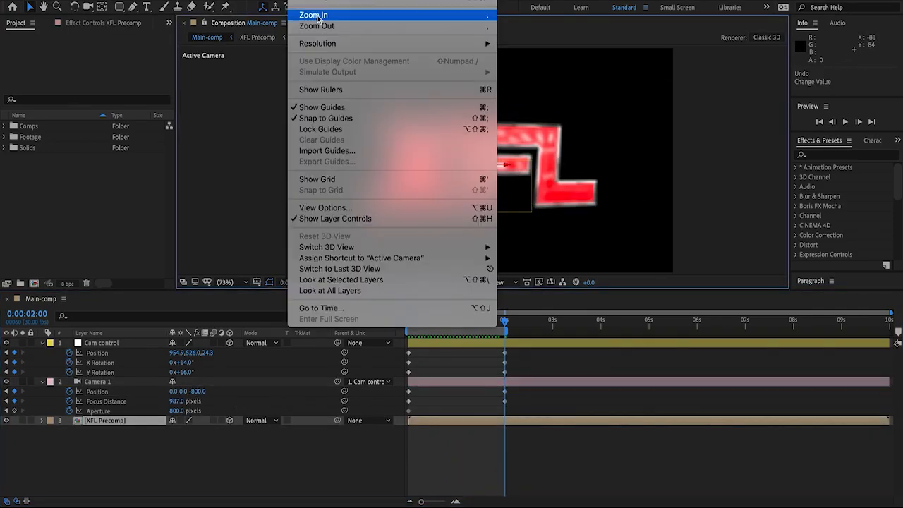
left_click(318, 2)
left_click(332, 237)
left_click(743, 284)
left_click(759, 294)
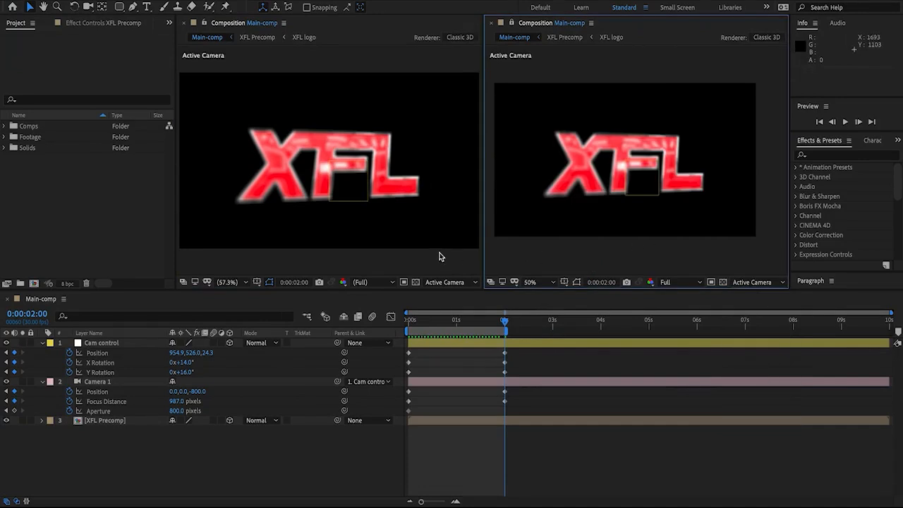
left_click(437, 247)
left_click(442, 282)
left_click(464, 349)
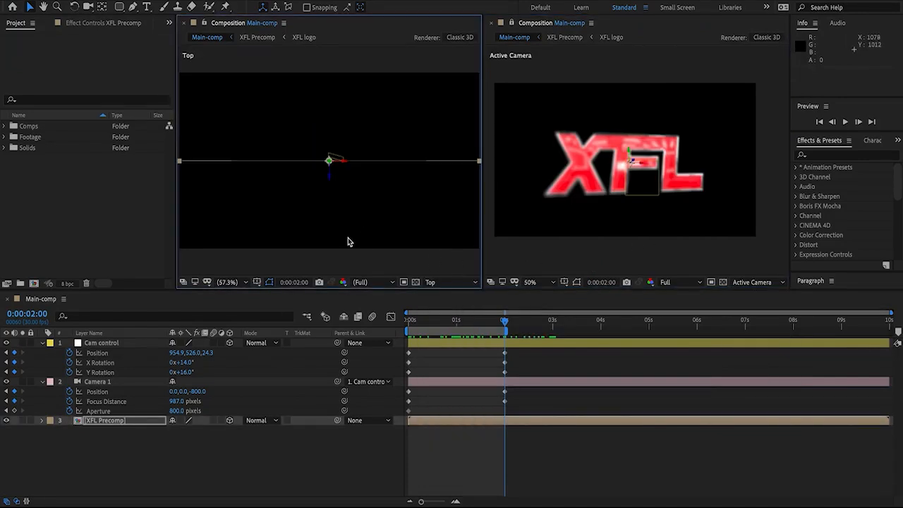
scroll(352, 230, "down", 2)
left_click(309, 233)
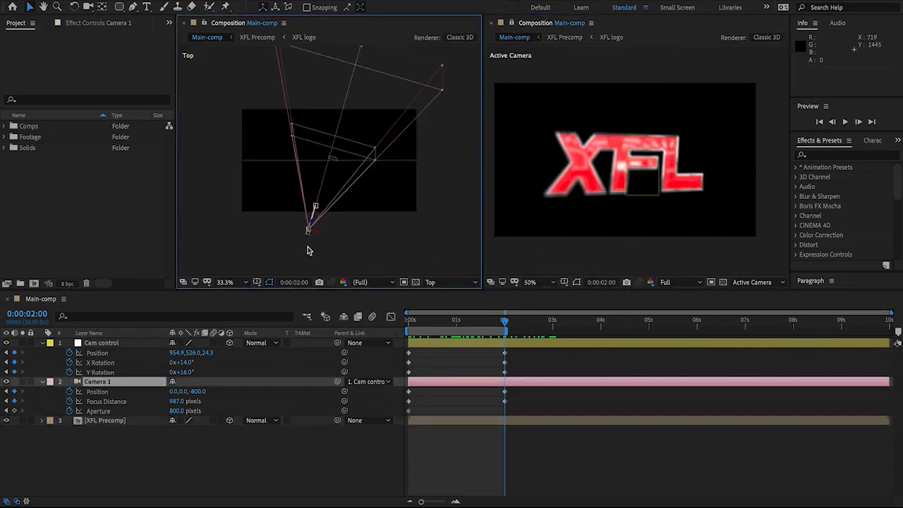
Set Camera 1's Focus Distance at 2 seconds to 761 pixels and preview the move in a single viewer
scroll(307, 250, "up", 2)
left_click_drag(177, 402, 161, 410)
left_click(186, 23)
left_click(444, 433)
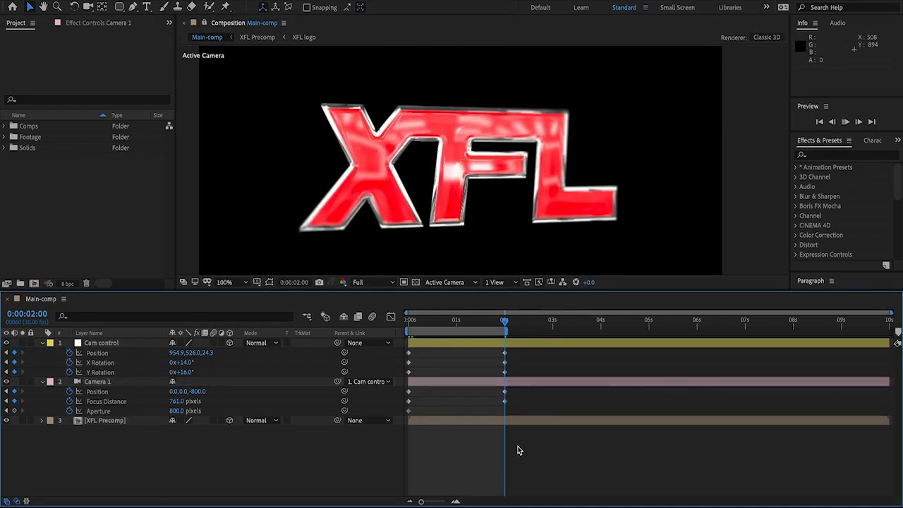
key("space")
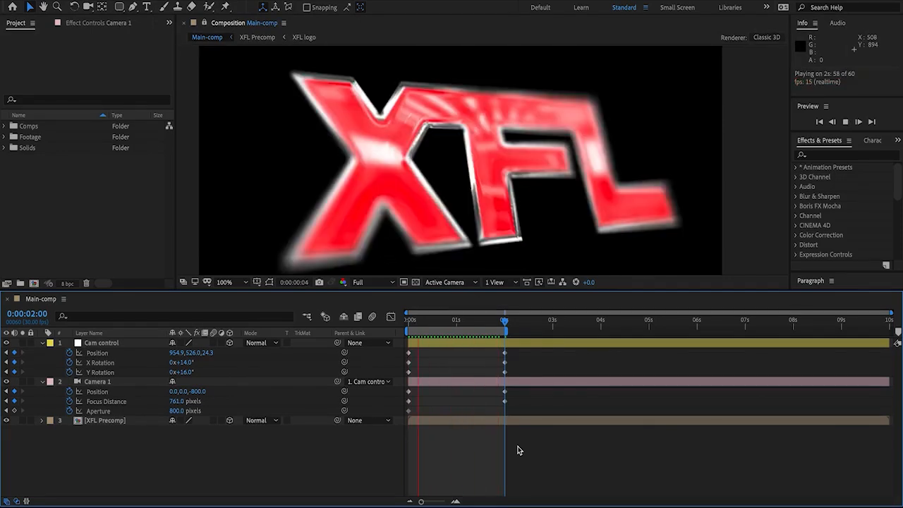
key("space")
Trim the ends of the Cam control and Camera 1 layers to 2 seconds and collapse their properties
left_click(506, 324)
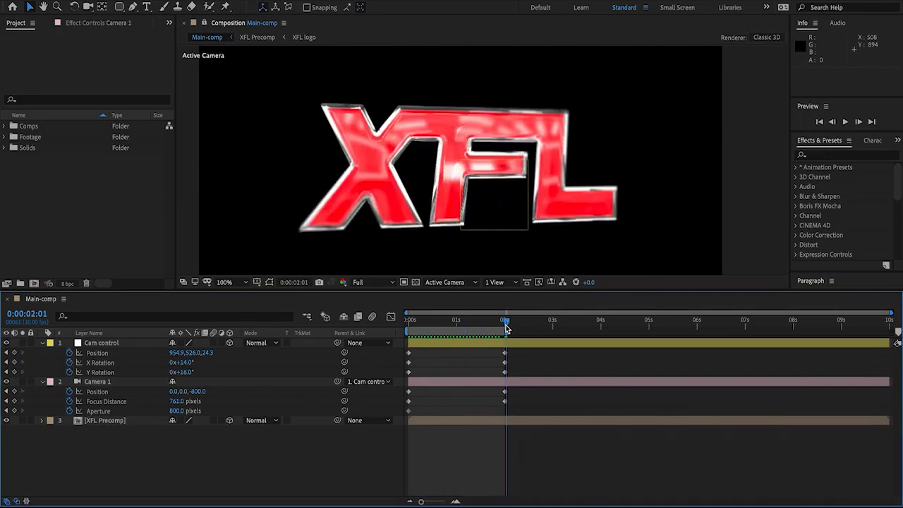
left_click_drag(506, 327, 504, 327)
left_click(506, 381)
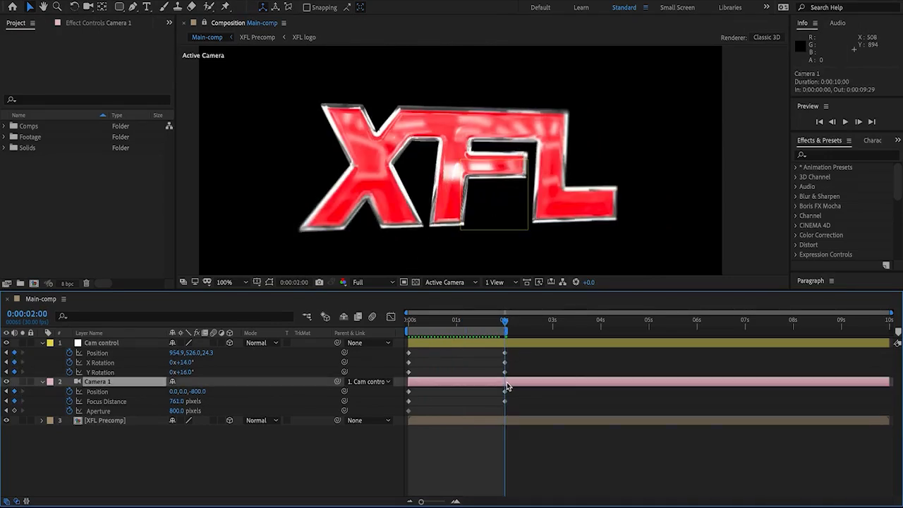
left_click(550, 345, "shift")
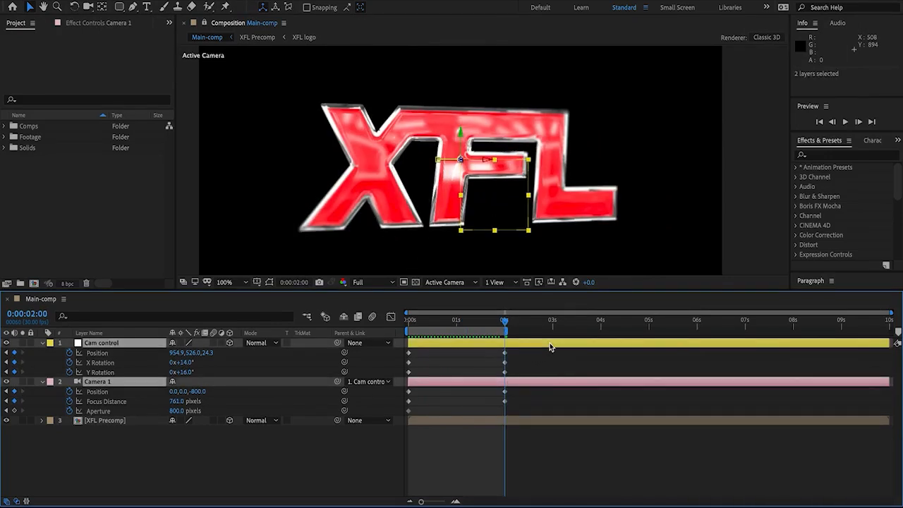
left_click_drag(889, 343, 505, 344)
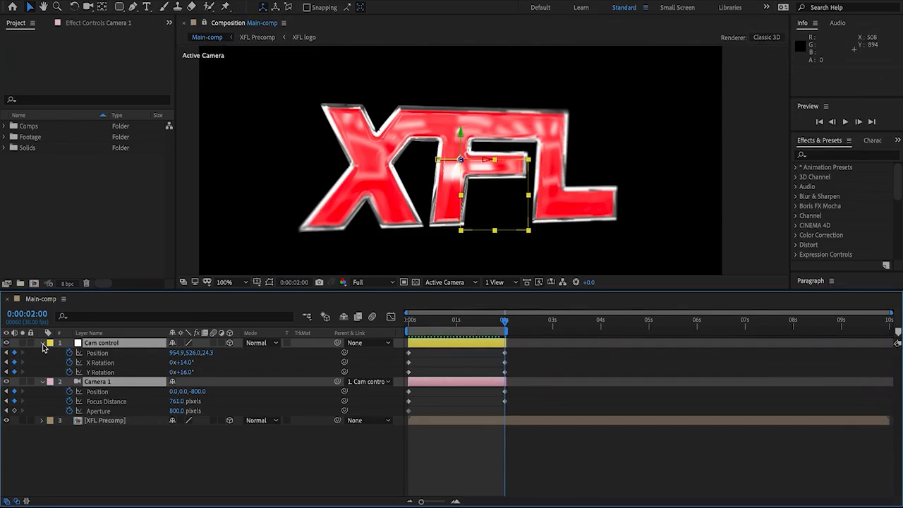
left_click(43, 343)
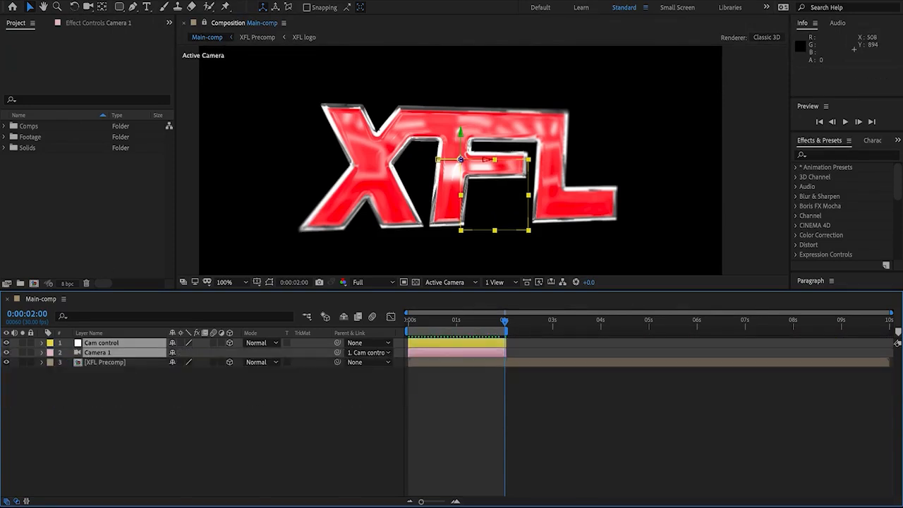
Duplicate Cam control and Camera 1, move the copies to the top of the layer stack and start them where the originals end
left_click(116, 1)
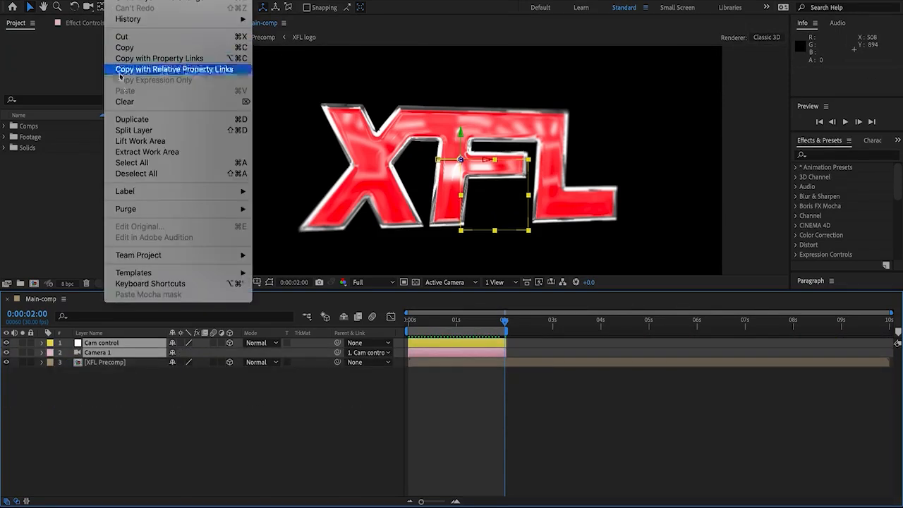
left_click(139, 119)
left_click_drag(81, 364, 98, 353)
left_click_drag(455, 354, 556, 359)
left_click(555, 364)
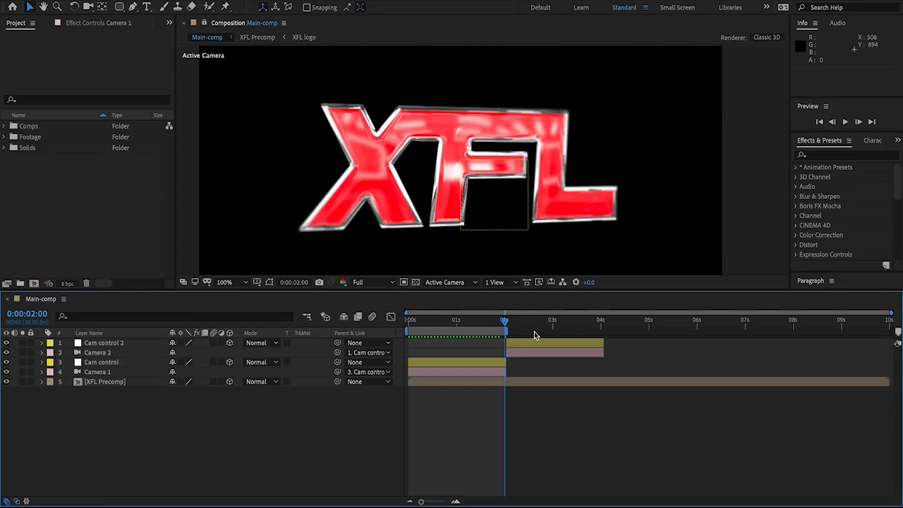
Shift the work area over the duplicated layers and reveal the keyframes of Cam control 2 and Camera 2
left_click_drag(495, 332, 598, 337)
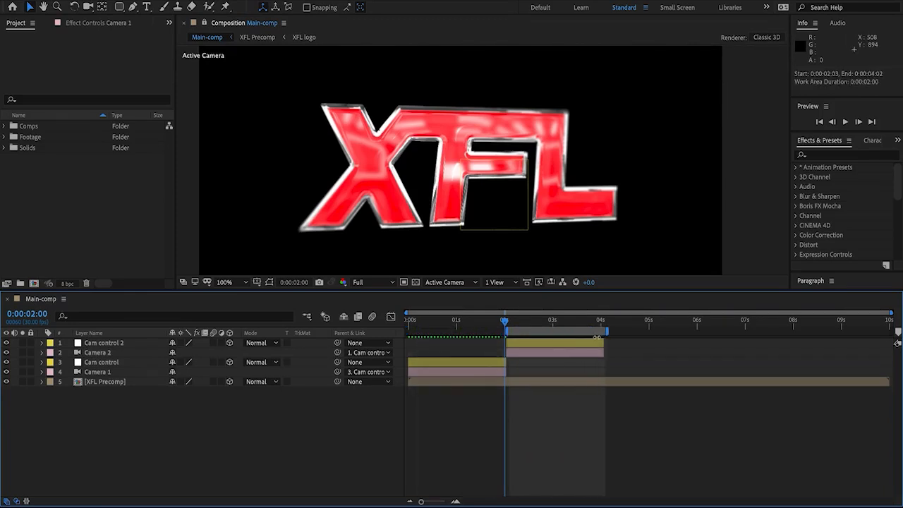
left_click(586, 344)
left_click(582, 350, "shift")
key("u")
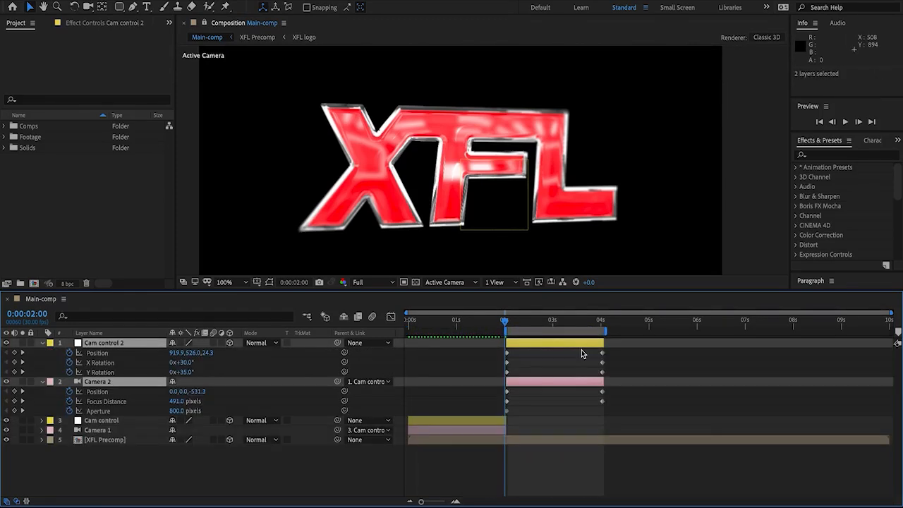
Delete the ending keyframes of Cam control 2 and Camera 2, keeping the current time at their first keyframes
left_click(571, 364)
left_click(21, 363)
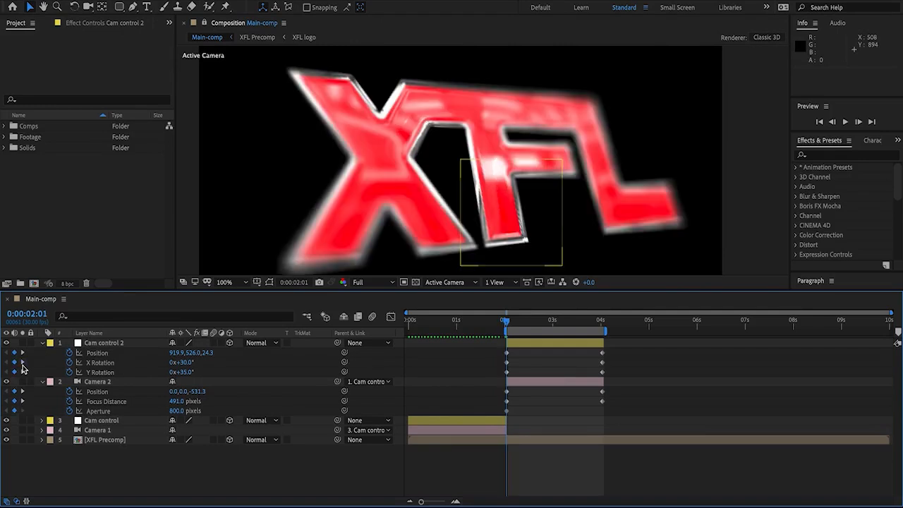
left_click_drag(657, 348, 589, 408)
key("Delete")
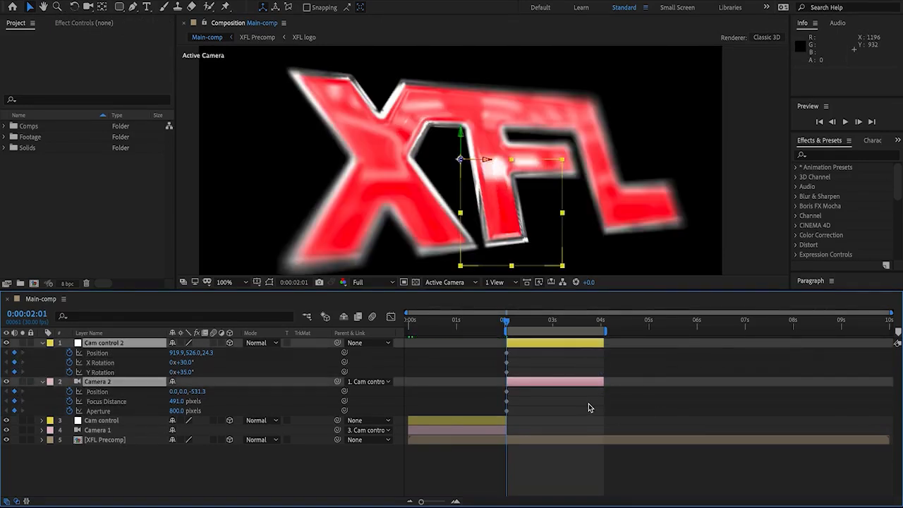
left_click(590, 411)
At 0:00:02:01, reset Cam control 2's X and Y Rotation to 0° and set its X Position to 960.9
left_click(186, 372)
type("0")
left_click(187, 363)
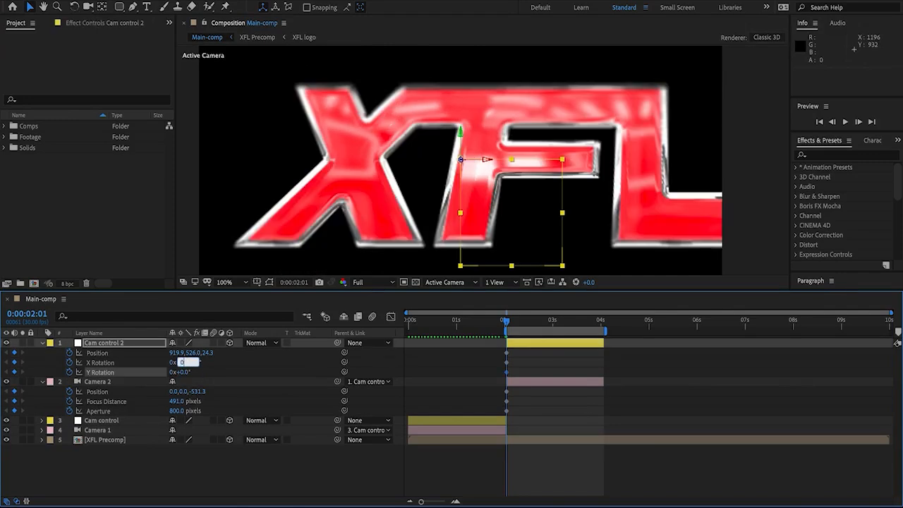
type("0")
key("Return")
left_click_drag(545, 237, 520, 230)
scroll(520, 230, "down", 1)
key("shift+slash")
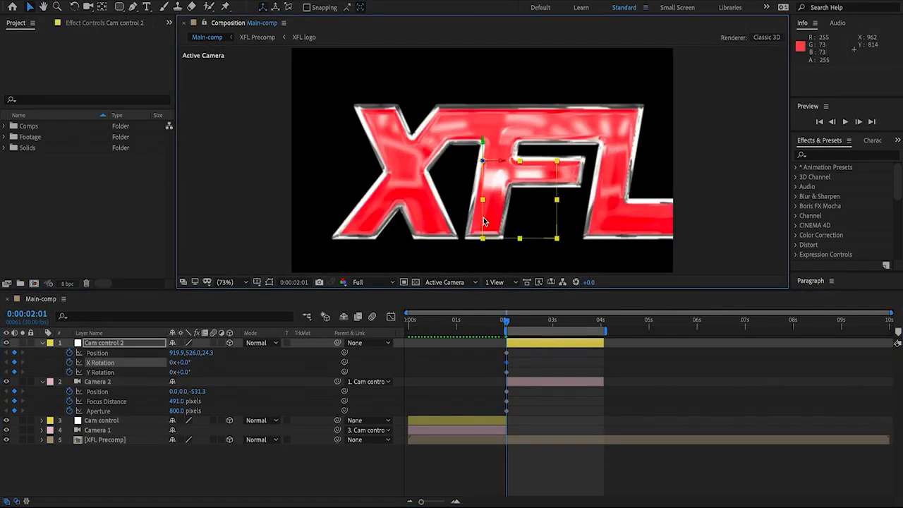
key("ctrl+z")
mouse_move(176, 354)
left_mouse_down()
mouse_move(197, 354)
mouse_move(177, 363)
left_mouse_up()
key("ctrl+z")
Set Cam control 2's X Rotation to 30° and Y Rotation to -35° at 0:00:02:01
left_click(185, 363)
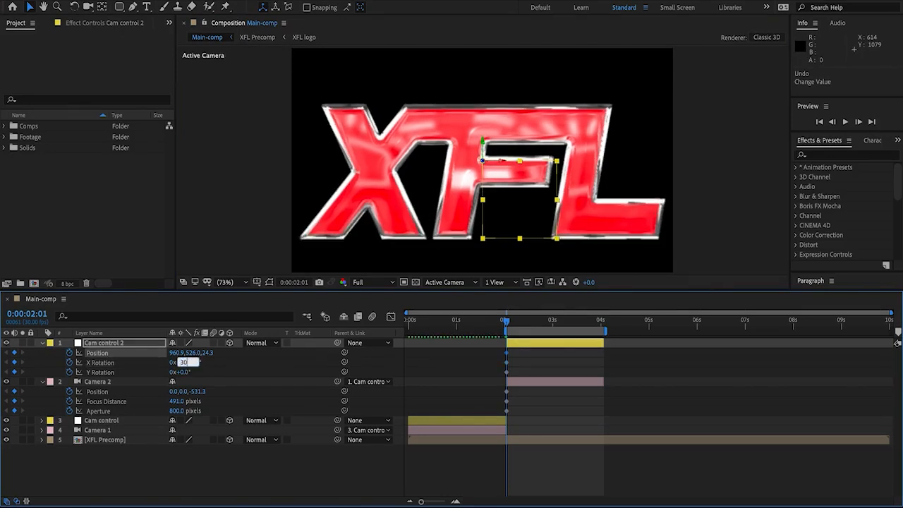
type("30")
key("Return")
left_click(185, 371)
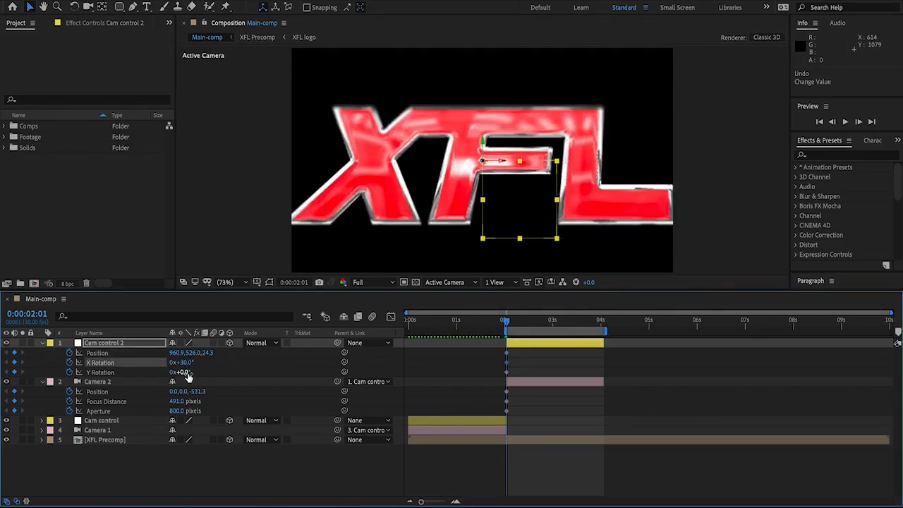
left_click_drag(186, 374, 175, 382)
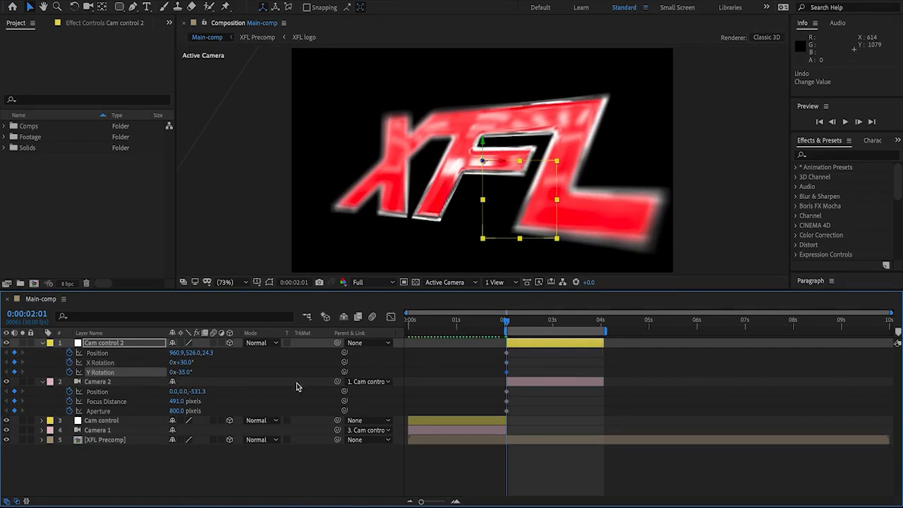
At 0:00:04:01, set Cam control 2's Y Rotation to -17° and Camera 2's Z Position to -671.3 and Focus Distance to 614 pixels, and preview
left_click(600, 359)
left_click_drag(184, 373, 213, 402)
left_click(680, 368)
left_click(515, 398)
key("space")
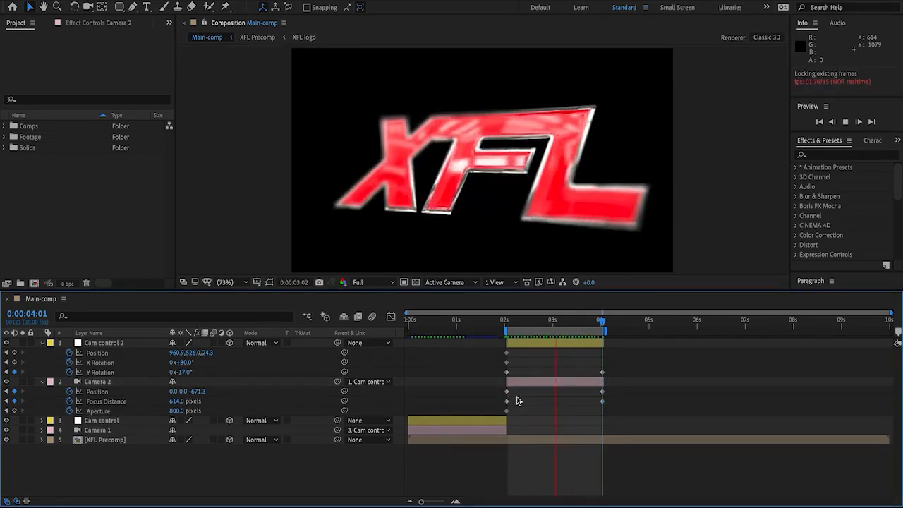
key("space")
At 0:00:04:01, set Camera 2's Z Position to -768.3 and Focus Distance to 712 pixels, and Cam control 2's X Rotation to 10°
left_click(199, 391)
left_click_drag(204, 392, 168, 411)
left_click_drag(185, 363, 227, 404)
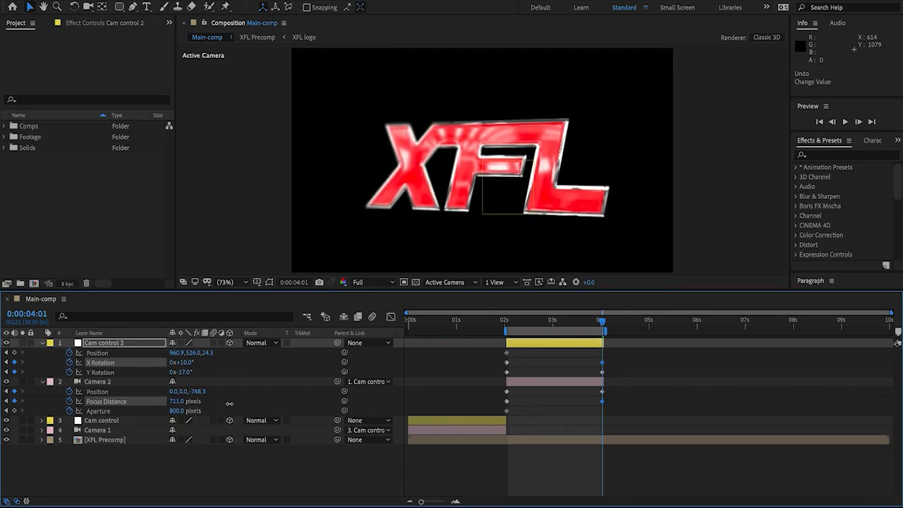
At 0:00:02:01, set Camera 2's Focus Distance to 418 pixels and Aperture to 400 pixels, and Cam control 2's X Position to 1014.9
left_click(508, 323)
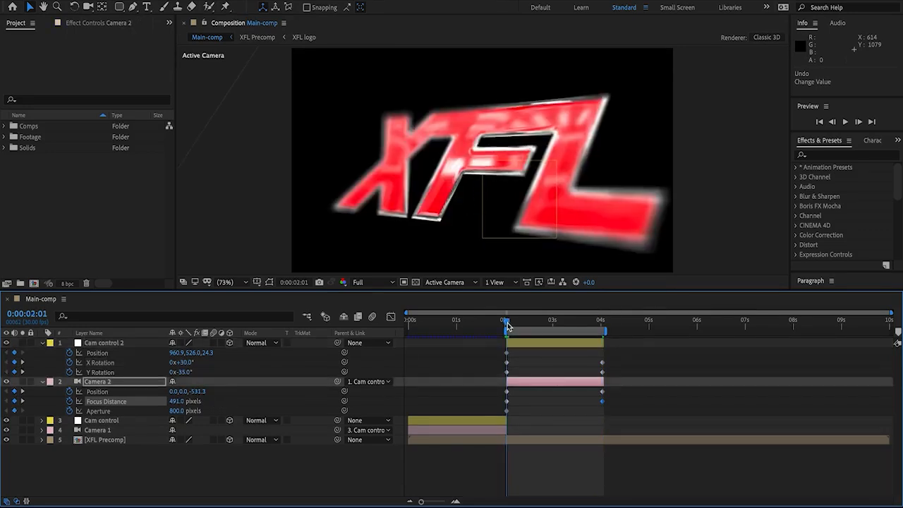
left_click_drag(170, 402, 145, 408)
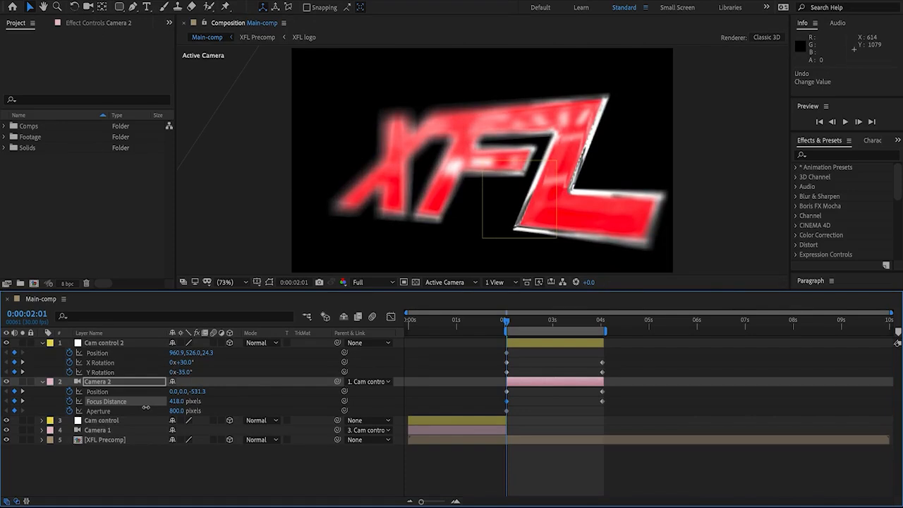
left_click_drag(174, 352, 204, 352)
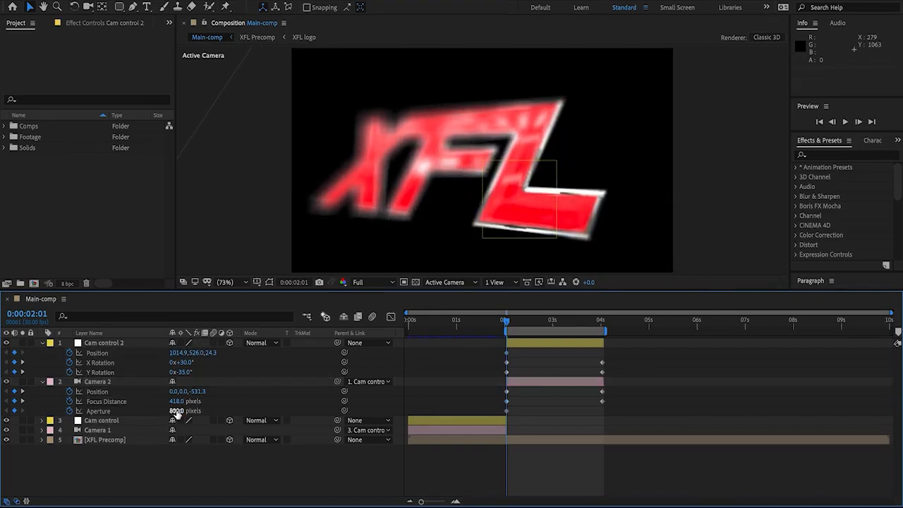
left_click(176, 410)
type("400")
key("Return")
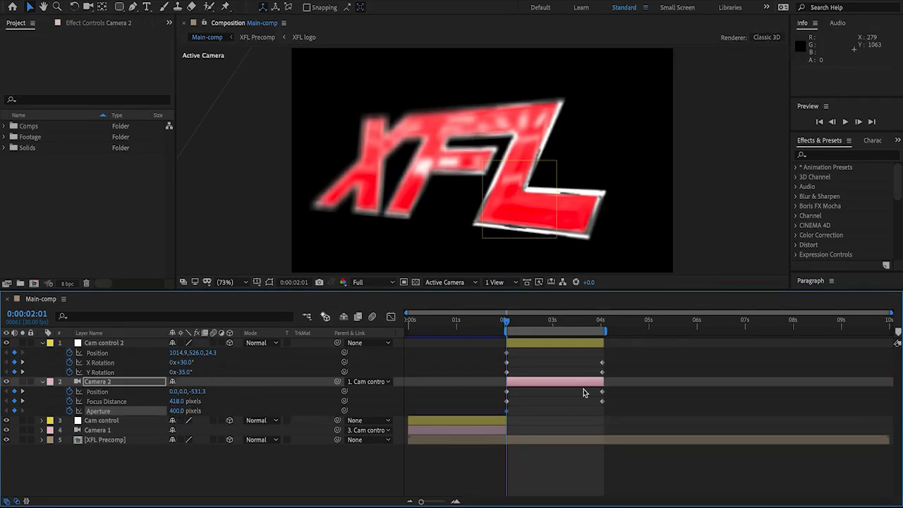
Set Cam control 2's X Position at 0:00:04:01 to 979.9
key("k")
left_click_drag(175, 350, 166, 365)
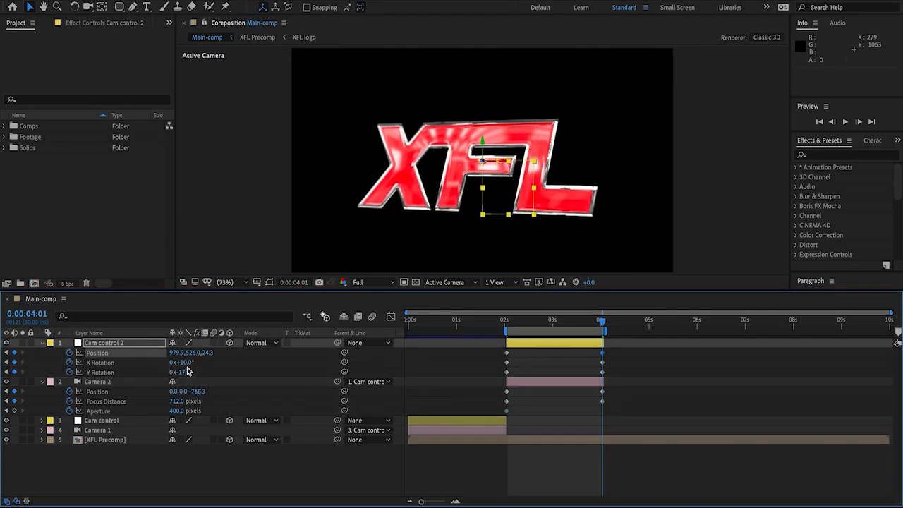
Set the Y Rotation of Cam control 2 to -17° at 0:00:04:01 and preview the camera move
left_click_drag(185, 372, 183, 372)
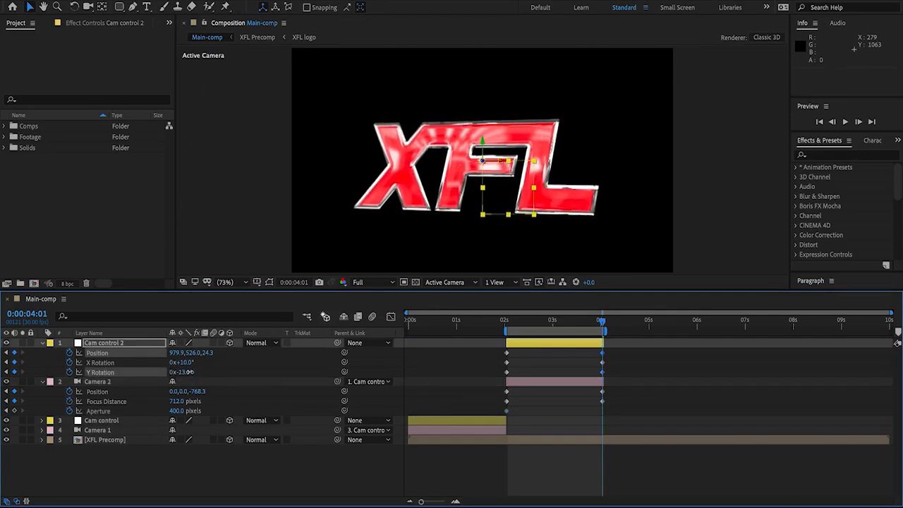
key("space")
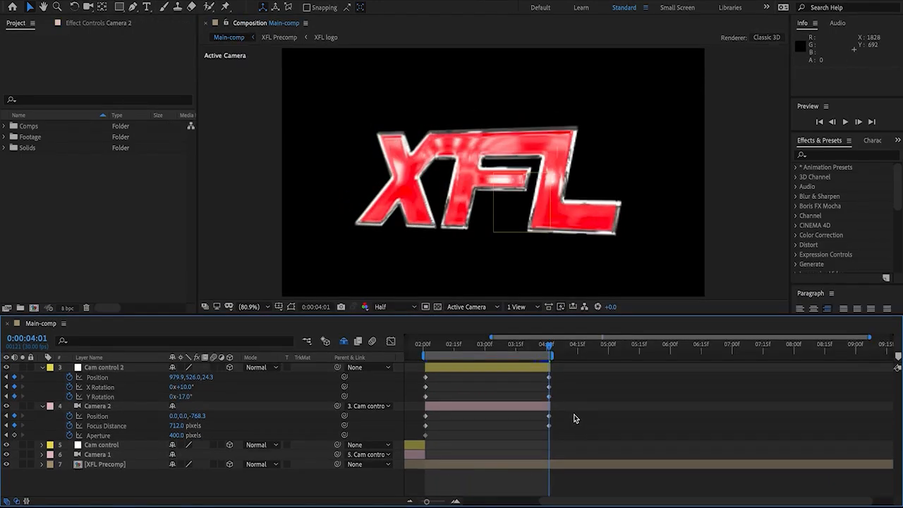
Collapse the keyframed properties of the Cam control 2 and Camera 2 layers
left_click(453, 405)
left_click(475, 369, "shift")
key("u")
left_click(565, 387)
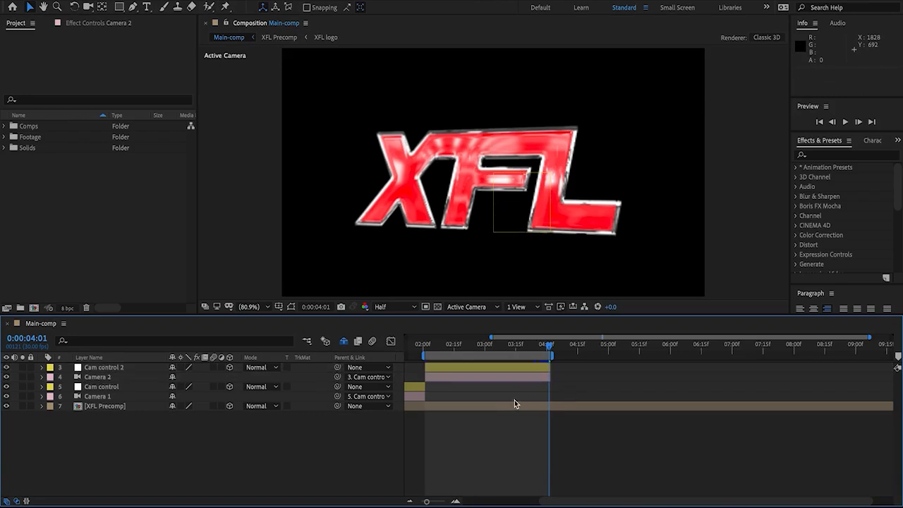
Add a new two-node camera named Camera 3 to Main-comp
right_click(398, 372)
mouse_move(415, 375)
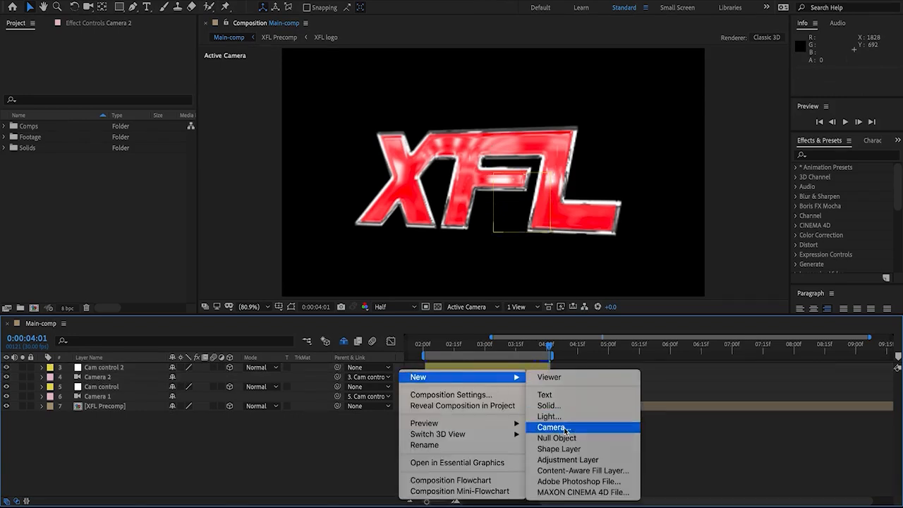
left_click(596, 425)
left_click(457, 130)
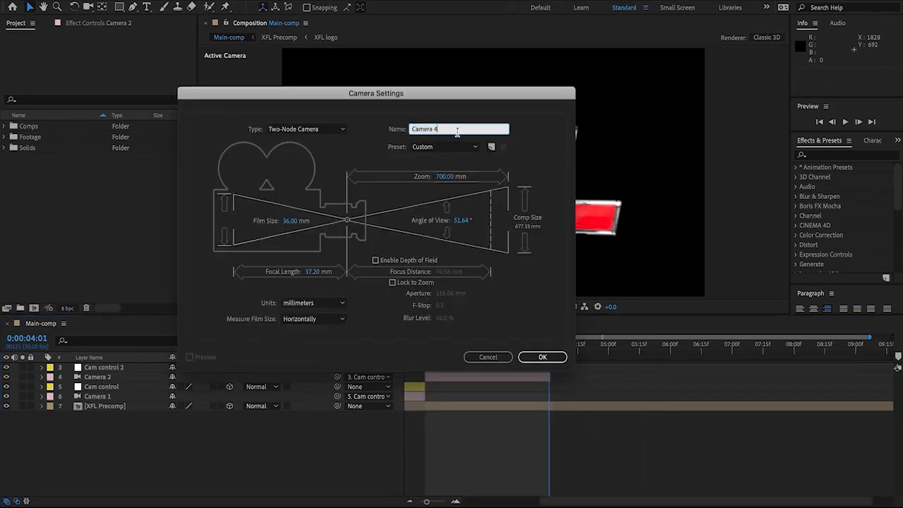
type("3")
key("Return")
Add a null object, rename it Cam control 3 and give it a yellow label
right_click(397, 369)
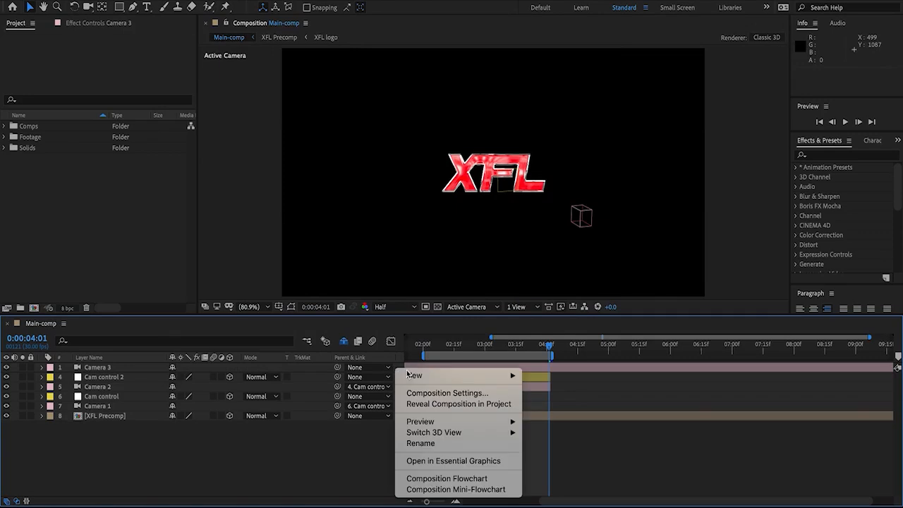
mouse_move(416, 376)
left_click(557, 436)
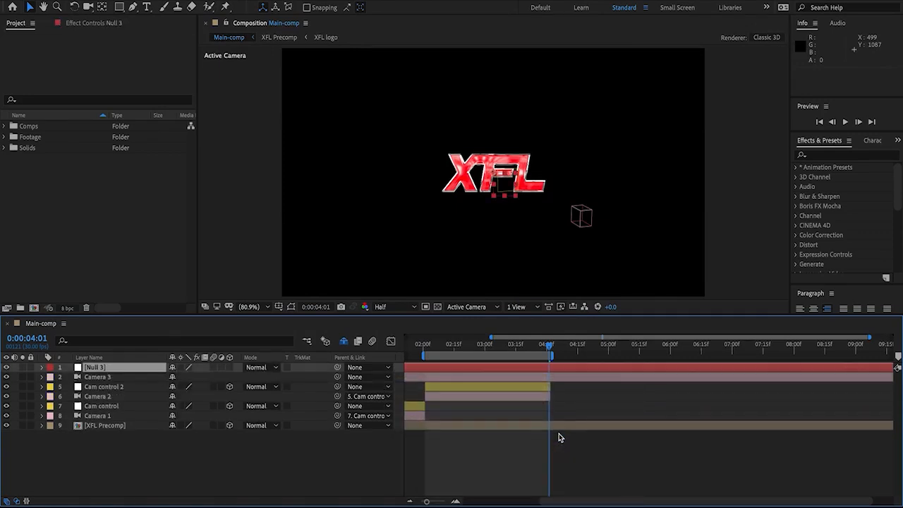
left_click(92, 366)
key("Return")
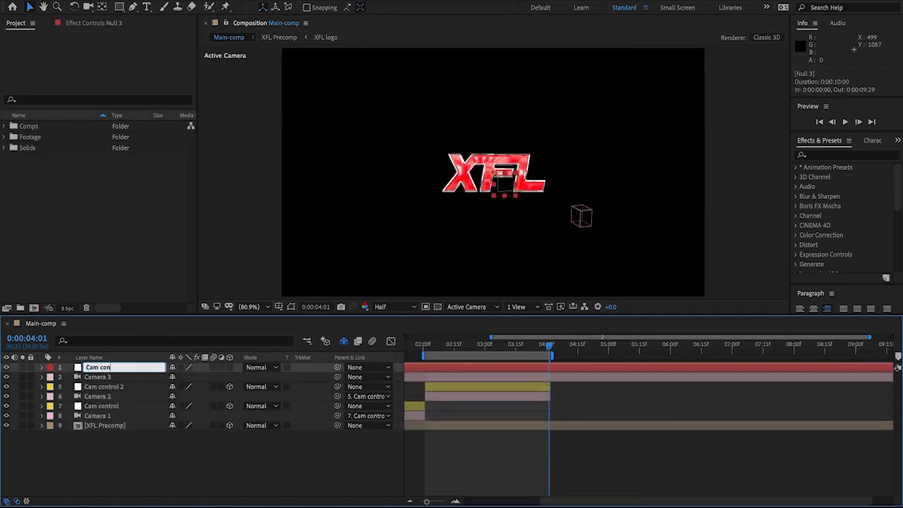
type("Cam control 3")
key("Return")
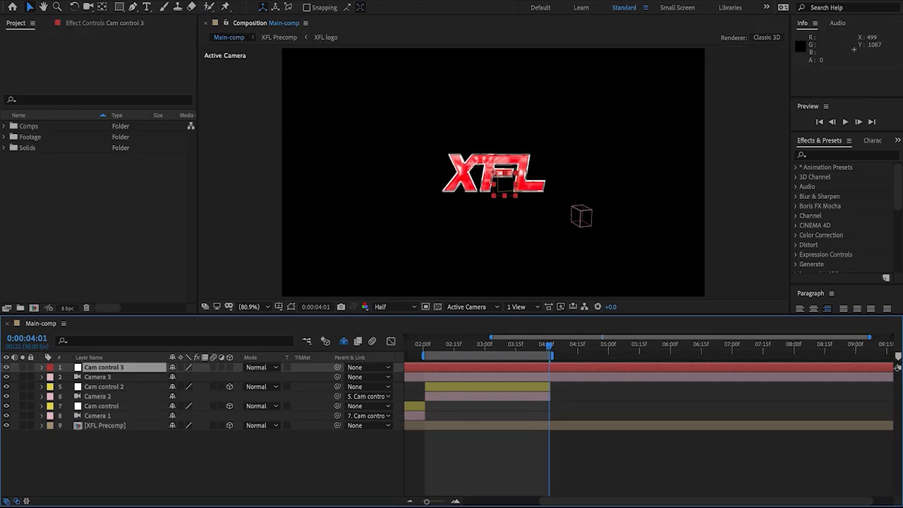
left_click(51, 368)
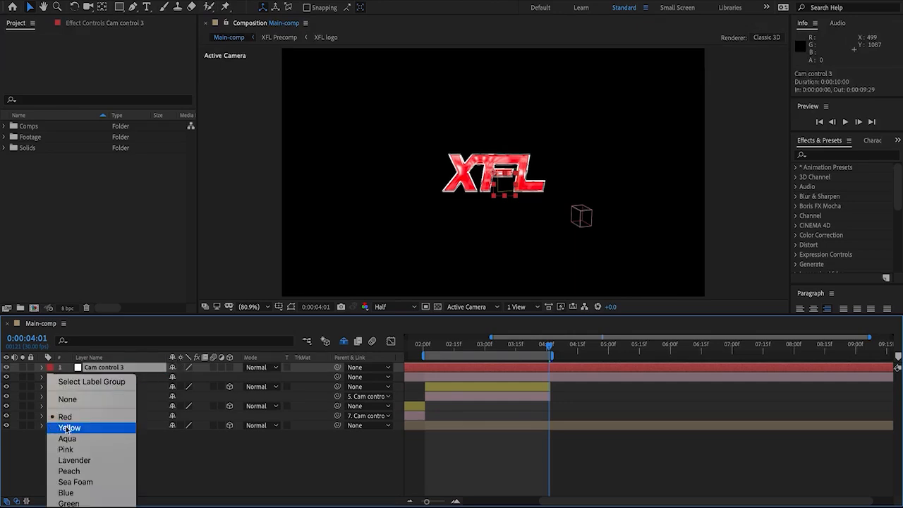
left_click(68, 428)
Parent Camera 3 to Cam control 3 and make the null a 3D layer
left_click(147, 376)
left_click_drag(337, 376, 110, 367)
left_click(229, 369)
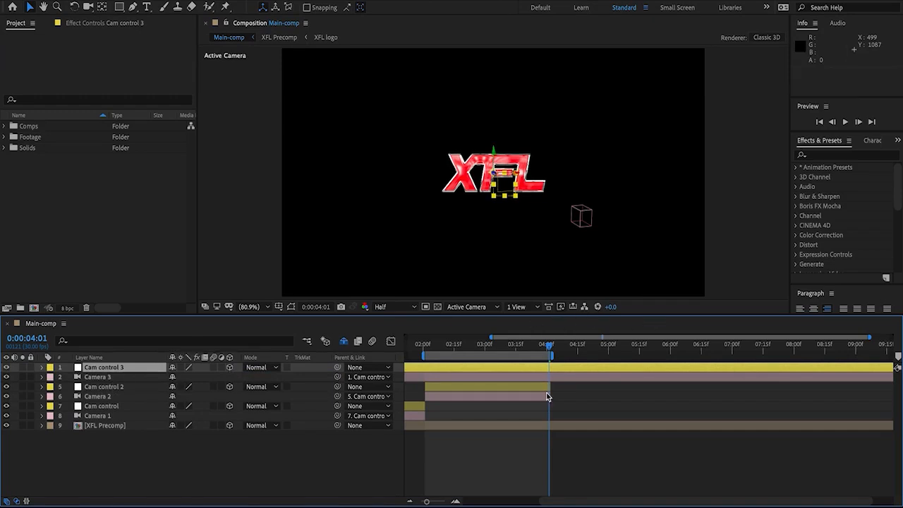
Trim Camera 3 and Cam control 3 to start at 0:00:04:02 and shift the work area to run from 0:00:04:02 to 0:00:06:02
left_click(559, 379)
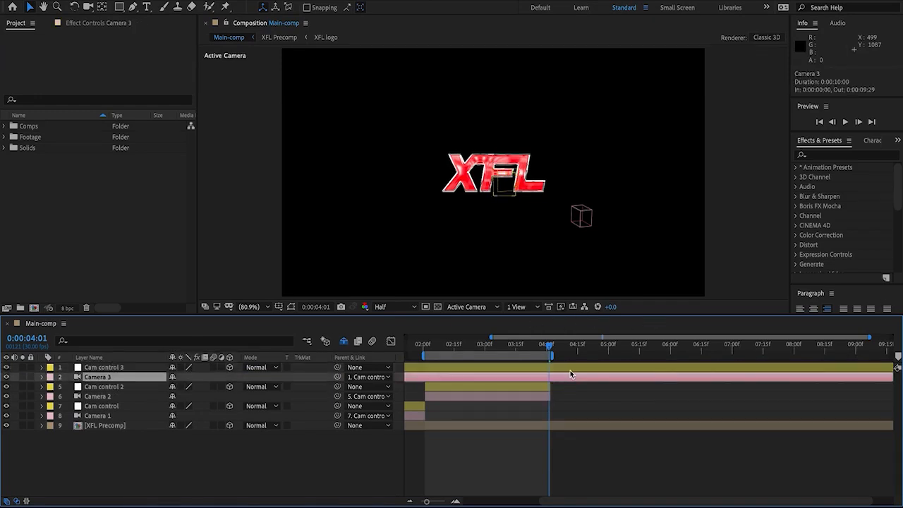
left_click(570, 370, "shift")
key("alt+bracketleft")
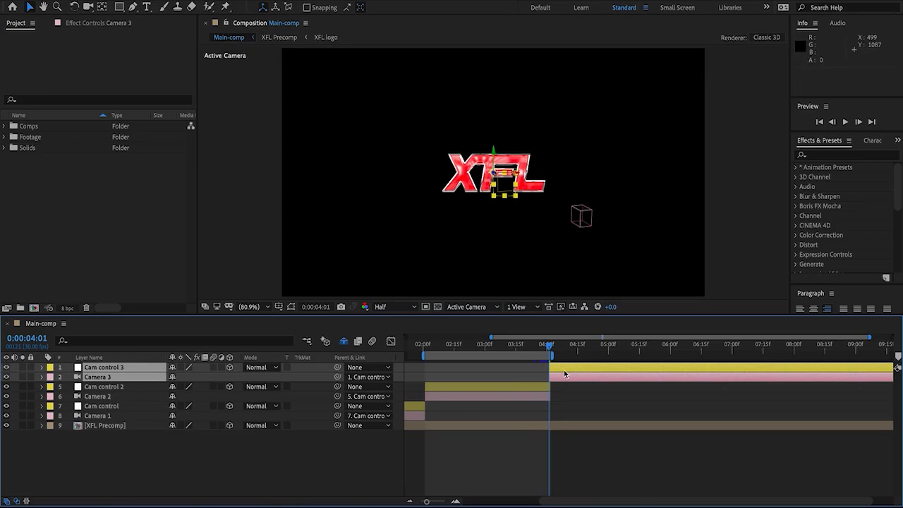
left_click_drag(541, 354, 668, 359)
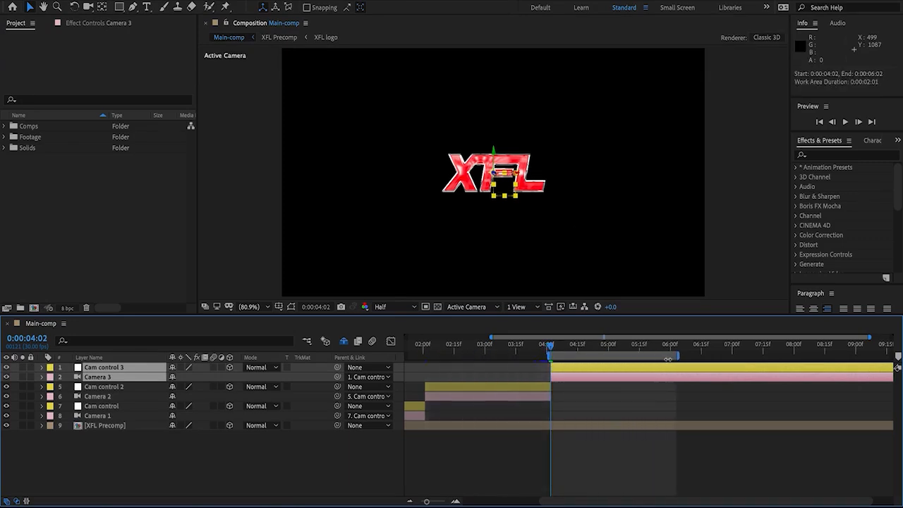
Switch to a two-view layout and move Camera 3 toward the logo in the Top view, to a Z position of about -456
left_click(522, 306)
left_click(531, 329)
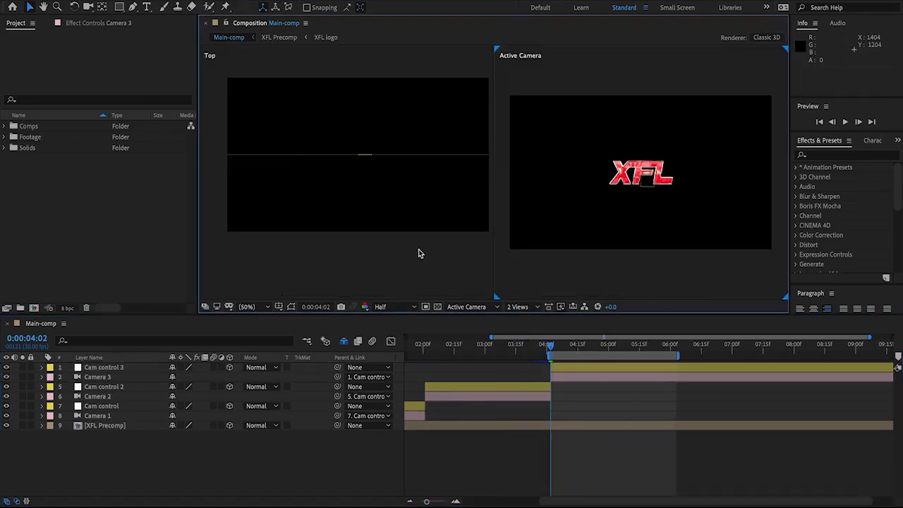
left_click(567, 376)
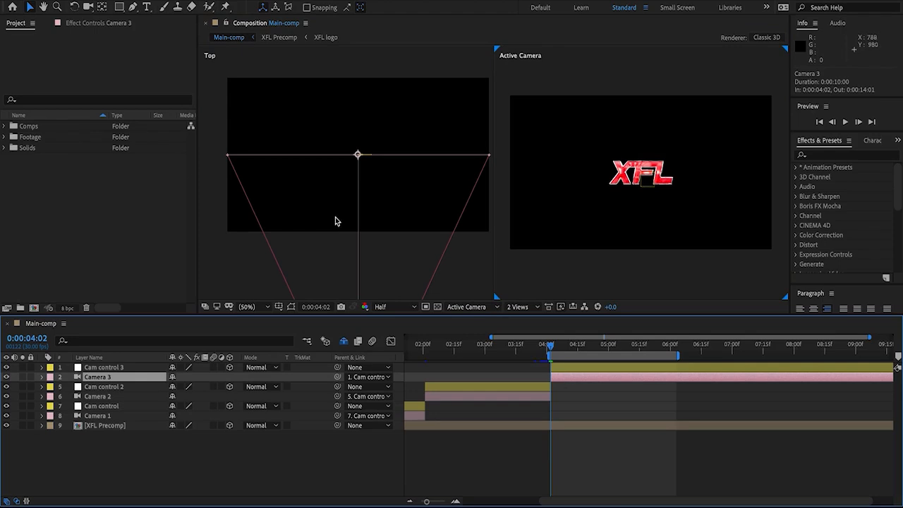
scroll(334, 222, "down", 3)
left_click_drag(352, 294, 356, 182)
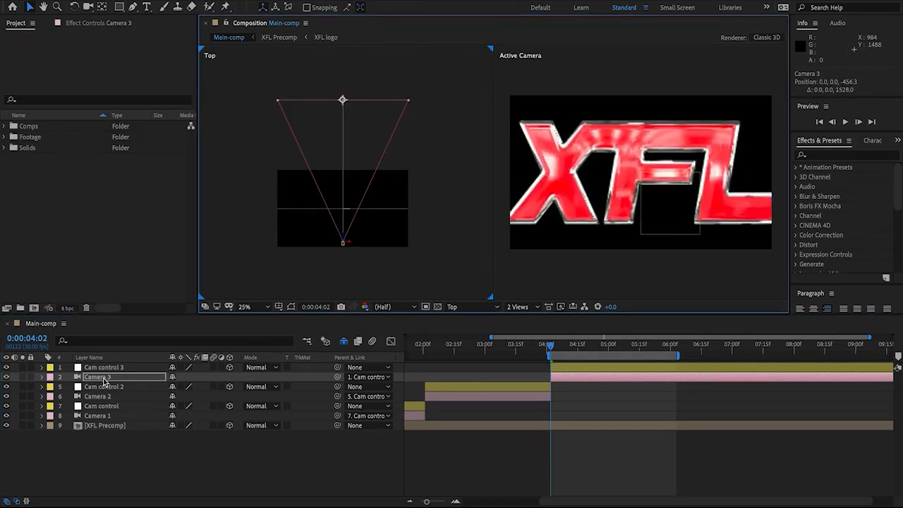
Set the Z value of Camera 3's Point of Interest to 0
left_click(104, 377)
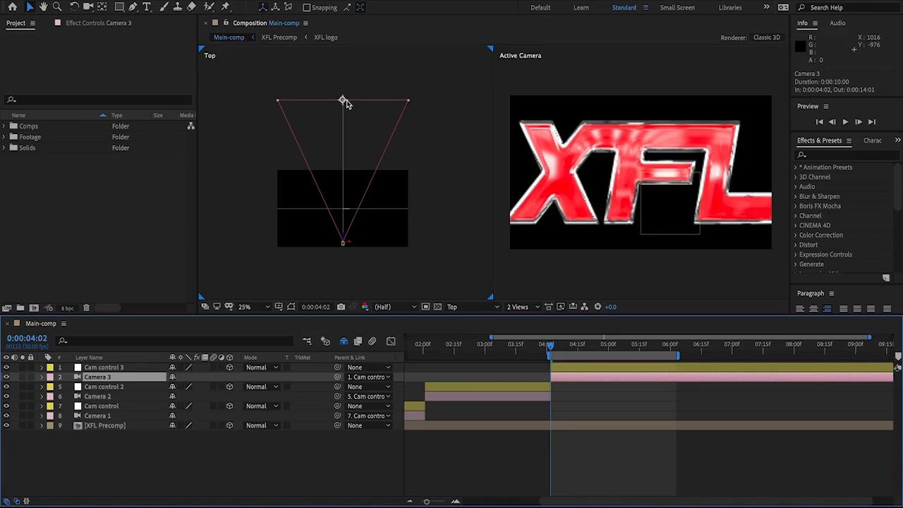
key("a")
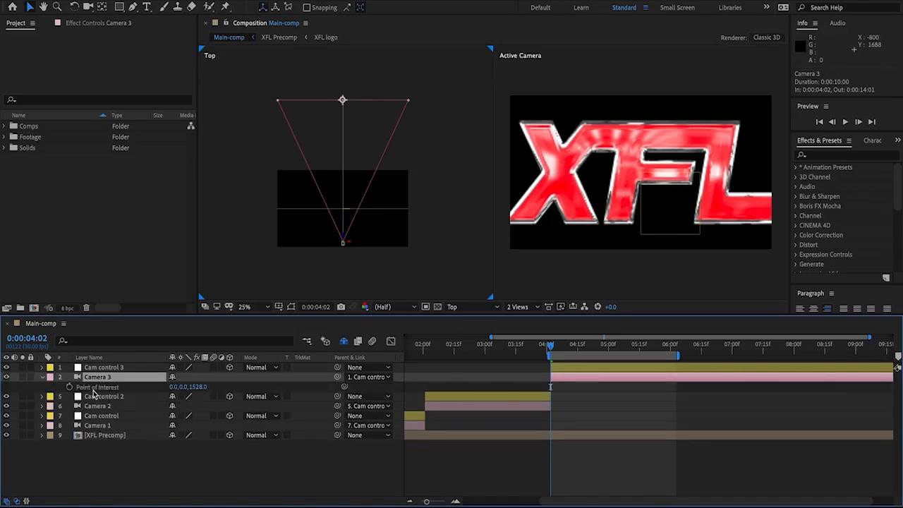
left_click(199, 387)
type("0")
key("Return")
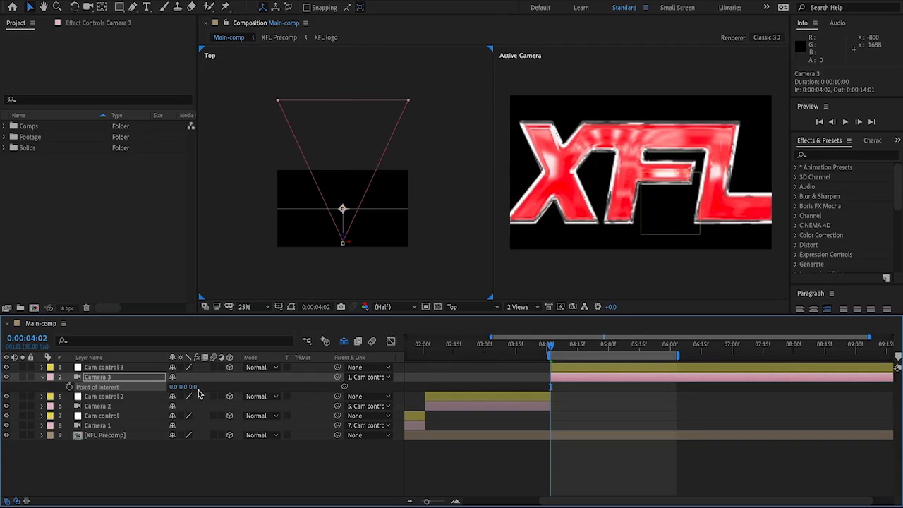
Offset Camera 3's Point of Interest to 53, 73, 0
scroll(335, 217, "up", 2)
left_click_drag(336, 220, 342, 111)
left_click_drag(337, 190, 335, 161)
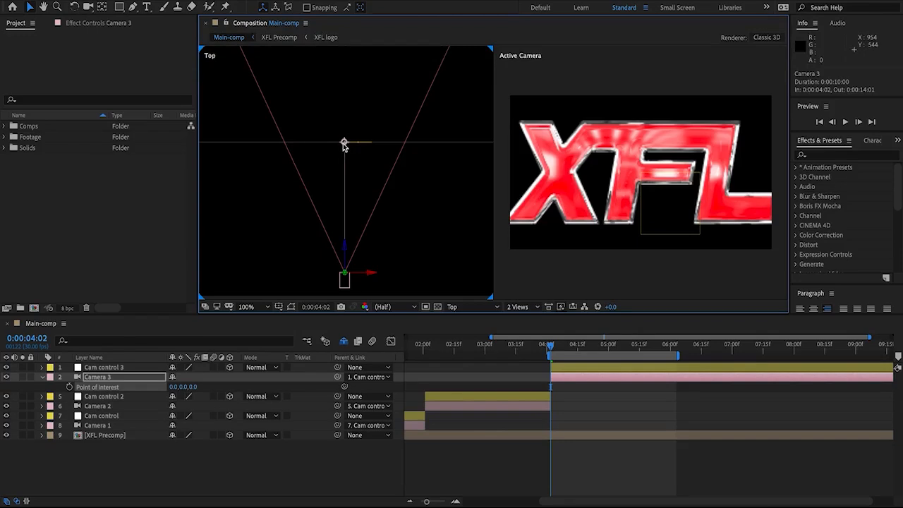
left_click_drag(175, 387, 208, 387)
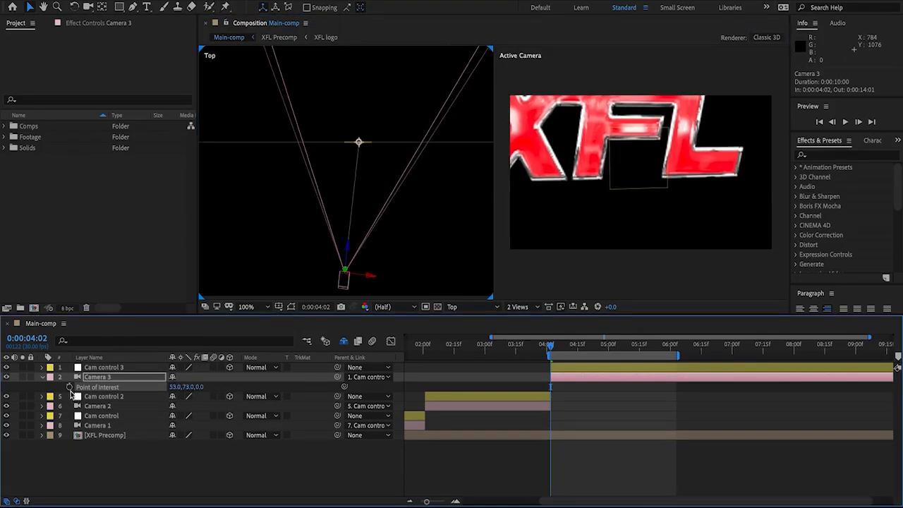
Set Camera 3's Z position to -330.3 and start keyframing its Position at 0:00:04:02
key("p")
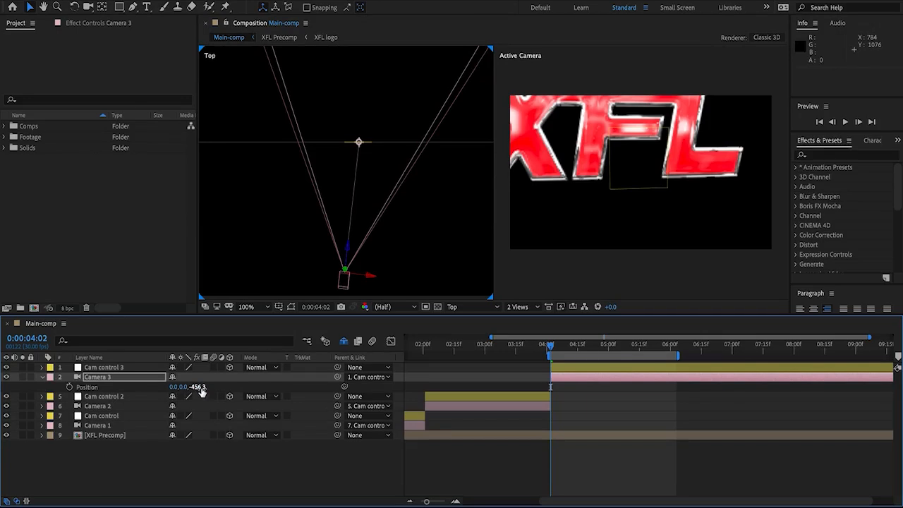
left_click_drag(205, 388, 285, 470)
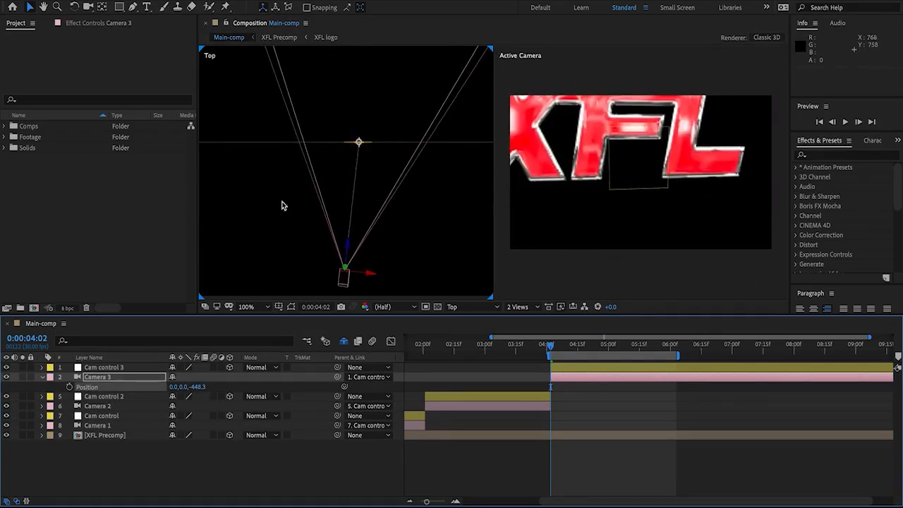
left_click_drag(203, 388, 69, 386)
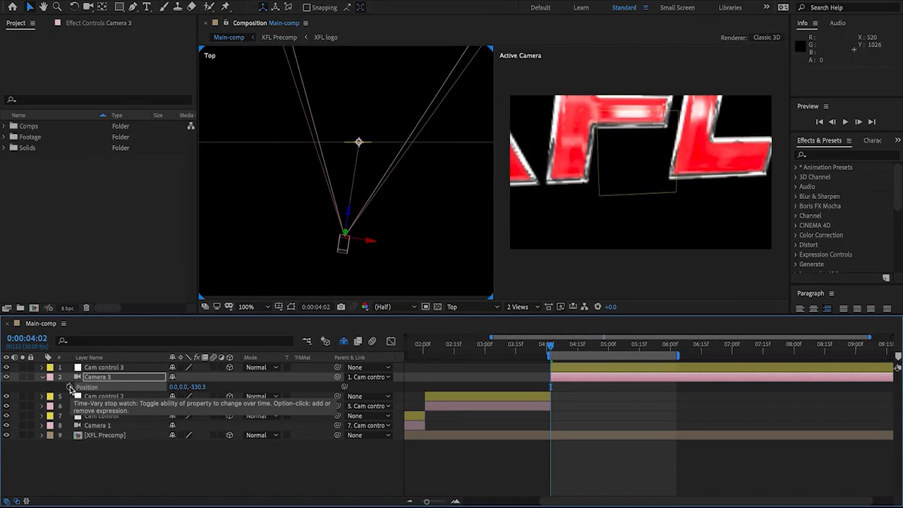
left_click(70, 385)
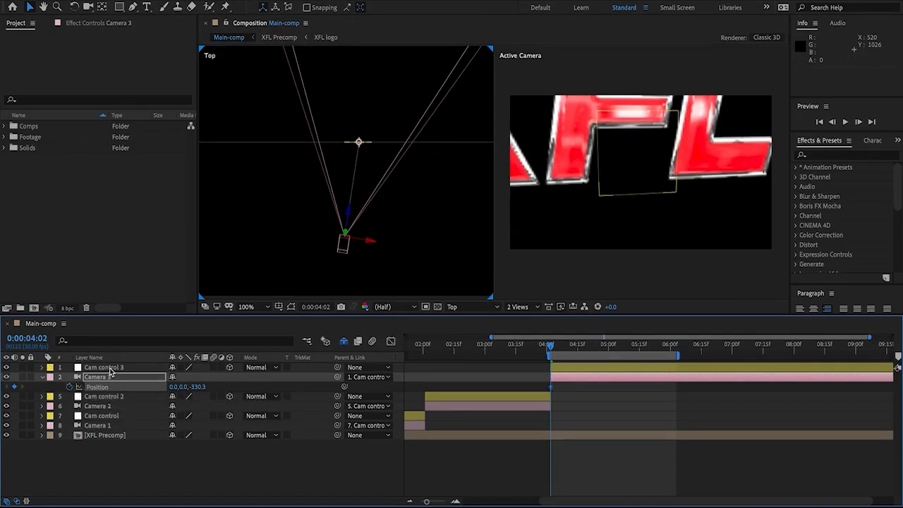
Start keyframing Cam control 3's Position, Orientation, X Rotation and Y Rotation at 0:00:04:02
left_click(110, 371)
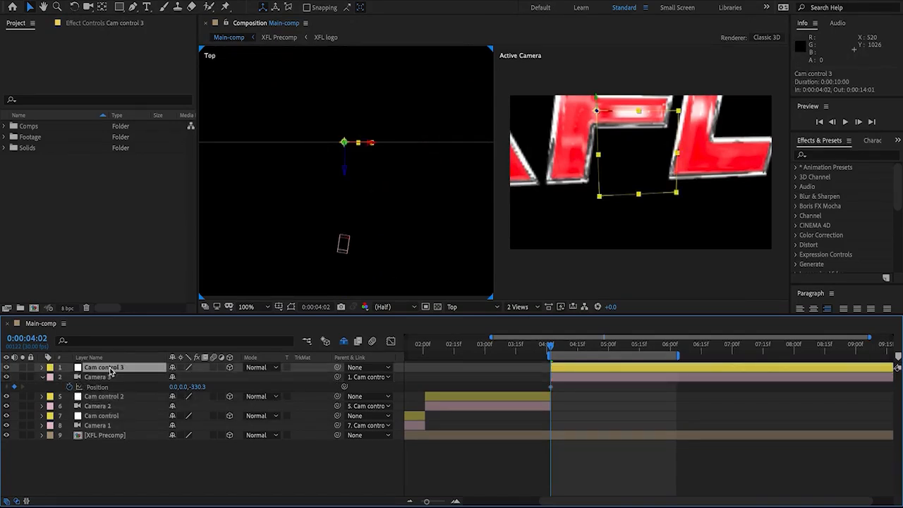
key("p")
left_click(70, 378)
key("shift+r")
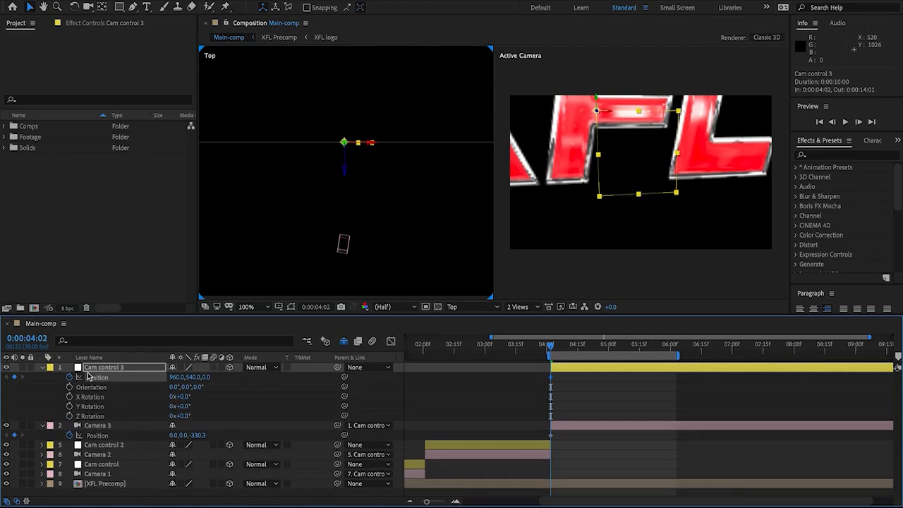
left_click(70, 387)
left_click(70, 396)
left_click(70, 406)
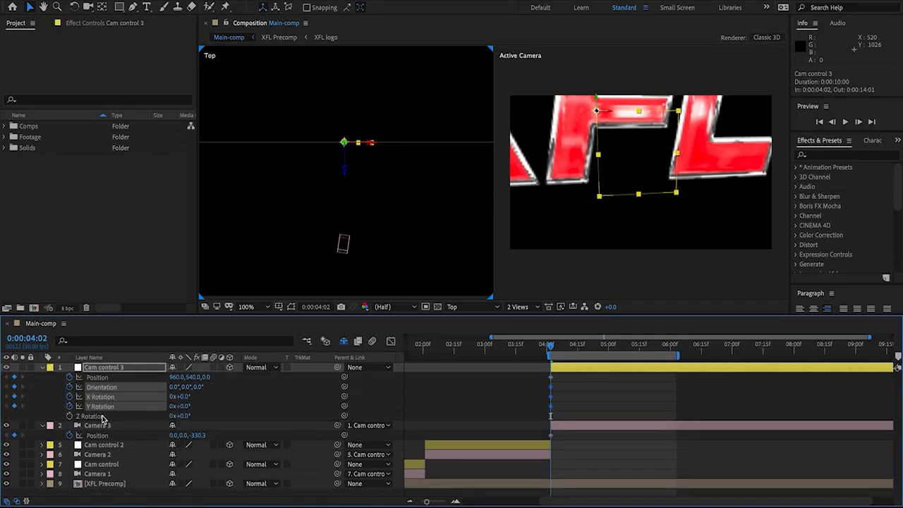
At 0:00:04:02, set Cam control 3's Position to 841, 465, 0, Orientation Y to 18°, X Rotation to 54°, Y Rotation to -6°, and Camera 3's Z to -425.3
key("ctrl+z")
left_click_drag(176, 378, 144, 380)
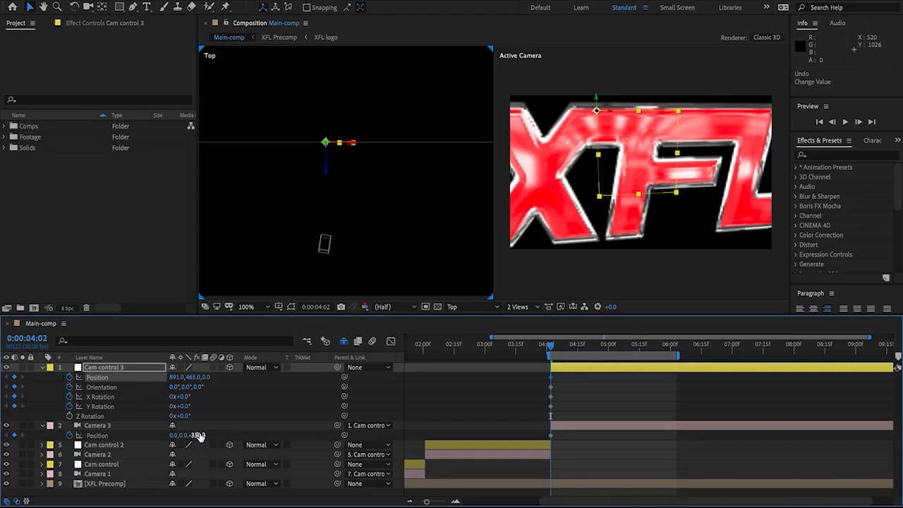
left_click_drag(199, 435, 183, 408)
left_click_drag(185, 396, 159, 384)
At 0:00:06:00, set Cam control 3's Orientation, X Rotation and Y Rotation to 0°
left_click(675, 353)
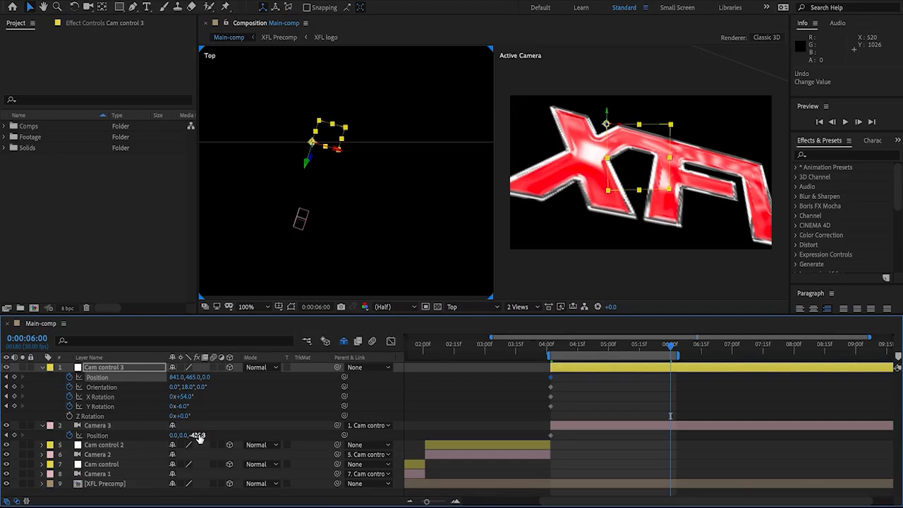
left_click(186, 407)
type("0")
left_click(186, 397)
type("0")
left_click(186, 387)
type("0")
left_click(246, 398)
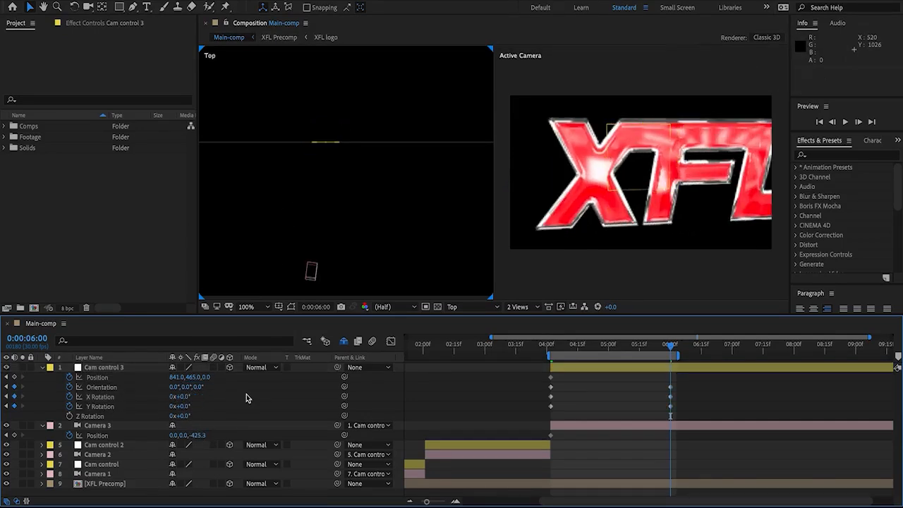
At 0:00:06:00, set Camera 3's Z position to -1562.3 and Cam control 3's Position to 895, 478, 0, and preview the move
left_click_drag(198, 436, 48, 503)
left_click_drag(177, 377, 204, 377)
left_click(725, 398)
key("space")
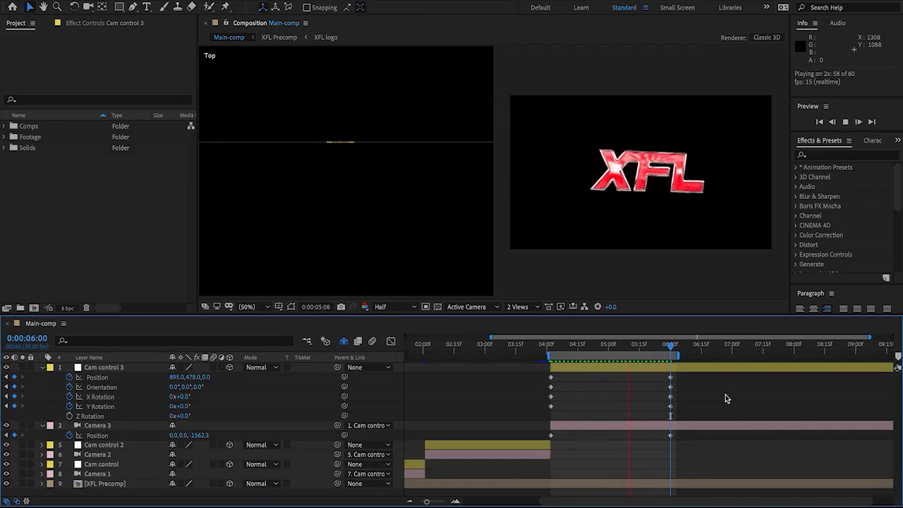
key("space")
Apply Easy Ease to all keyframes of Cam control 3 and Camera 3
left_click_drag(693, 379, 573, 416)
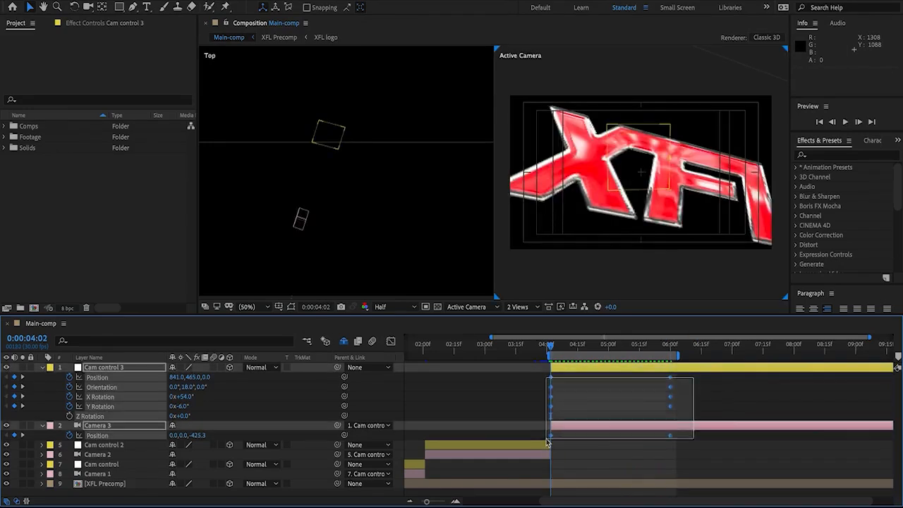
right_click(551, 324)
mouse_move(634, 453)
left_click(703, 485)
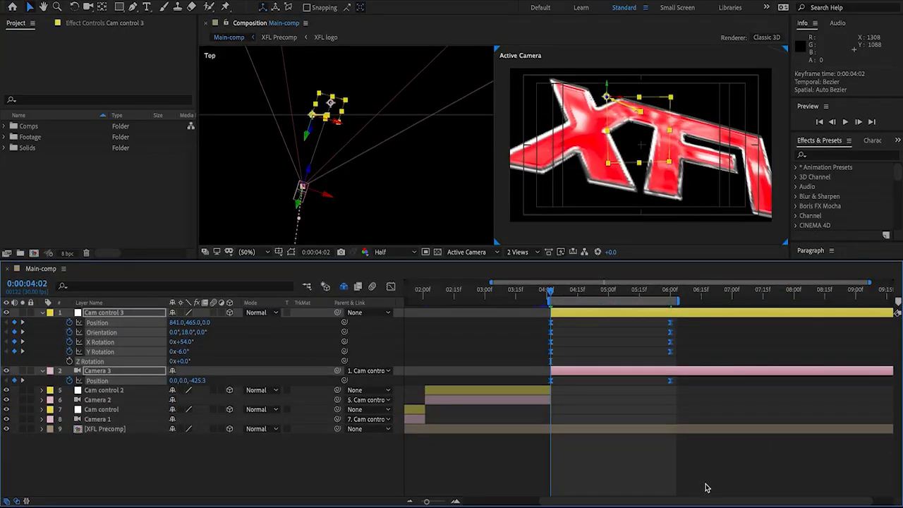
Preview the third shot and raise the incoming ease influence of the end keyframes on Cam control 3 and Camera 3 to about 72%
left_click(648, 335)
key("space")
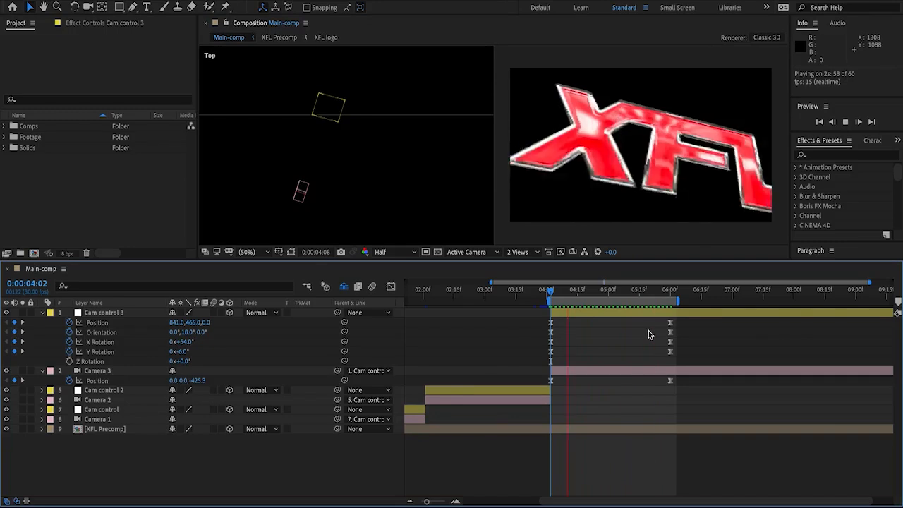
key("space")
left_click_drag(683, 326, 652, 386)
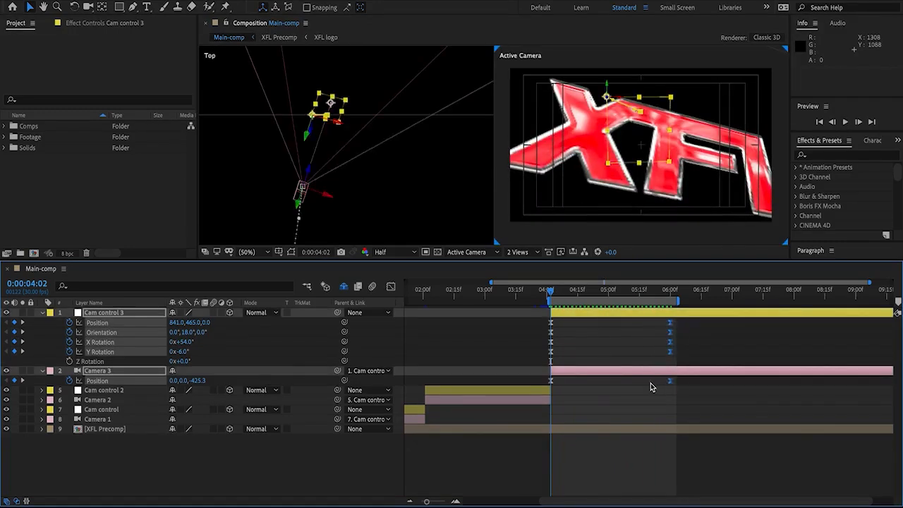
left_click(390, 287)
left_click_drag(690, 443, 627, 464)
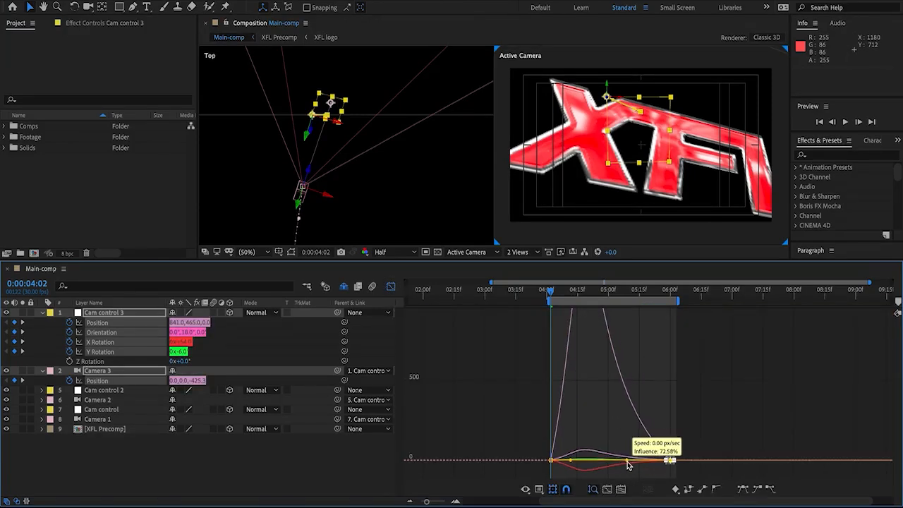
Shorten the outgoing ease of Camera 3's first Position keyframe so the speed curve peaks almost immediately, and preview the move
left_click(169, 451)
left_click(120, 382)
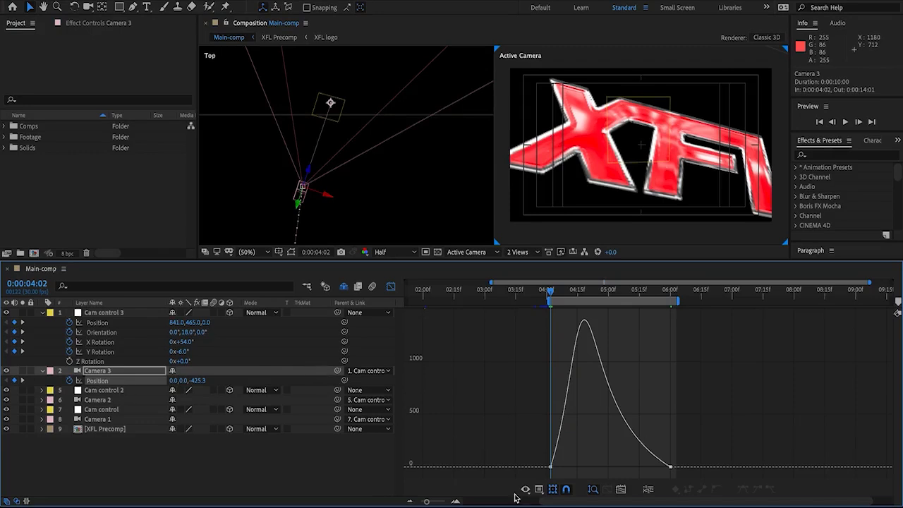
key("ctrl+a")
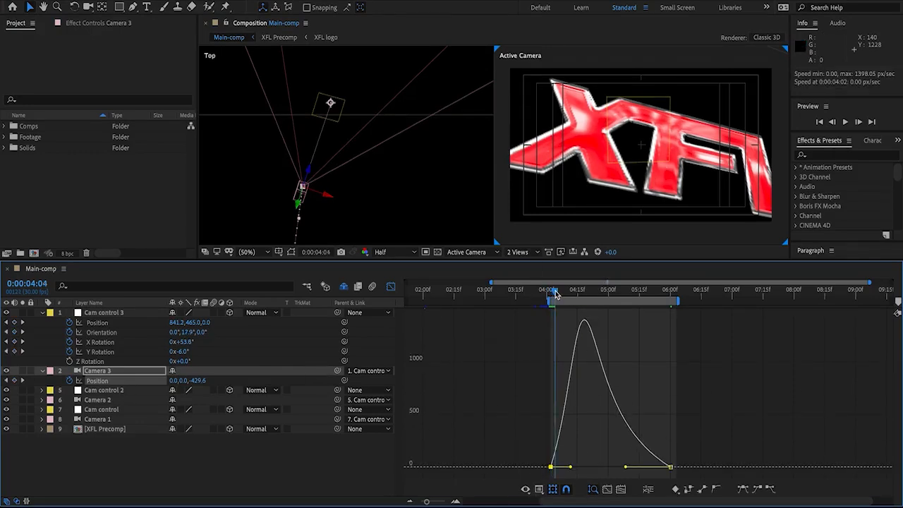
left_click_drag(570, 468, 553, 471)
key("space")
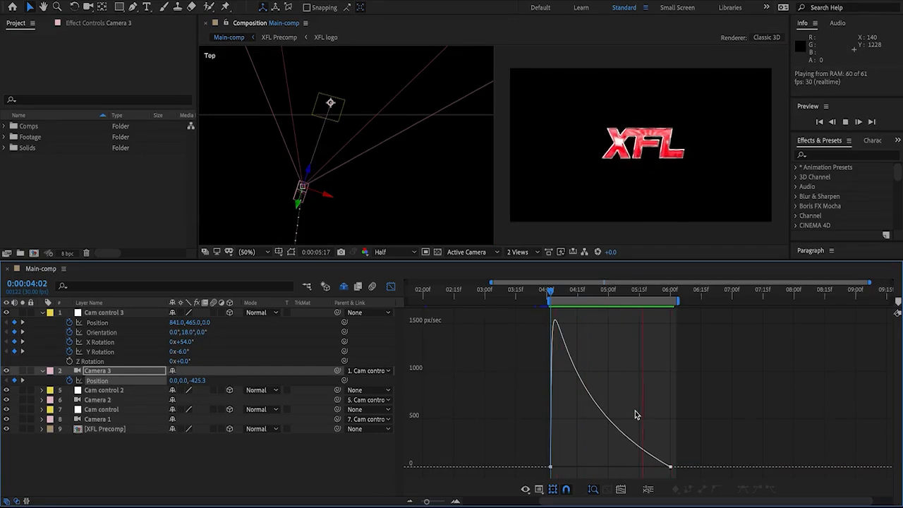
key("space")
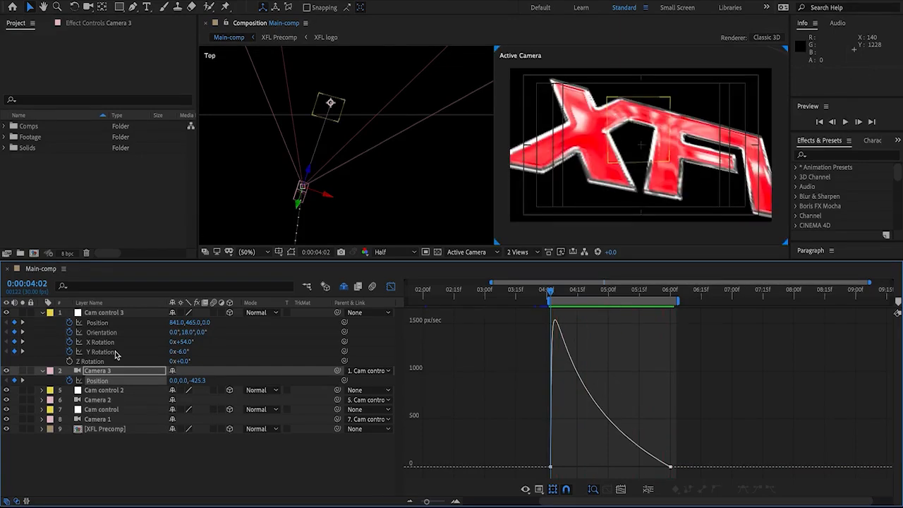
Shorten the outgoing ease of Cam control 3's first Position, Orientation, X Rotation and Y Rotation keyframes, preview, and return to the layer bars
left_click(117, 352)
left_click(130, 335, "shift")
left_click(99, 323, "shift")
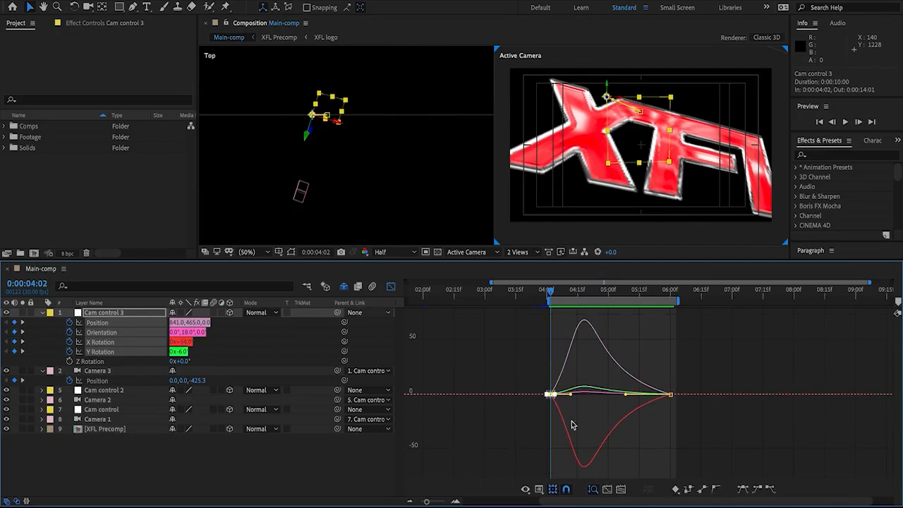
left_click_drag(571, 397, 562, 397)
key("space")
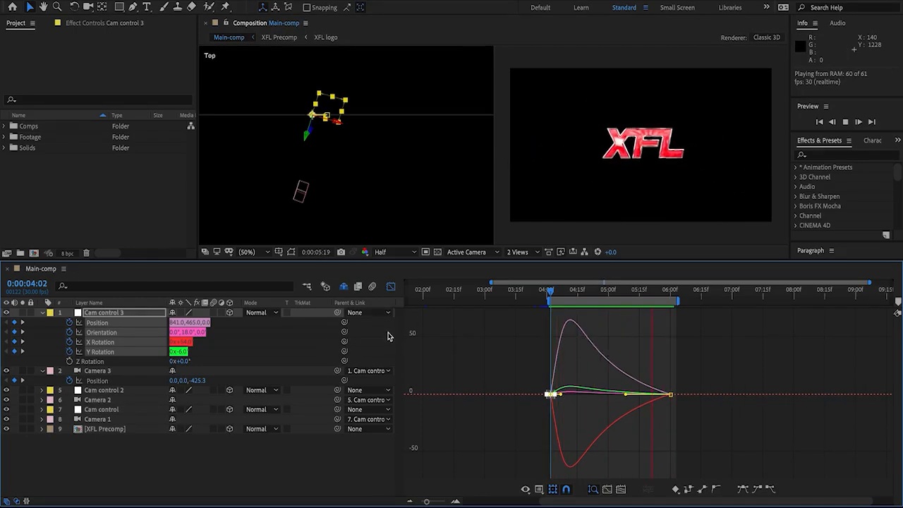
key("space")
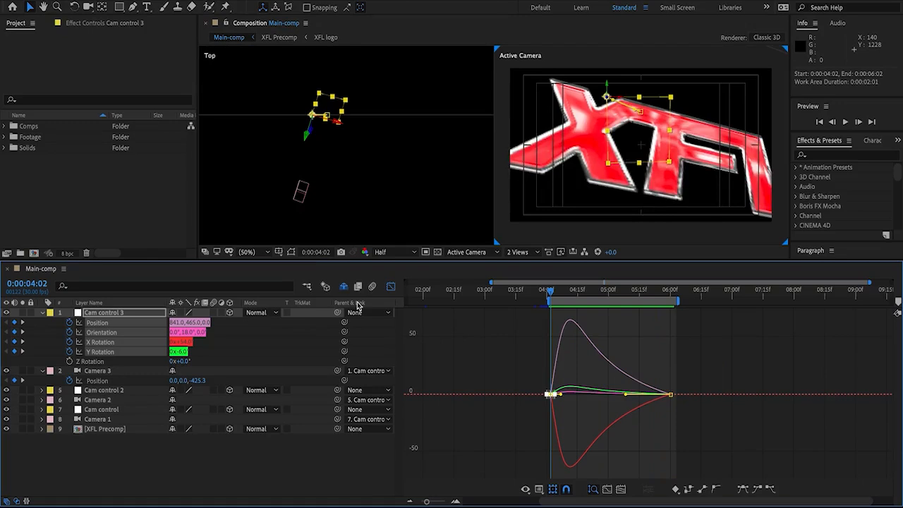
left_click(390, 290)
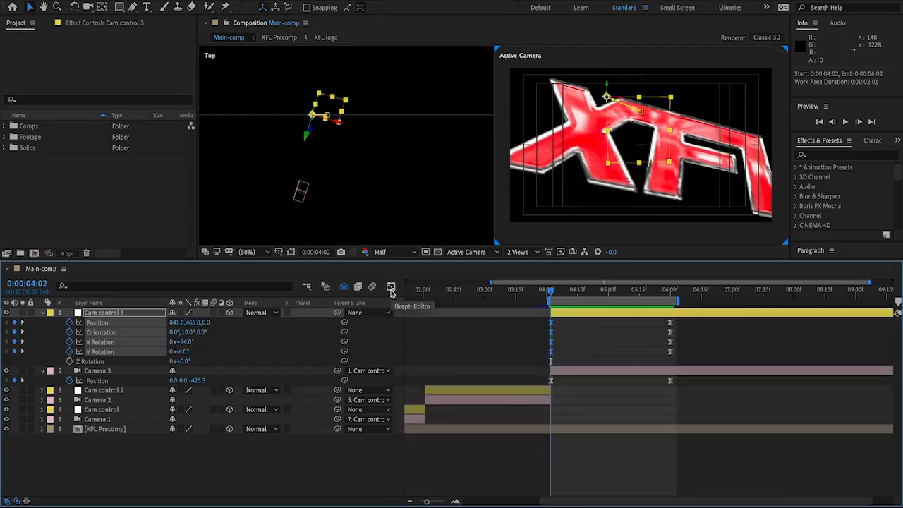
left_click(282, 340)
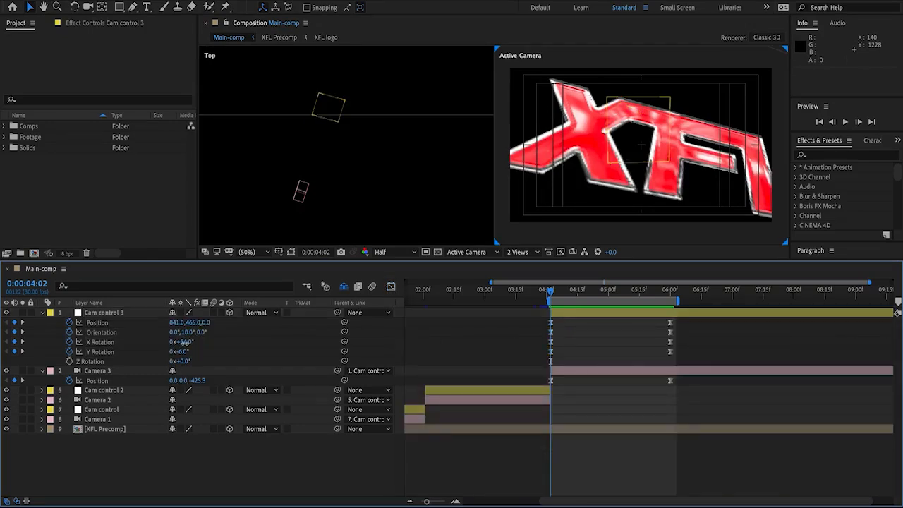
At 0:00:04:02, set Cam control 3's Orientation Y to 20°, X Rotation to 57° and Y Rotation to -4°, and preview the shot
left_click(185, 342)
type("60")
left_click(189, 332)
type("20")
left_click(184, 343)
type("57")
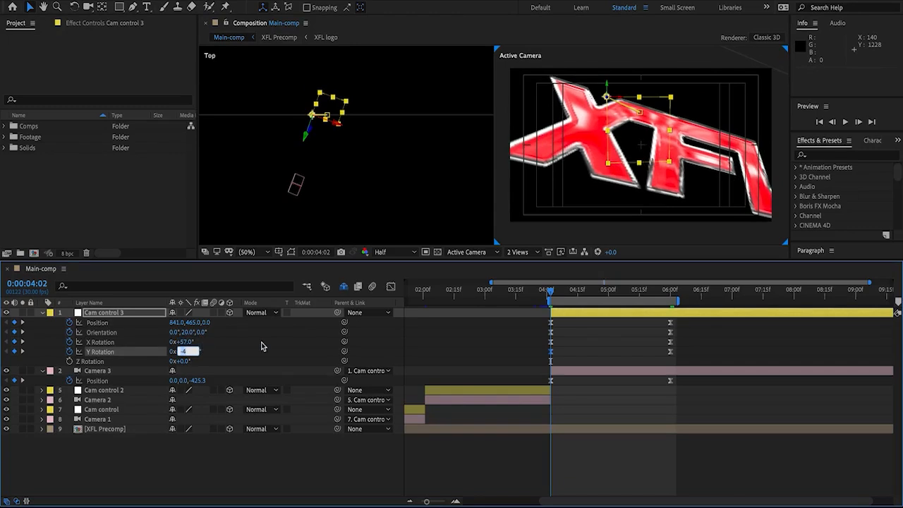
left_click(501, 347)
key("space")
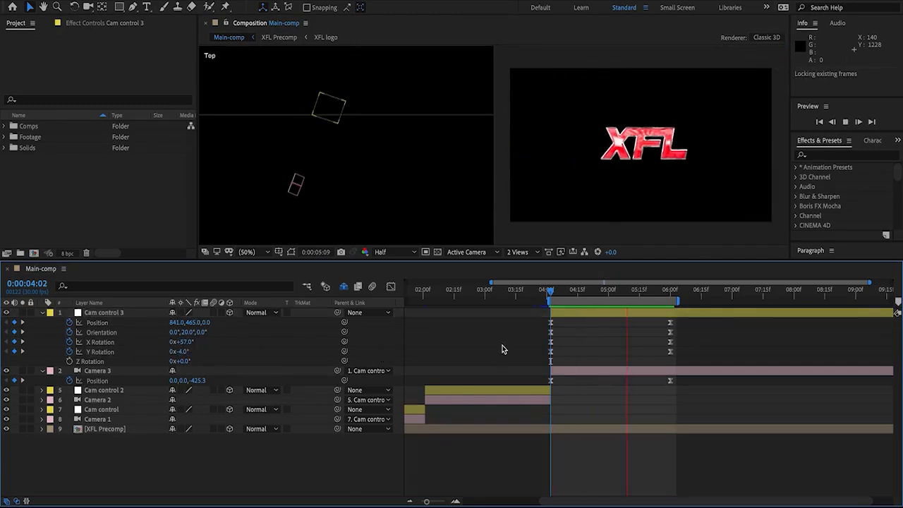
key("space")
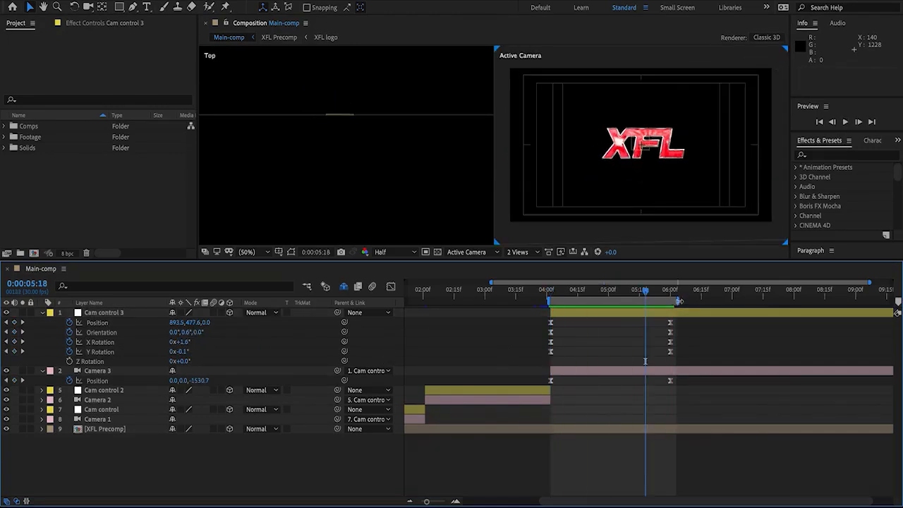
Extend the work area's end to about 0:00:08:00 and move Camera 3's last Position keyframe to 0:00:06:29
left_click_drag(677, 302, 792, 302)
left_click_drag(669, 381, 729, 380)
left_click_drag(663, 292, 658, 319)
key("space")
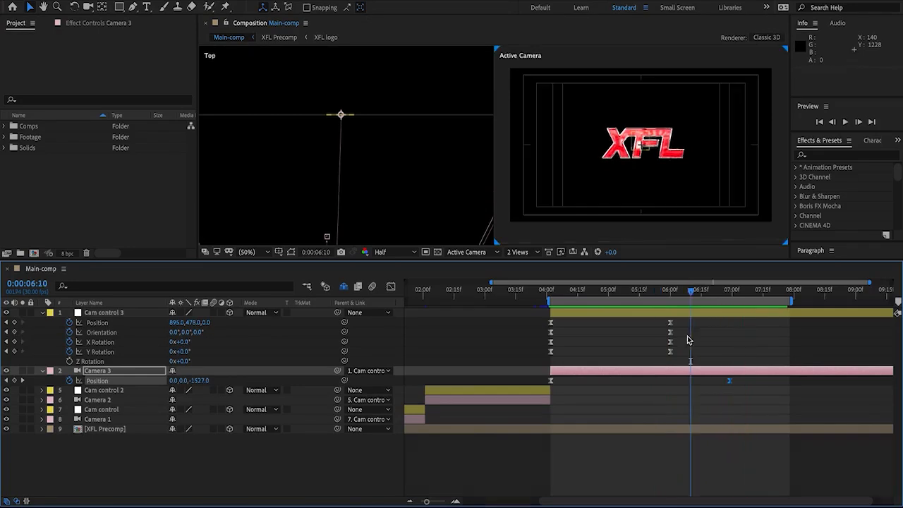
Start the work area at 0:00:00:00, preview the whole sequence, and go to Camera 3's last Position keyframe at 0:00:06:29
left_click(486, 330)
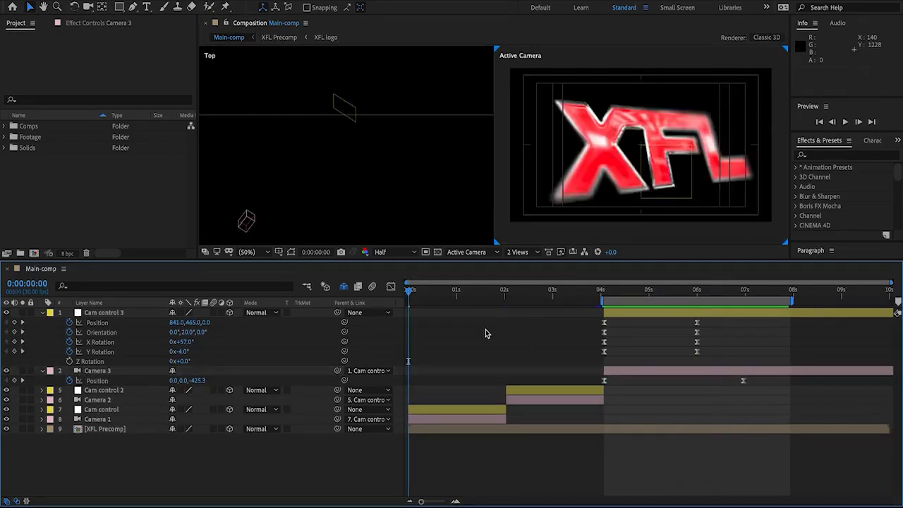
key("b")
key("space")
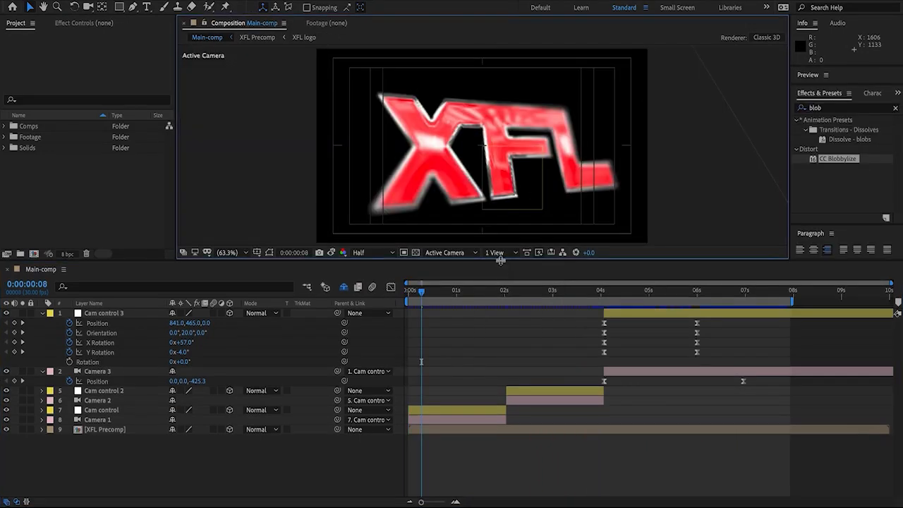
left_click(666, 373)
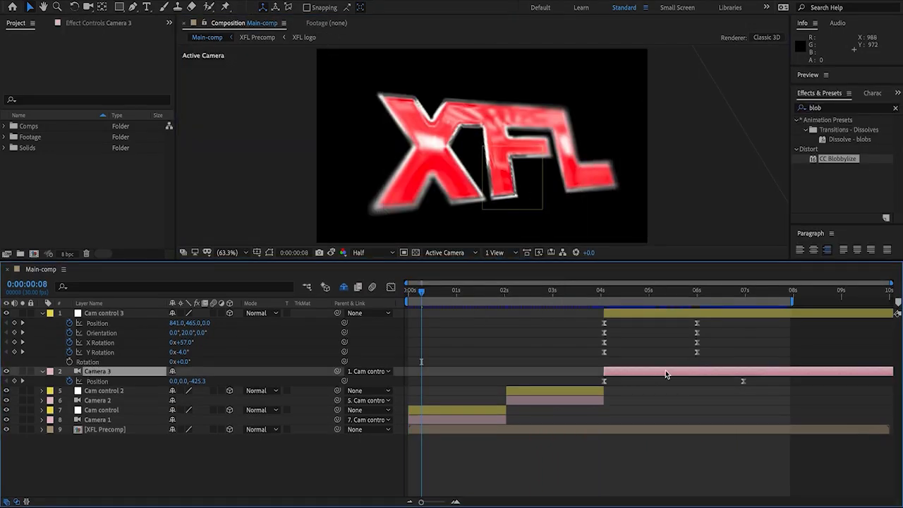
double_click(24, 381)
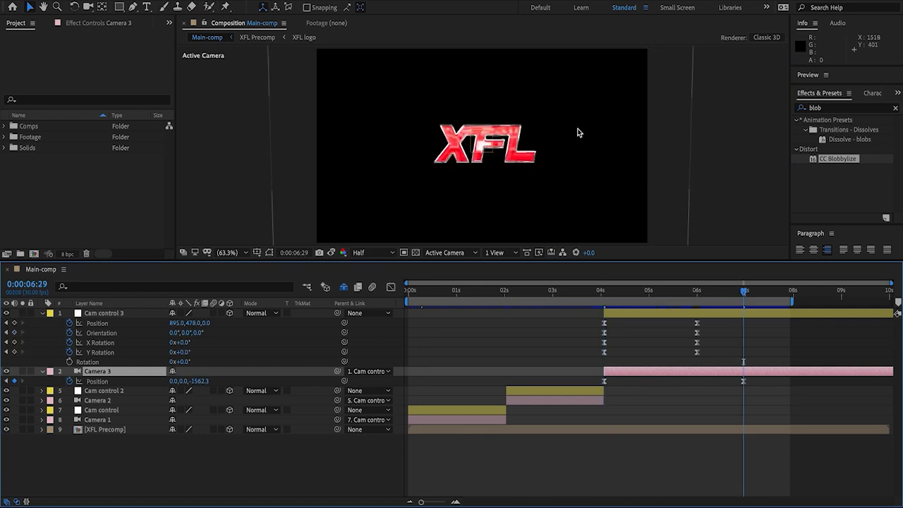
Import BG-Designs.ai into the project as footage
double_click(128, 186)
left_click(346, 112)
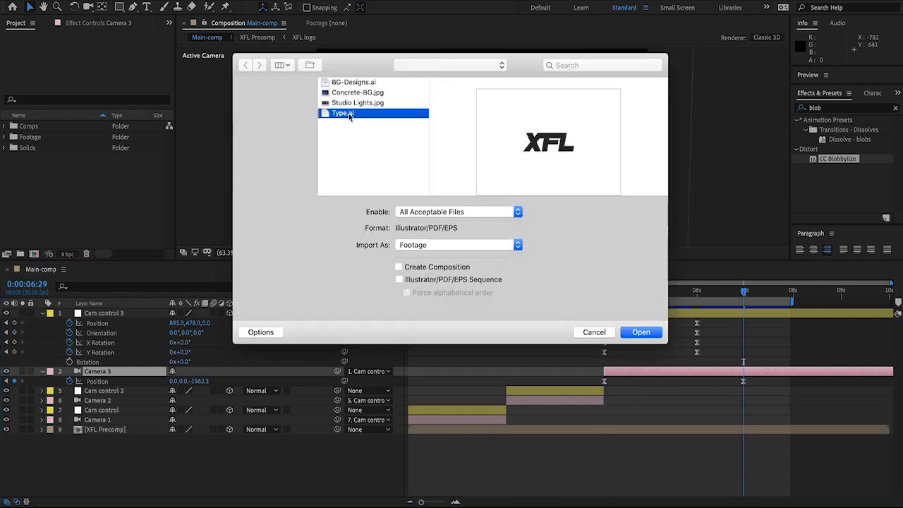
left_click(368, 84)
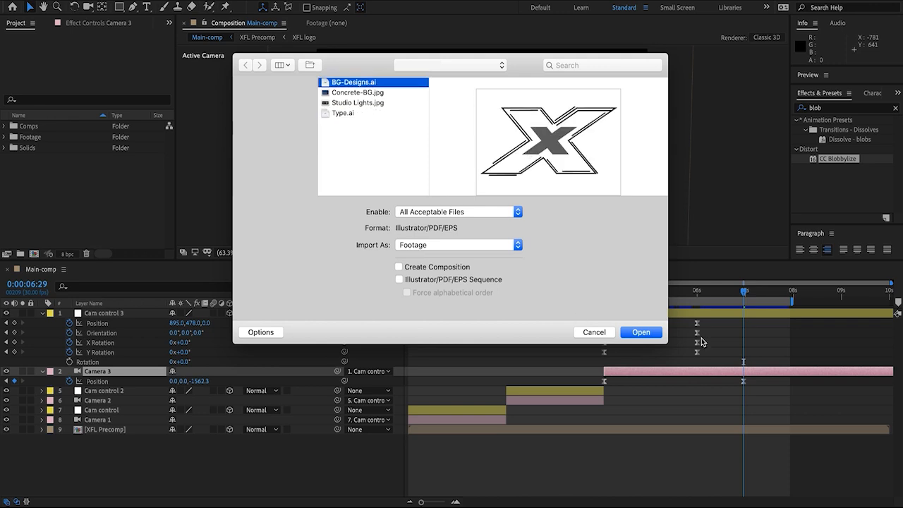
left_click(642, 332)
left_click(520, 299)
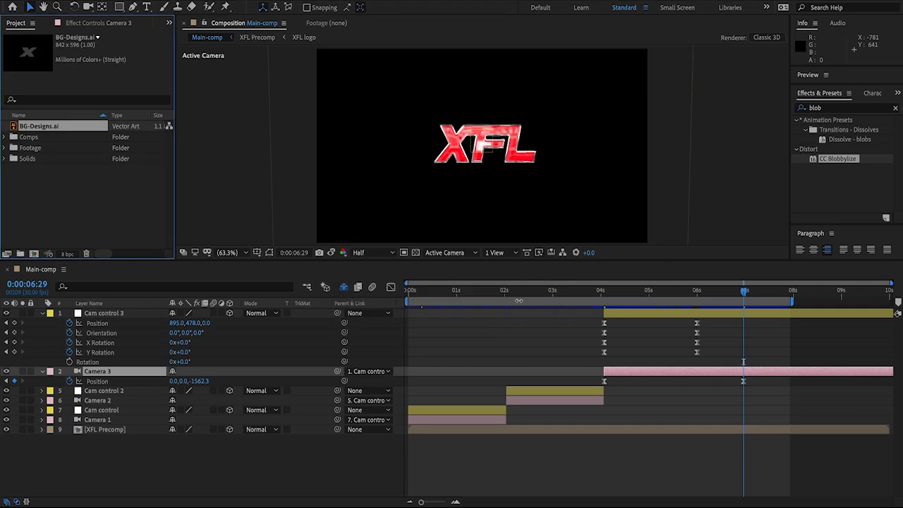
Collapse the expanded properties of Cam control 3 and Camera 3
left_click(43, 168)
left_click(42, 313)
left_click(42, 323)
left_click(627, 352)
Try BG-Designs.ai as the top layer of Main-comp, scaled to 194% over the transparency grid, and delete that layer
left_click_drag(39, 127, 102, 310)
left_click(416, 253)
key("s")
left_click_drag(203, 322, 270, 321)
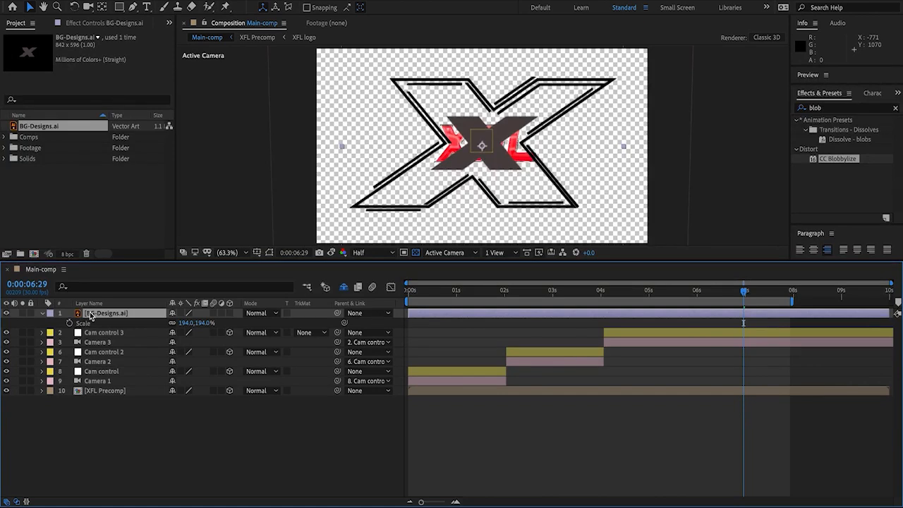
key("Delete")
Duplicate the XFL Precomp layer in Main-comp and reveal the duplicate's source composition in the project
left_click(103, 372)
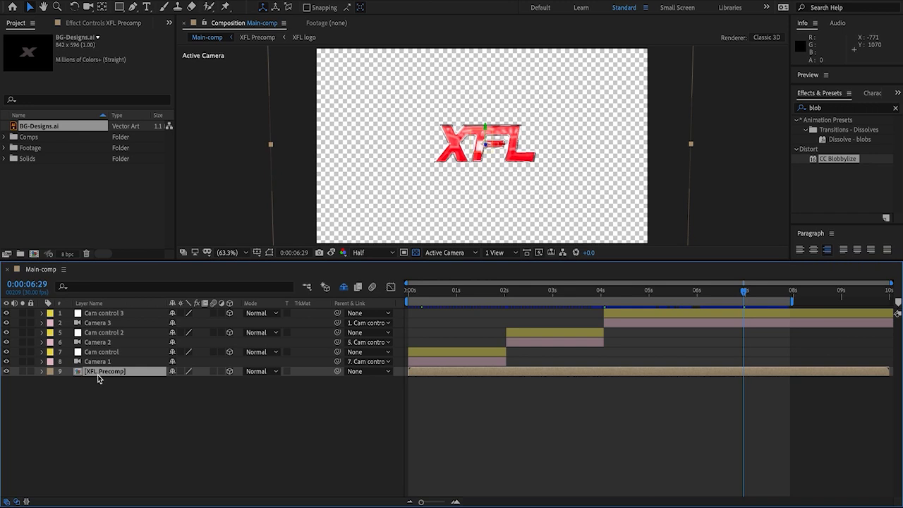
key("ctrl+d")
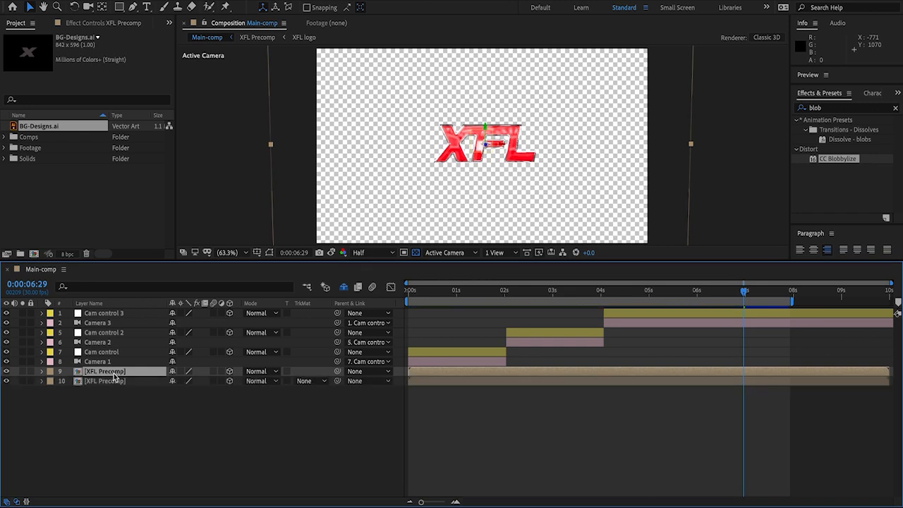
key("grave")
right_click(108, 126)
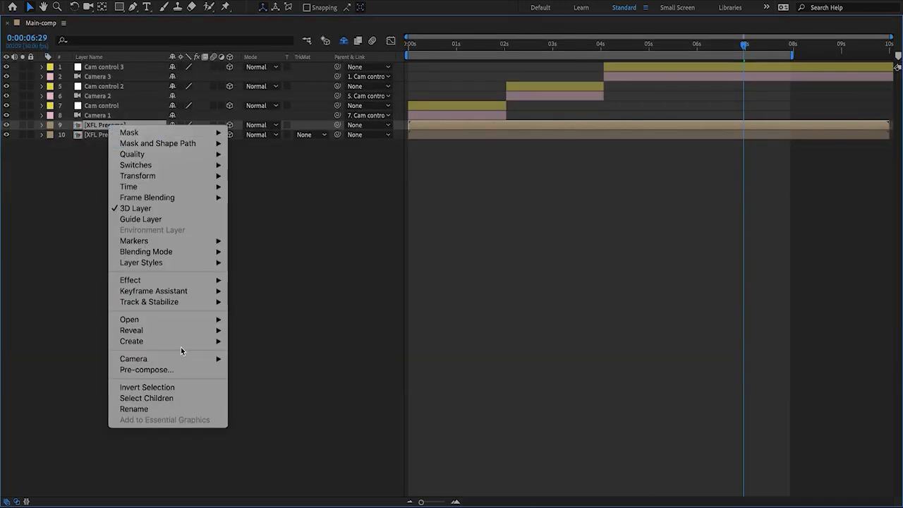
mouse_move(182, 330)
left_click(265, 342)
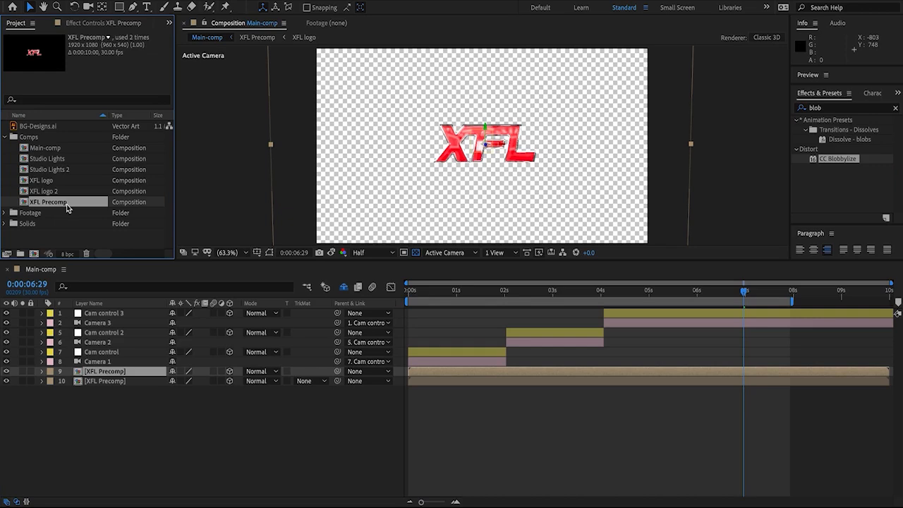
Duplicate the XFL Precomp composition and replace the upper XFL Precomp layer in Main-comp with the copy
key("ctrl+d")
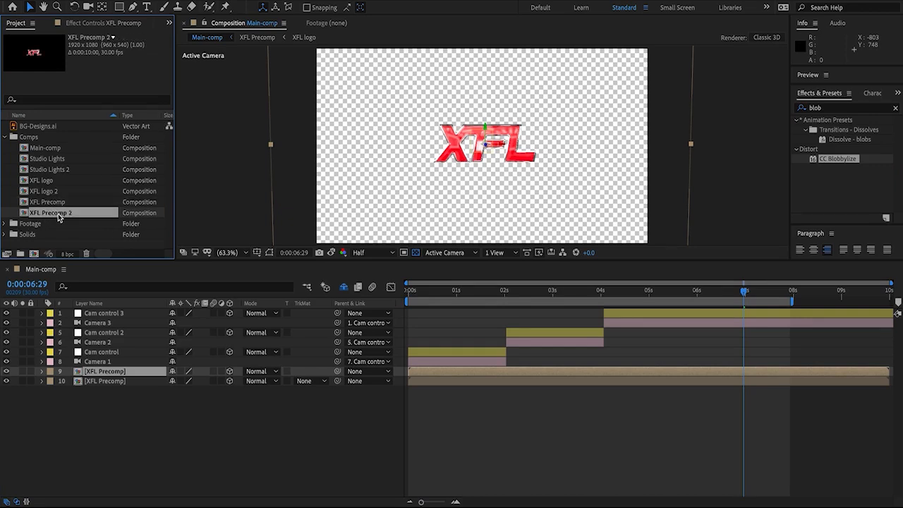
left_click_drag(60, 218, 90, 376)
Open the duplicated XFL Precomp composition and rename it Design
double_click(124, 374)
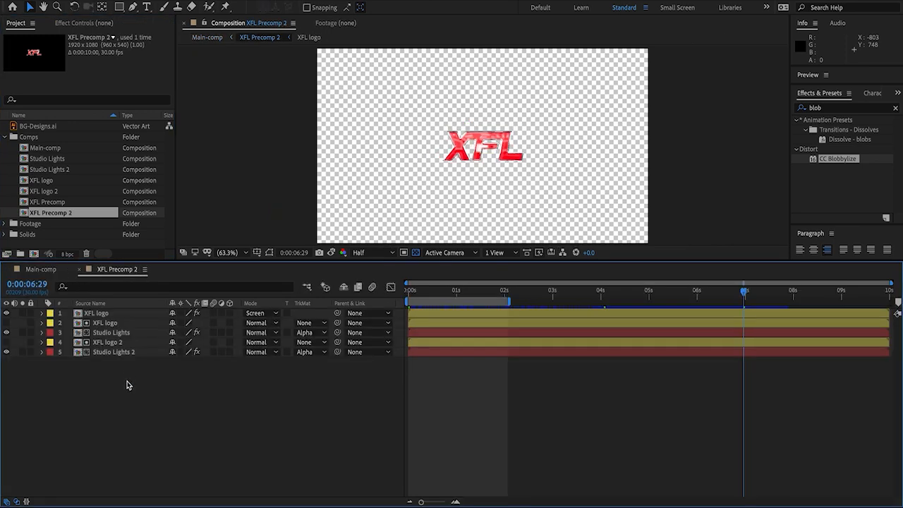
key("ctrl+k")
type("Design")
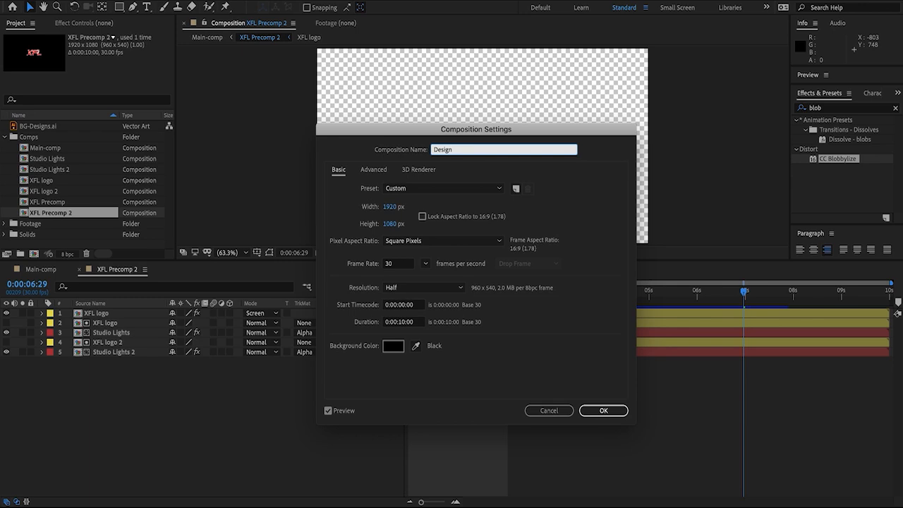
left_click(613, 409)
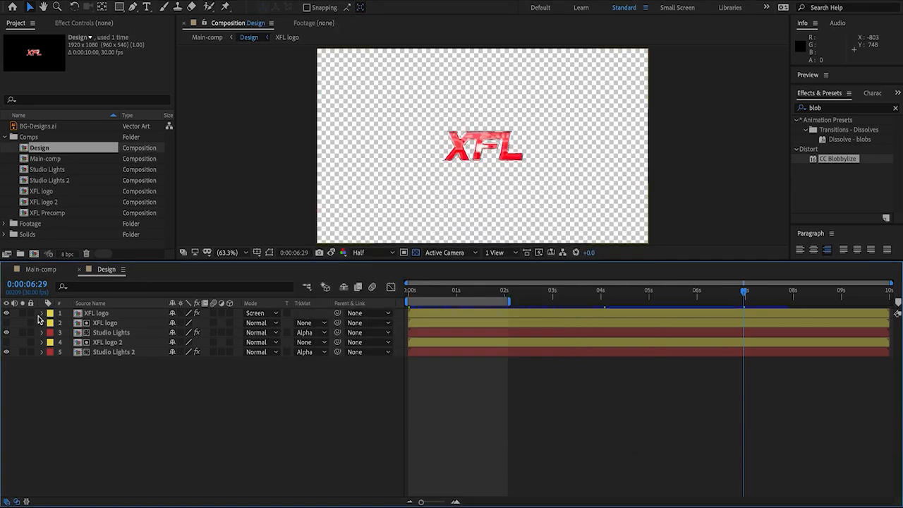
left_click(97, 313)
left_click(104, 322, "ctrl")
left_click(105, 342, "ctrl")
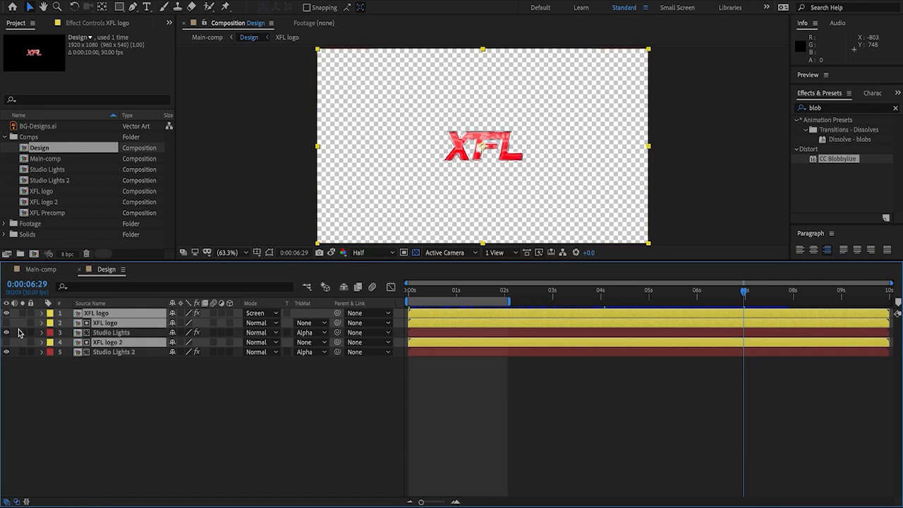
left_click(131, 373)
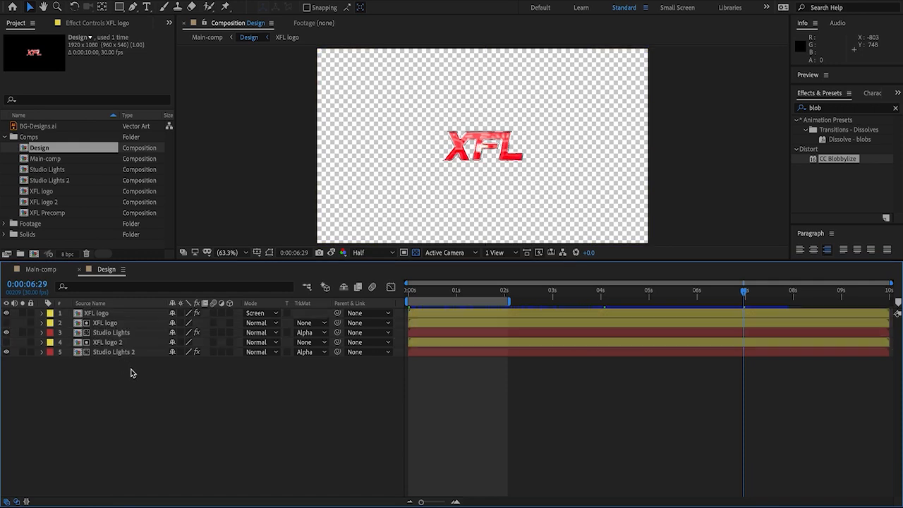
Duplicate the XFL logo source composition and replace the uppermost XFL logo layer in Design with the copy, XFL logo 3
left_click(109, 314)
key("grave")
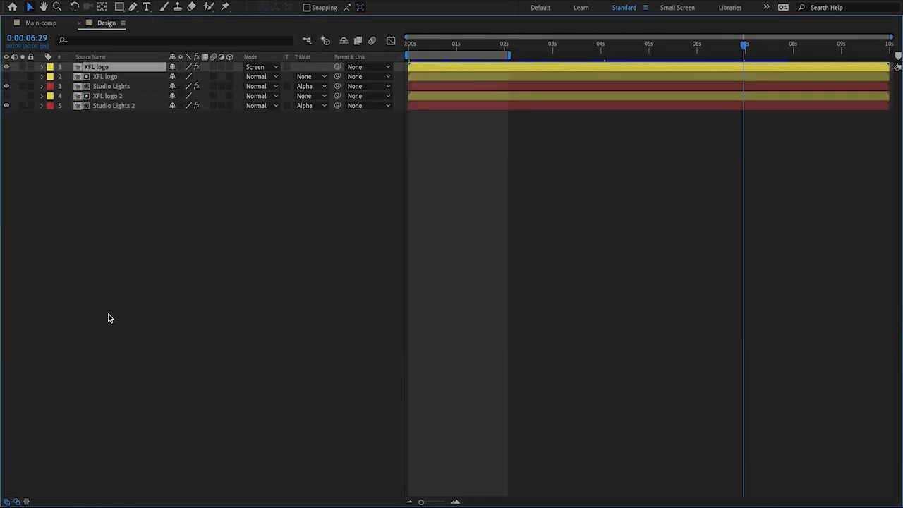
right_click(108, 72)
mouse_move(169, 274)
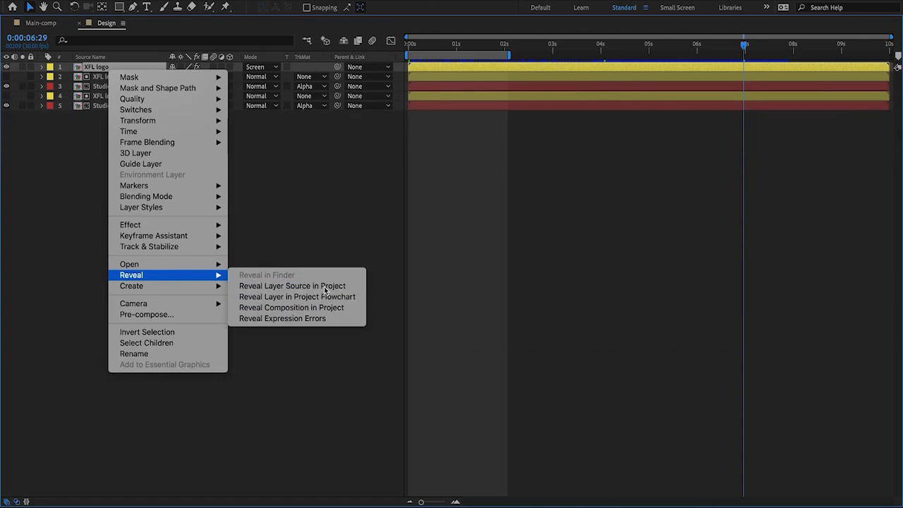
left_click(325, 285)
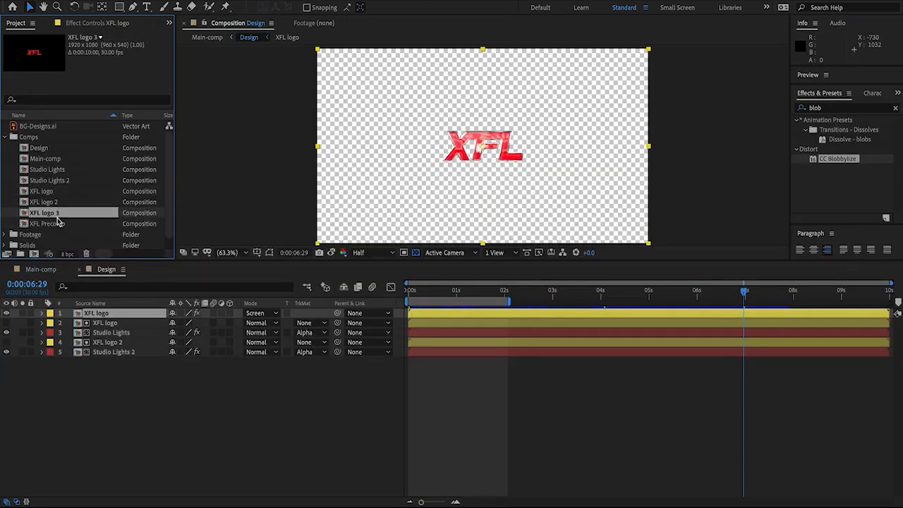
left_click_drag(51, 217, 97, 316)
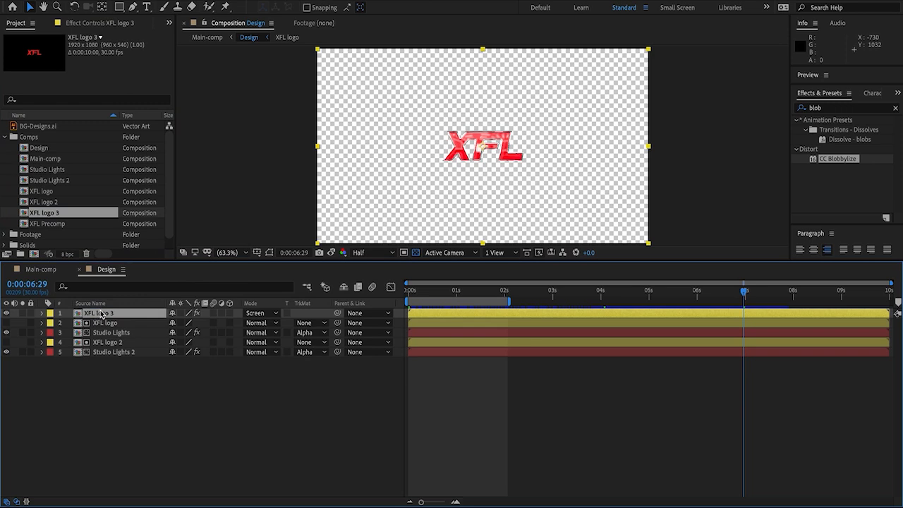
Replace the hidden XFL logo and XFL logo 2 matte layers in Design with the XFL logo 3 composition
left_click(104, 323)
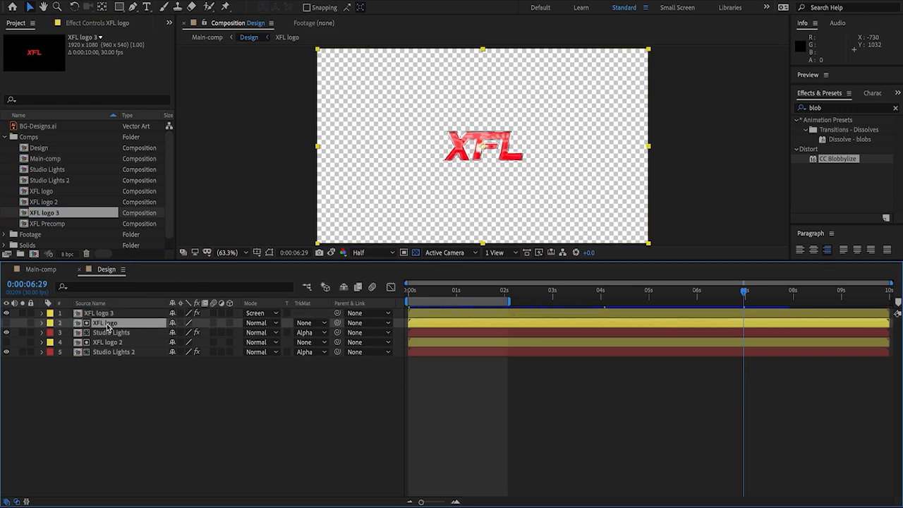
left_click_drag(51, 214, 122, 325)
left_click(106, 344)
left_click_drag(53, 217, 107, 343)
Open the XFL logo 3 composition and rename it Design comp
double_click(60, 215)
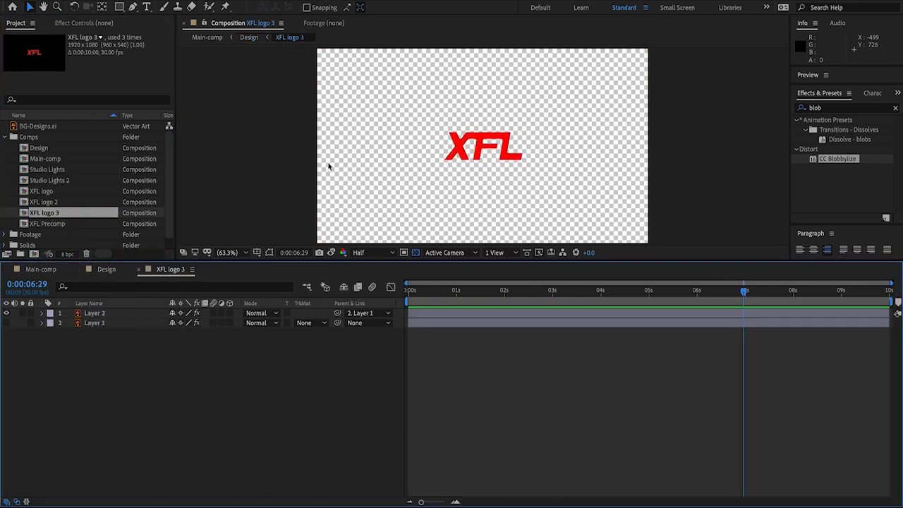
key("ctrl+k")
type("Design comp")
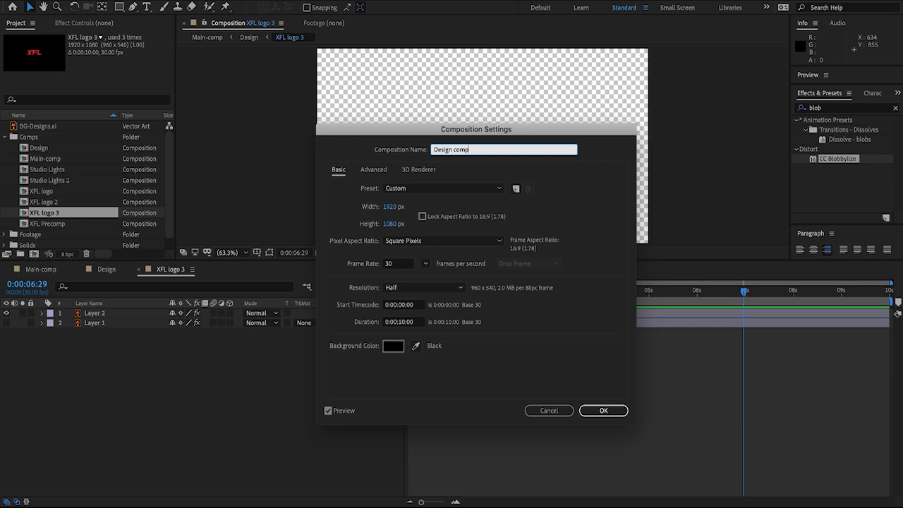
key("Return")
Add BG-Designs.ai as the top layer of Design comp, hide Layer 2 and scale the artwork to 217%
left_click_drag(39, 127, 92, 314)
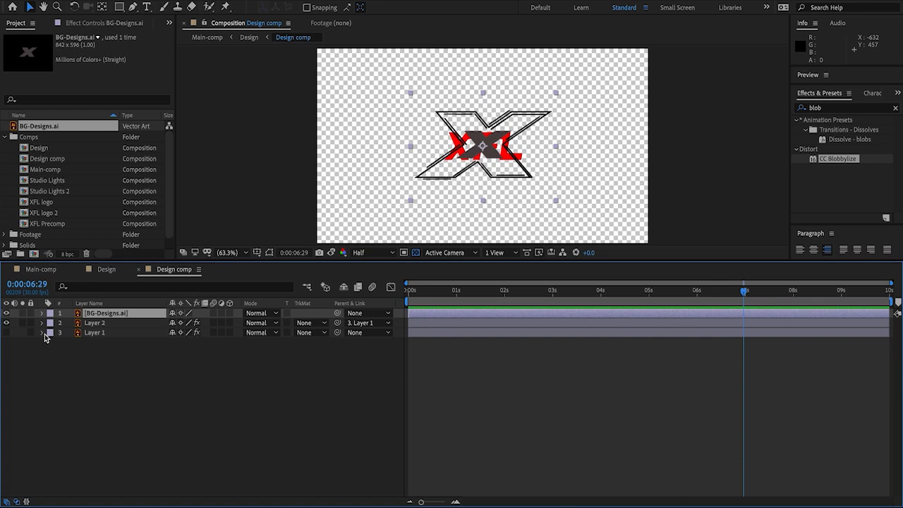
left_click(7, 323)
key("s")
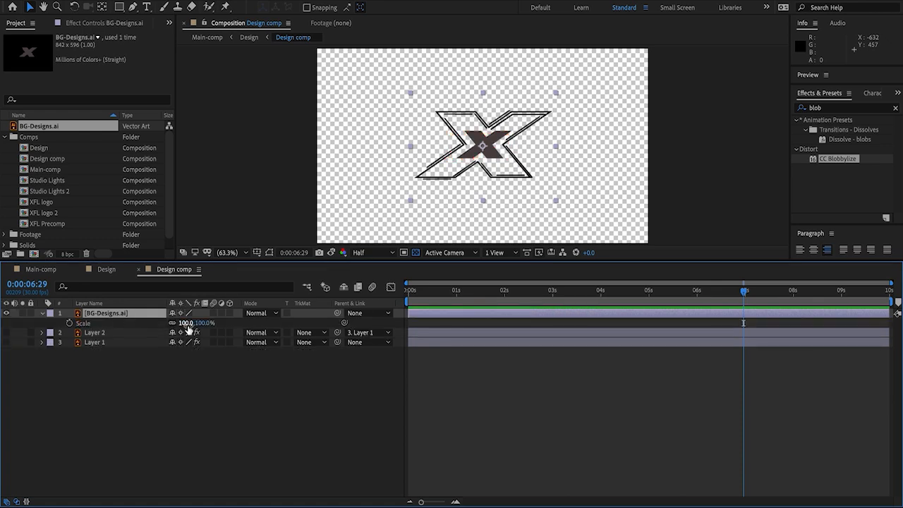
left_click_drag(187, 328, 248, 322)
left_click(272, 409)
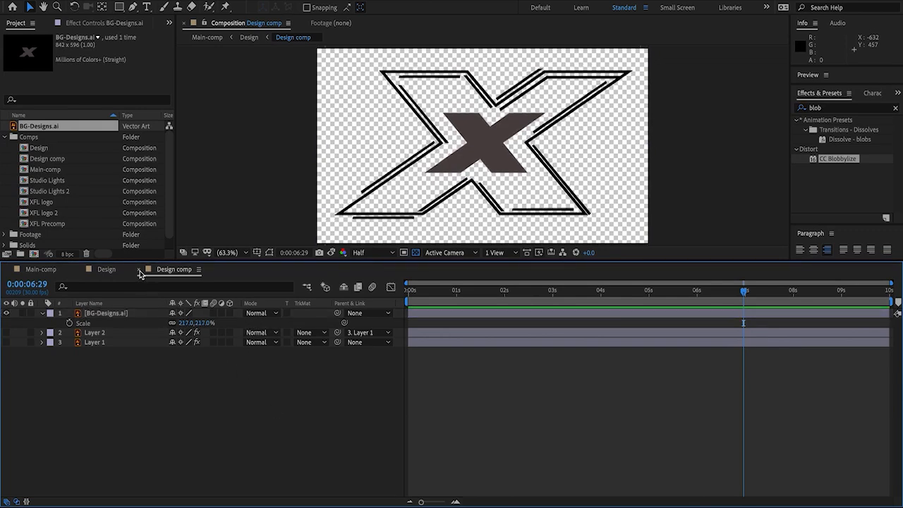
Return to the Design composition, turn off its transparency grid and delete the top Design comp layer set to Screen
left_click(140, 270)
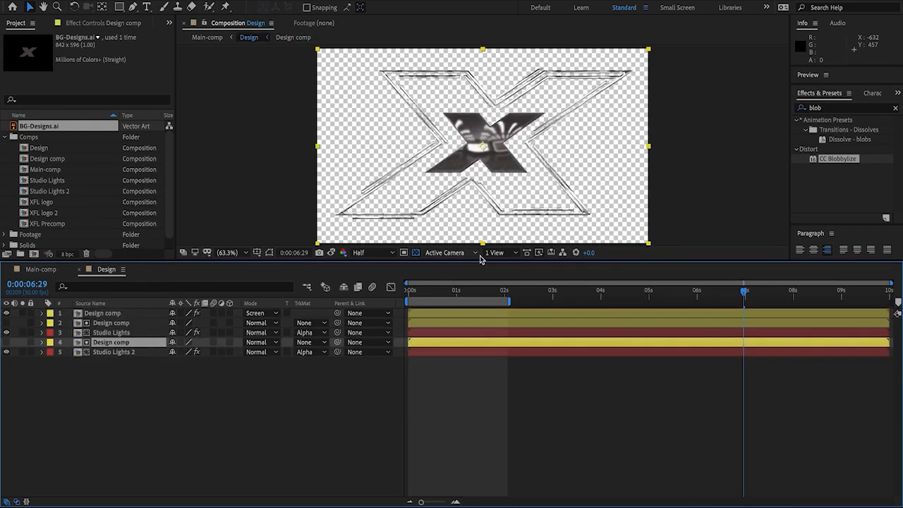
left_click(415, 252)
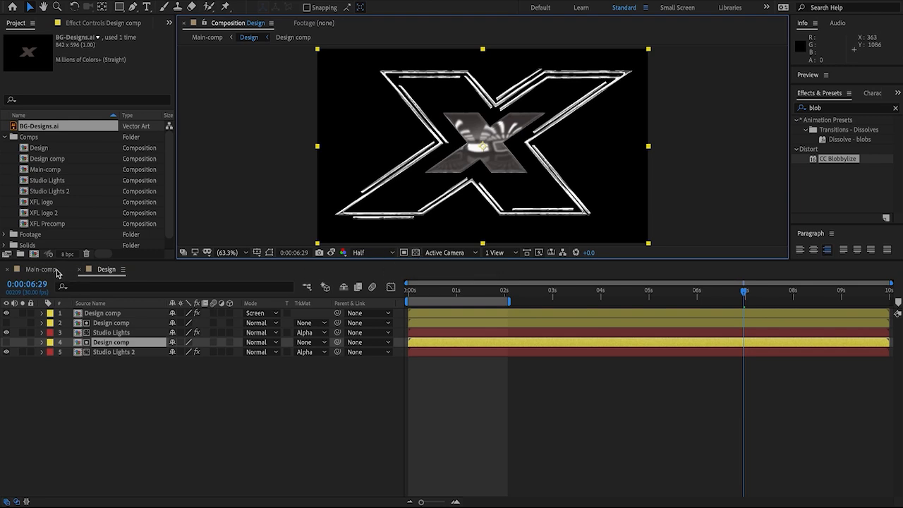
left_click(8, 315)
left_click(87, 315)
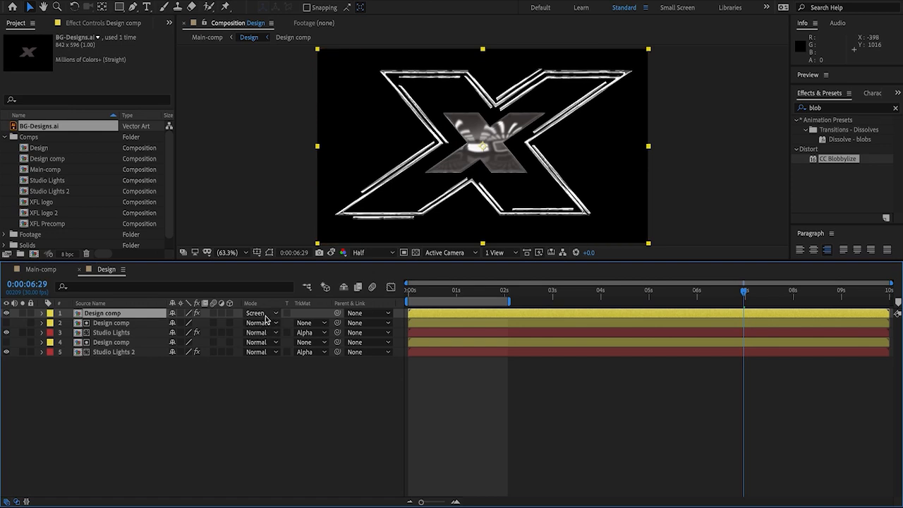
left_click(7, 314)
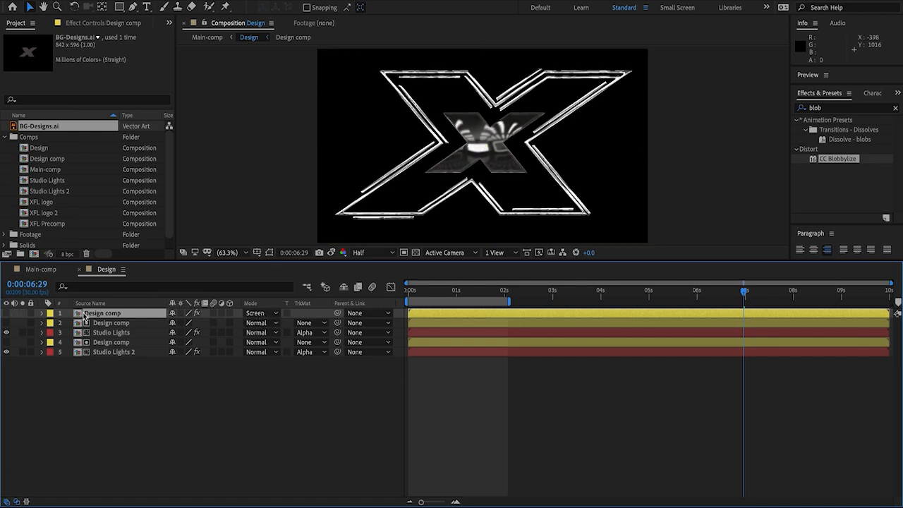
key("Delete")
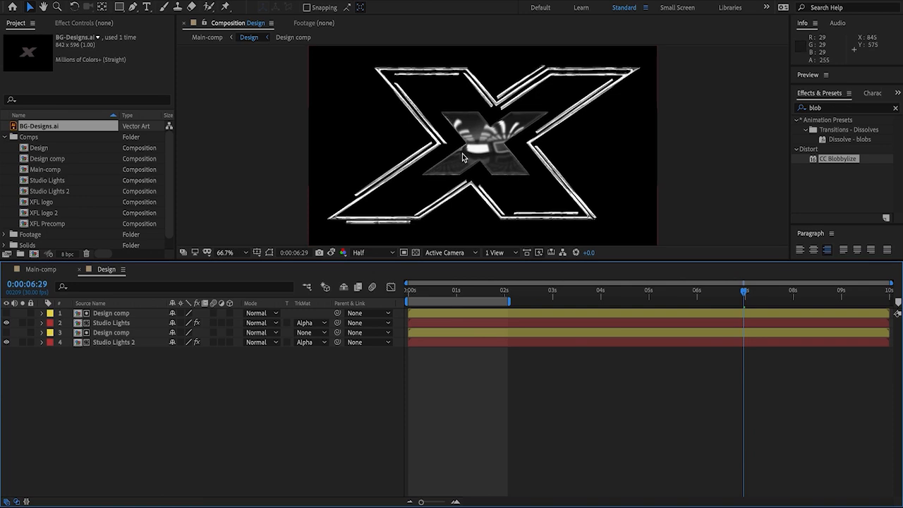
Apply a Curves effect to the Studio Lights layer and shape the RGB curve to deepen the shadows and increase contrast
scroll(462, 153, "up", 2)
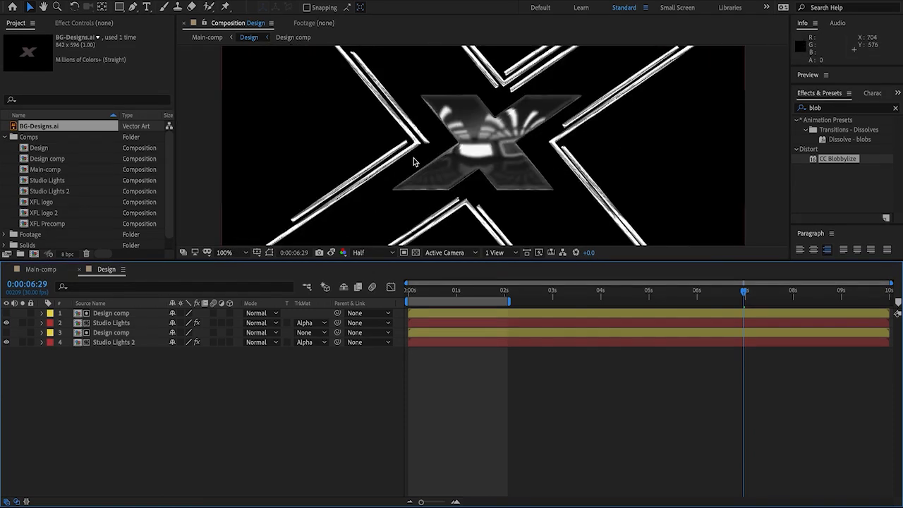
scroll(414, 158, "up", 1)
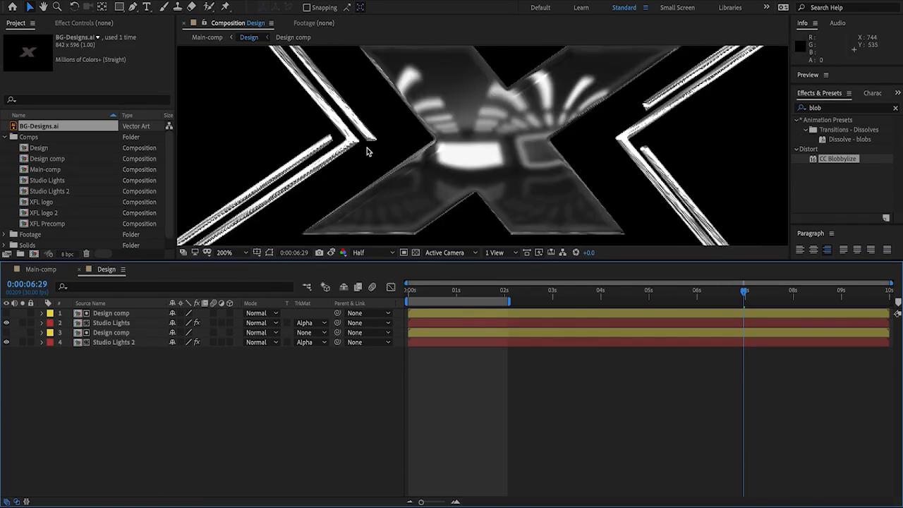
left_click(113, 323)
left_click(23, 322)
left_click(22, 322)
left_click(824, 108)
type("curves")
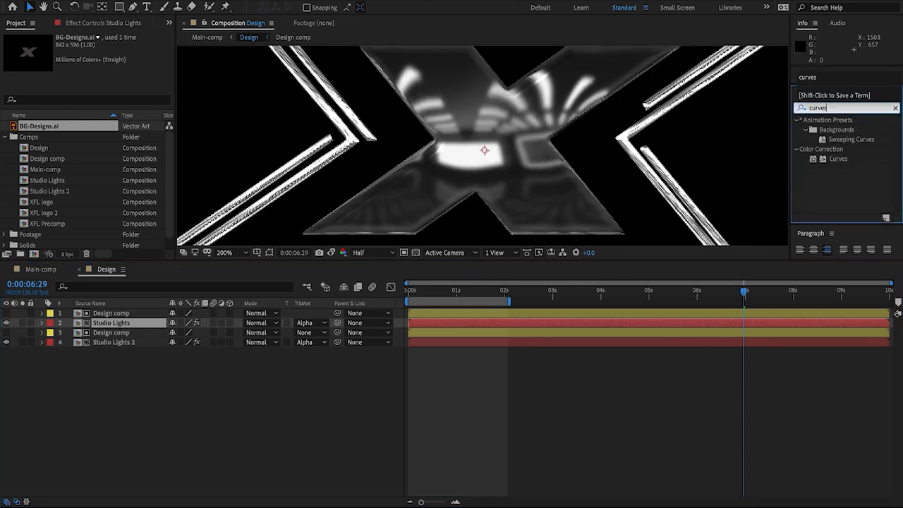
double_click(838, 159)
left_click_drag(65, 192, 71, 206)
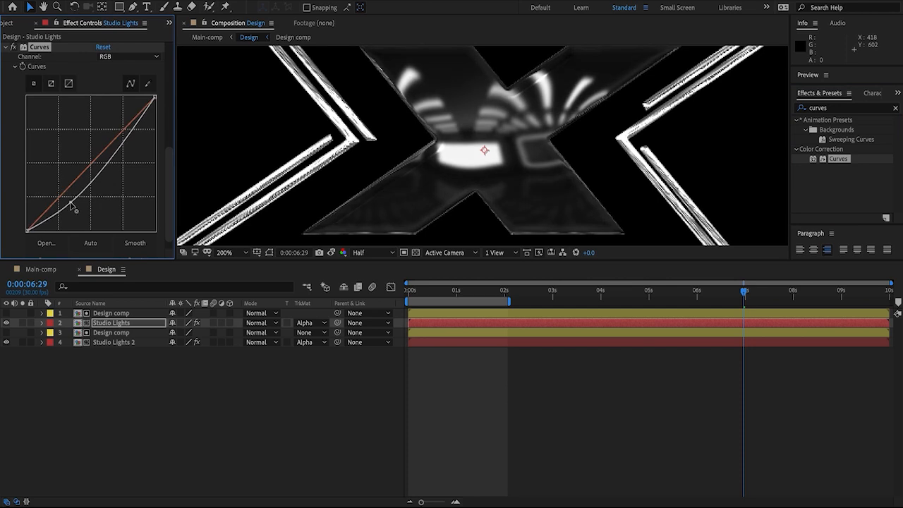
left_click_drag(107, 167, 111, 153)
scroll(291, 146, "down", 1)
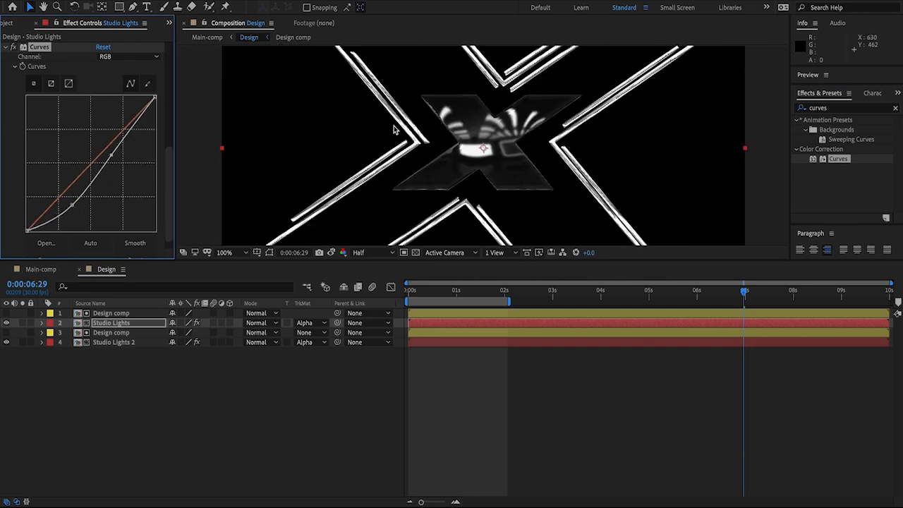
Go back to Main-comp, turn off its transparency grid and file BG-Designs.ai in the project's Footage folder
left_click(79, 269)
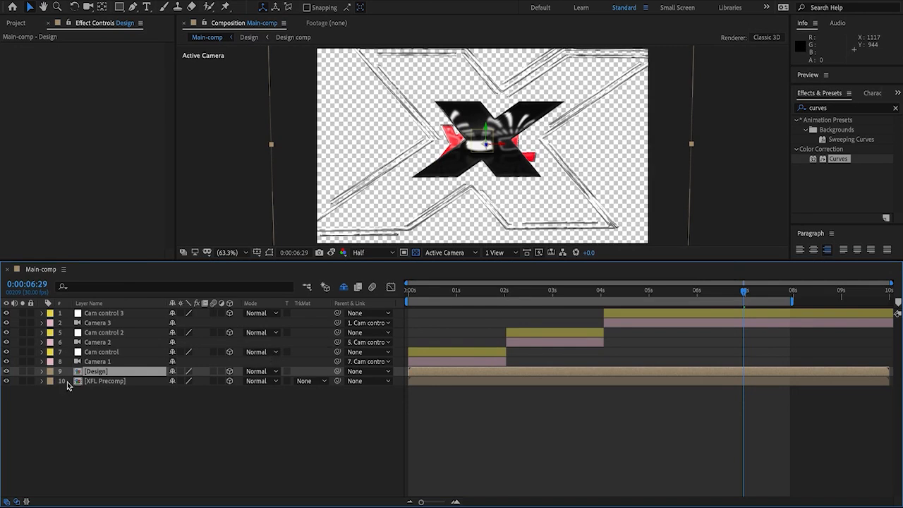
left_click(414, 252)
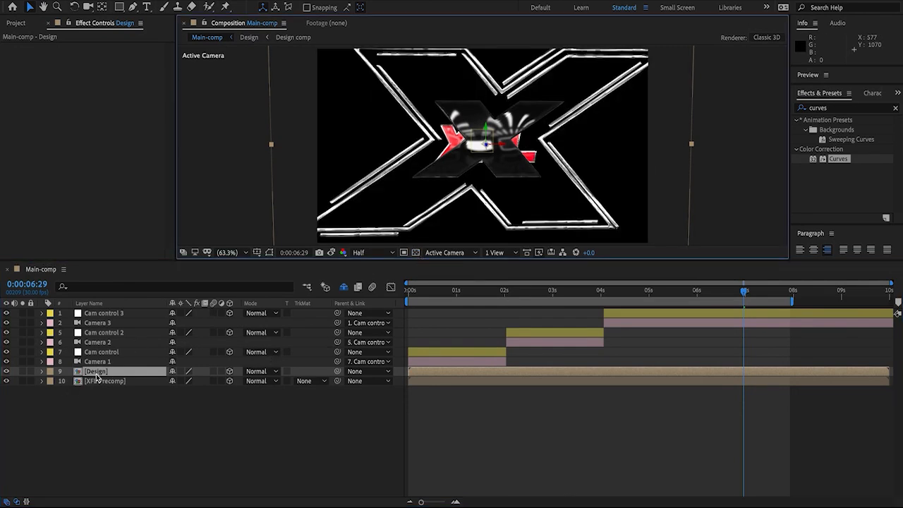
left_click(16, 24)
left_click(4, 137)
left_click_drag(36, 126, 36, 149)
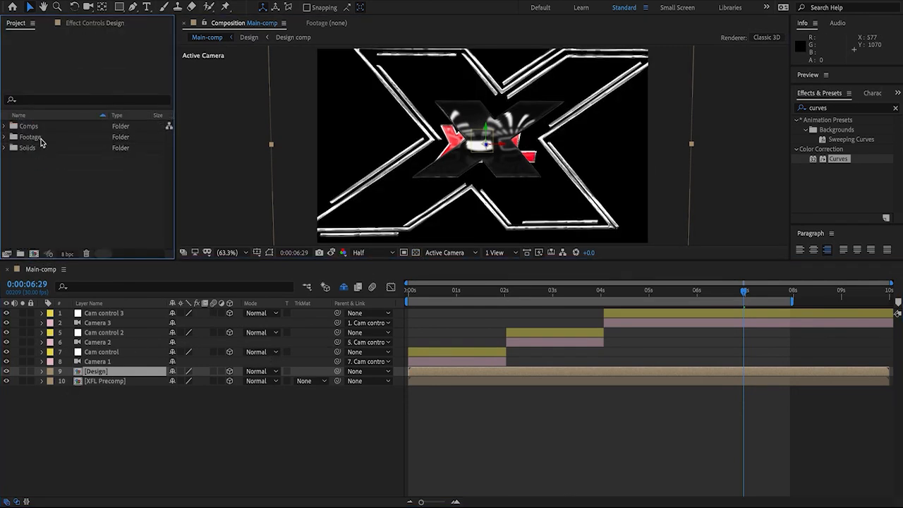
Move the Design layer below XFL Precomp in Main-comp and hide it
left_click(114, 433)
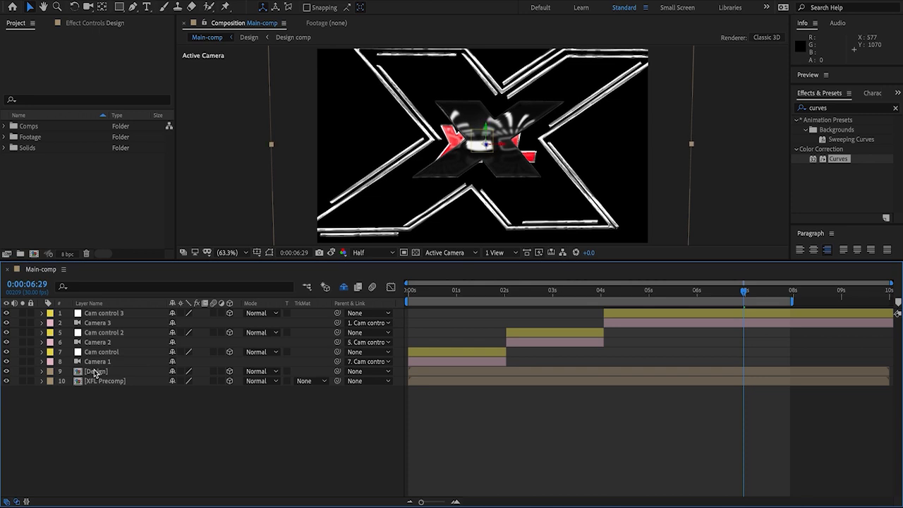
left_click_drag(92, 373, 91, 394)
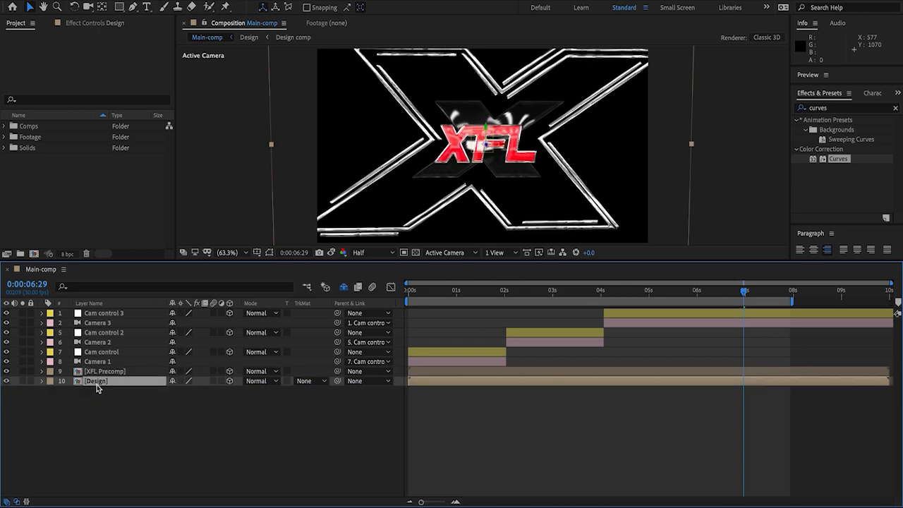
left_click(7, 380)
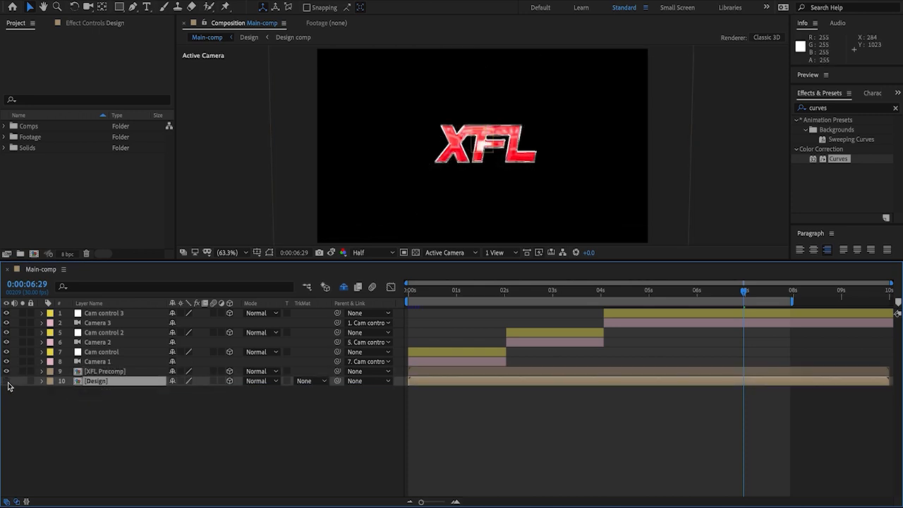
left_click(146, 399)
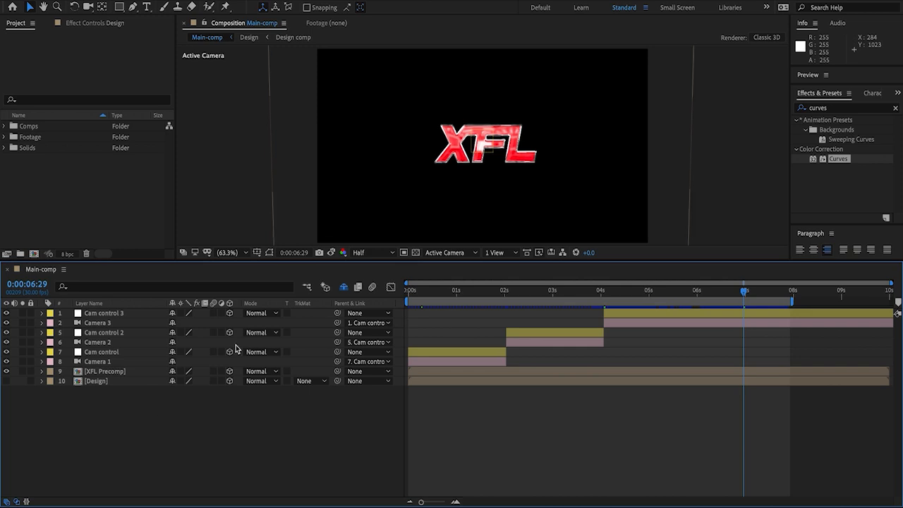
Move to 4 seconds in Main-comp and change the XFL Precomp layer's label color to Cyan
left_click(600, 294)
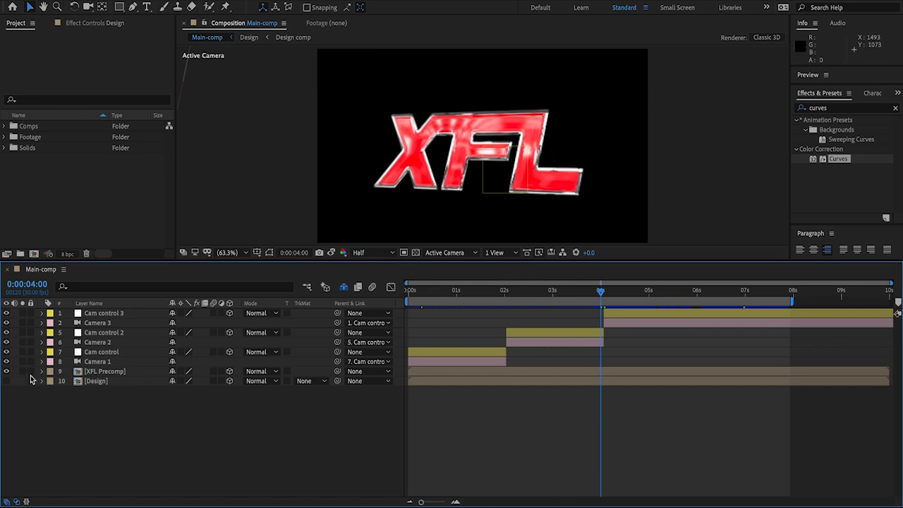
left_click(99, 372)
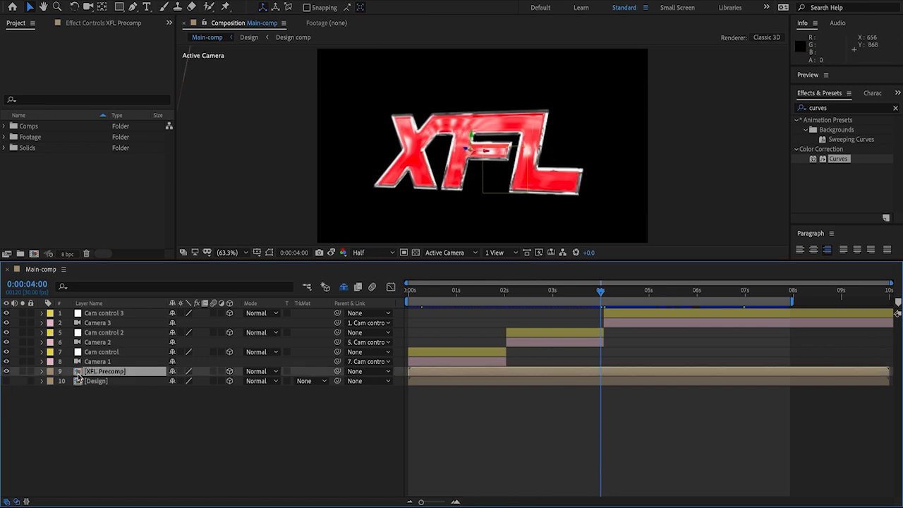
key("grave")
left_click(50, 124)
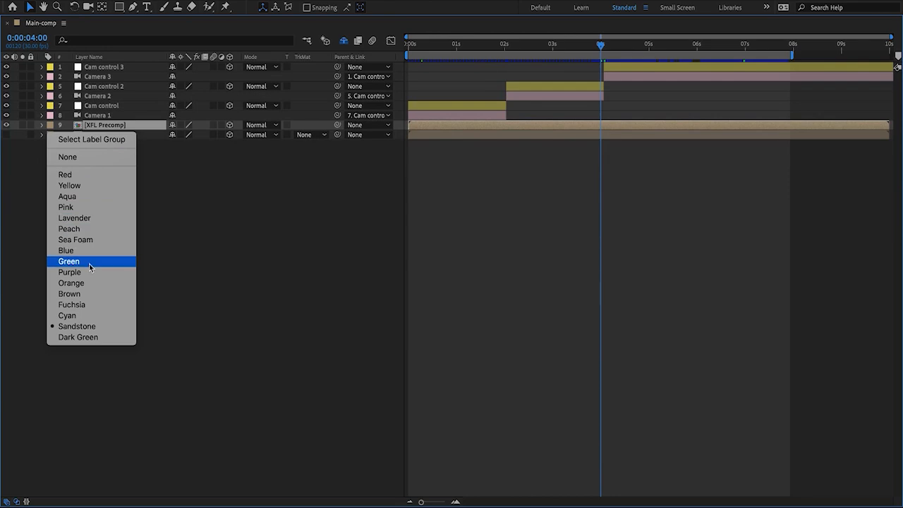
left_click(79, 316)
key("grave")
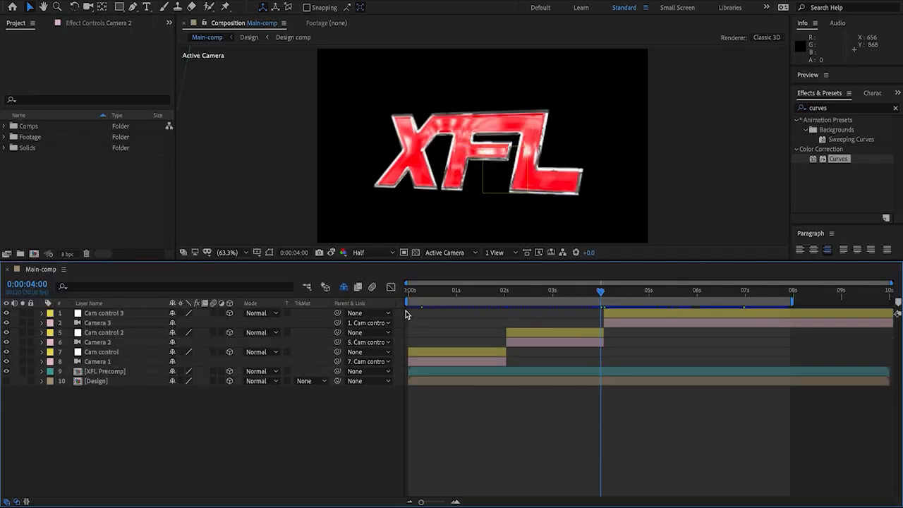
Create a new camera layer, Camera 4, in Main-comp
key("grave")
right_click(419, 96)
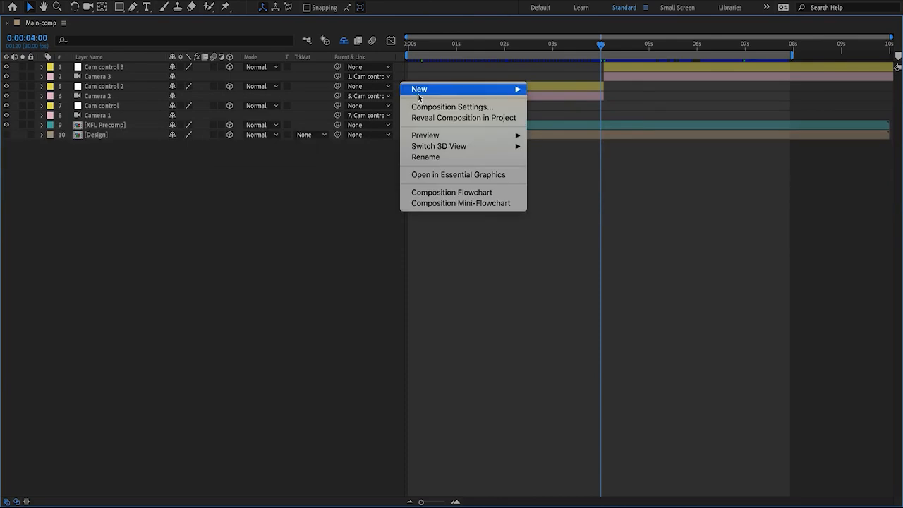
mouse_move(419, 96)
left_click(557, 142)
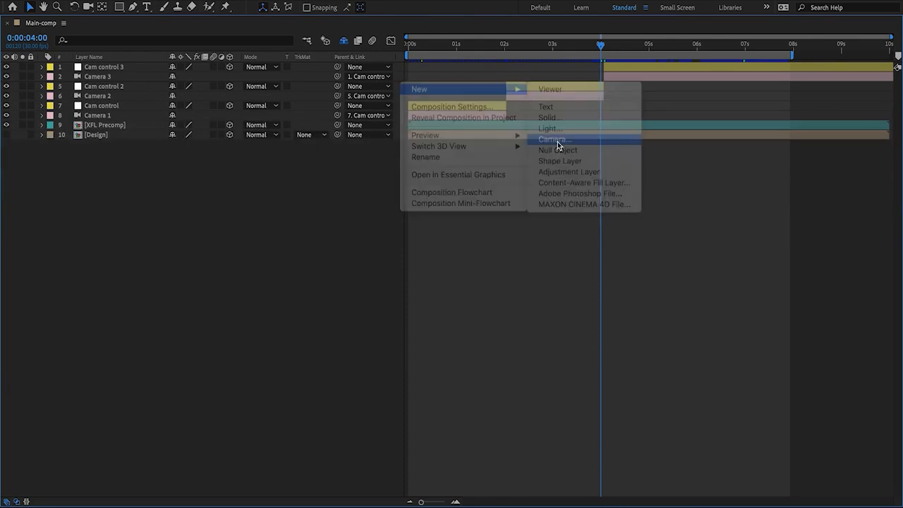
left_click(550, 356)
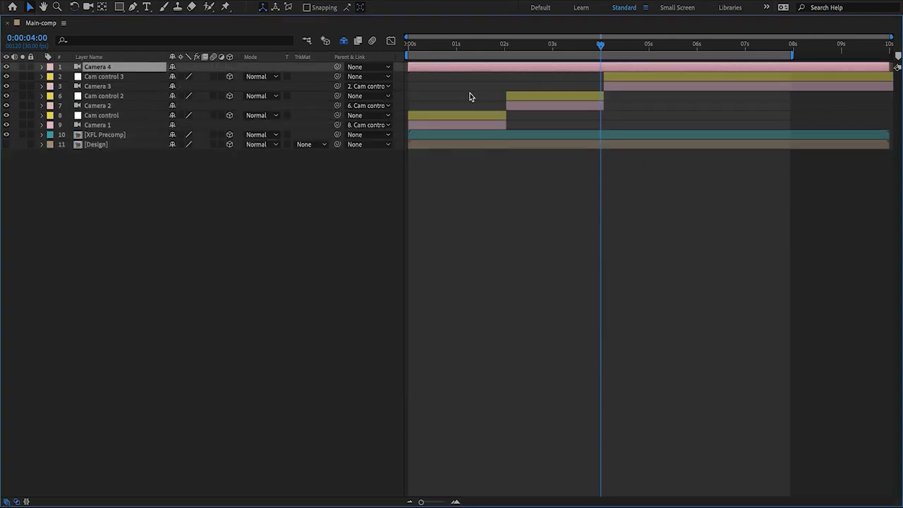
Orbit Camera 4 to a steep side angle on the XFL logo and select the XFL Precomp layer
key("grave")
left_click(92, 8)
left_click_drag(453, 130, 462, 200)
left_click(148, 384)
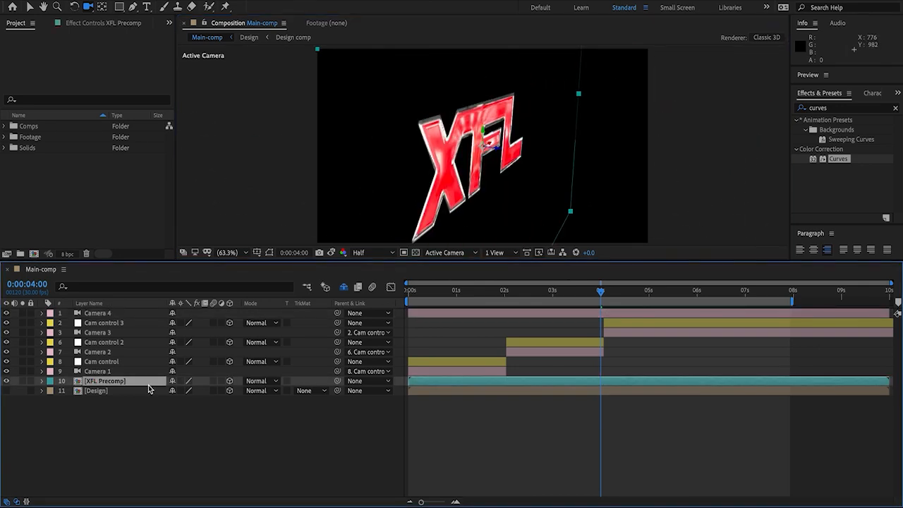
Separate the XFL Precomp layer's Position into individual X, Y and Z dimensions
key("p")
right_click(96, 393)
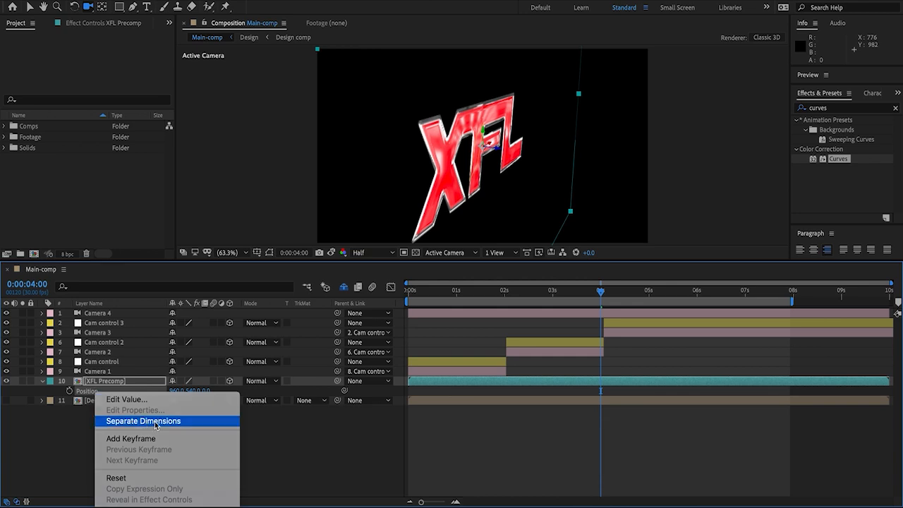
left_click(156, 423)
left_click(84, 411)
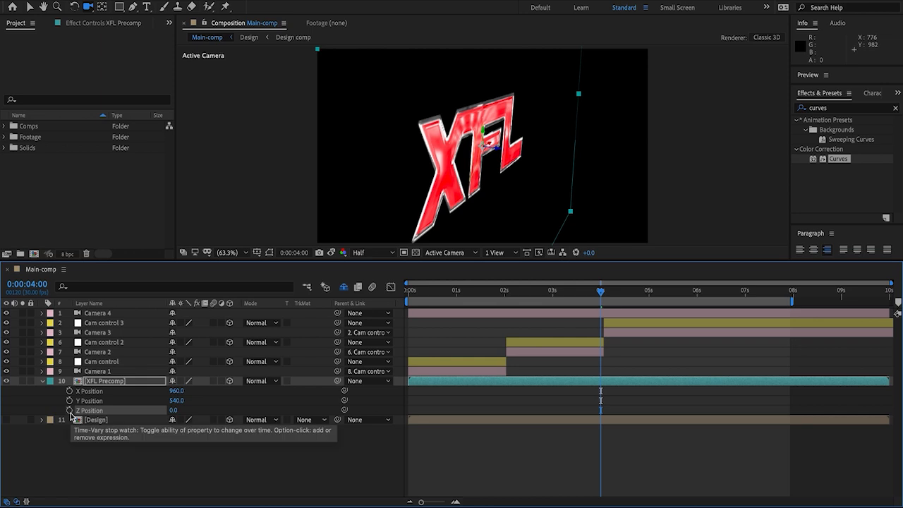
Add the expression index*1 to the XFL Precomp layer's Z Position and collapse the layer's properties
left_click(70, 411, "alt")
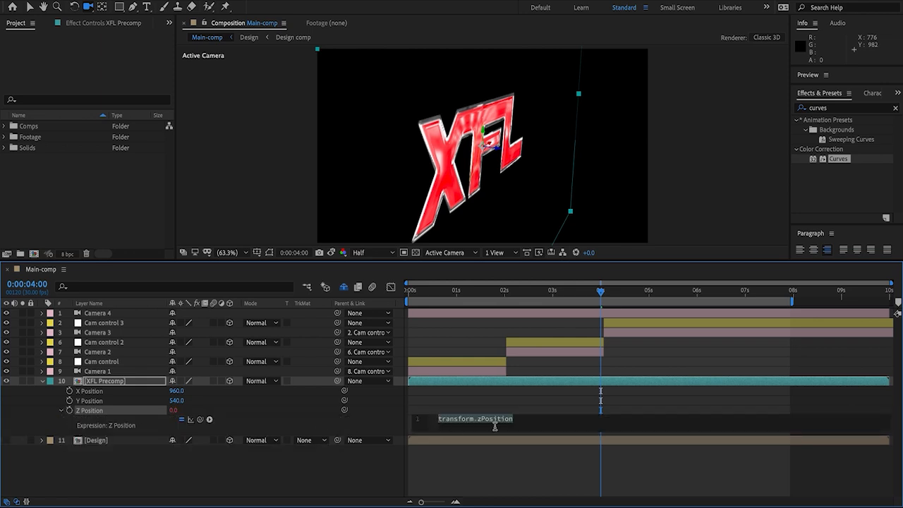
type("index+1")
left_click(491, 404)
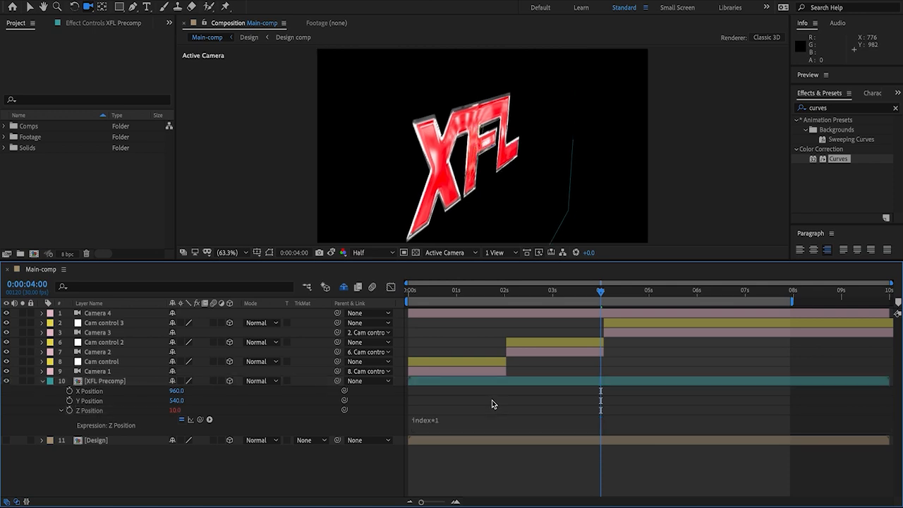
key("v")
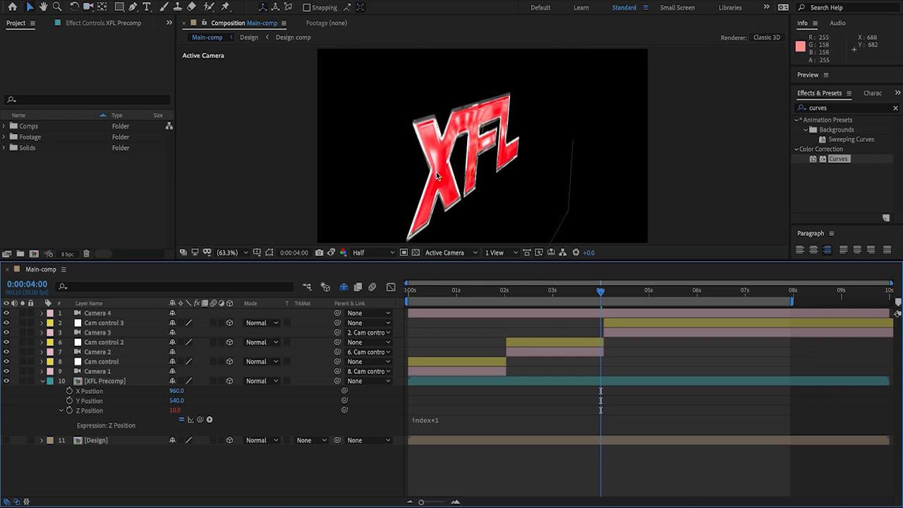
left_click(41, 381)
Duplicate the XFL Precomp layer repeatedly until its copies occupy layers 10 to 31, giving the logo depth
left_click(93, 381)
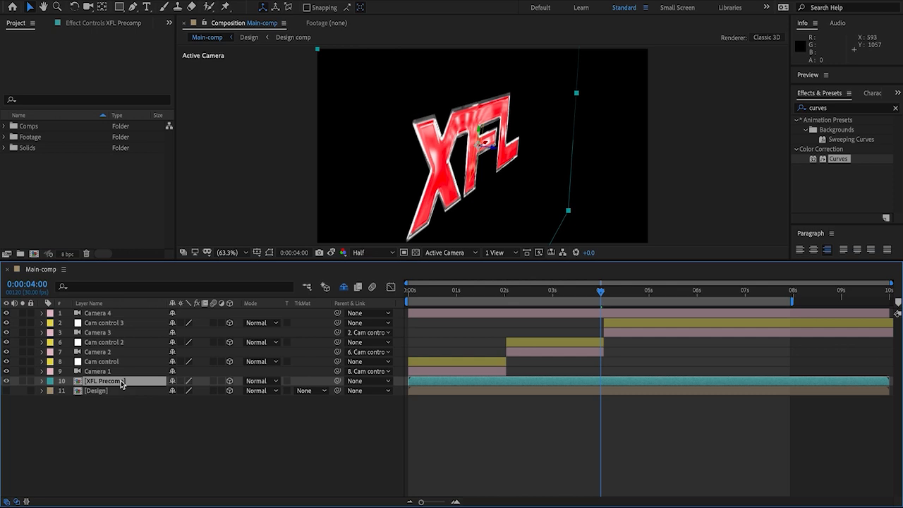
key("ctrl+d")
key("ctrl+d")
key("ctrl+d")
key("ctrl+d")
key("ctrl+d")
key("ctrl+d")
key("ctrl+d")
key("ctrl+d")
key("ctrl+d")
key("ctrl+d")
key("ctrl+d")
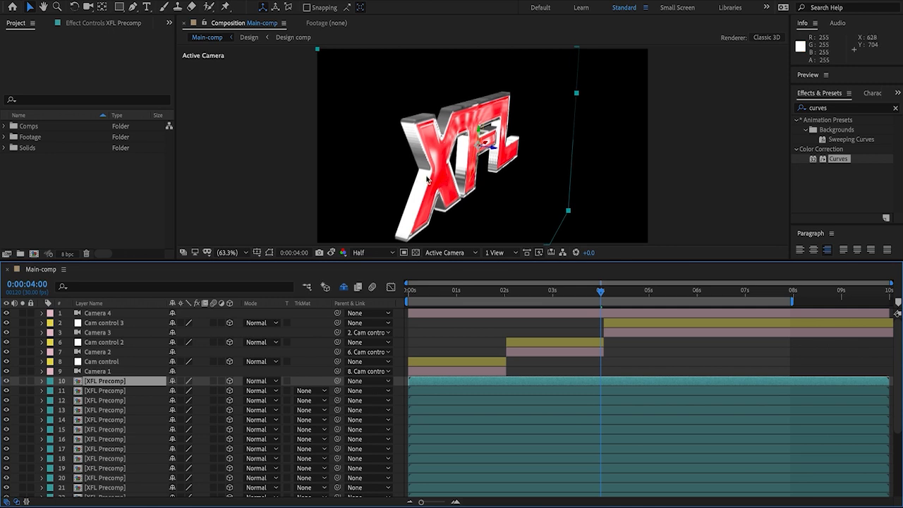
Orbit Camera 4 around the stacked XFL logo to examine its extruded sides from several angles
left_click(87, 6)
left_click(429, 143)
left_click_drag(430, 144, 392, 158)
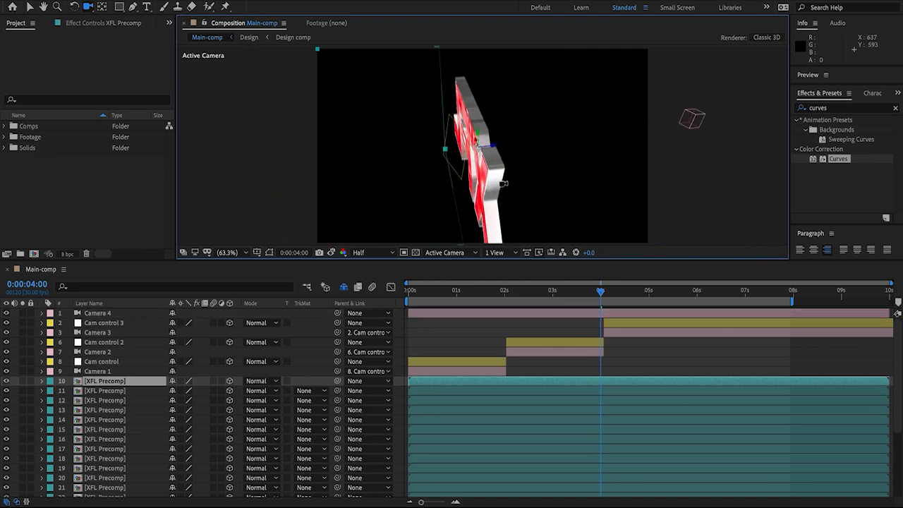
left_click_drag(499, 186, 363, 163)
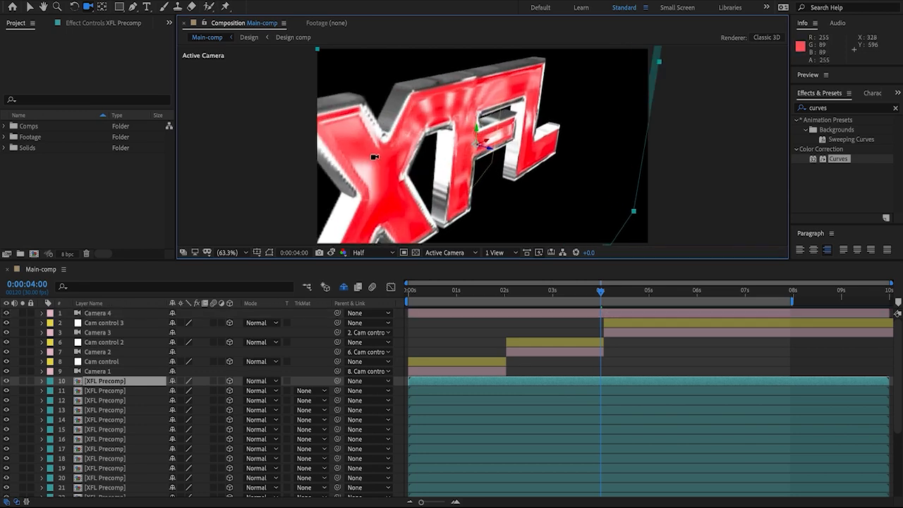
left_click_drag(394, 150, 455, 120)
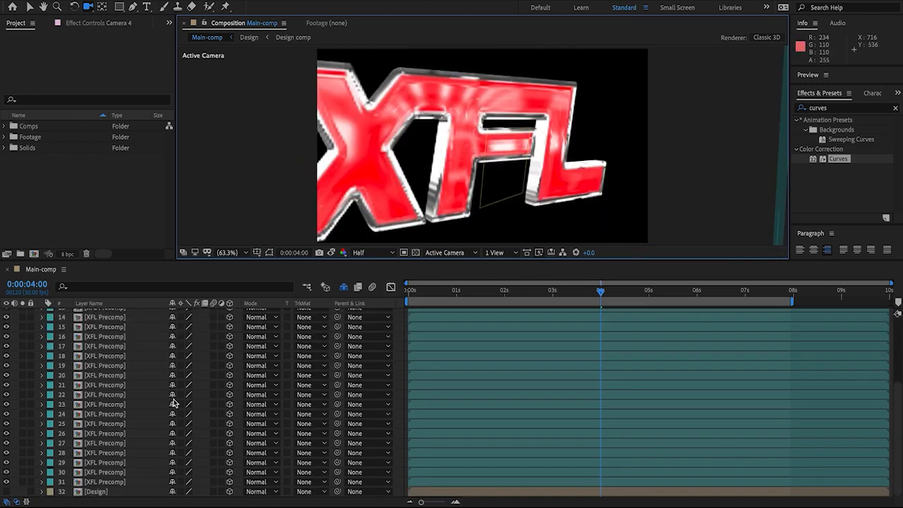
Make the Design layer visible again and change its label color to Pink
key("grave")
left_click(106, 361)
left_click(96, 348)
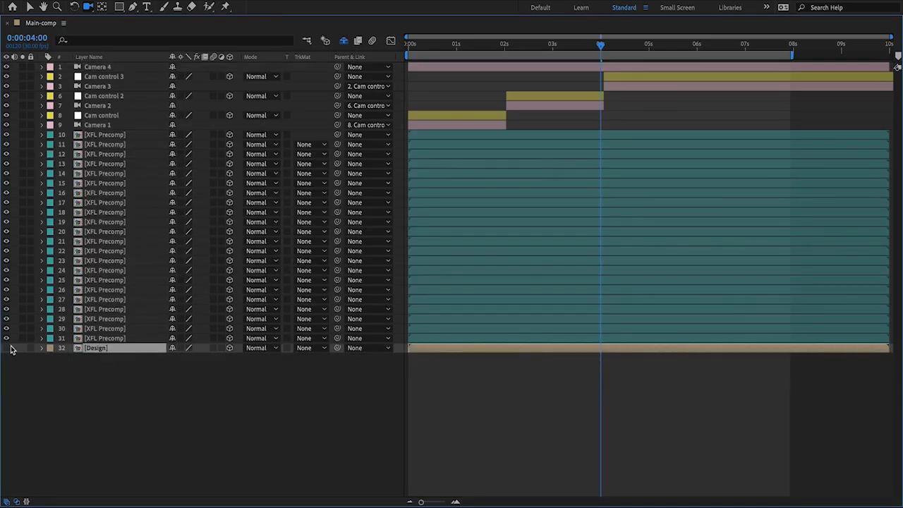
left_click(51, 349)
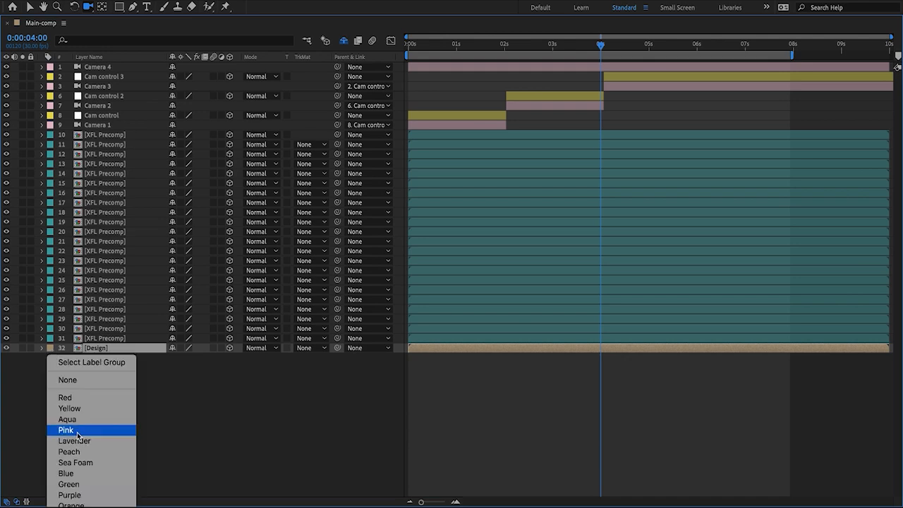
left_click(77, 430)
Separate the Design layer's Position into individual dimensions and select its Z Position
key("p")
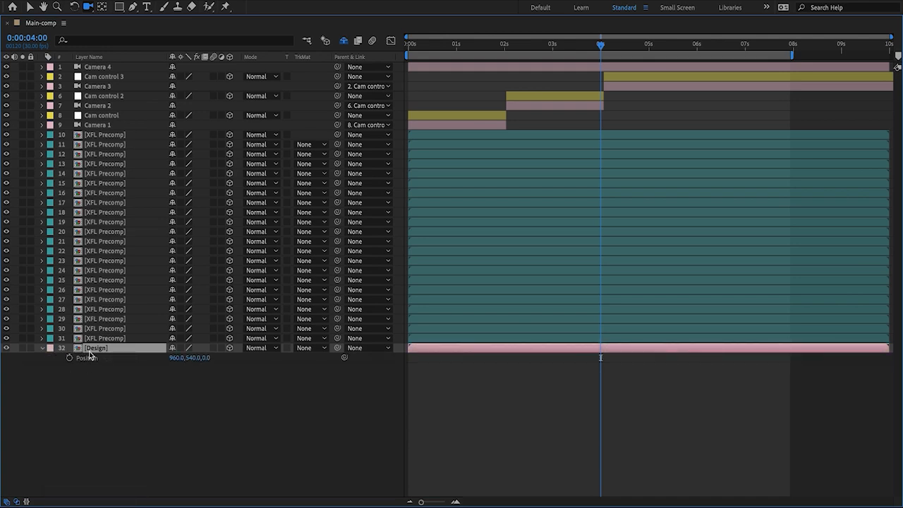
right_click(74, 361)
left_click(107, 390)
left_click(77, 383)
left_click(87, 379)
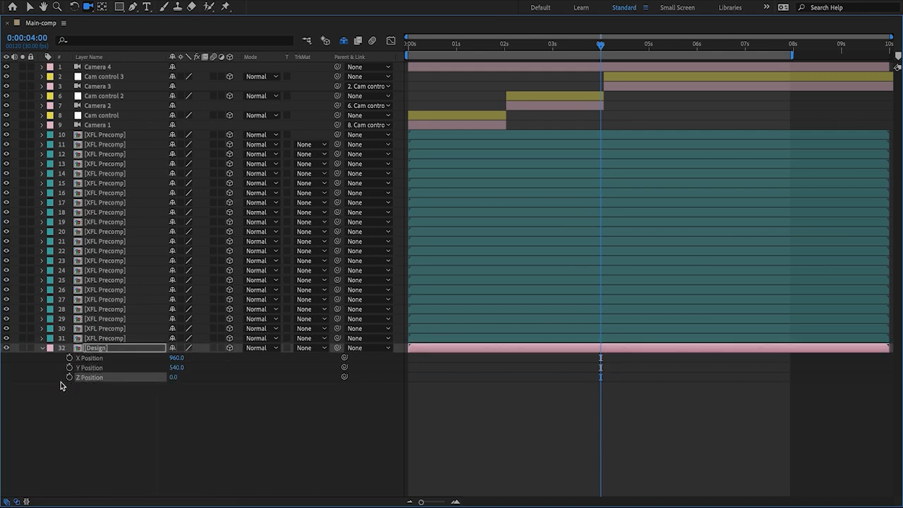
key("grave")
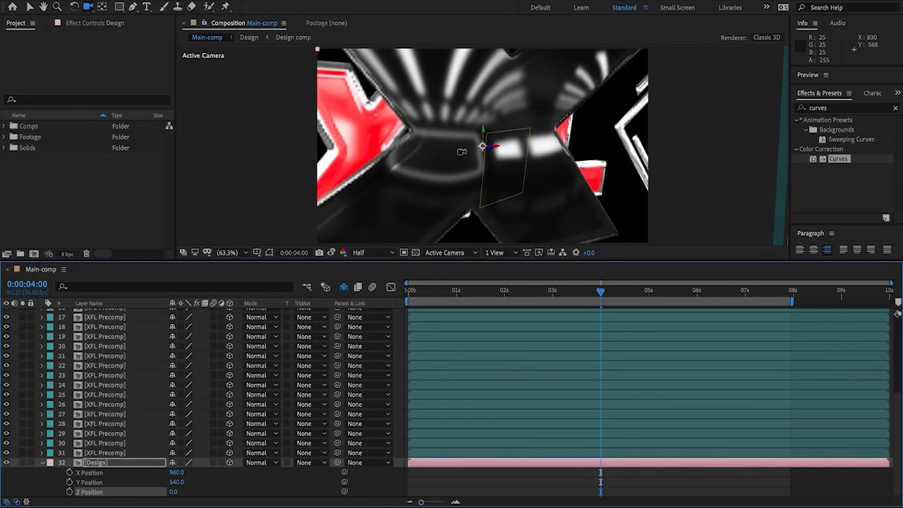
Push the Design layer back along the Z axis behind the XFL logo, to about 34
left_click_drag(474, 136, 439, 113)
left_click(30, 7)
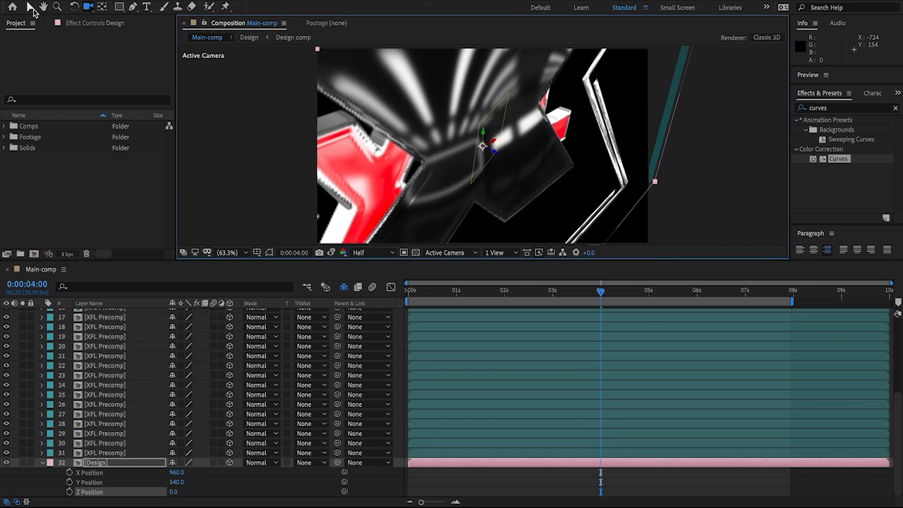
left_click_drag(495, 155, 493, 155)
Use a two-view layout to fine-tune the Design layer's Z Position in the Top view to about 32.7, just behind the logo stack
left_click(499, 252)
left_click(494, 275)
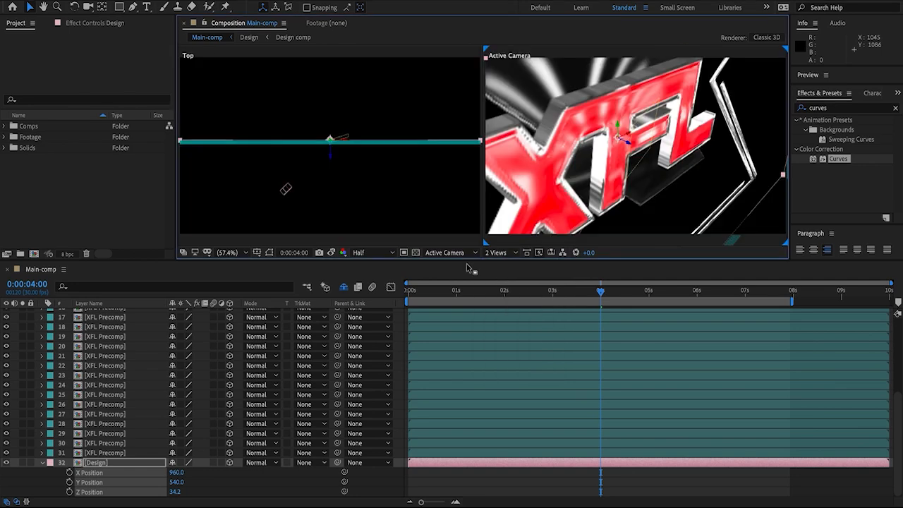
left_click(382, 144)
scroll(352, 147, "up", 3)
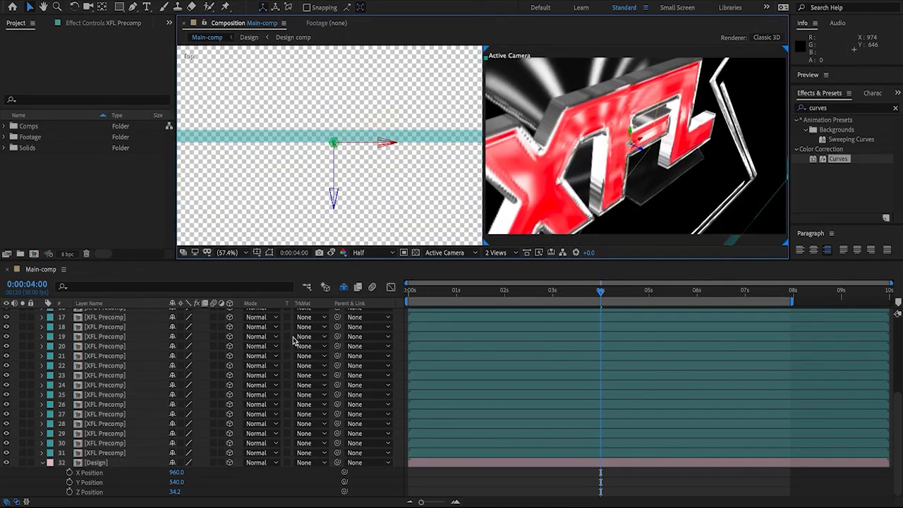
left_click(334, 200)
scroll(341, 151, "up", 2)
left_click_drag(340, 202, 337, 210)
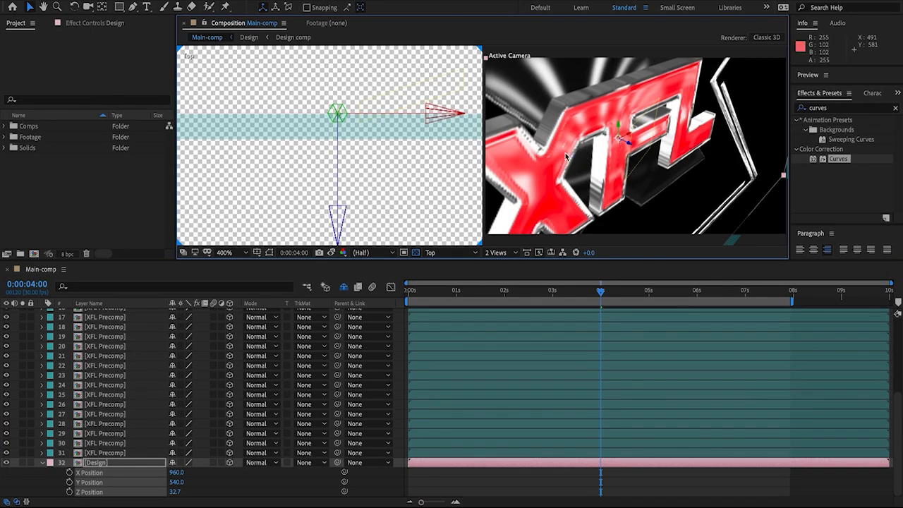
Orbit Camera 4 and return to a single view to examine the Design layer's placement behind the logo
key("c")
left_click_drag(595, 149, 479, 134)
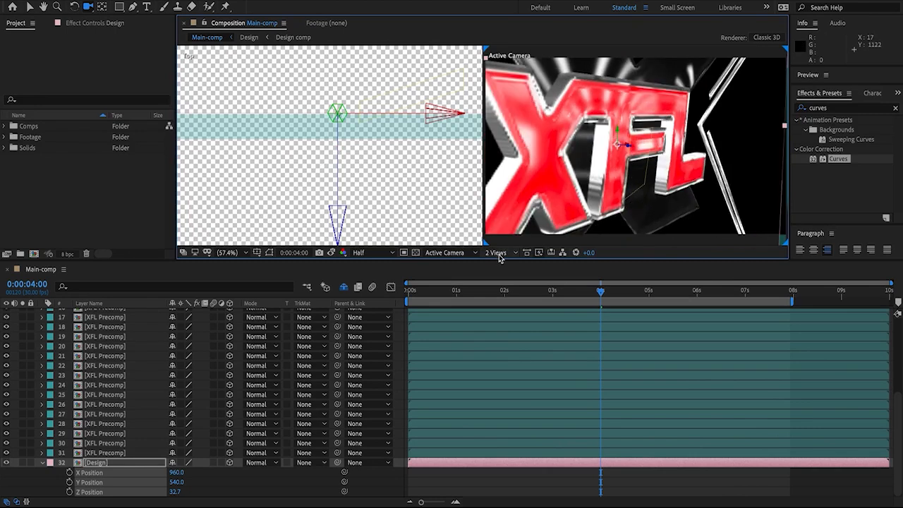
left_click(500, 254)
left_click(500, 240)
left_click_drag(416, 135, 311, 99)
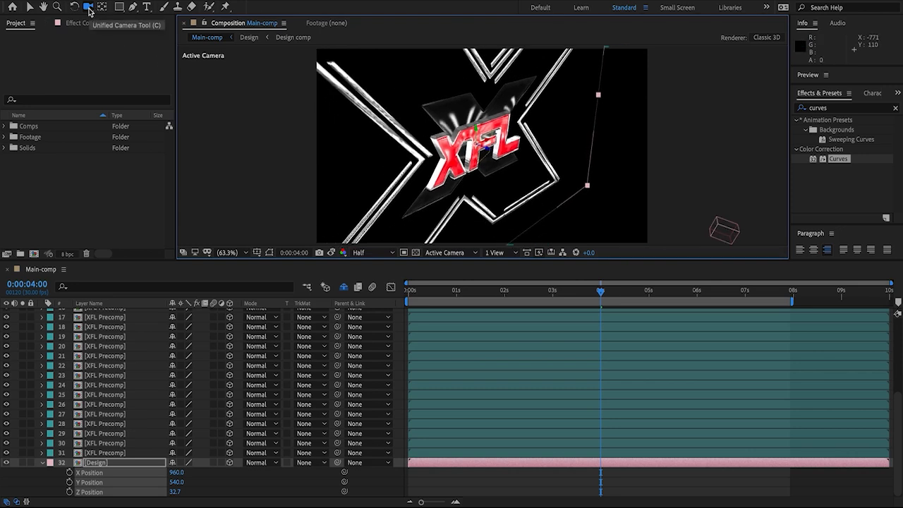
Add the expression index*1 to the Design layer's Z Position and collapse the layer's properties
key("grave")
left_click(70, 379, "alt")
key("BackSpace")
type("inde")
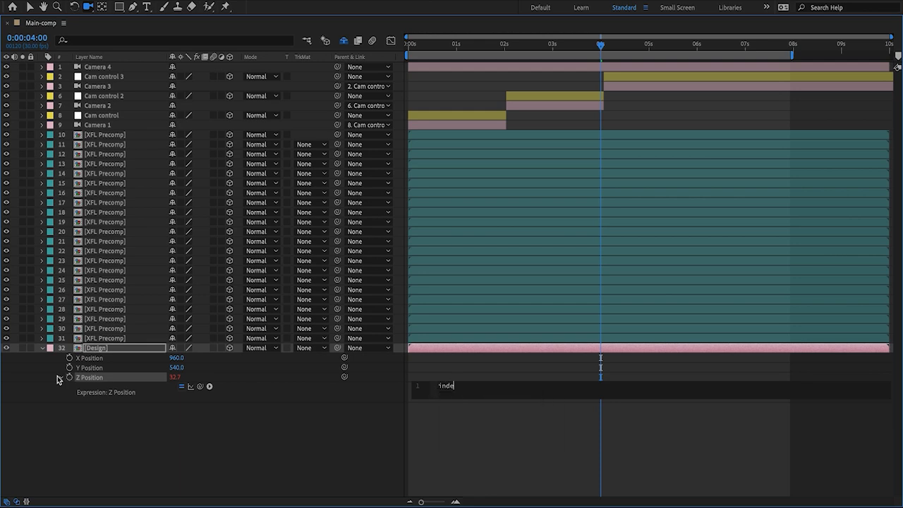
type("x*")
left_click(58, 379)
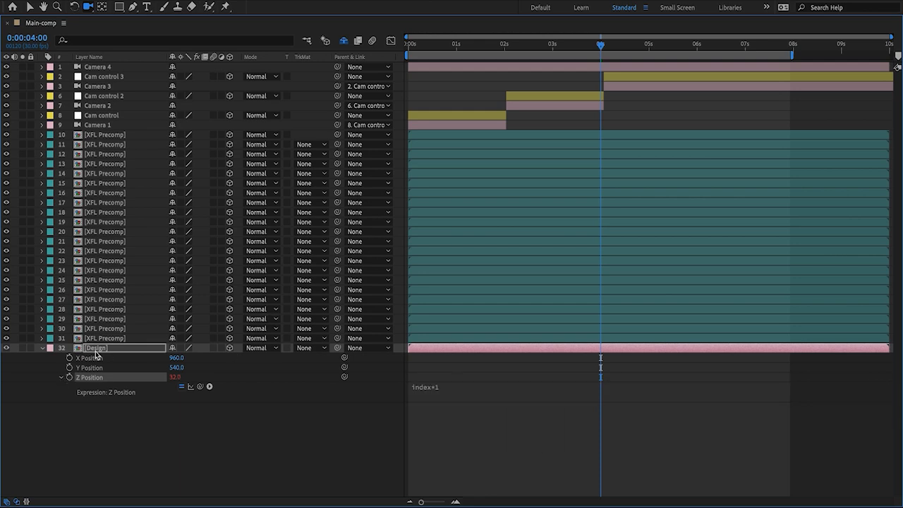
left_click(42, 349)
Duplicate the Design layer repeatedly to build a deep stack of copies below the XFL Precomp layers
key("grave")
scroll(159, 396, "down", 5)
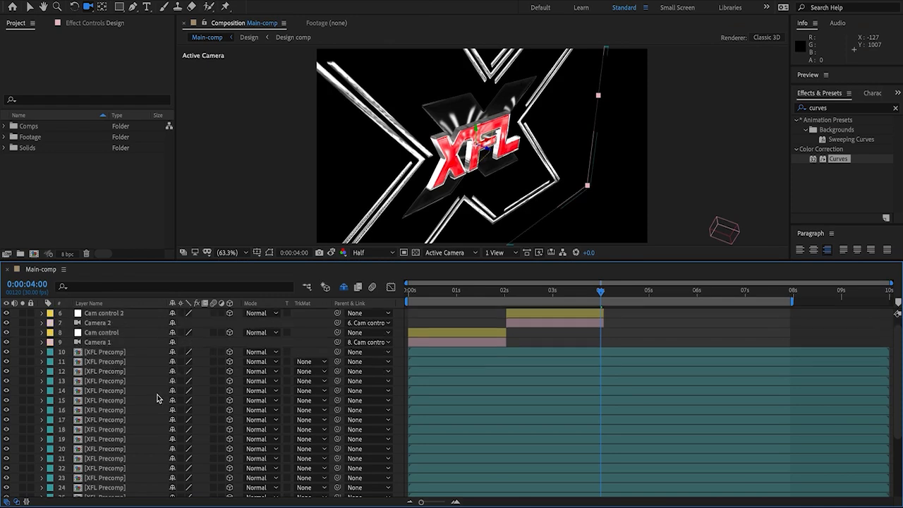
key("ctrl+d")
key("ctrl+d")
key("ctrl+d")
key("ctrl+d")
key("ctrl+d")
key("ctrl+d")
key("ctrl+d")
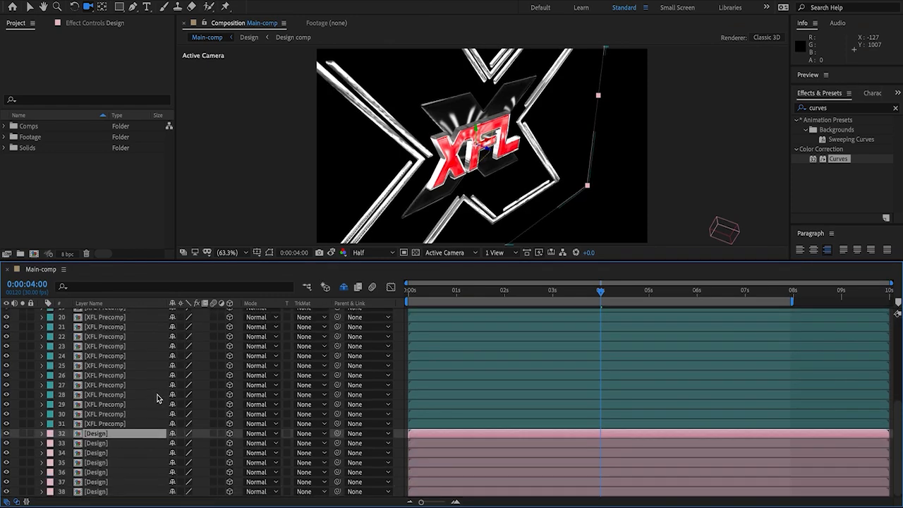
scroll(157, 399, "down", 5)
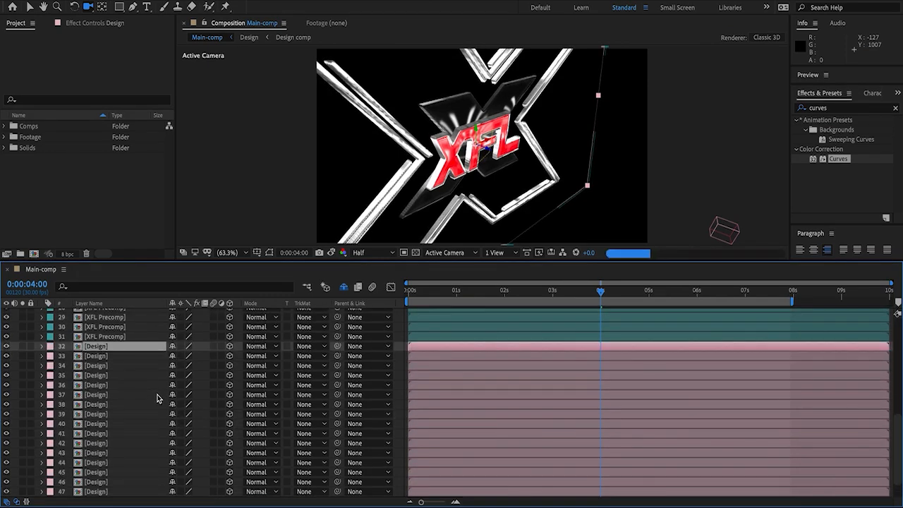
scroll(157, 399, "up", 10)
scroll(156, 399, "down", 10)
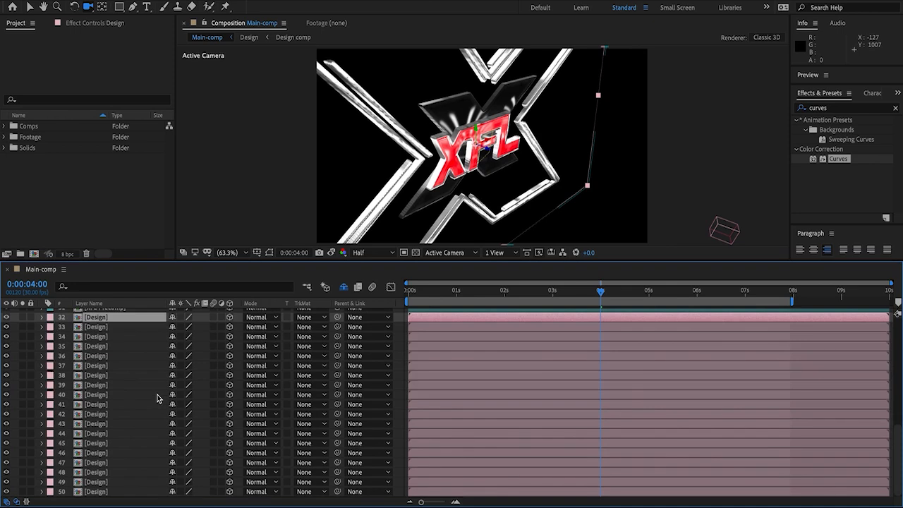
Orbit close around the extruded logo and design to inspect them, and delete the Camera 4 layer
left_click(406, 311)
left_click_drag(399, 156, 454, 203)
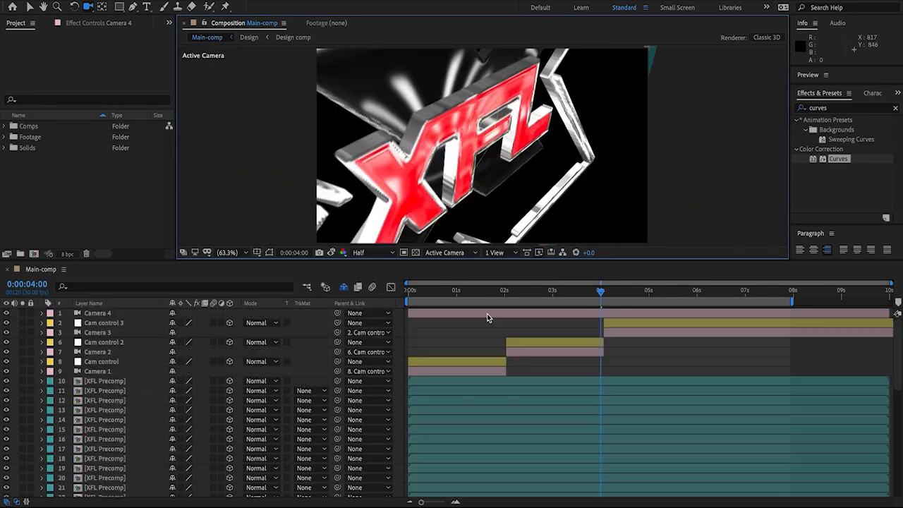
left_click(487, 313)
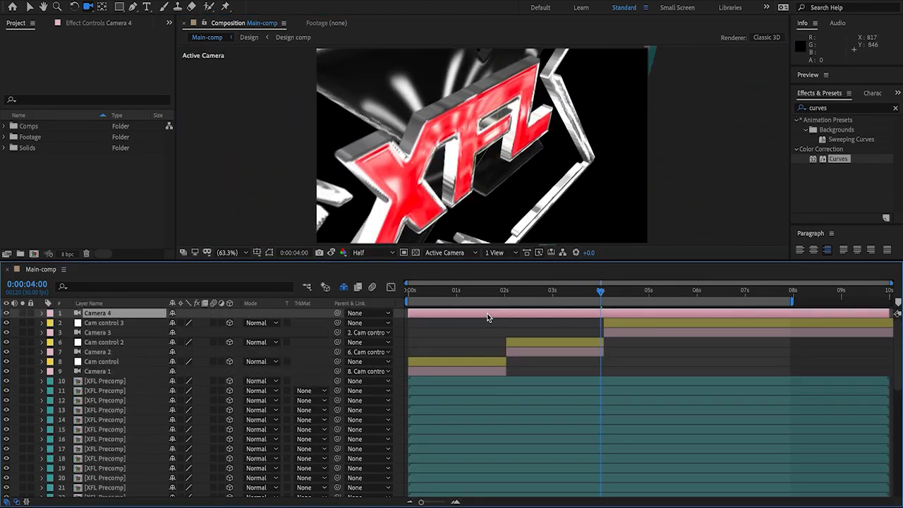
key("Delete")
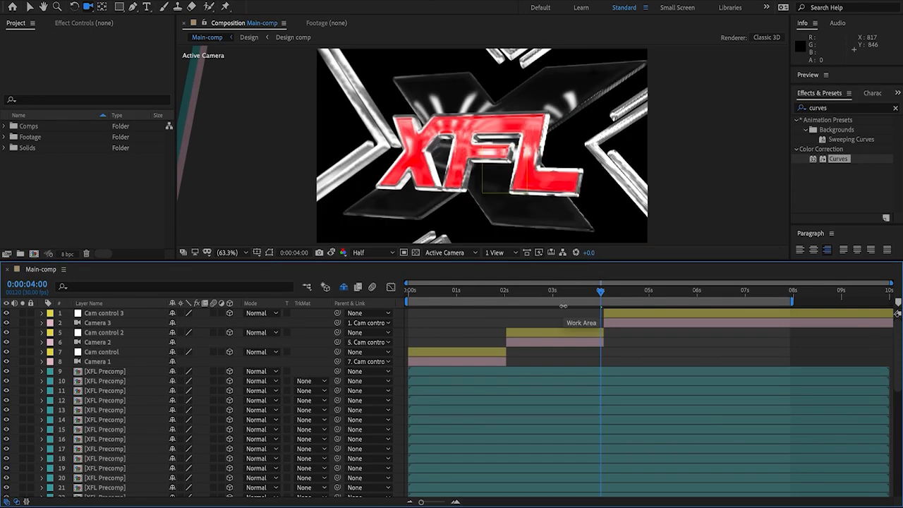
Review the extruded logo through the animated cameras at the composition's start and at 0:00:03:13
left_click(562, 342)
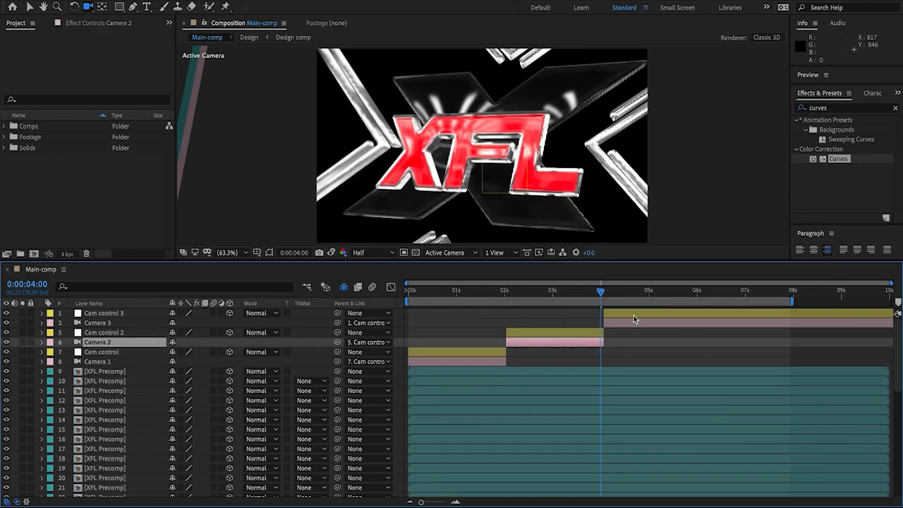
left_click(491, 361)
left_click(496, 296)
left_click_drag(495, 296, 410, 294)
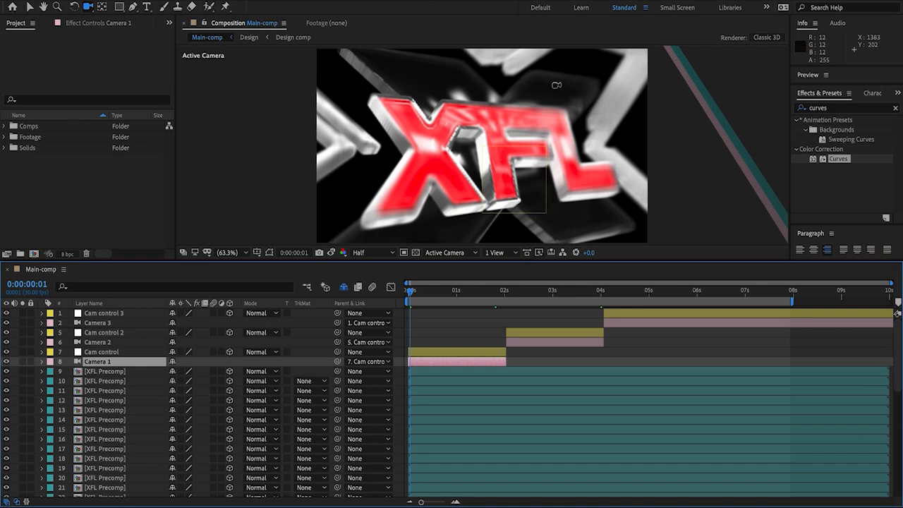
left_click(573, 290)
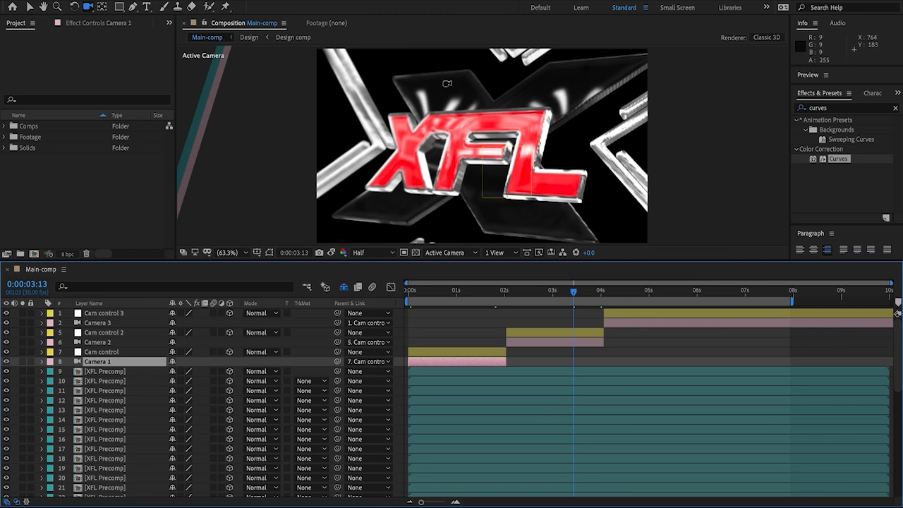
Reveal Camera 3's keyframes and move the current time to its second Position keyframe at 0:00:06:29
left_click(747, 322)
key("u")
left_click(24, 342)
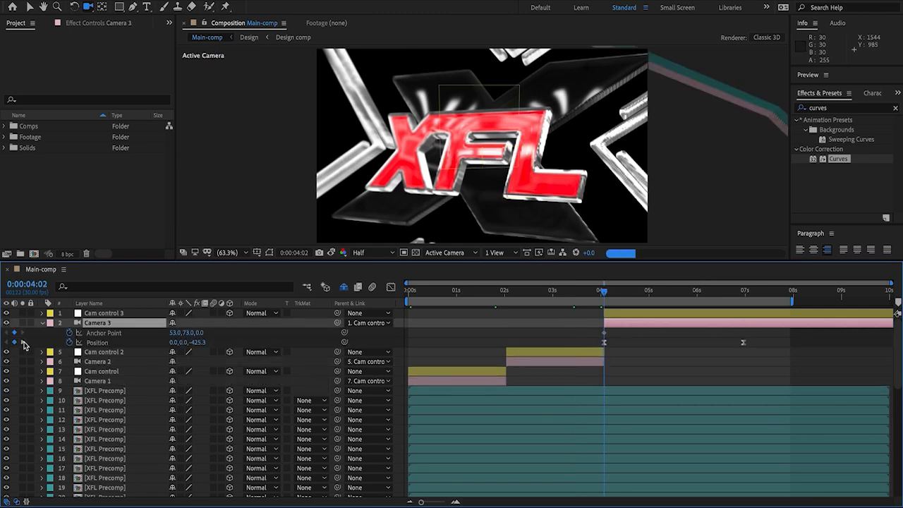
left_click(24, 342)
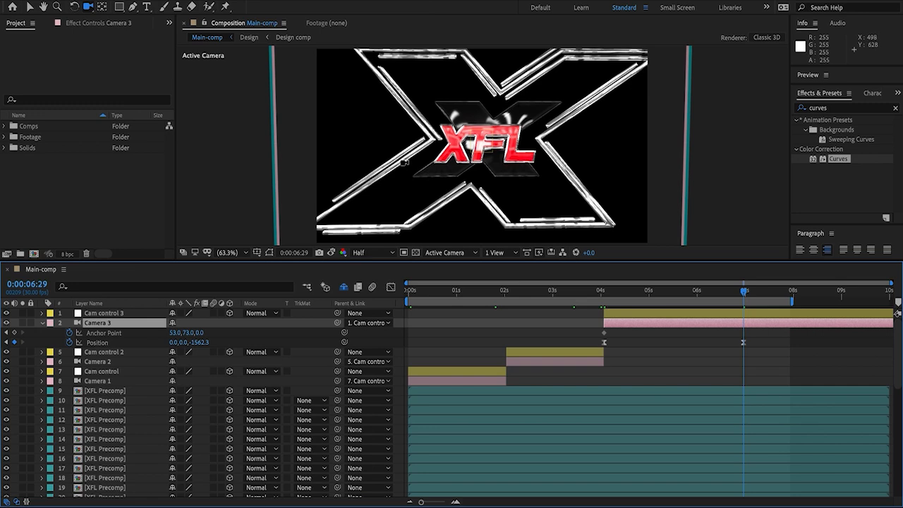
Set Camera 3's Z position to -2111.3 at the 0:00:06:29 keyframe, collapse its properties and return to the composition's start
left_click_drag(200, 342, 150, 342)
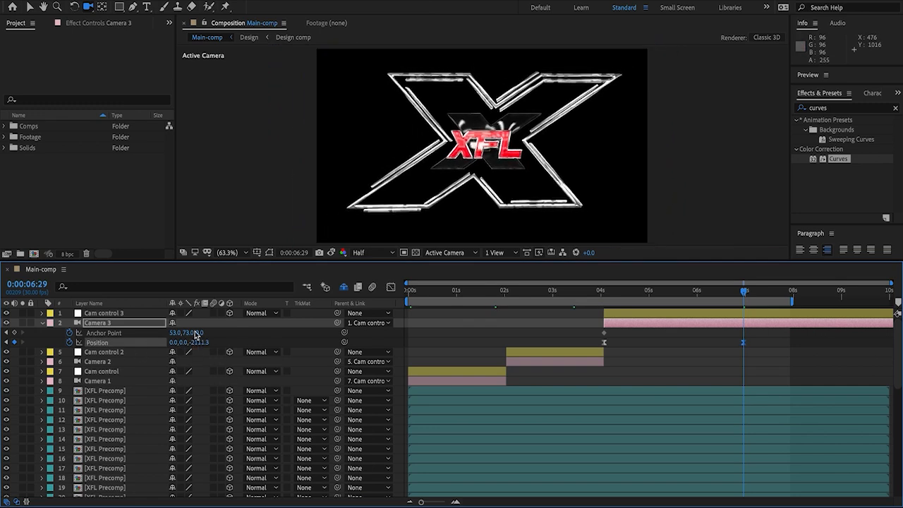
left_click(42, 324)
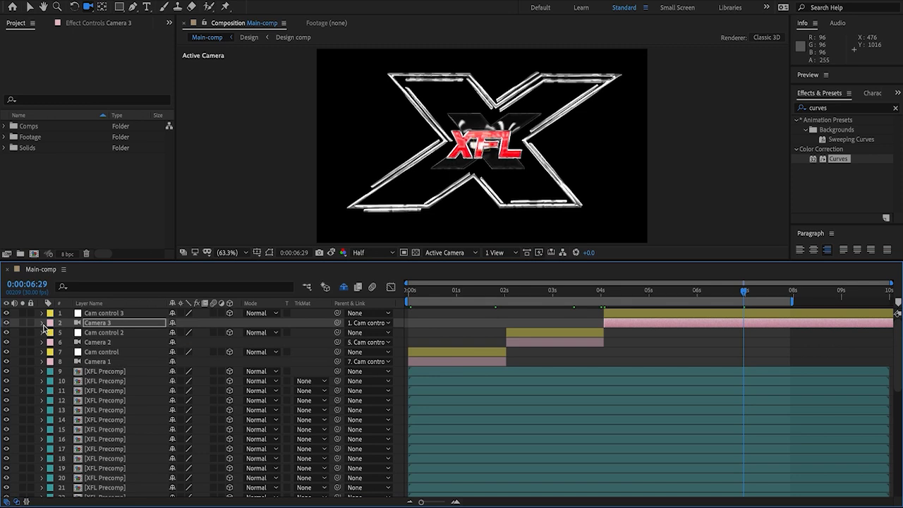
left_click(656, 332)
key("Home")
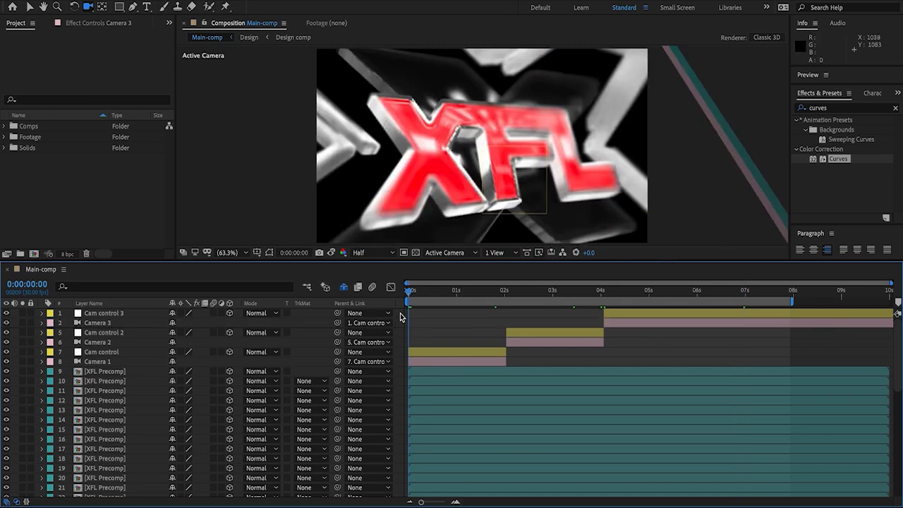
Create a 1920 × 1080 solid named BG in deep red AD1515
right_click(670, 334)
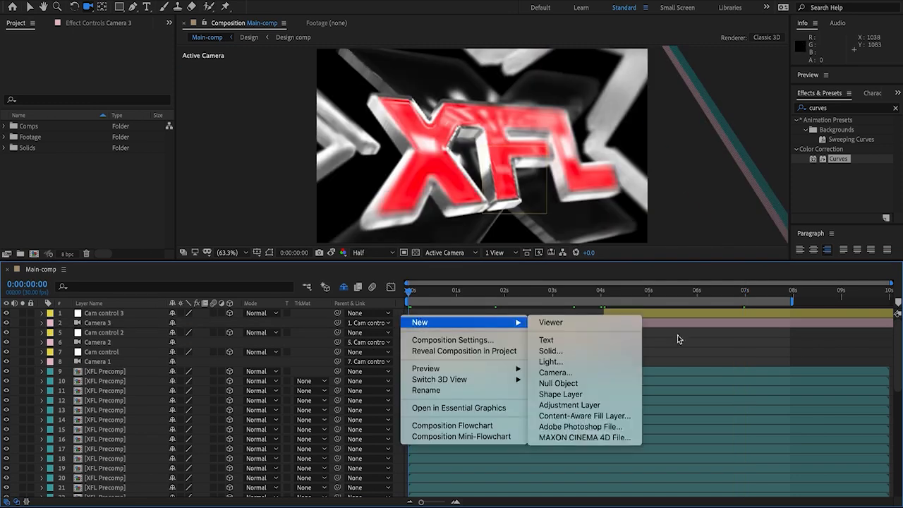
left_click(578, 351)
left_click(419, 239)
left_click(346, 206)
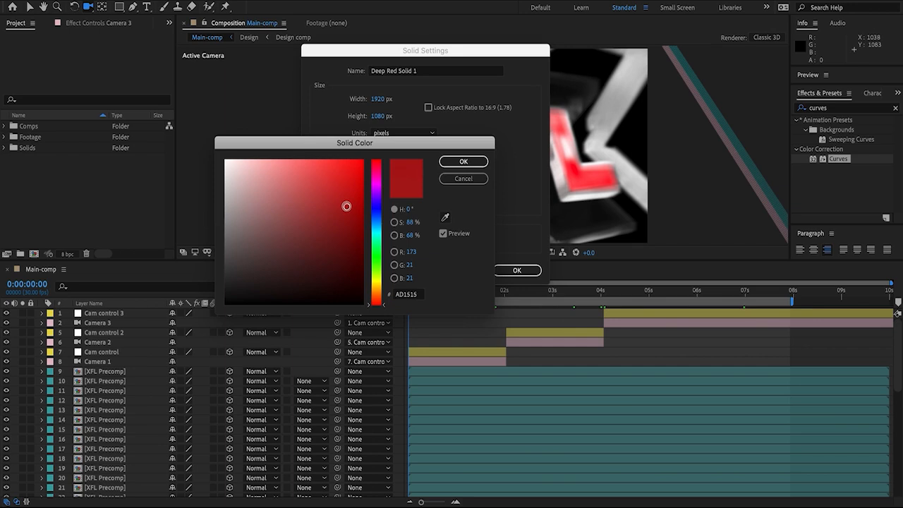
left_click(464, 162)
left_click(426, 87)
key("ctrl+a")
type("BG")
key("Return")
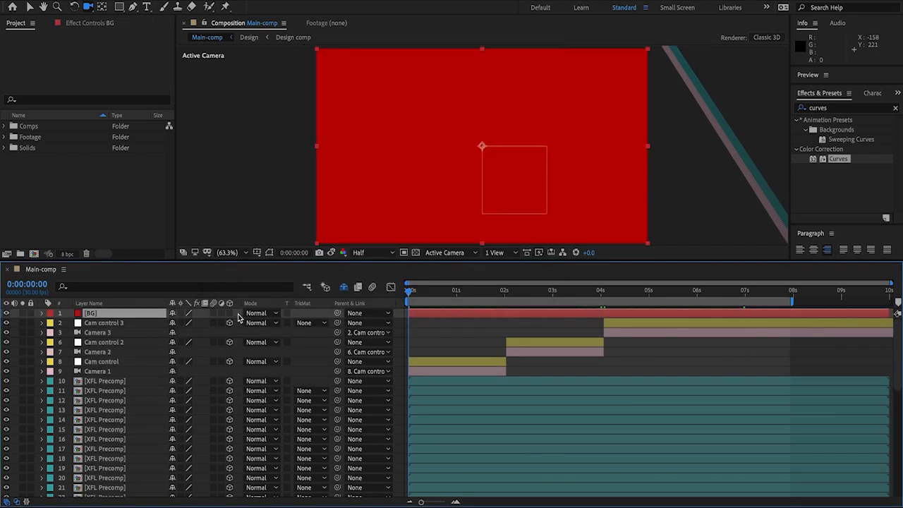
Move the BG solid below all Design layers in the layer stack and lock it
key("grave")
left_click_drag(108, 63, 107, 493)
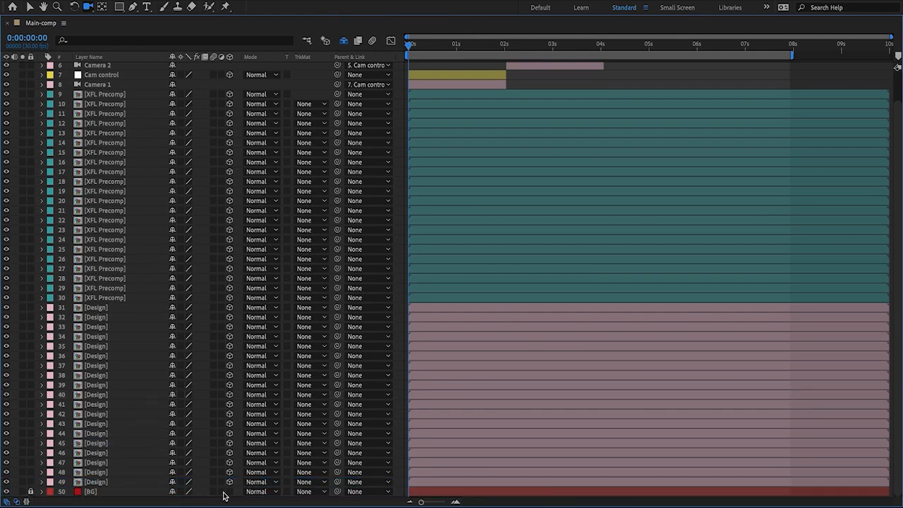
key("grave")
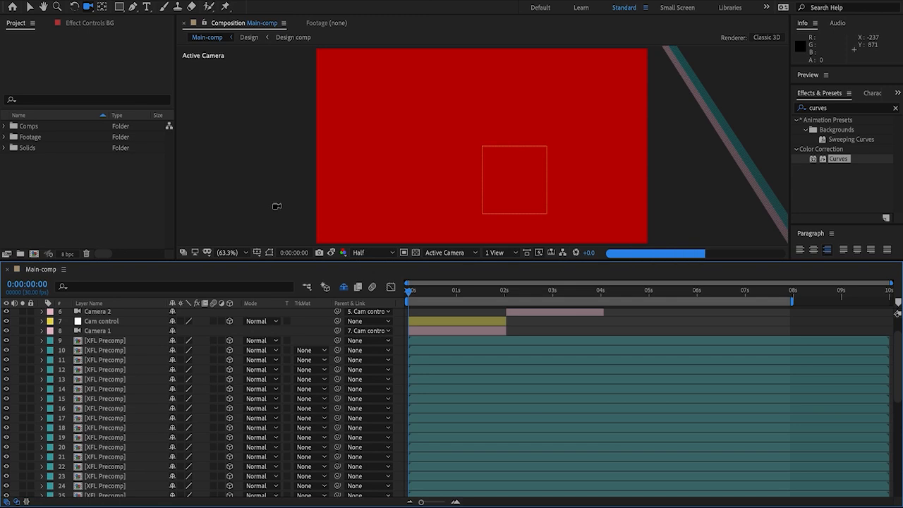
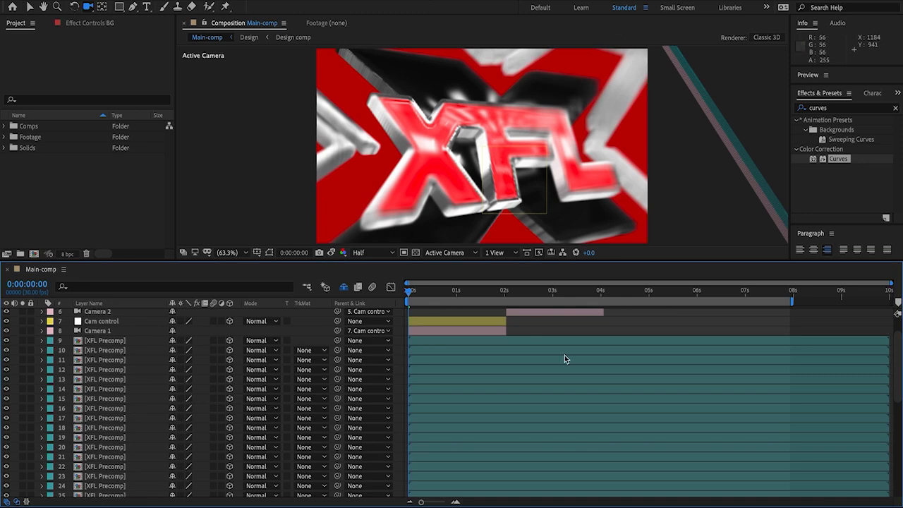
scroll(564, 356, "up", 2)
left_click(658, 291)
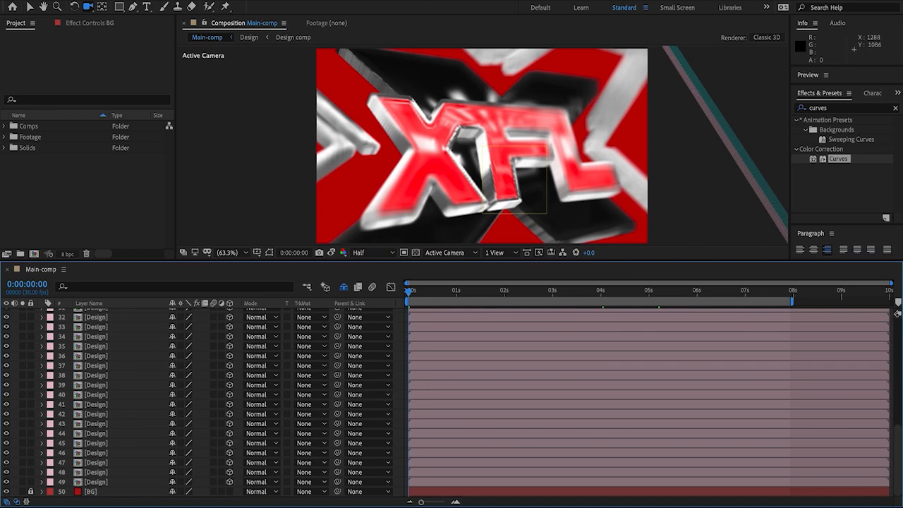
Select all the Design layers from 49 up to 31 and hide them
left_click(439, 484)
scroll(438, 378, "up", 2)
left_click(436, 337, "shift")
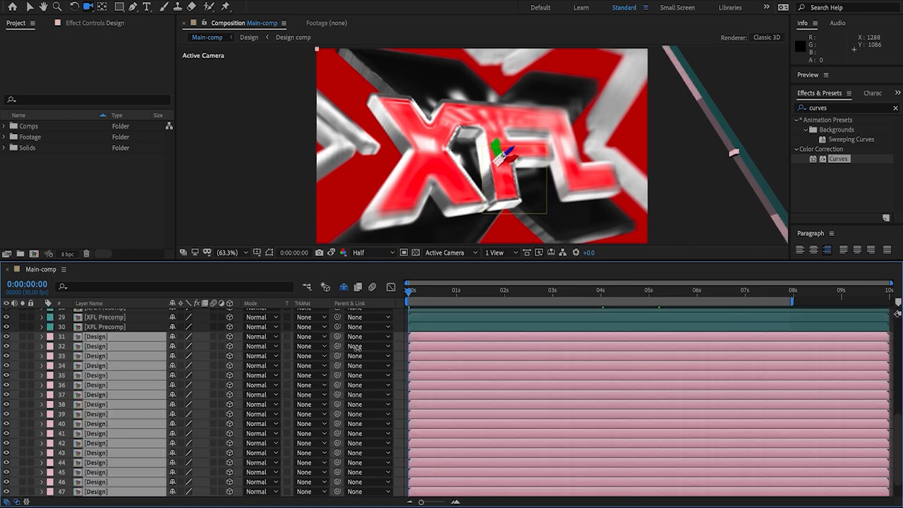
left_click(7, 337)
Search the effects for Fill, and solo the lowest XFL Precomp layer (layer 30) together with the BG layer
left_click(104, 327)
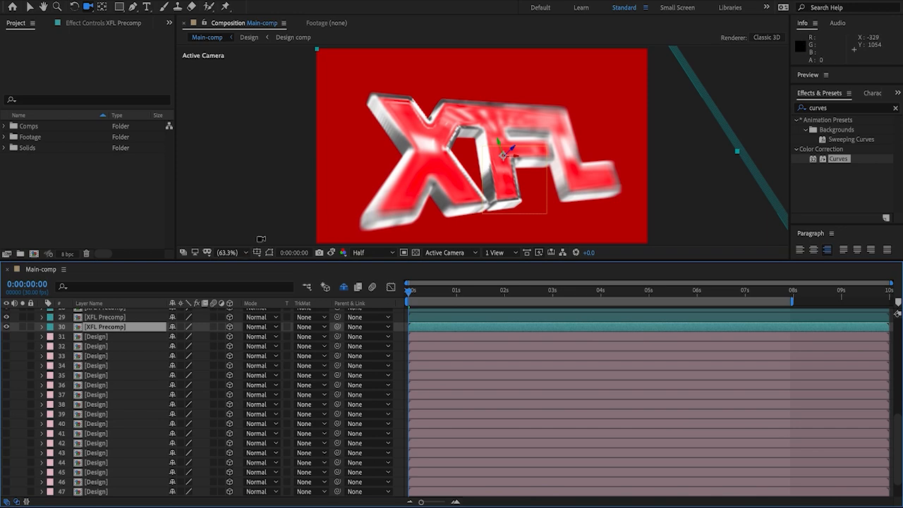
left_click(846, 107)
type("fill")
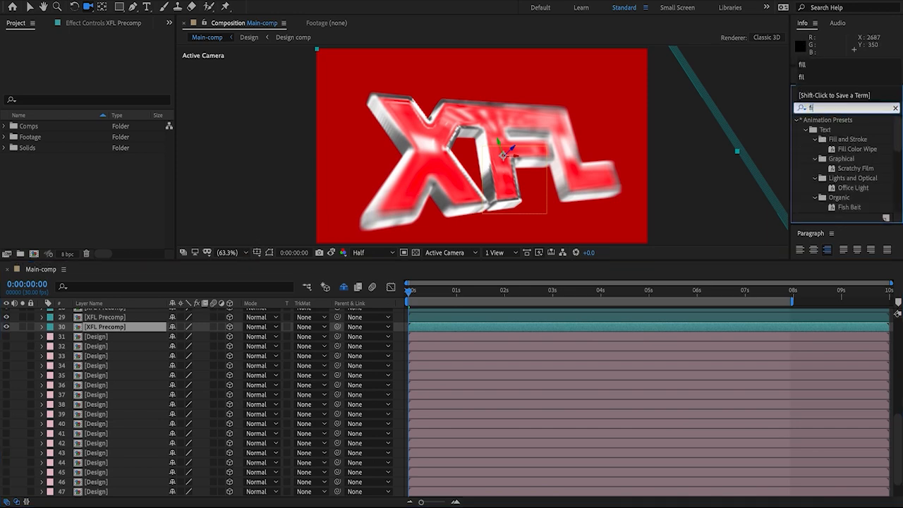
left_click(22, 327)
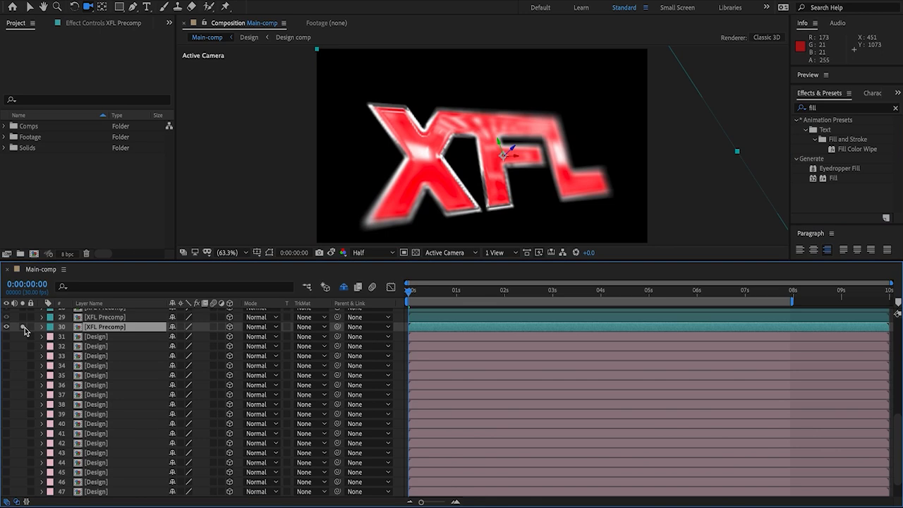
scroll(25, 328, "down", 3)
left_click(22, 489)
scroll(60, 411, "up", 2)
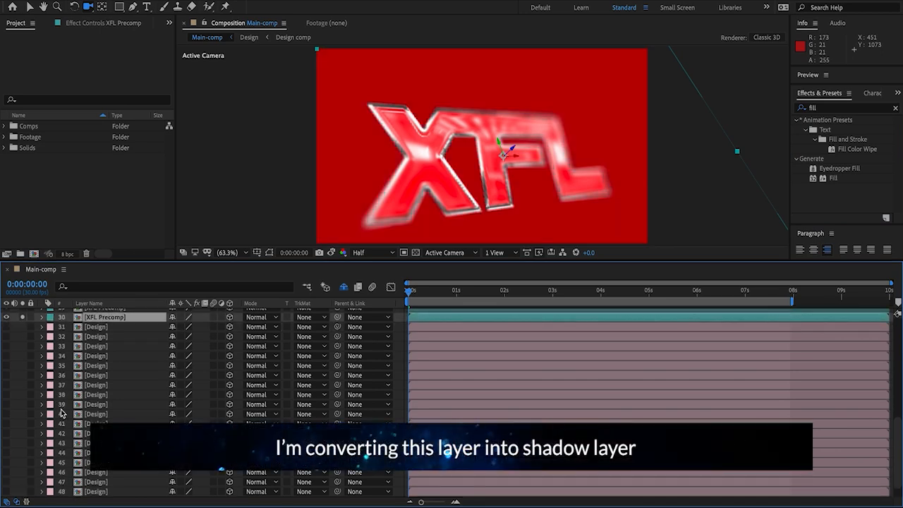
scroll(61, 412, "up", 2)
Apply the Fill effect to XFL Precomp layer 30 and set its colour to black (000000)
left_click_drag(833, 178, 341, 125)
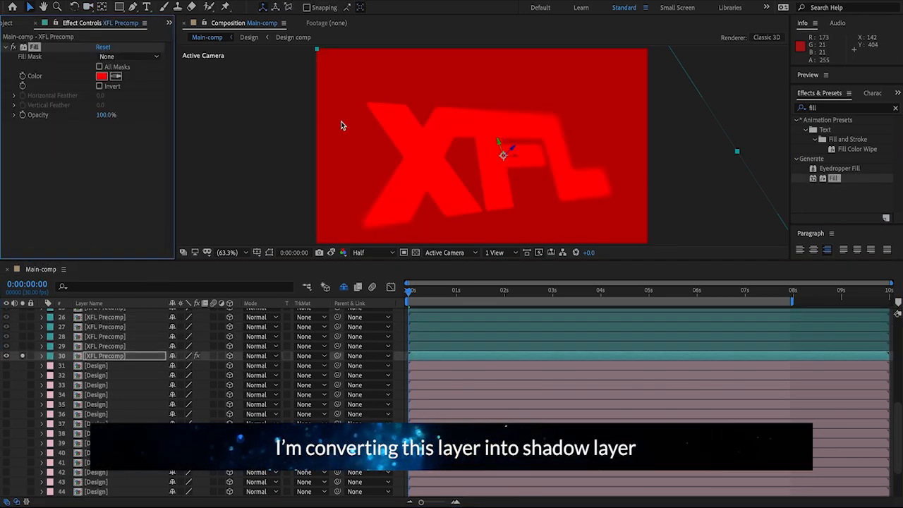
left_click(101, 76)
left_click(226, 303)
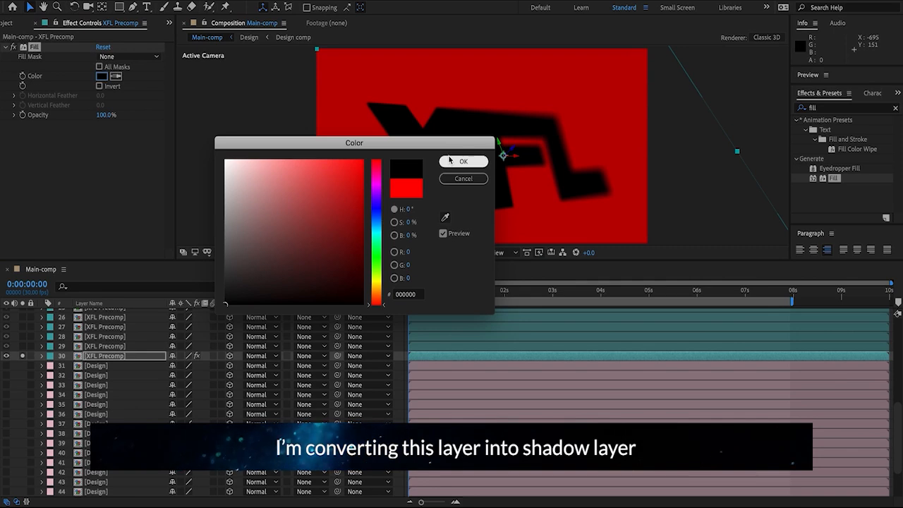
left_click(449, 161)
Add a Fast Box Blur effect to the black XFL Precomp layer with a Blur Radius of 10
left_click(815, 108)
type("fast")
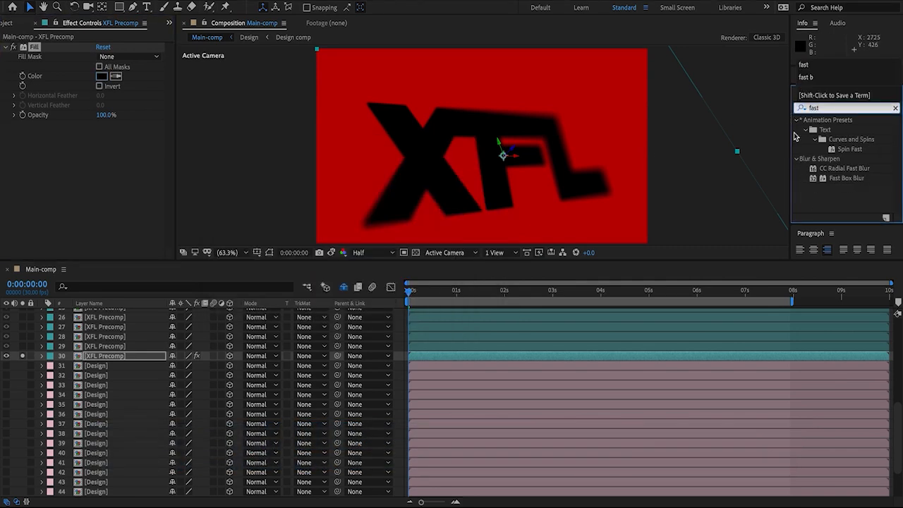
double_click(840, 179)
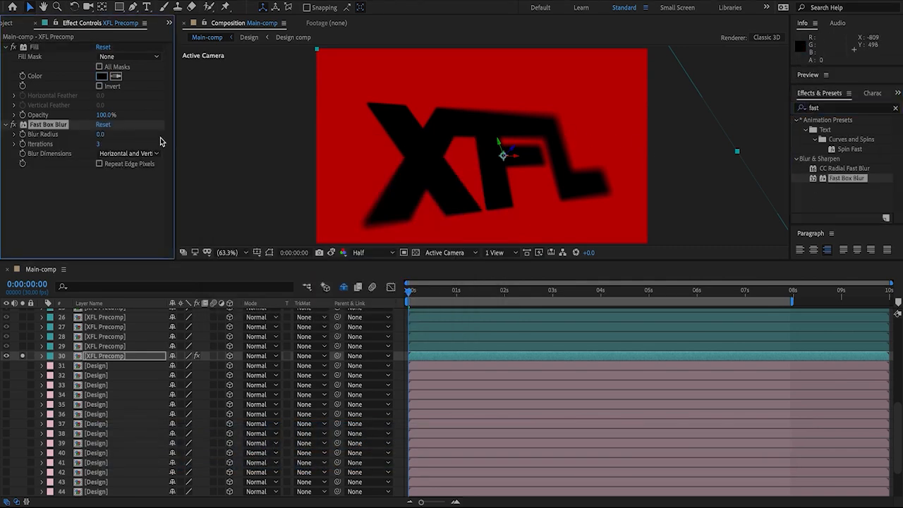
left_click(101, 135)
type("10")
key("Return")
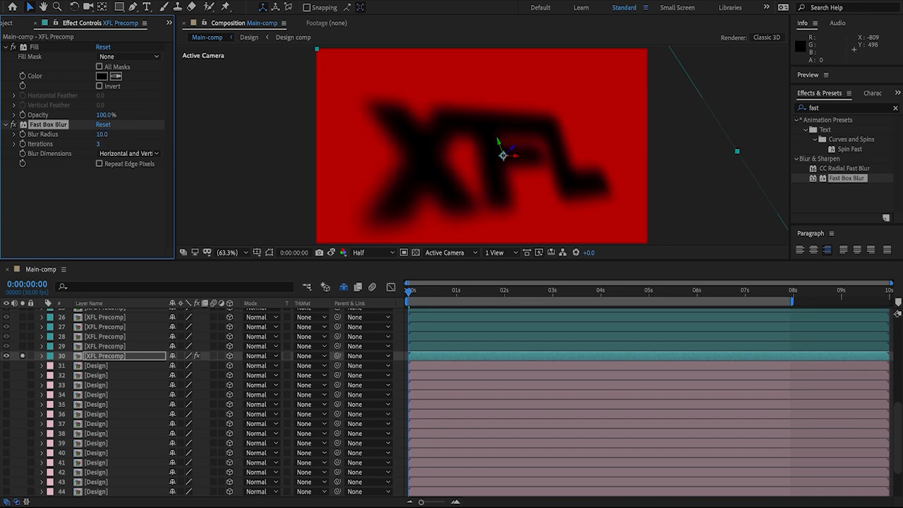
Add a CC Radial Blur effect to the shadow layer with an Amount of 10 and the Fading Zoom type
left_click_drag(826, 109, 799, 113)
type("radial")
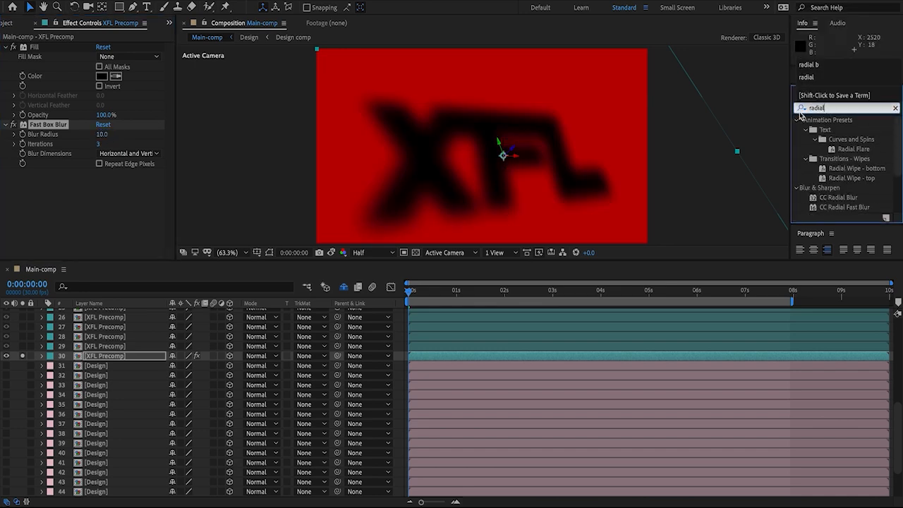
double_click(837, 198)
left_click(103, 193)
key("Return")
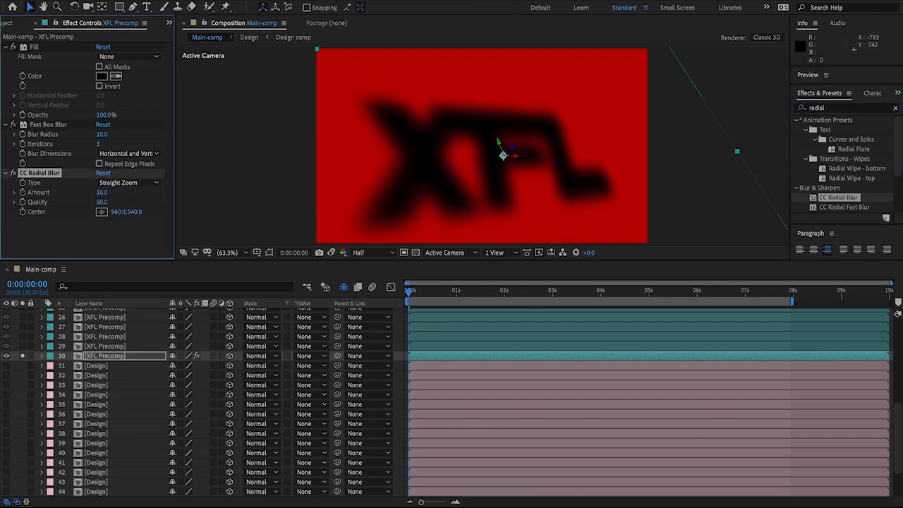
left_click(127, 182)
left_click(130, 205)
left_click(132, 183)
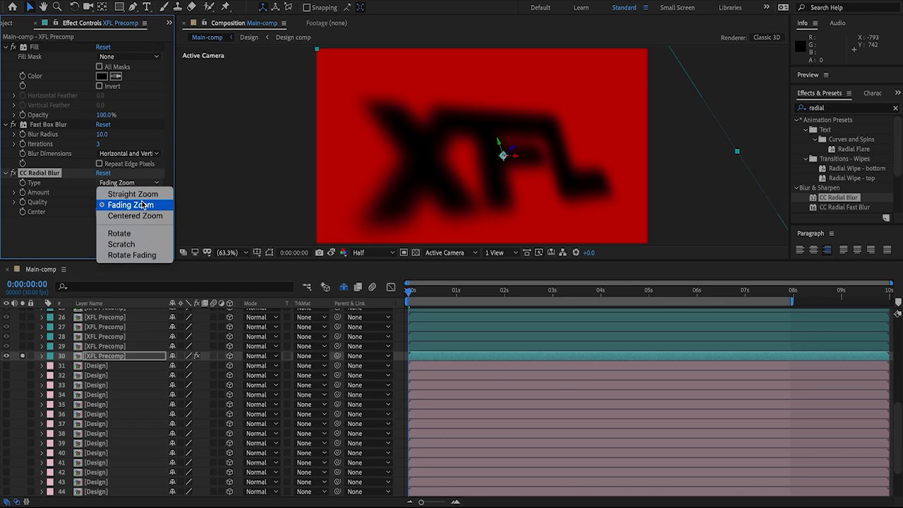
left_click(143, 205)
Turn off solo on XFL Precomp layer 30 and on the BG layer
left_click(22, 356)
scroll(23, 492, "down", 5)
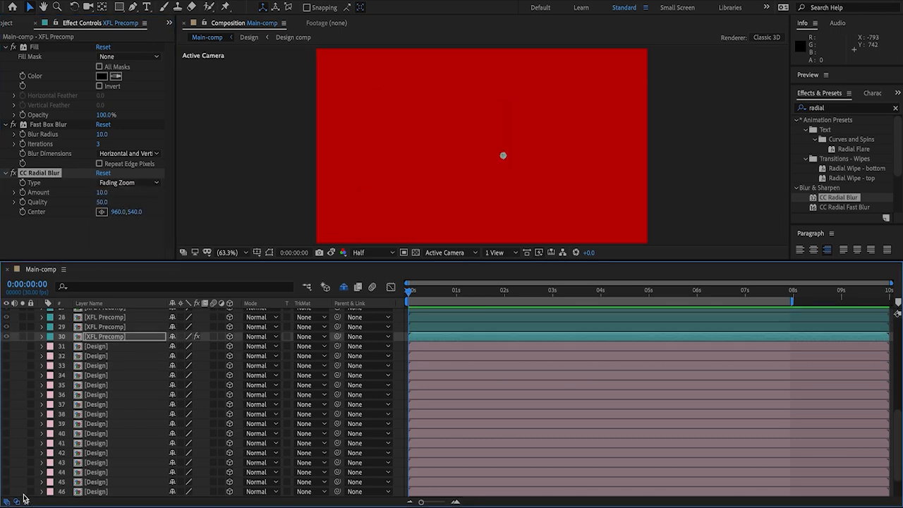
left_click(23, 492)
scroll(49, 417, "up", 2)
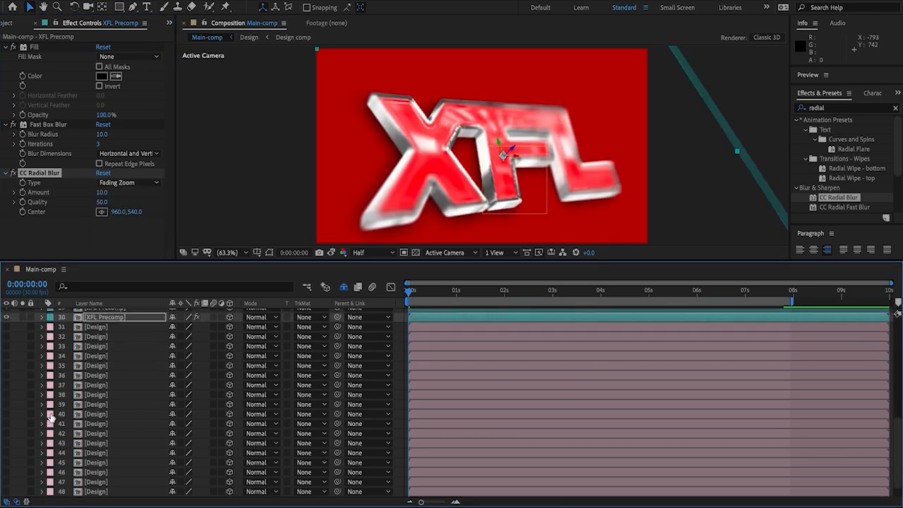
Add a Curves effect to the shadow layer and raise the RGB curve's shadows and midtones well above the diagonal
left_click(812, 105)
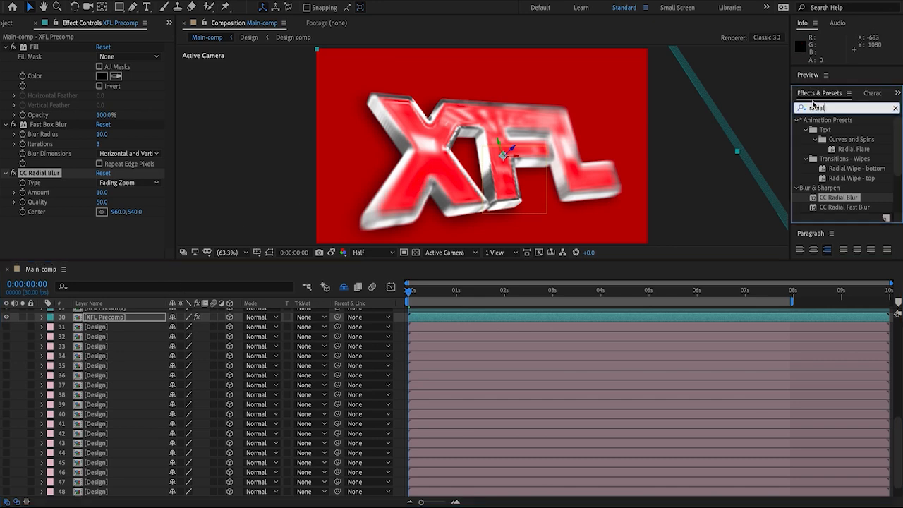
type("curve")
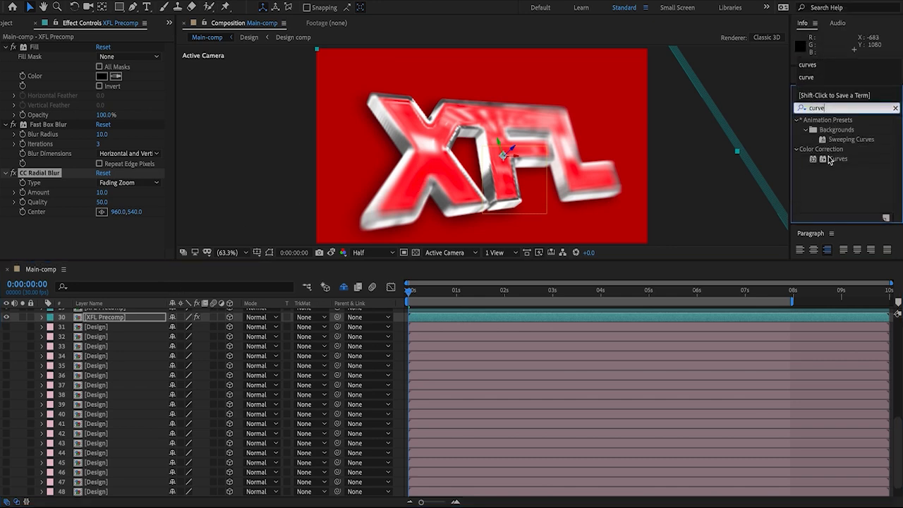
double_click(829, 160)
left_click_drag(52, 204, 51, 182)
left_click_drag(85, 136, 83, 121)
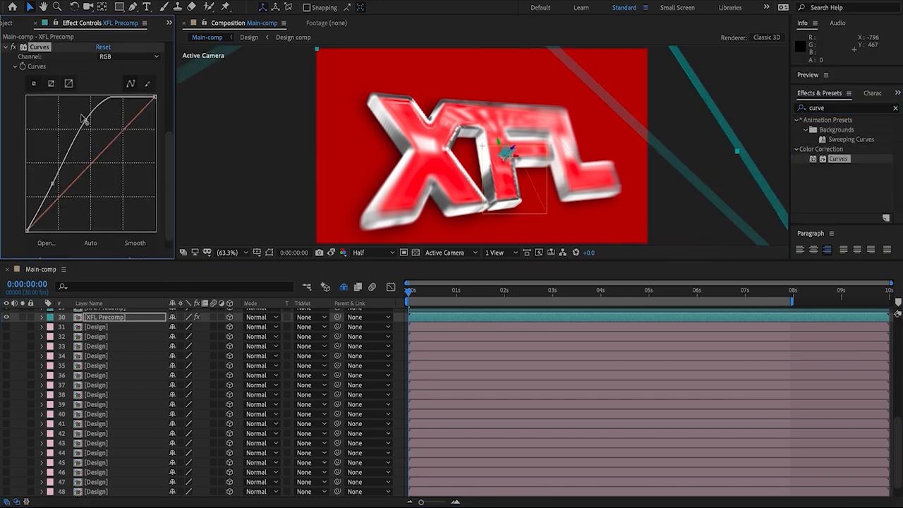
Add a Drop Shadow effect between Fast Box Blur and CC Radial Blur on the shadow layer, with a Distance of 10
left_click(836, 108)
type("drop sh")
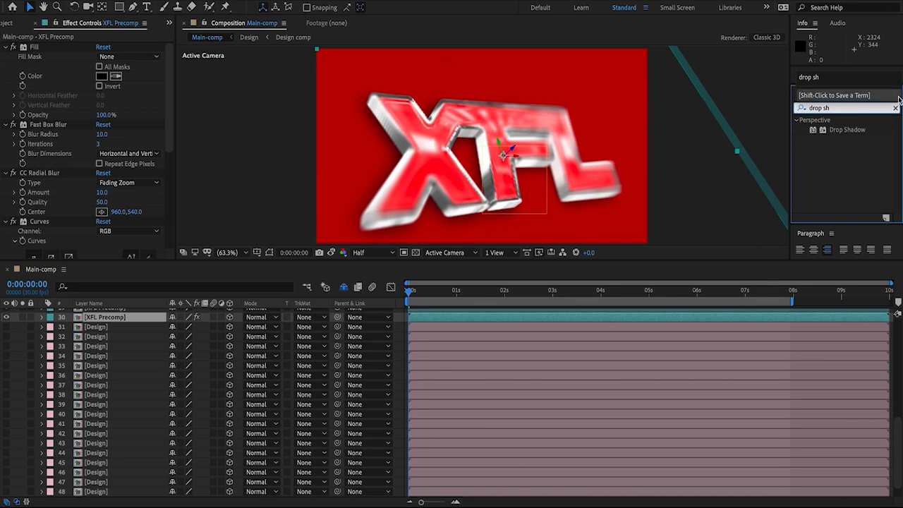
left_click_drag(846, 130, 69, 176)
scroll(56, 139, "up", 4)
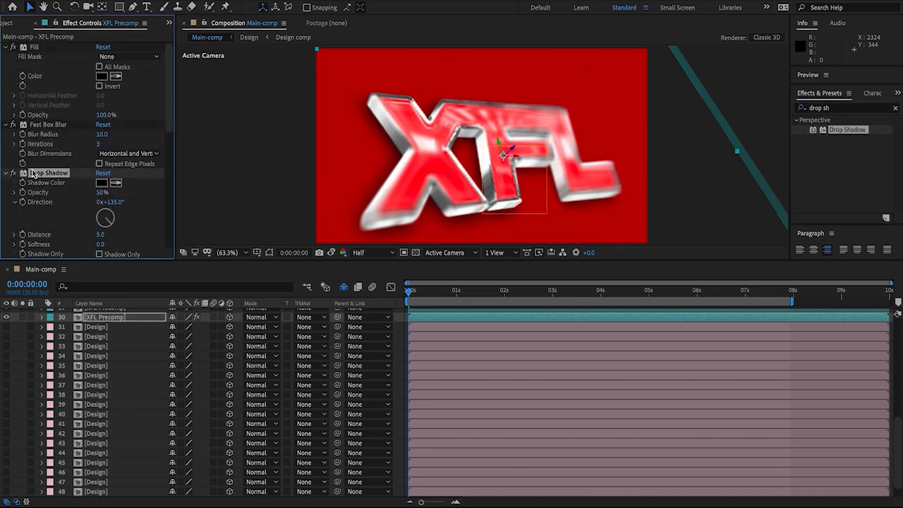
scroll(34, 179, "down", 2)
left_click(103, 183)
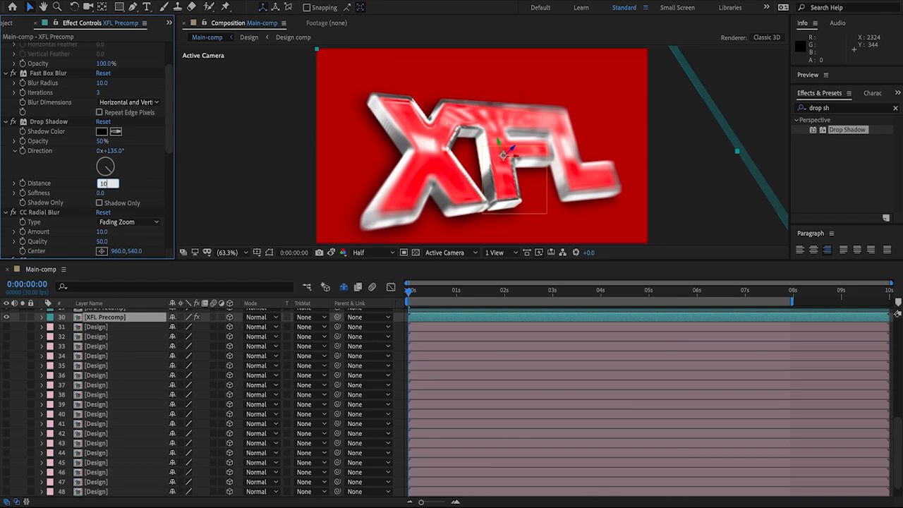
key("Return")
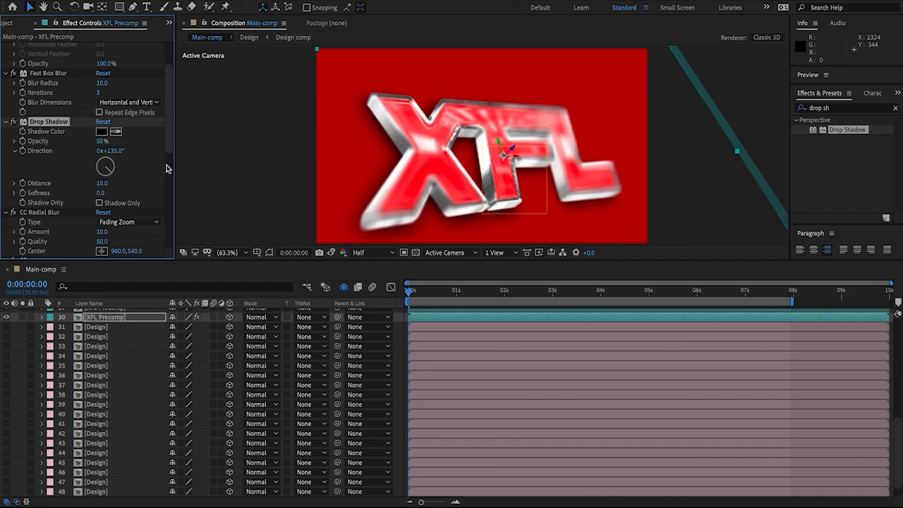
Duplicate the Drop Shadow effect, set the copy's Direction to 317°, and reselect XFL Precomp layer 30
key("ctrl+d")
scroll(70, 134, "down", 3)
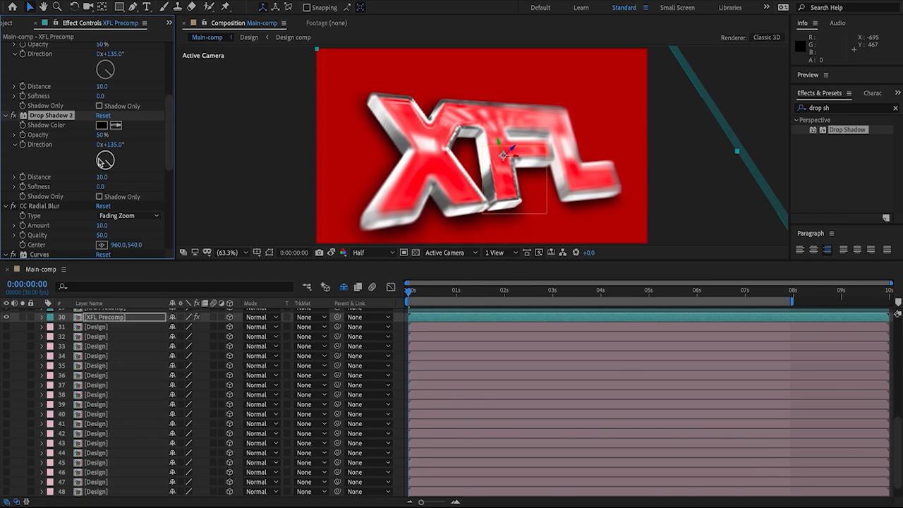
left_click_drag(101, 160, 99, 152)
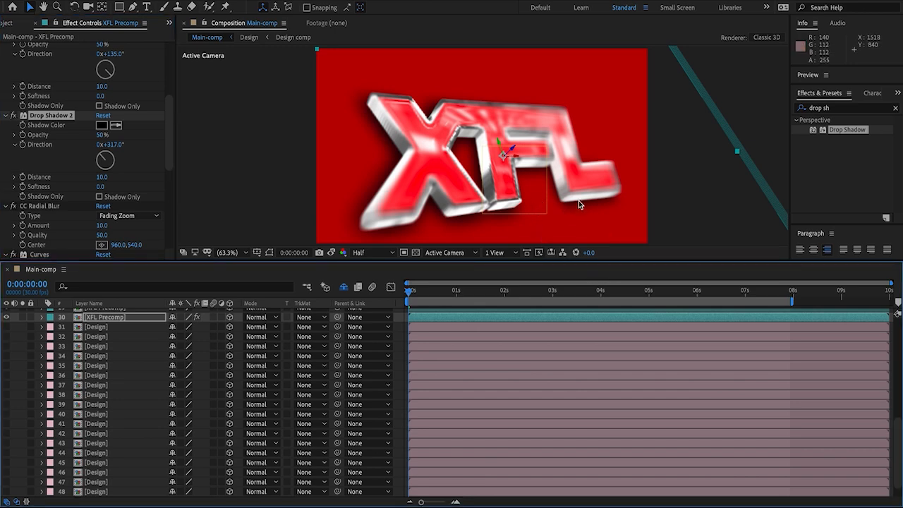
left_click(402, 335)
left_click(84, 317)
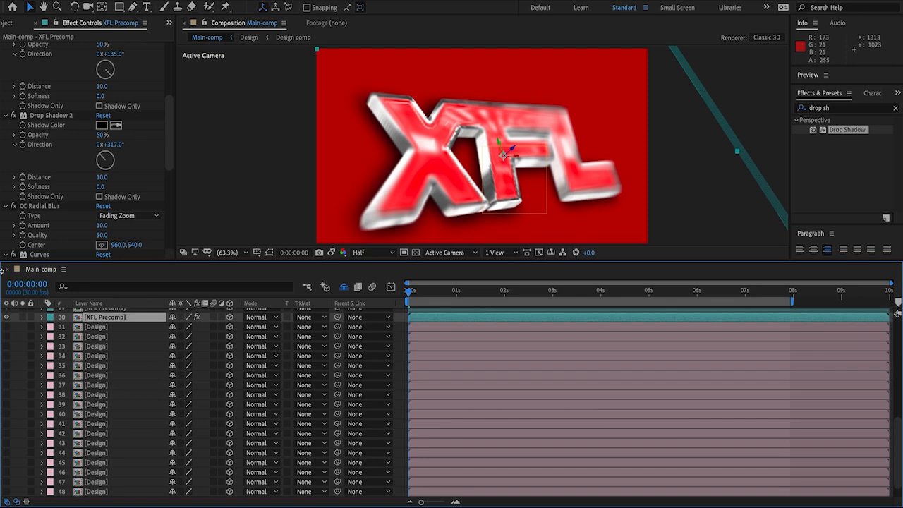
Select and copy all effects applied to XFL Precomp layer 30
left_click(48, 125)
key("ctrl+a")
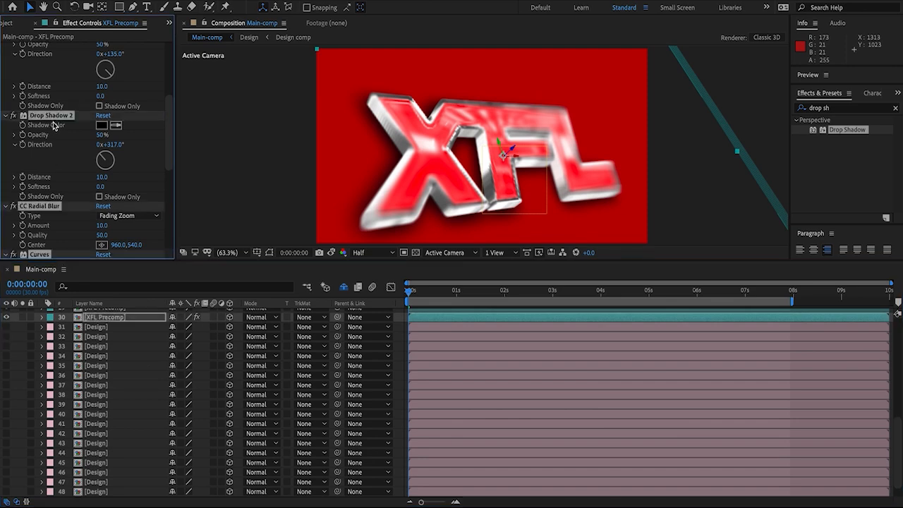
scroll(51, 125, "up", 5)
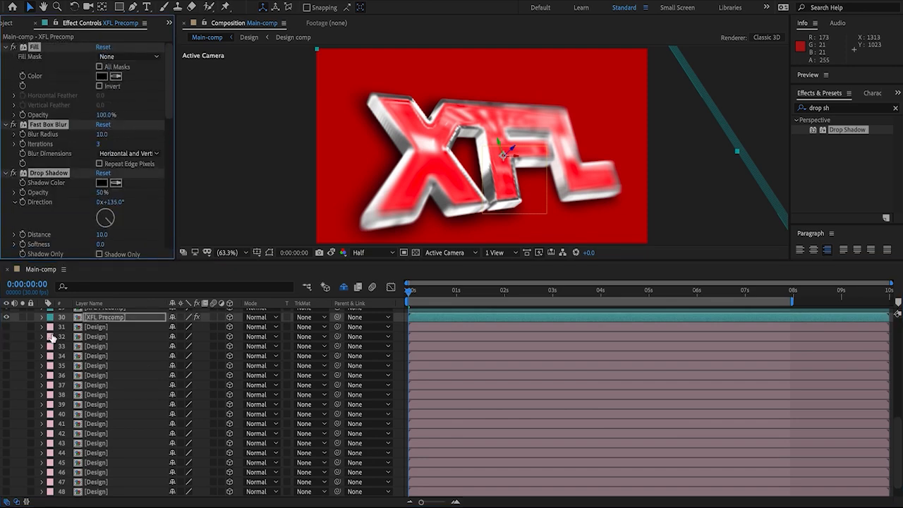
Make Design layers 31 to 49 visible and paste the copied shadow effects onto Design layer 49
left_click(96, 328)
scroll(81, 364, "down", 1)
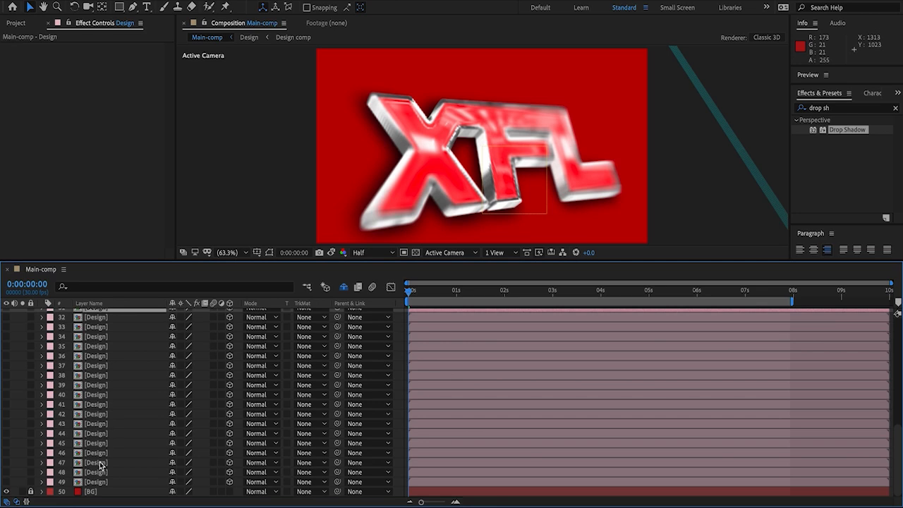
left_click(92, 483, "shift")
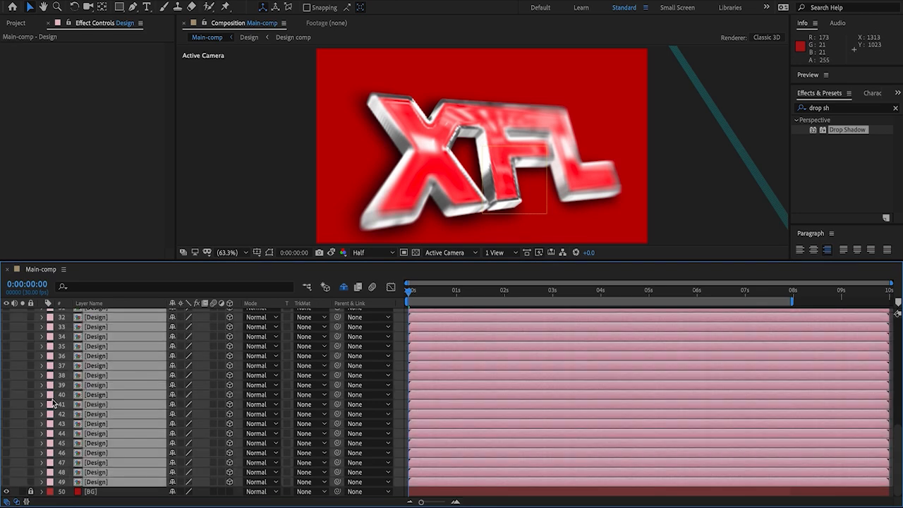
left_click(7, 388)
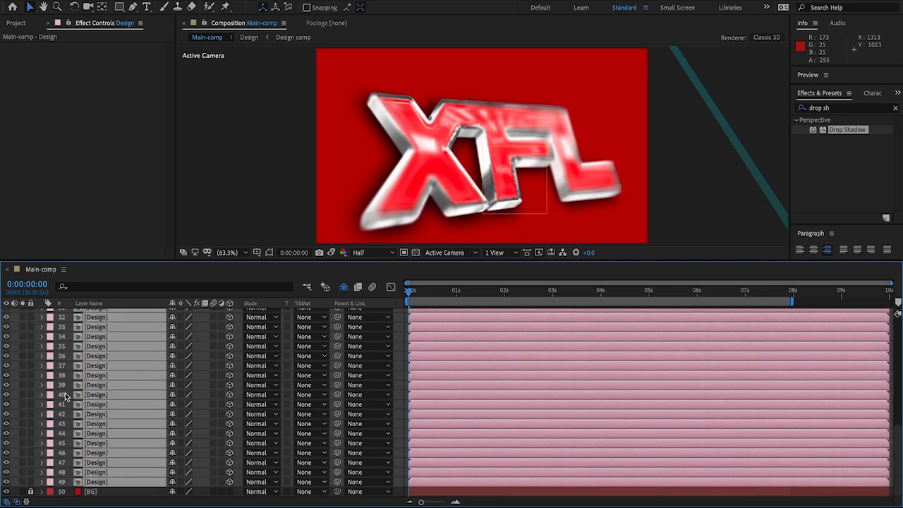
left_click(109, 483)
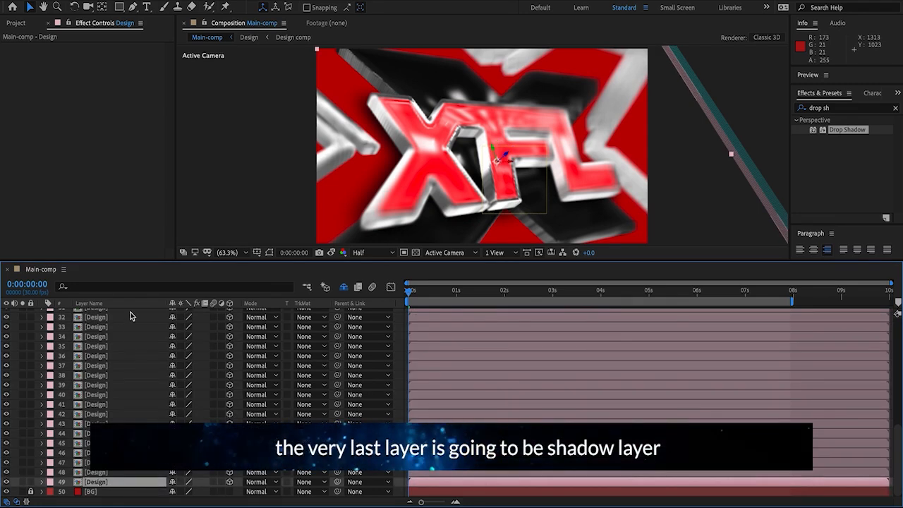
key("ctrl+v")
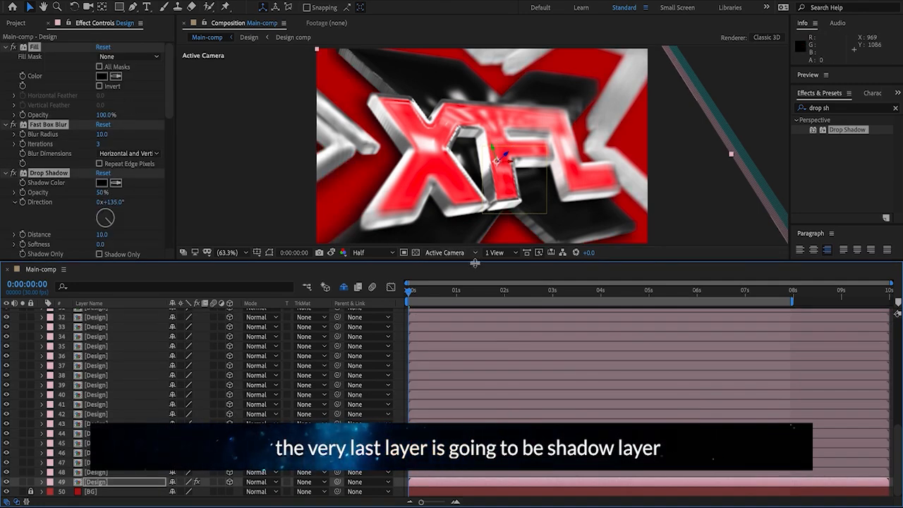
Reveal Camera 3's keyframes and move the playhead to its second Position keyframe at 0:00:06:29
scroll(415, 352, "up", 2)
scroll(414, 350, "up", 8)
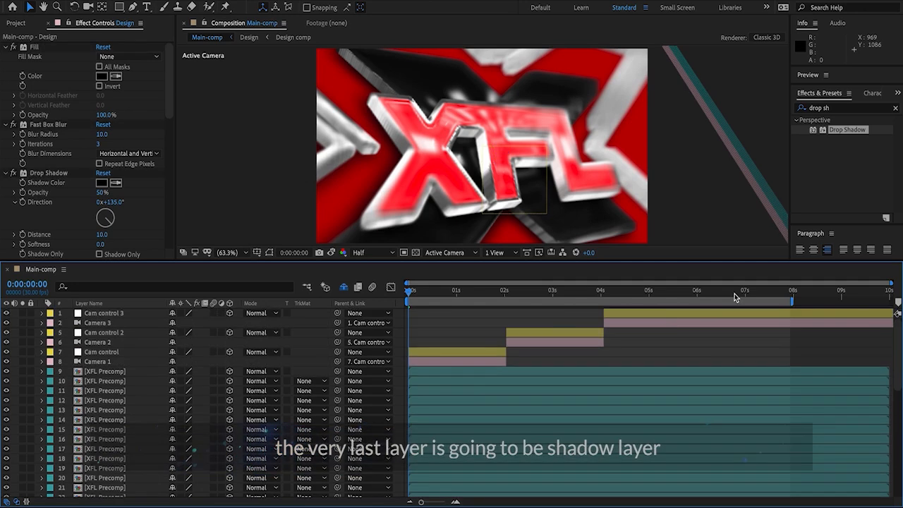
left_click(123, 323)
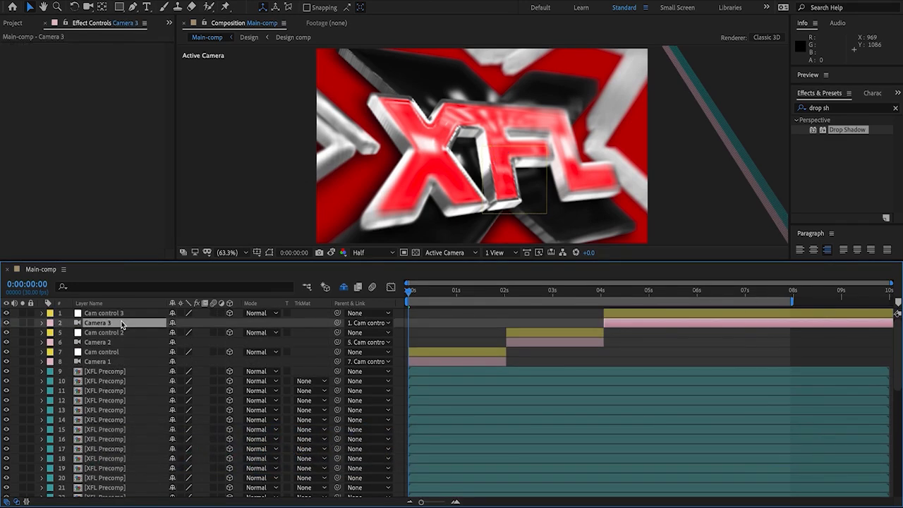
key("u")
left_click(23, 342)
left_click(23, 343)
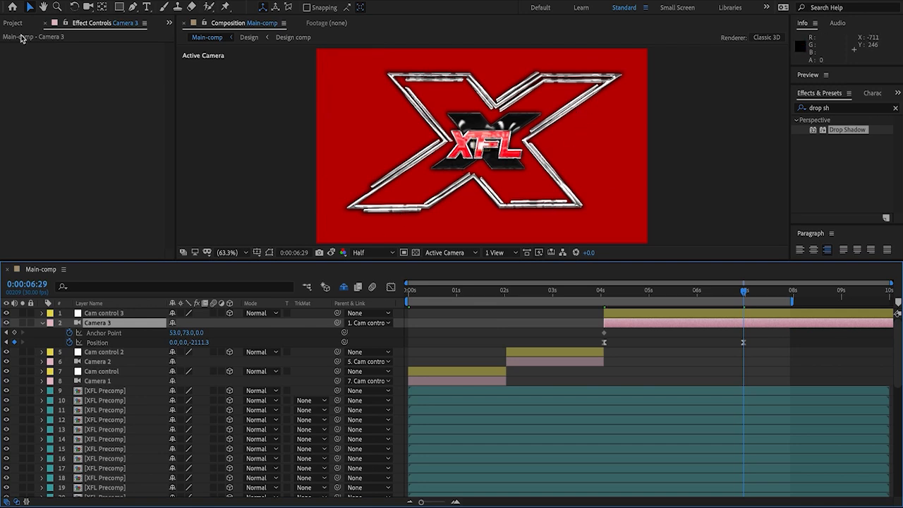
Preview the Concrete-BG.jpg footage and add it to Main-comp between Design layer 49 and the BG layer
left_click(16, 23)
double_click(66, 176)
left_click(331, 119)
left_click(613, 359)
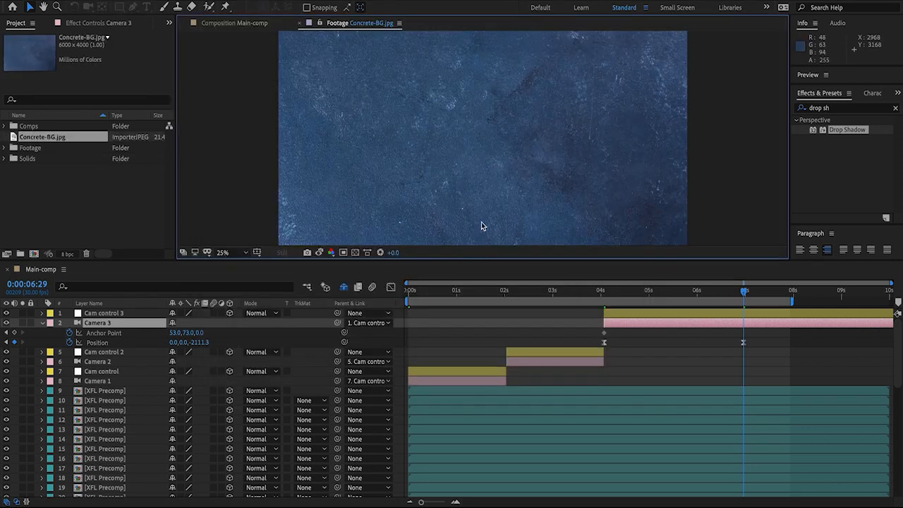
left_click(301, 24)
scroll(85, 348, "down", 10)
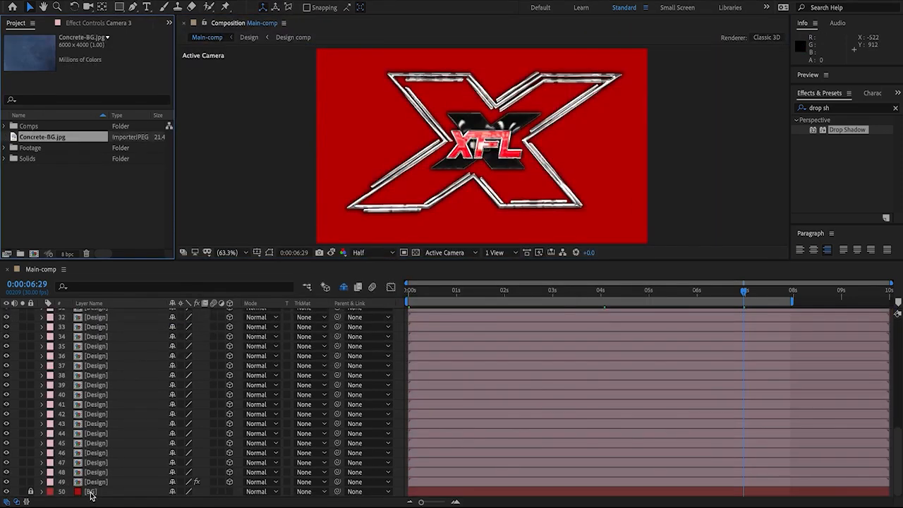
left_click_drag(62, 138, 121, 485)
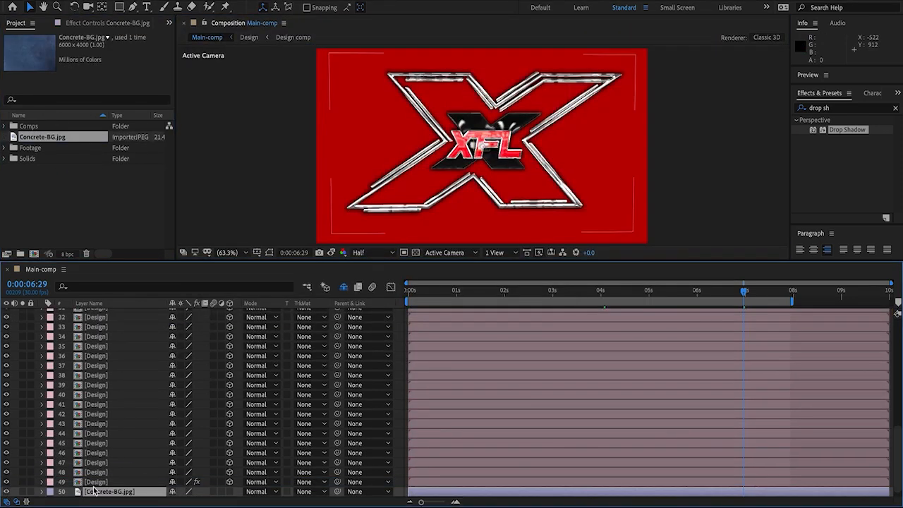
Scale the Concrete-BG.jpg layer to 36% and move its source file into the project's Footage folder
scroll(452, 182, "down", 6)
scroll(451, 182, "up", 2)
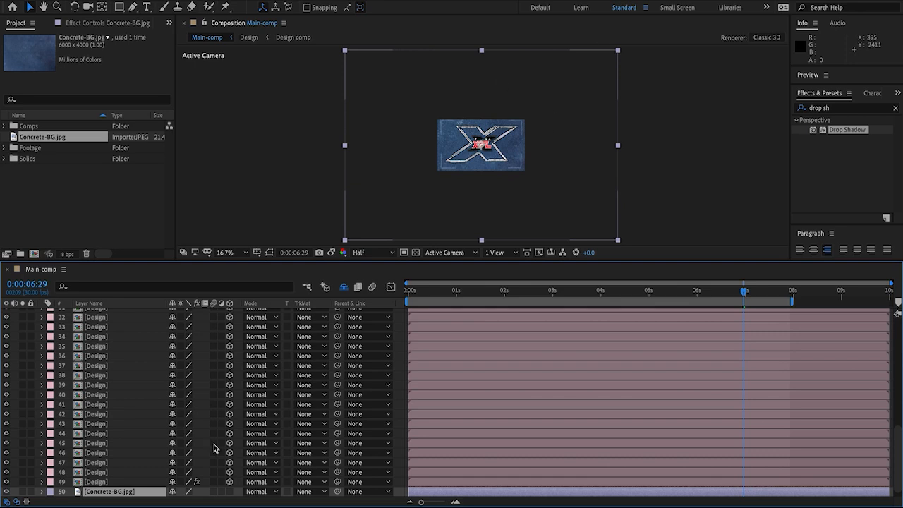
key("s")
left_click_drag(189, 491, 156, 492)
scroll(442, 190, "up", 2)
left_click_drag(41, 138, 37, 150)
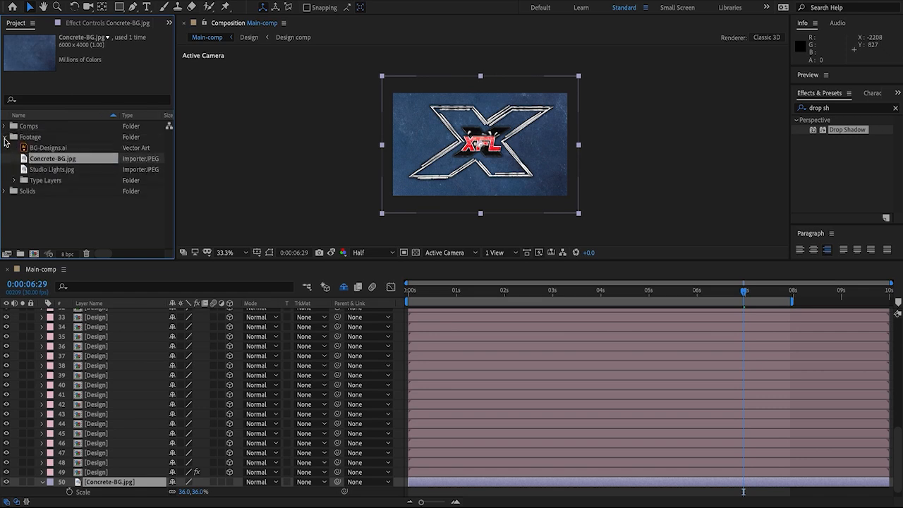
left_click(5, 137)
Widen the effect settings area and add a Curves effect to the Concrete-BG.jpg layer
left_click(120, 24)
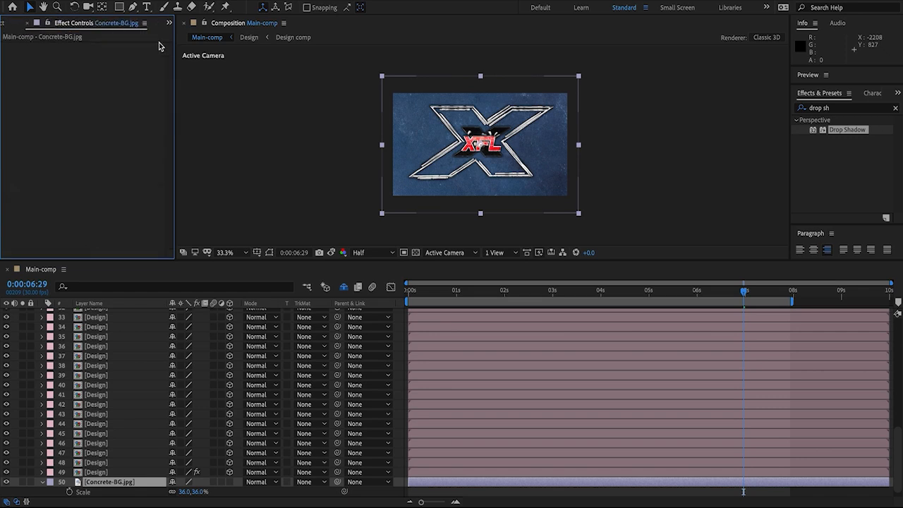
left_click_drag(177, 55, 214, 55)
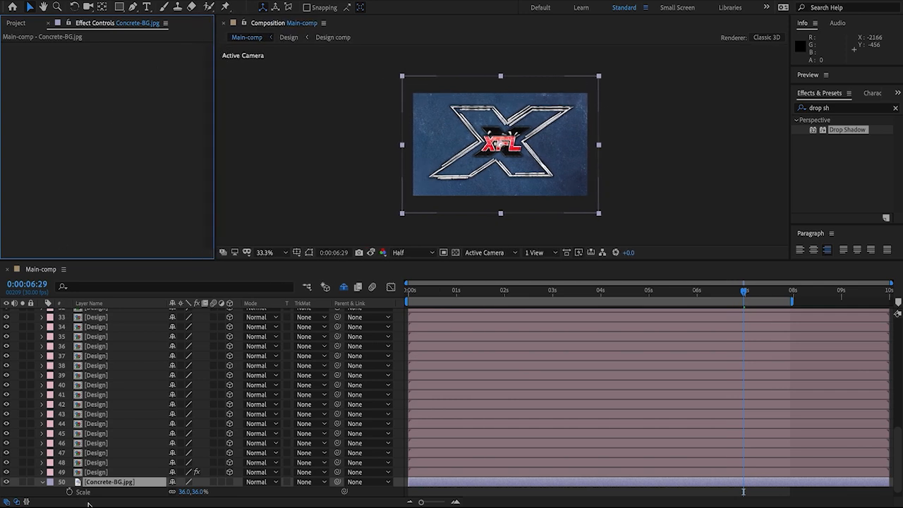
scroll(102, 483, "down", 1)
left_click(103, 475)
scroll(628, 145, "up", 2)
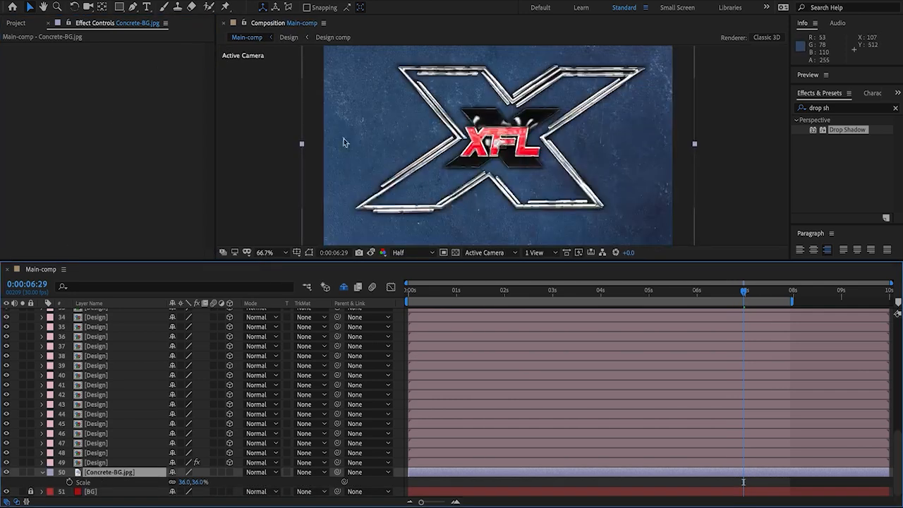
left_click(790, 111)
type("curves")
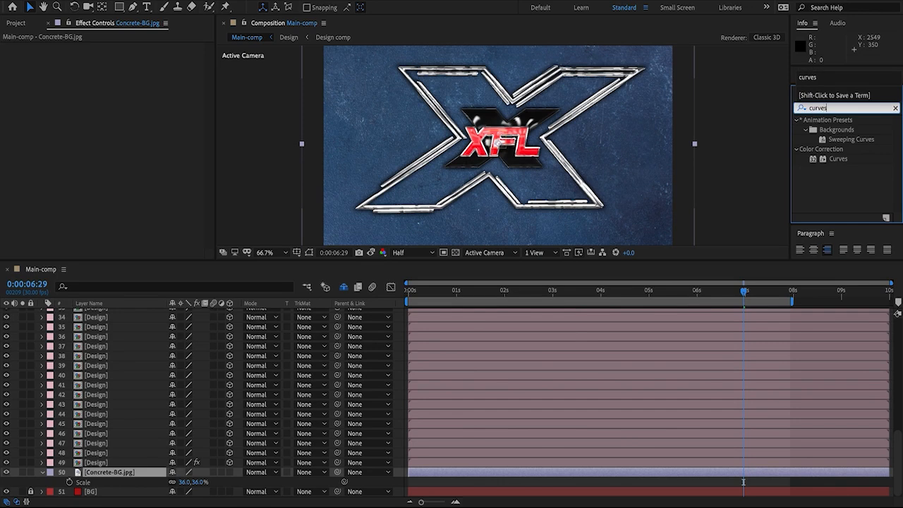
double_click(838, 159)
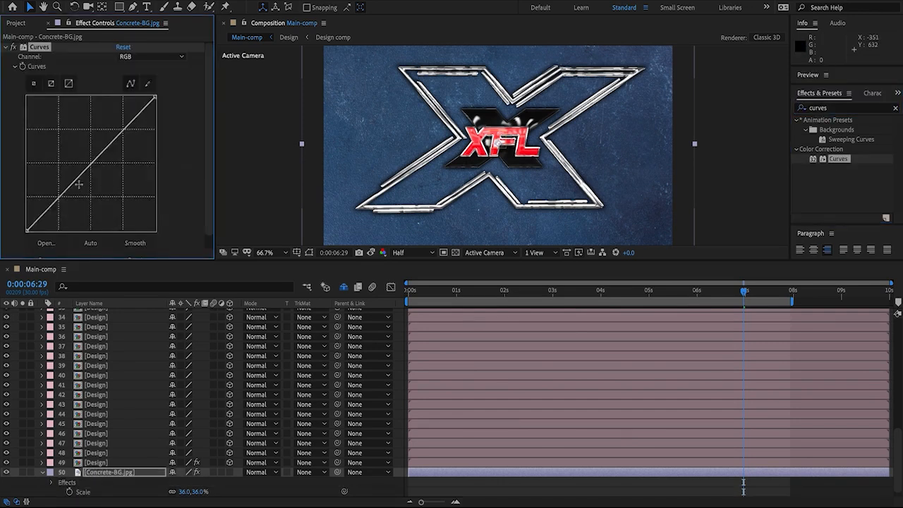
Pull the RGB curve's lower midtones far below the diagonal to darken the concrete, and collapse the Curves settings
left_click_drag(77, 183, 83, 220)
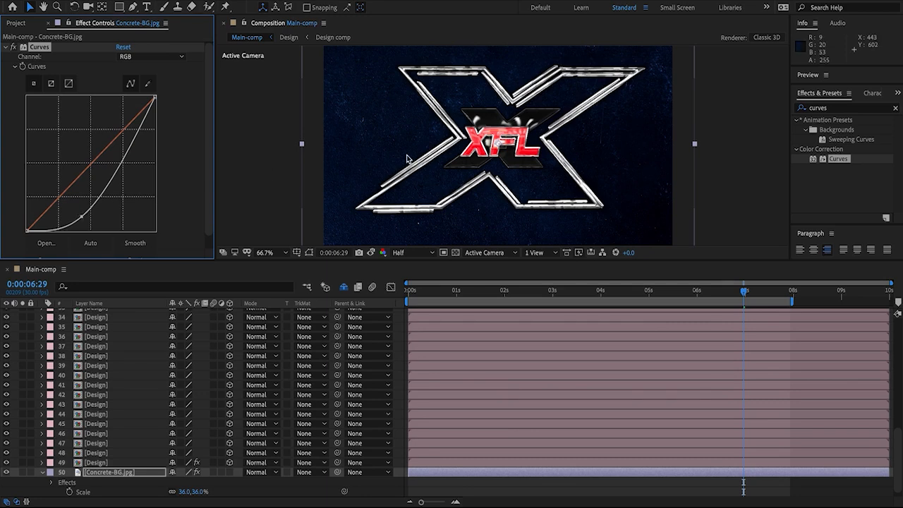
left_click_drag(81, 219, 74, 223)
left_click(7, 47)
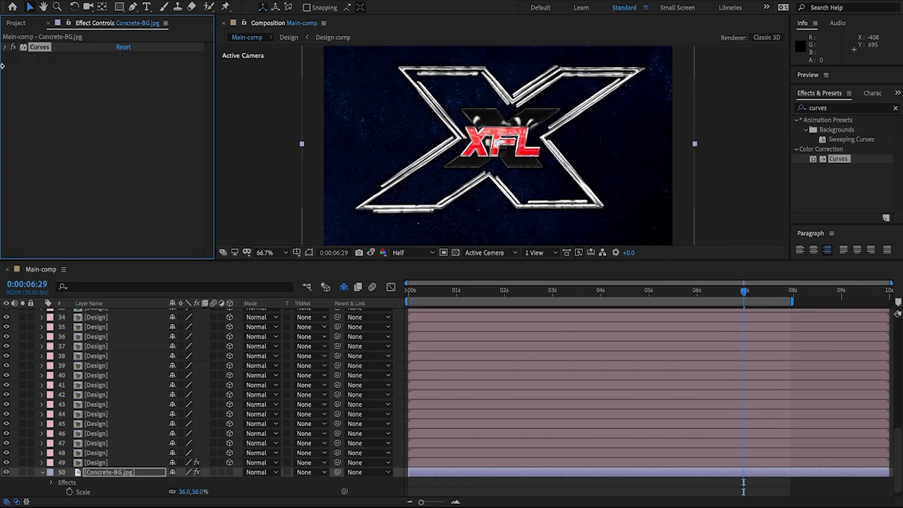
Add a Tint effect below Curves on the Concrete-BG.jpg layer
left_click(895, 108)
type("tint")
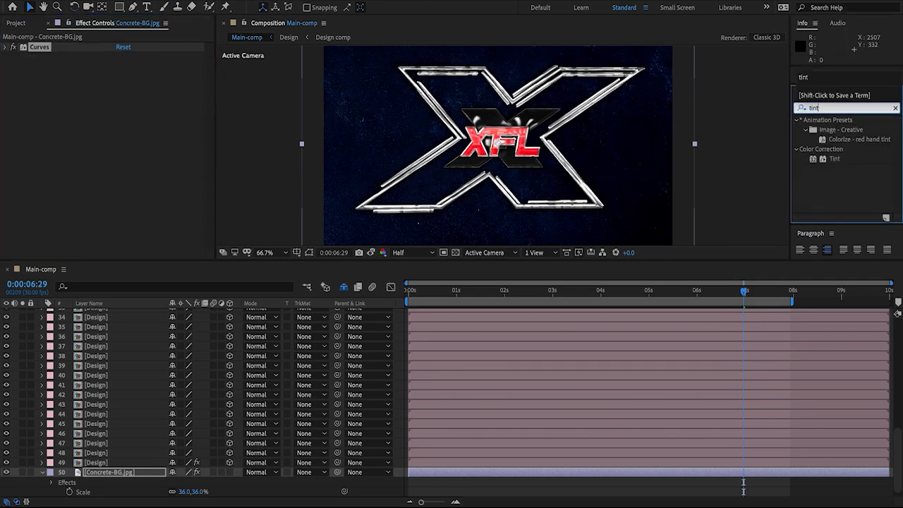
double_click(838, 160)
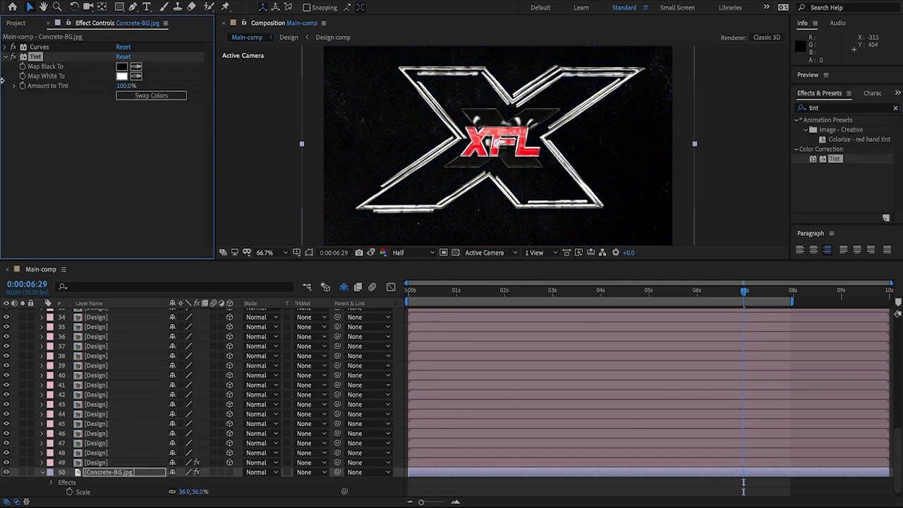
Switch off the Curves effect and set Tint's Map Black To color to a dark grey-blue with hue 223°
left_click(5, 48)
left_click(14, 48)
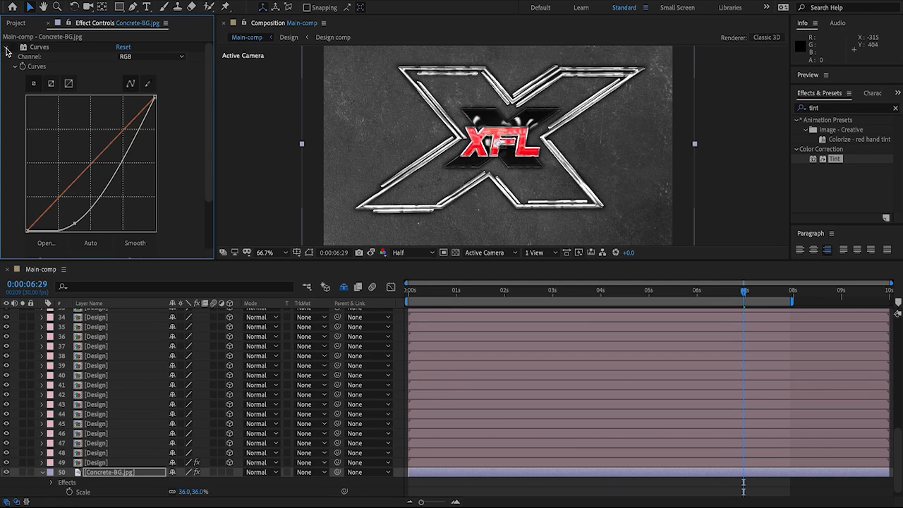
left_click(5, 48)
left_click(120, 68)
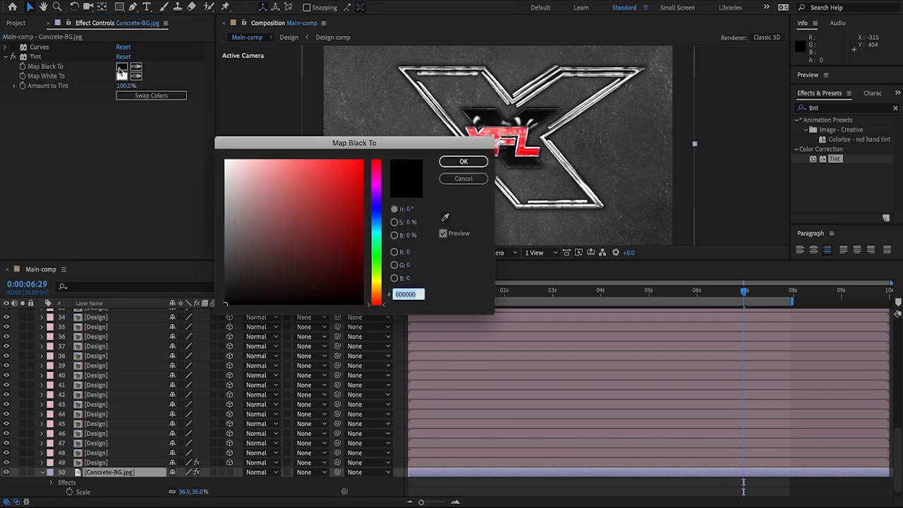
left_click_drag(376, 224, 376, 214)
left_click(247, 289)
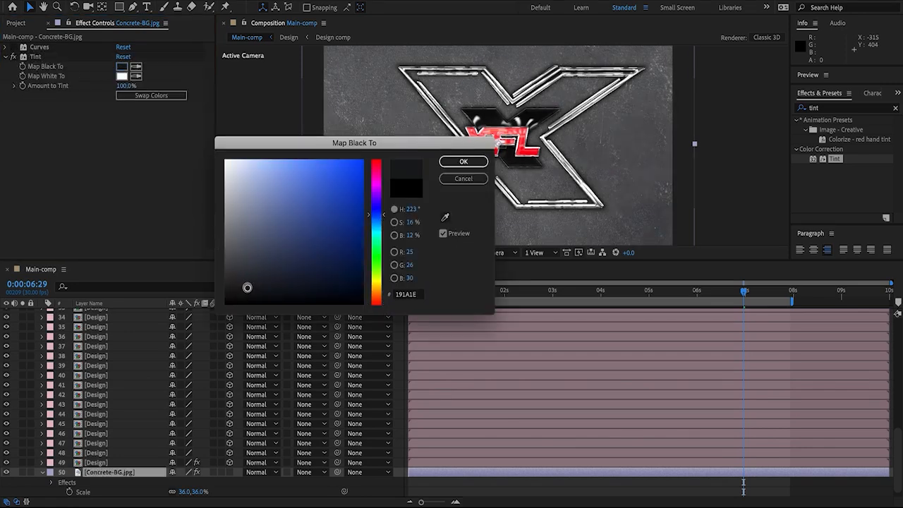
left_click_drag(245, 289, 245, 285)
left_click(463, 162)
Compare the background with and without Curves, leave the effect switched on, and enlarge the composition viewer
left_click(14, 46)
left_click(15, 47)
left_click(14, 46)
key("period")
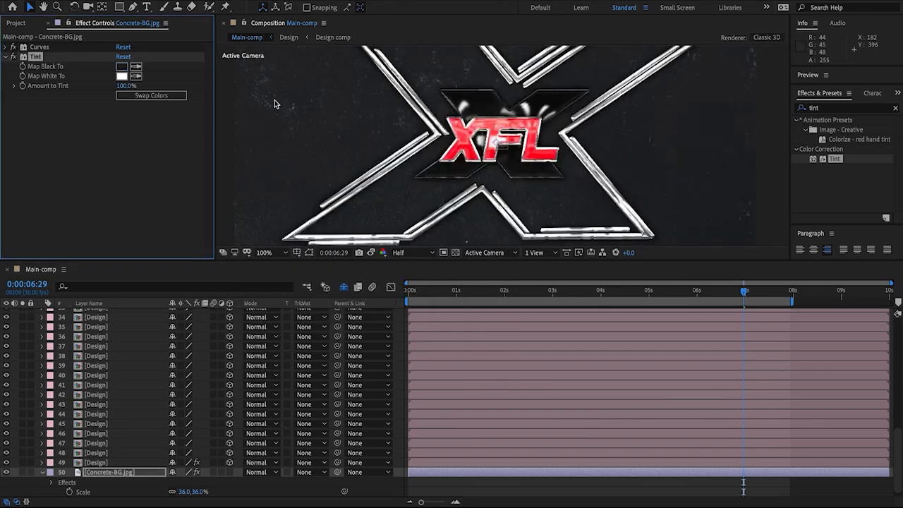
left_click_drag(385, 259, 373, 381)
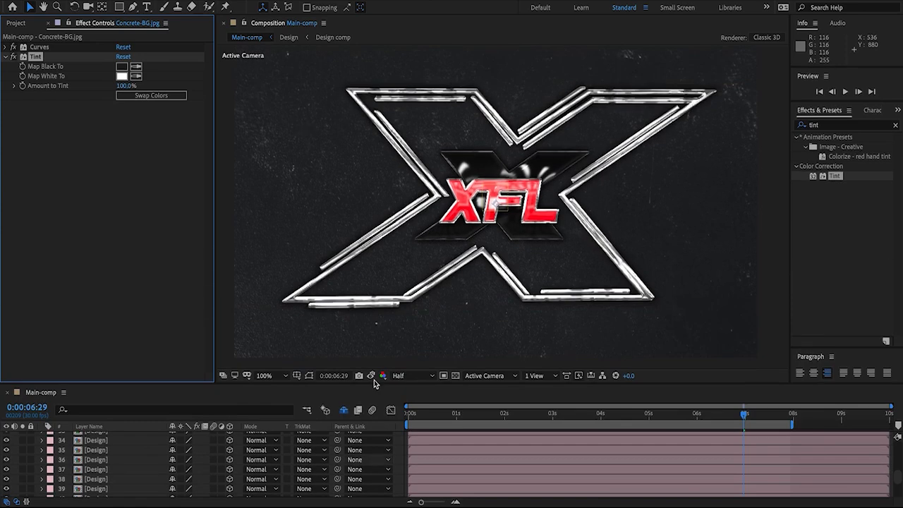
Add a CC Blobbylize effect to the Concrete-BG.jpg layer and expand its Blobbiness settings
type("blob")
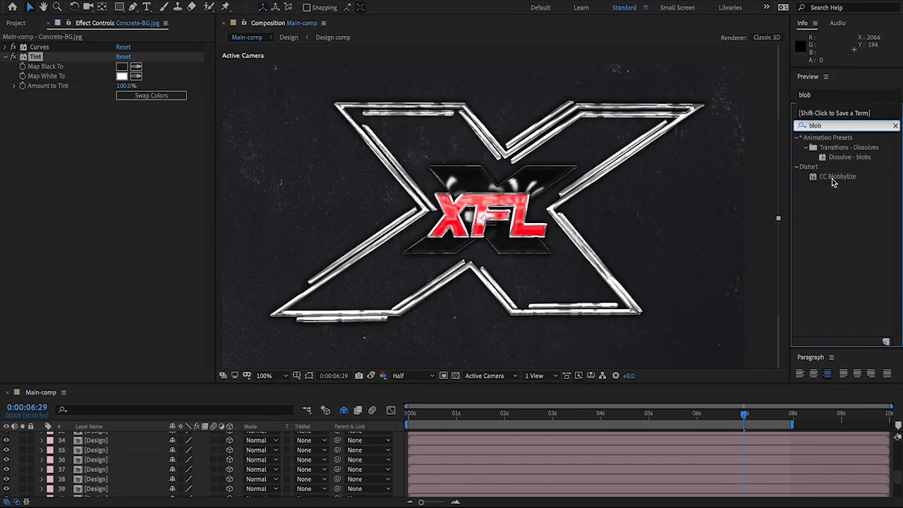
double_click(838, 178)
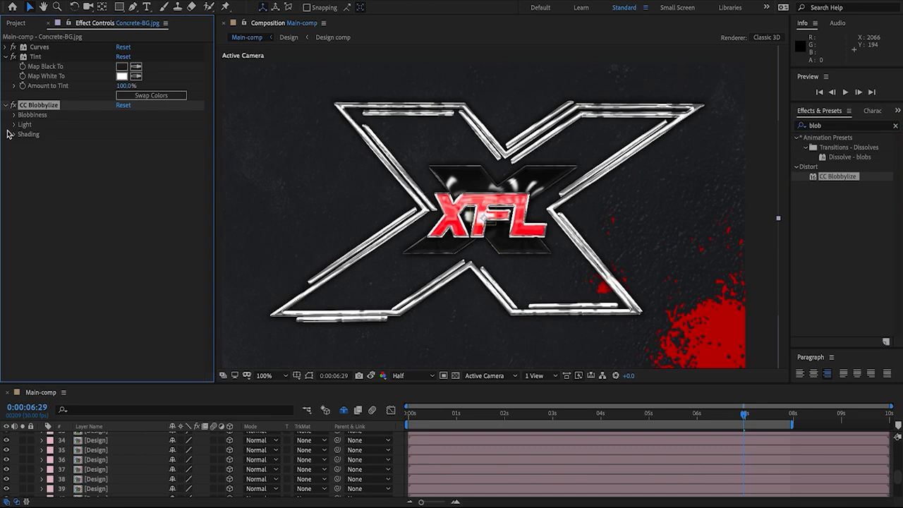
left_click(14, 116)
Check the Blob Layer and Property choices of CC Blobbylize, keeping Concrete-BG.jpg and Lightness selected
left_click(138, 125)
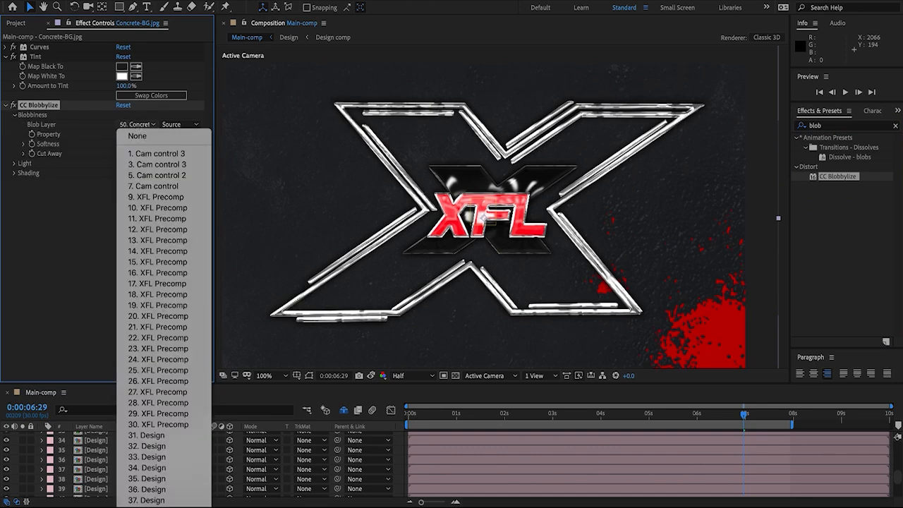
left_click(56, 267)
scroll(118, 434, "down", 10)
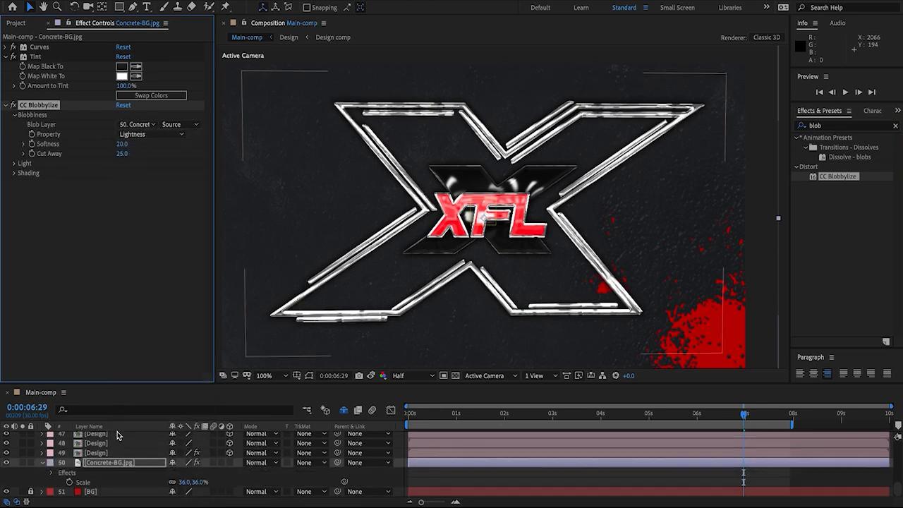
left_click(103, 465)
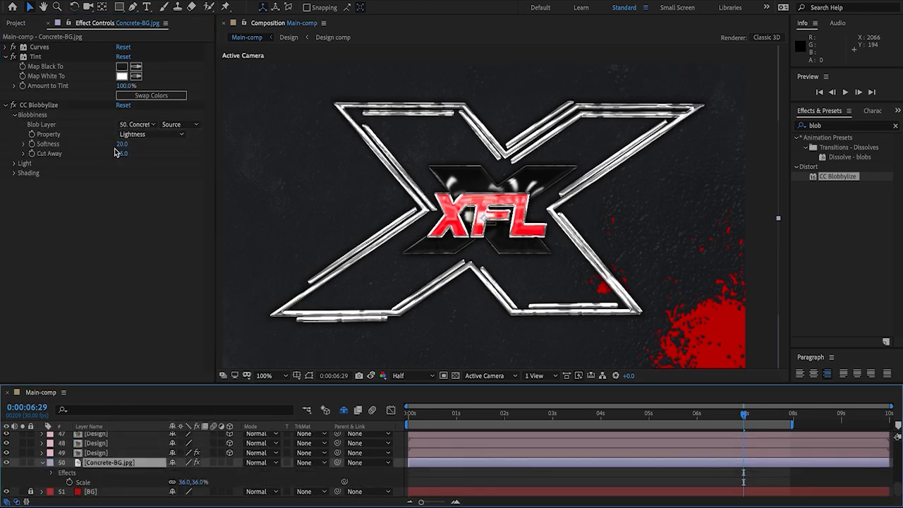
left_click(150, 134)
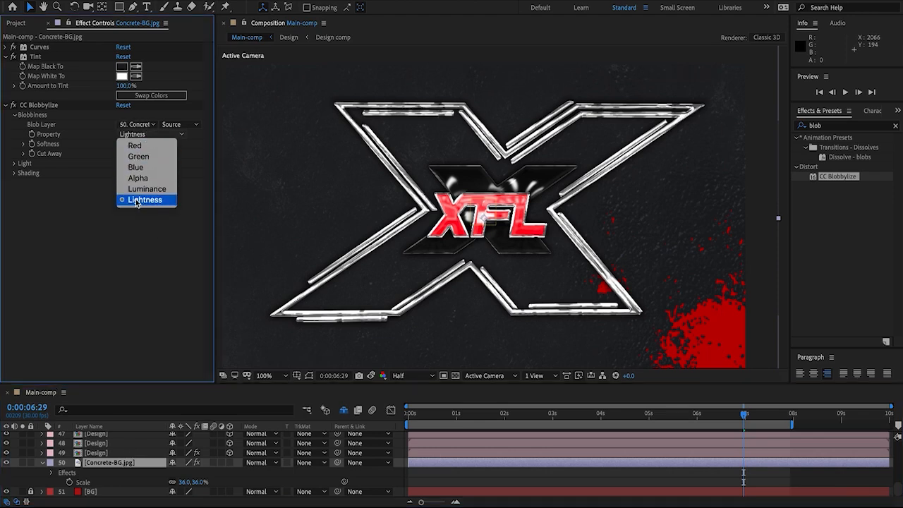
left_click(136, 200)
Set CC Blobbylize's Cut Away to 0 and Softness to 3, and collapse the effects on the concrete layer
left_click(123, 154)
key("Return")
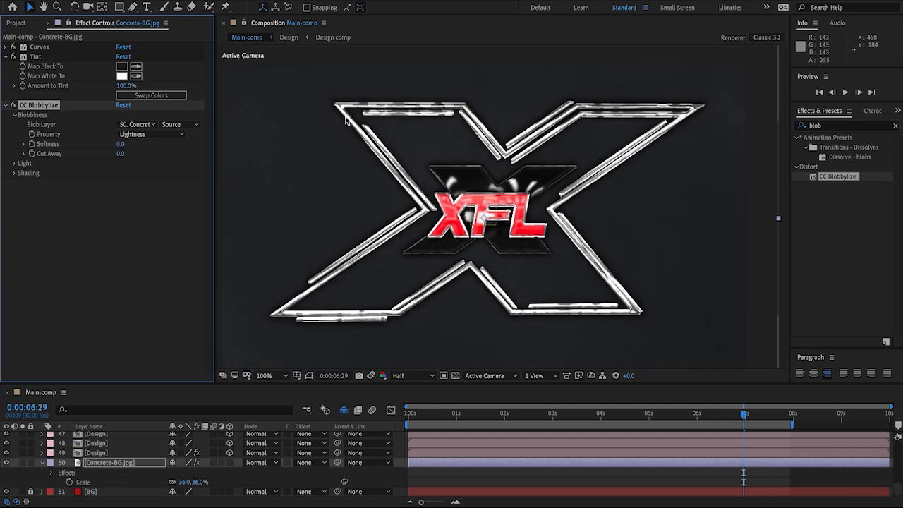
left_click_drag(122, 147, 124, 148)
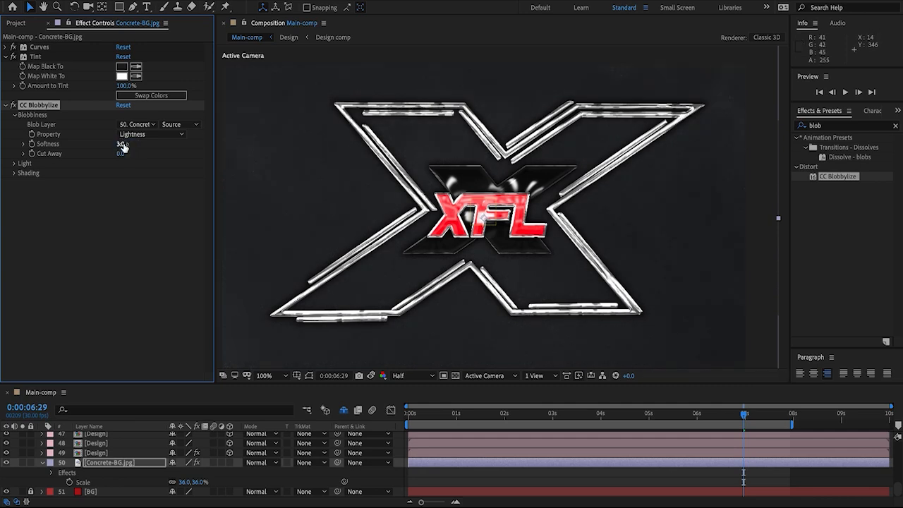
left_click(8, 106)
left_click(5, 57)
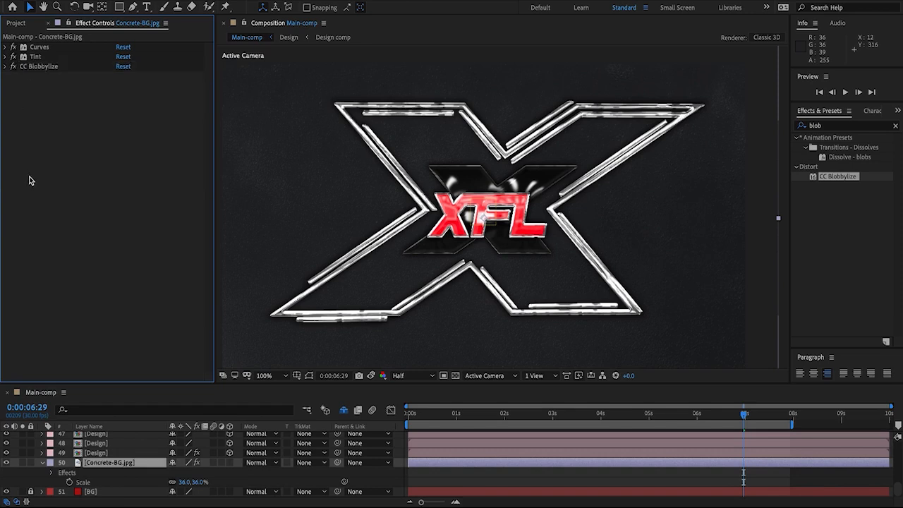
Add a Spot light named Spot Light 1, without cast shadows, to Main-comp
left_click_drag(155, 384, 181, 216)
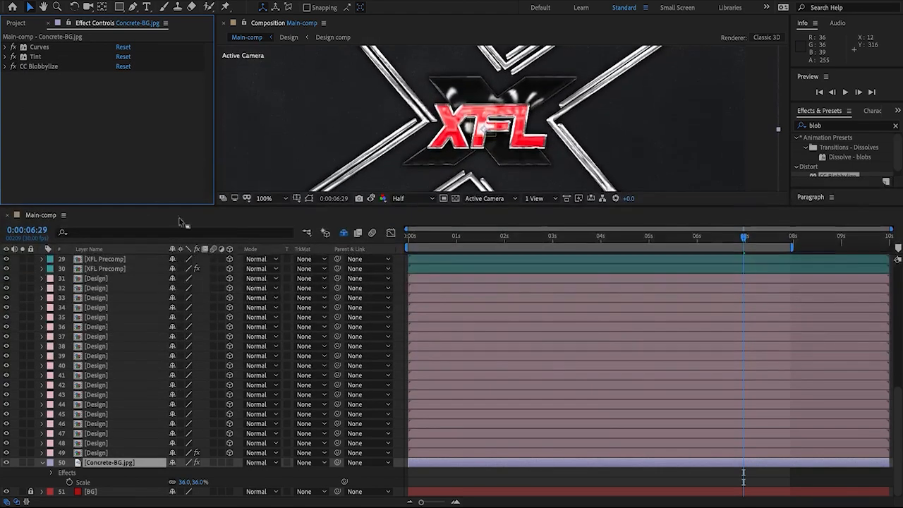
key("shift+slash")
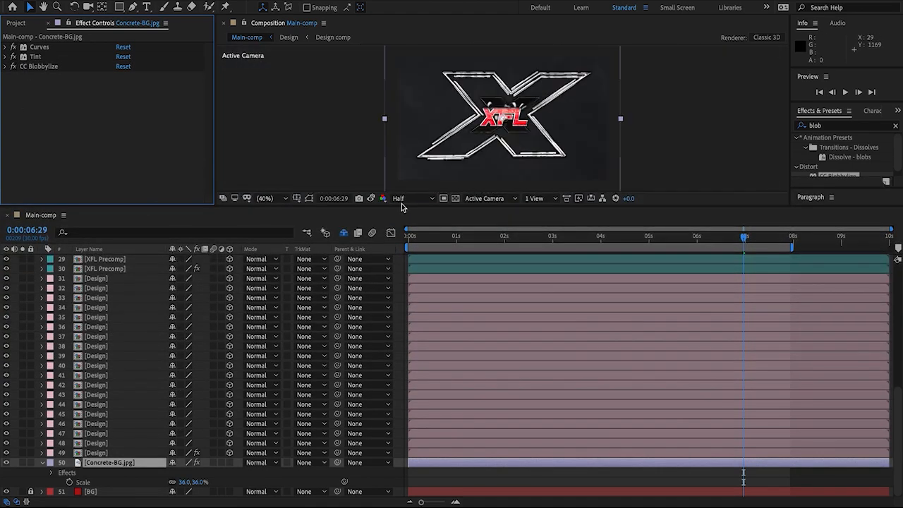
left_click_drag(405, 205, 405, 315)
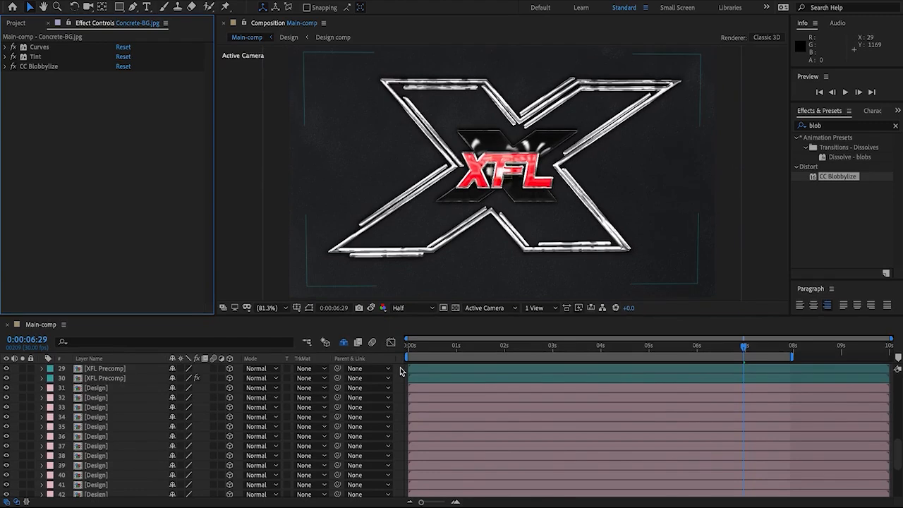
scroll(402, 369, "up", 10)
right_click(403, 378)
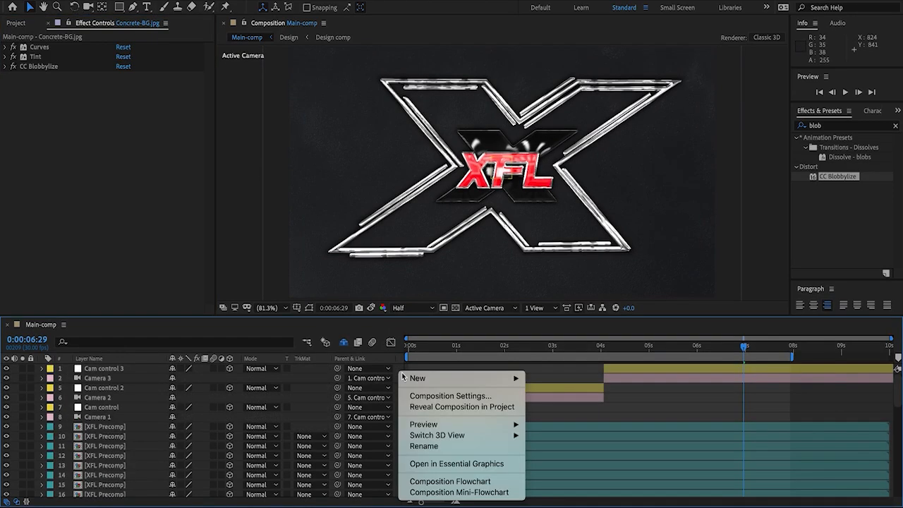
mouse_move(494, 378)
left_click(603, 416)
left_click(520, 114)
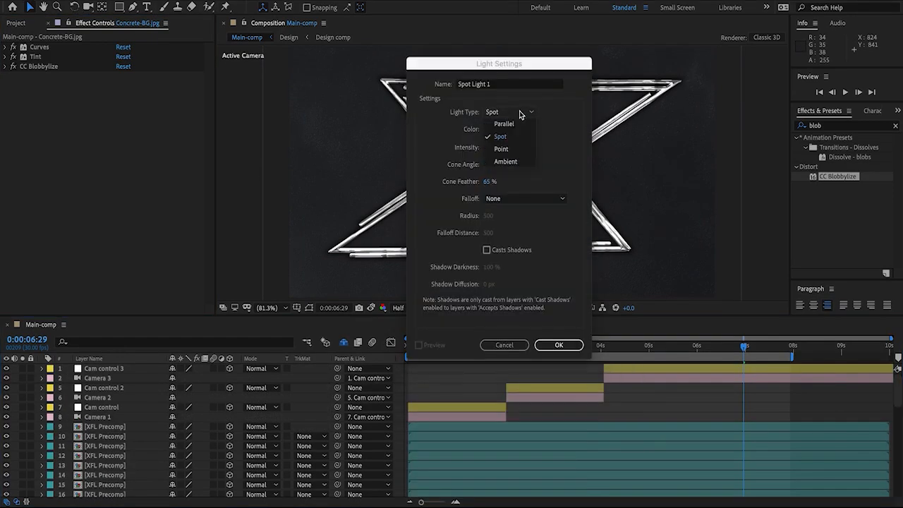
left_click(515, 143)
left_click(546, 346)
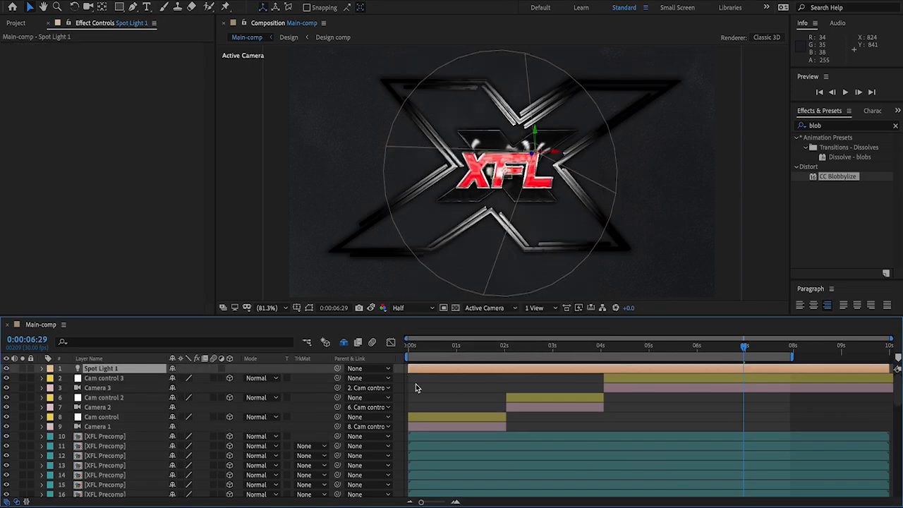
Turn the Concrete-BG.jpg layer into a 3D layer
scroll(312, 418, "down", 10)
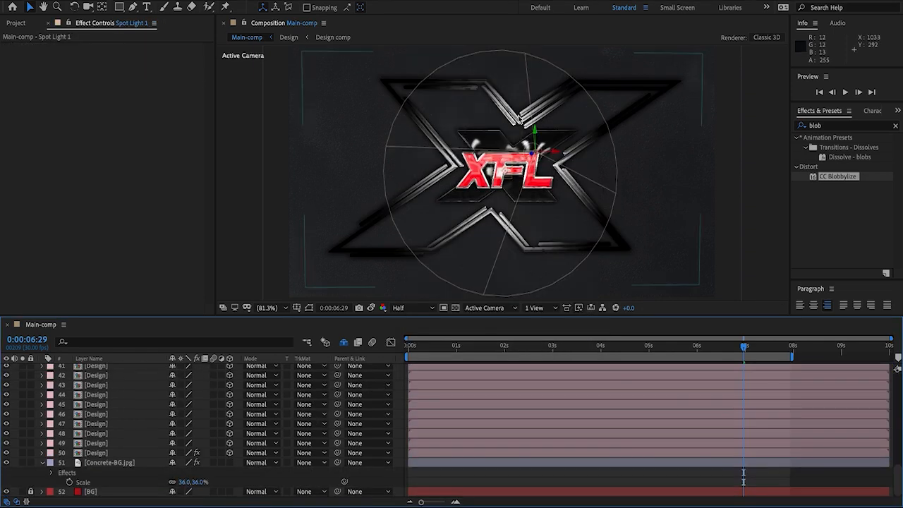
left_click(109, 462)
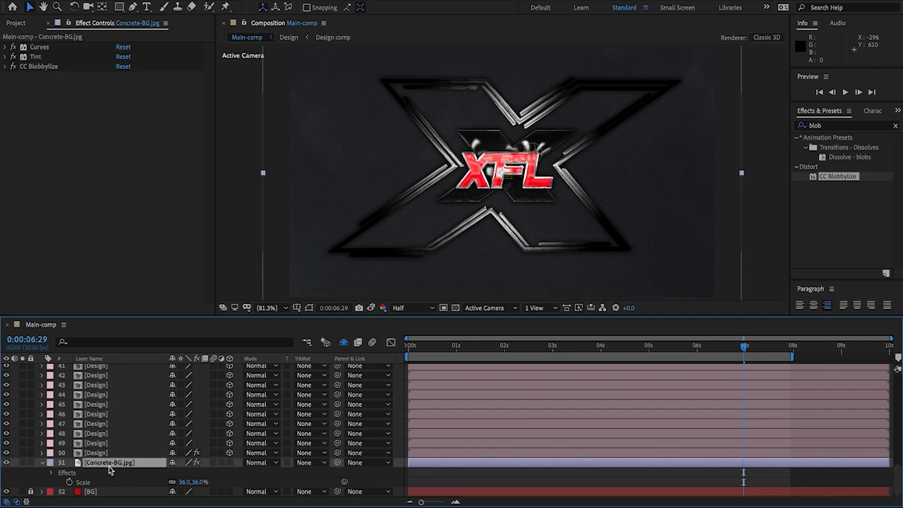
left_click(229, 463)
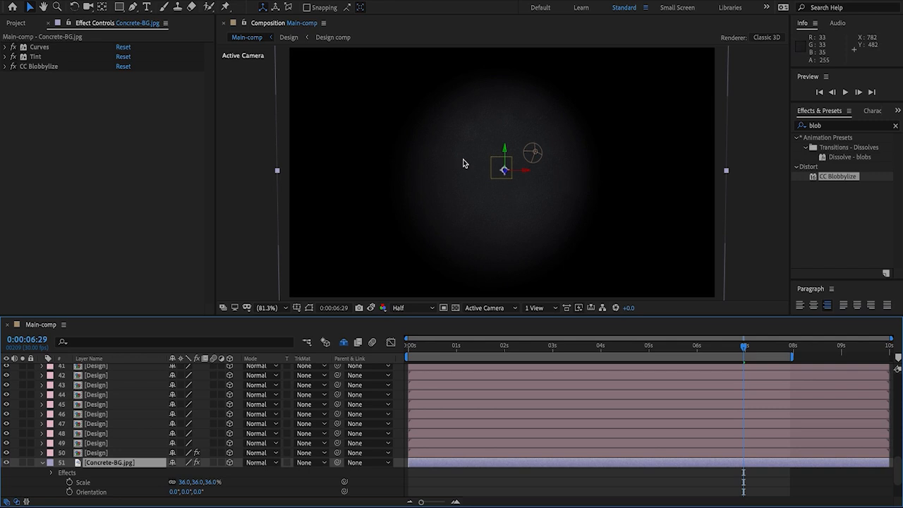
Move the Concrete-BG.jpg layer back in Z behind the Design layers using a two-view layout, and return to one view
left_click(538, 308)
left_click(545, 329)
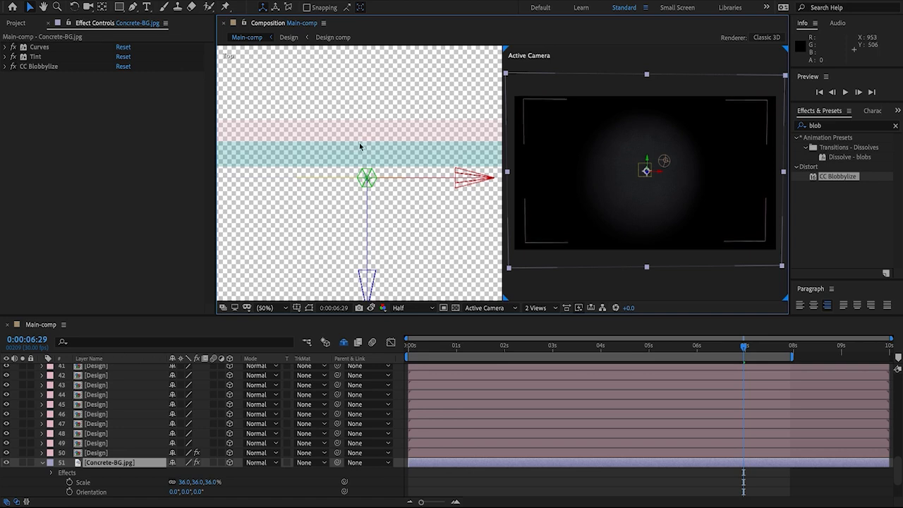
left_click_drag(369, 282, 365, 223)
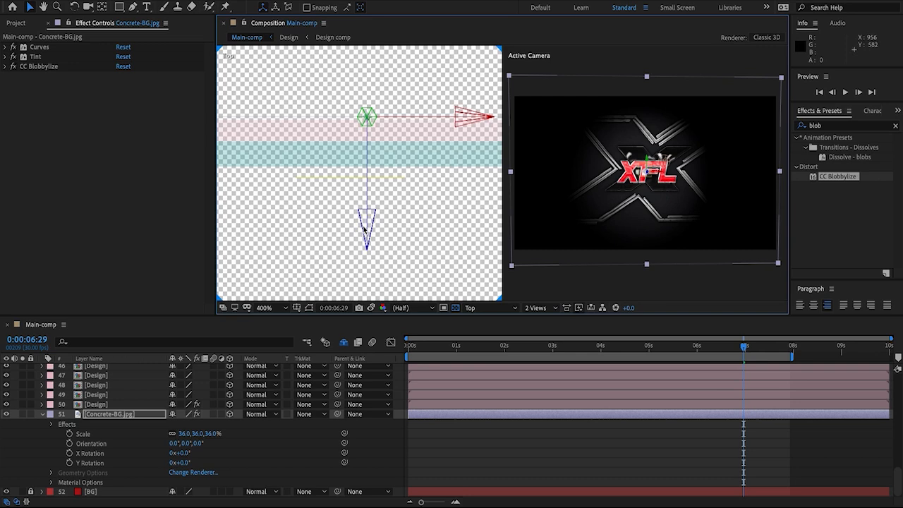
scroll(378, 122, "up", 1)
left_click(552, 308)
left_click(547, 318)
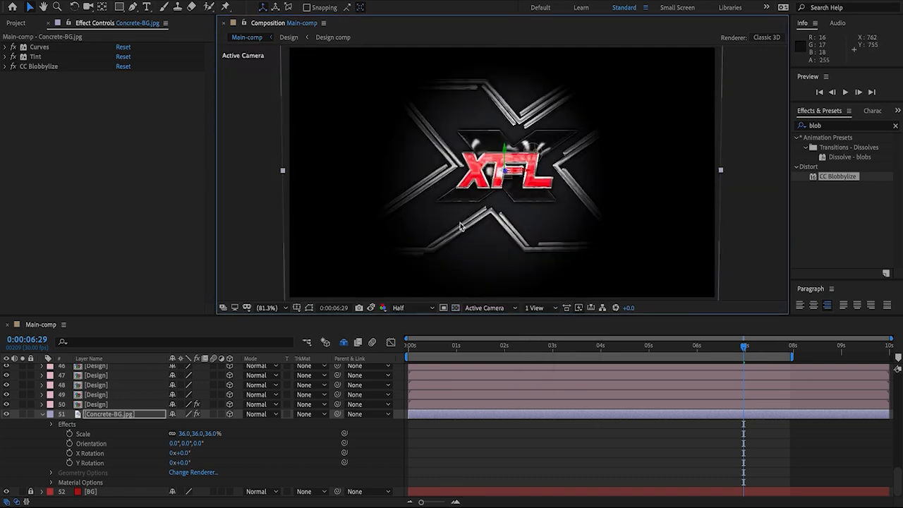
Move Spot Light 1 away from the logo to a position of 1040, 460, -1720.7
scroll(54, 410, "up", 15)
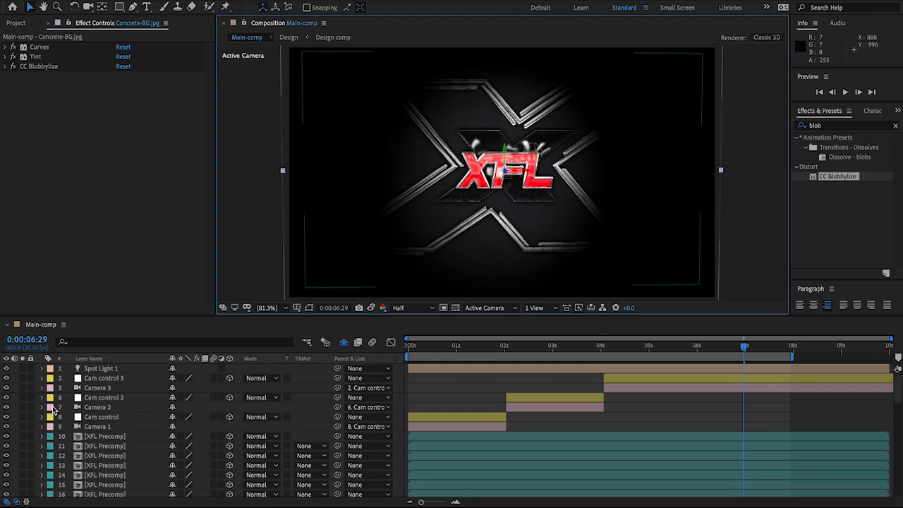
left_click(101, 368)
key("p")
left_click_drag(215, 378, 198, 387)
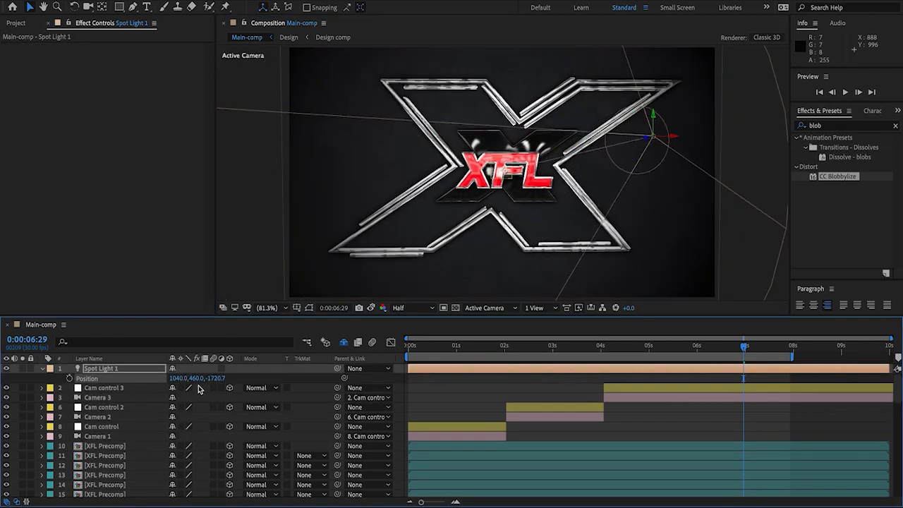
Compare the scene with and without Spot Light 1, leave the light on, and collapse its properties
left_click(398, 383)
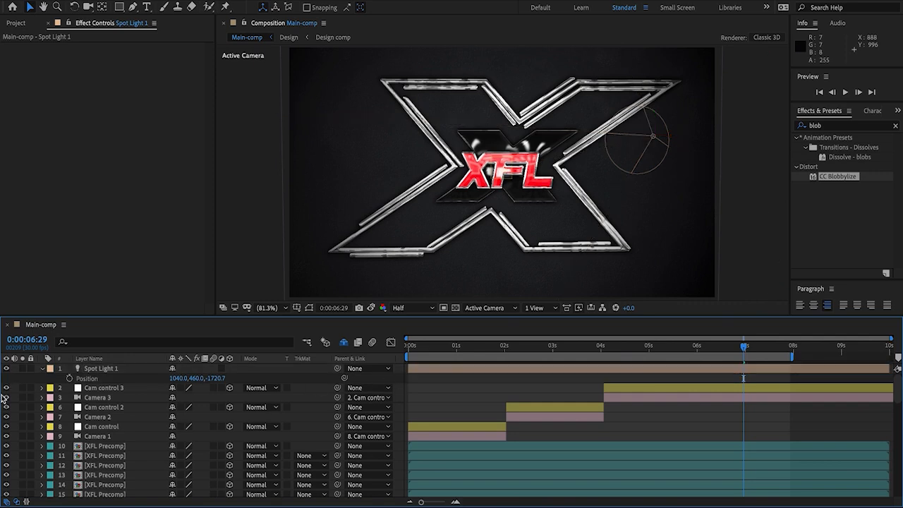
left_click(8, 370)
left_click(8, 369)
left_click(8, 370)
left_click(7, 369)
left_click(8, 369)
left_click(8, 370)
left_click(42, 369)
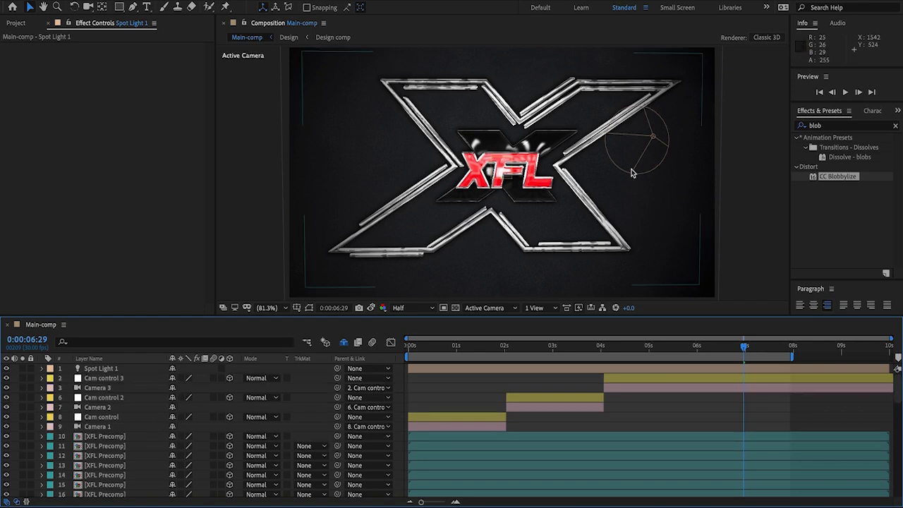
Create a 1920 x 1080, 30 fps, ten-second composition named BG texture and show its transparency grid
left_click(17, 23)
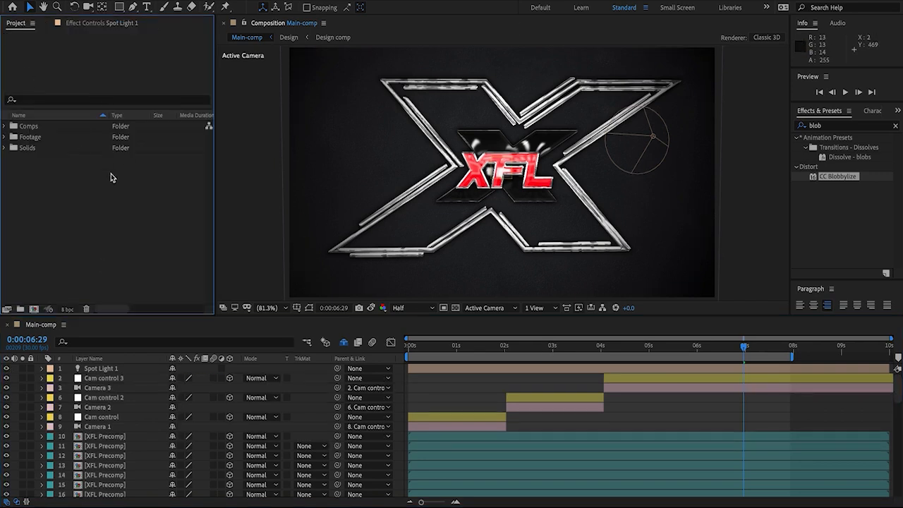
left_click(34, 309)
type("BG texture")
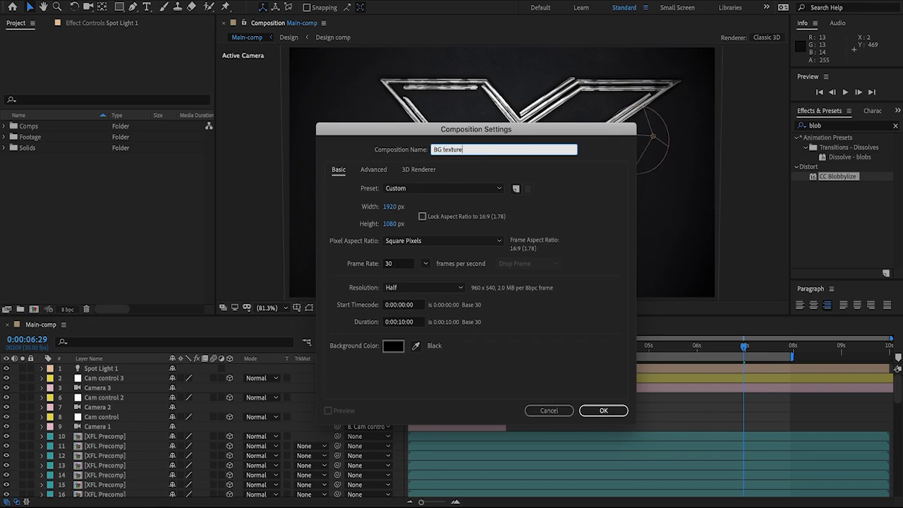
key("Return")
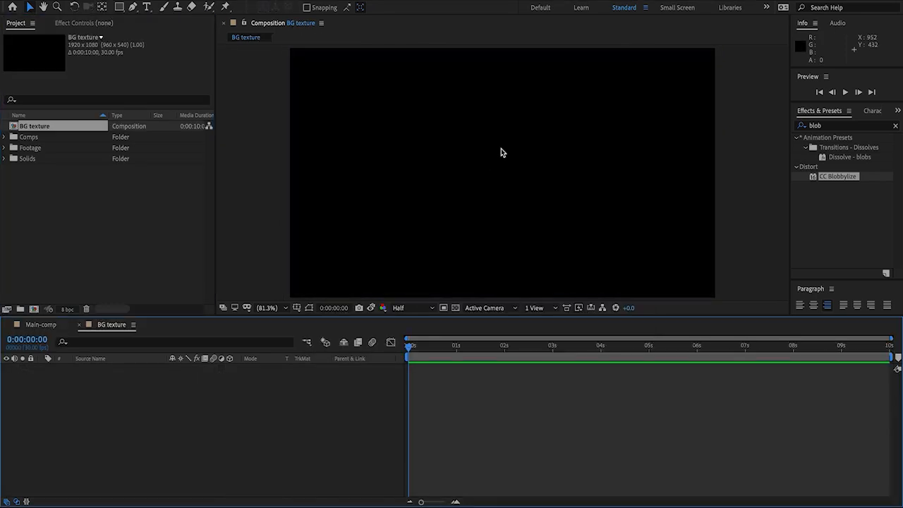
left_click(458, 308)
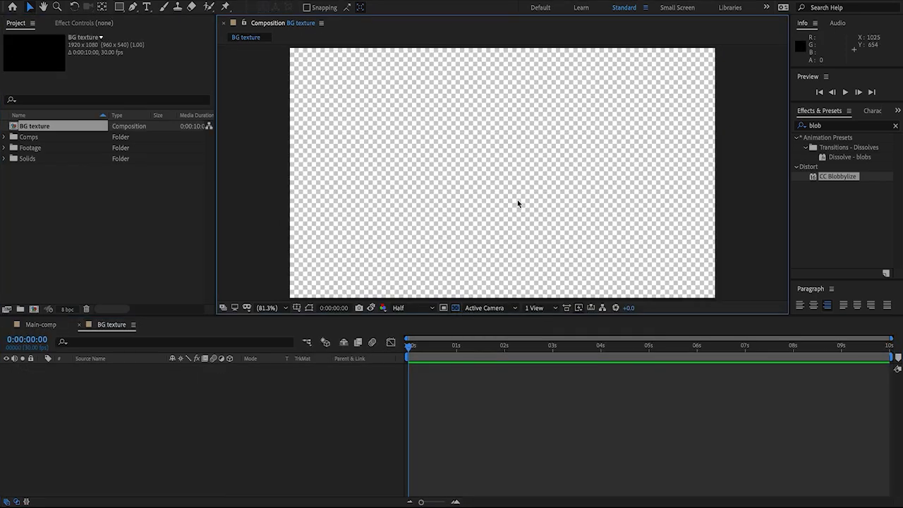
Add a black solid of 1920 x 1080 px to the BG texture composition
right_click(122, 382)
mouse_move(169, 389)
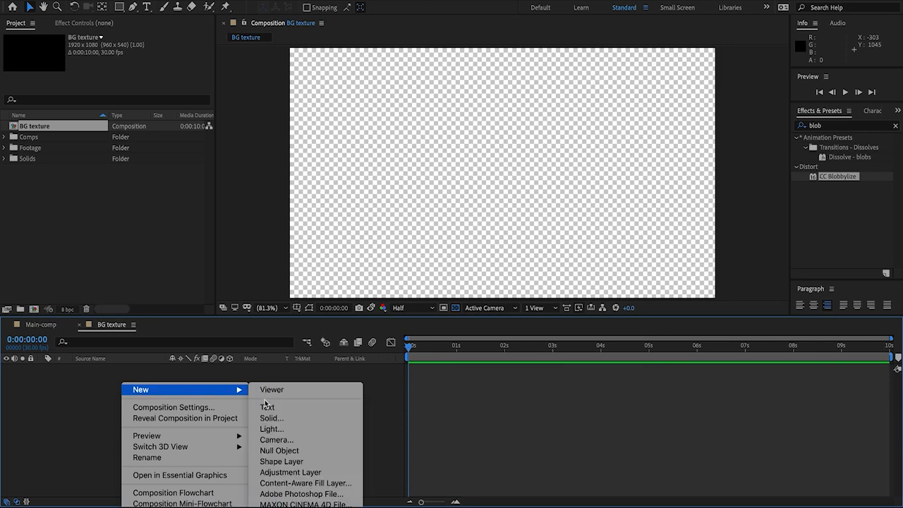
left_click(276, 421)
left_click(416, 261)
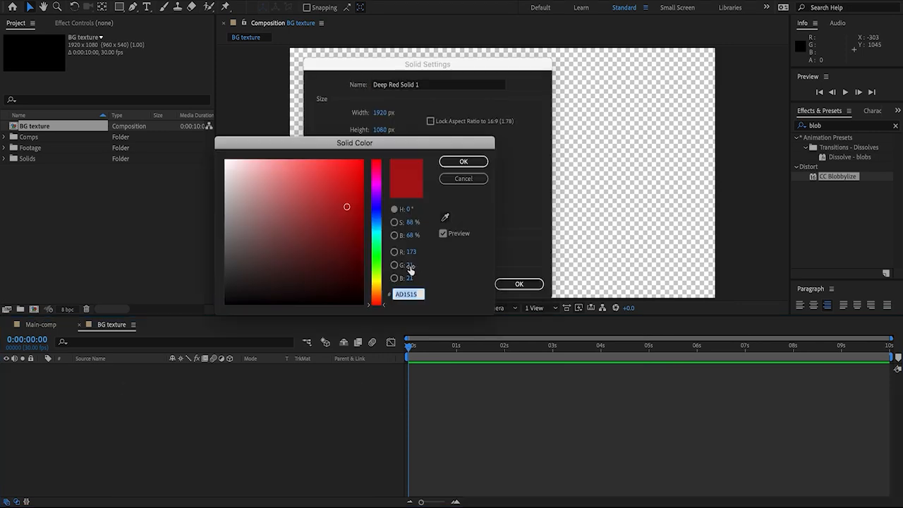
left_click_drag(358, 296, 373, 308)
left_click(474, 162)
left_click(515, 285)
Draw a long, narrow horizontal rectangular mask across the middle of the black solid and duplicate it
scroll(484, 201, "down", 3)
left_click(120, 6)
left_click_drag(331, 160, 709, 184)
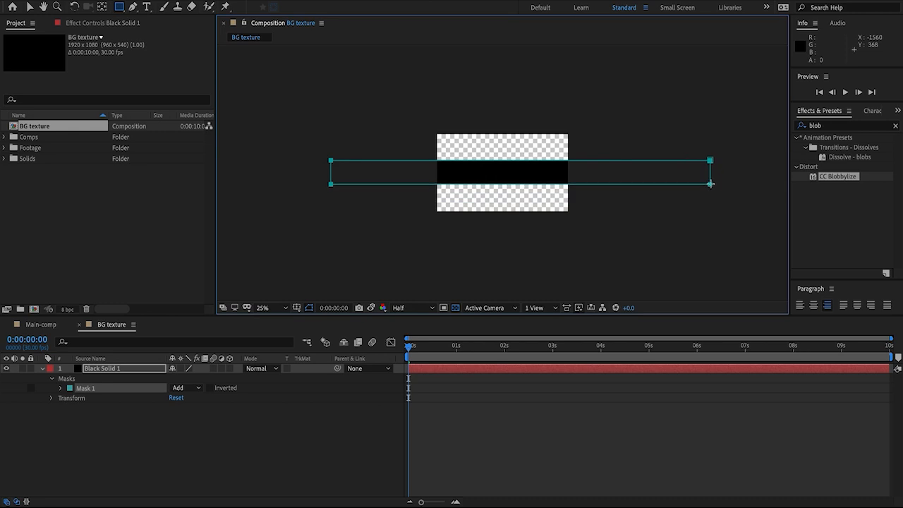
left_click(85, 387)
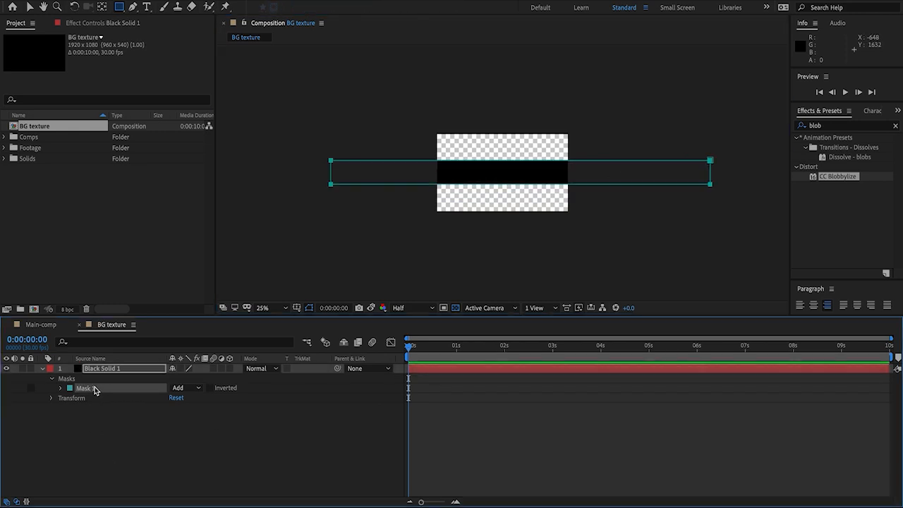
key("ctrl+d")
key("comma")
key("m")
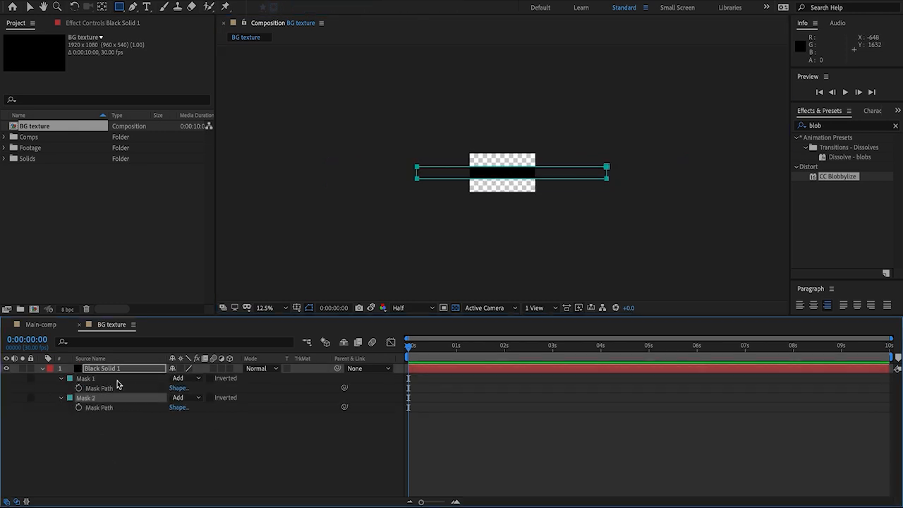
Rotate Mask 2 by 90° into a vertical band and shift it sideways so it crosses Mask 1 near the centre
key("period")
key("period")
left_click(145, 407)
key("v")
key("comma")
key("ctrl+t")
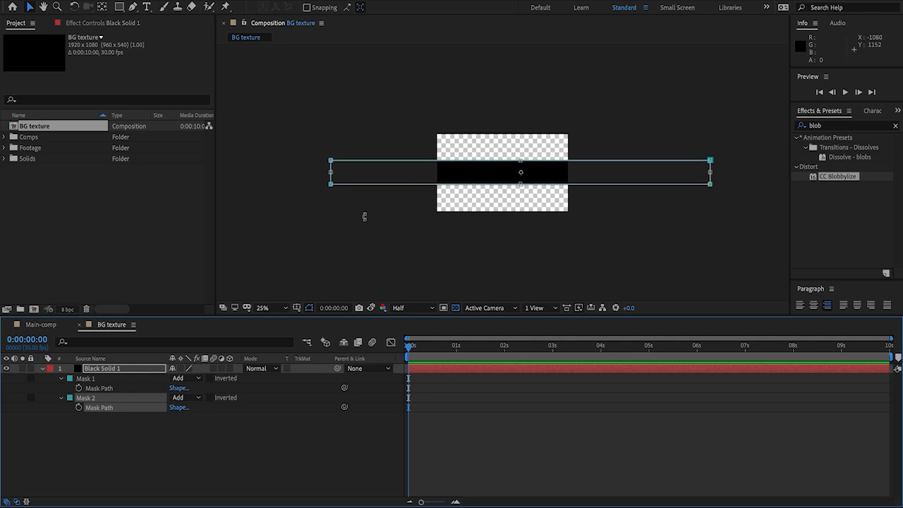
left_click_drag(322, 137, 519, 94)
key("period")
left_click_drag(557, 139, 517, 139)
Set the Mask Feather of both Mask 1 and Mask 2 on the black solid to 300 pixels
left_click(121, 368)
key("f")
left_click(190, 388)
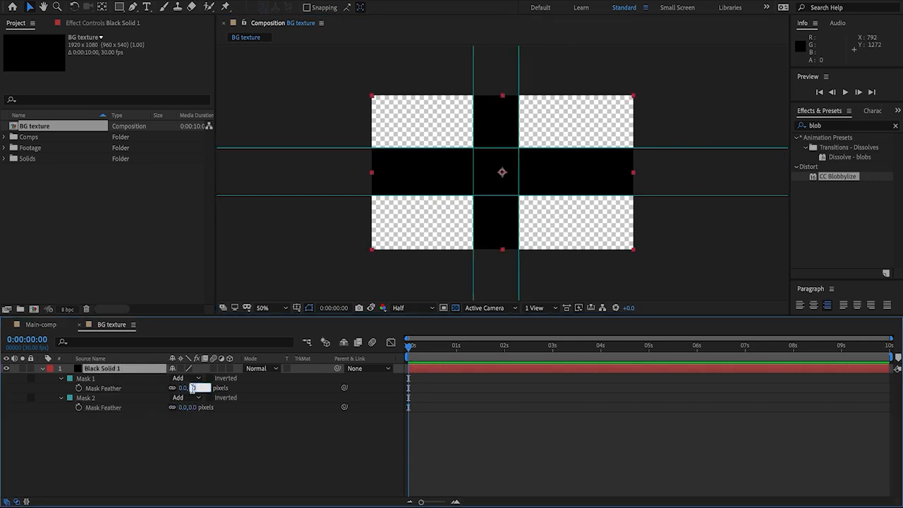
type("300")
key("Return")
left_click(195, 407)
type("300")
key("Return")
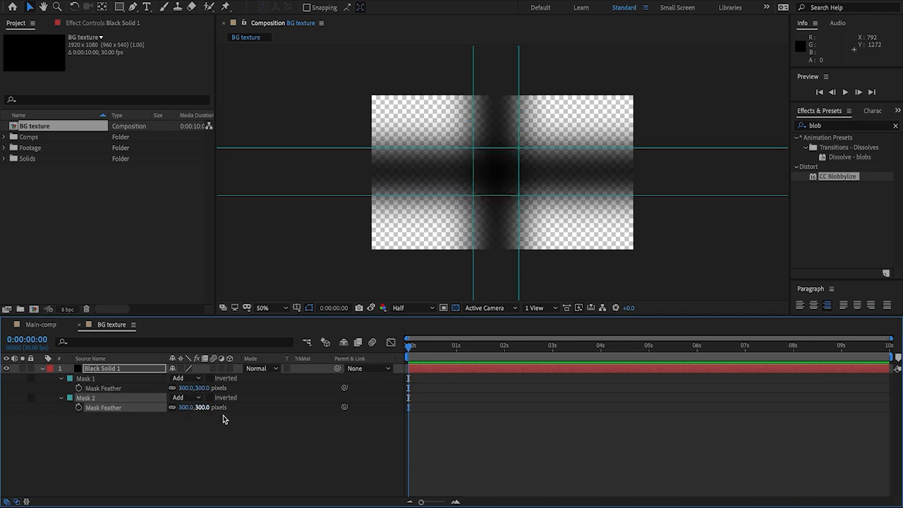
Place the BG texture composition in Main-comp as a layer directly above Concrete-BG.jpg
left_click(258, 451)
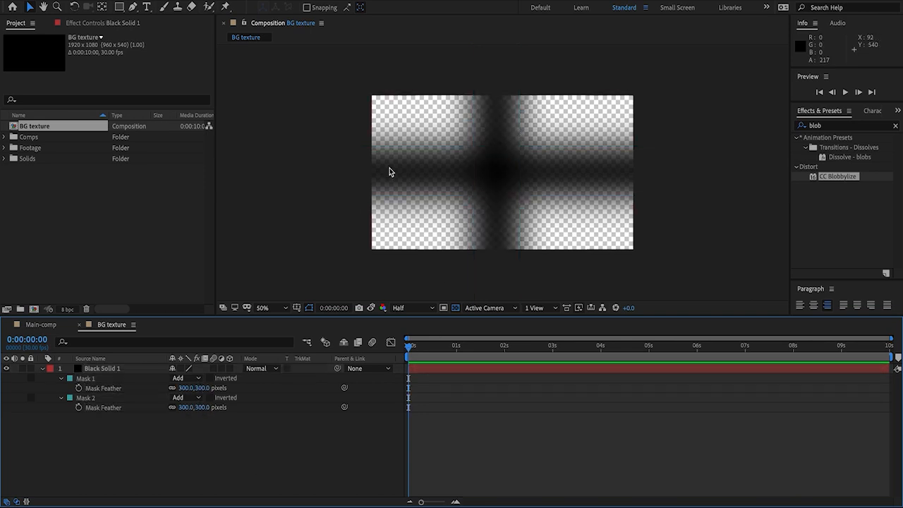
left_click(40, 324)
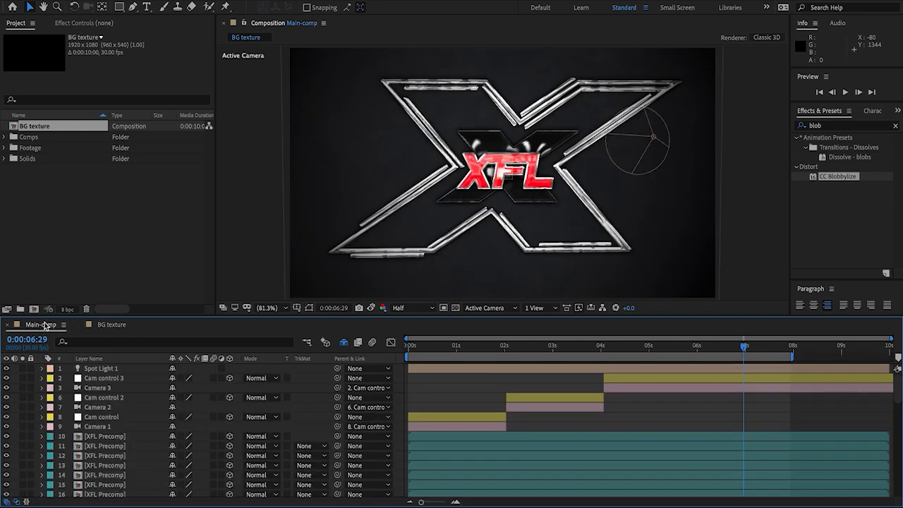
scroll(93, 398, "down", 5)
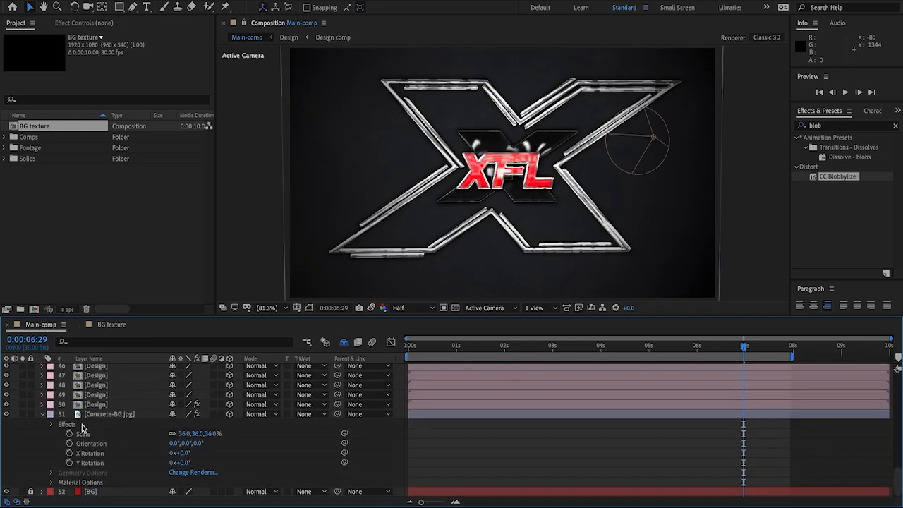
left_click(97, 415)
key("u")
left_click_drag(62, 128, 113, 480)
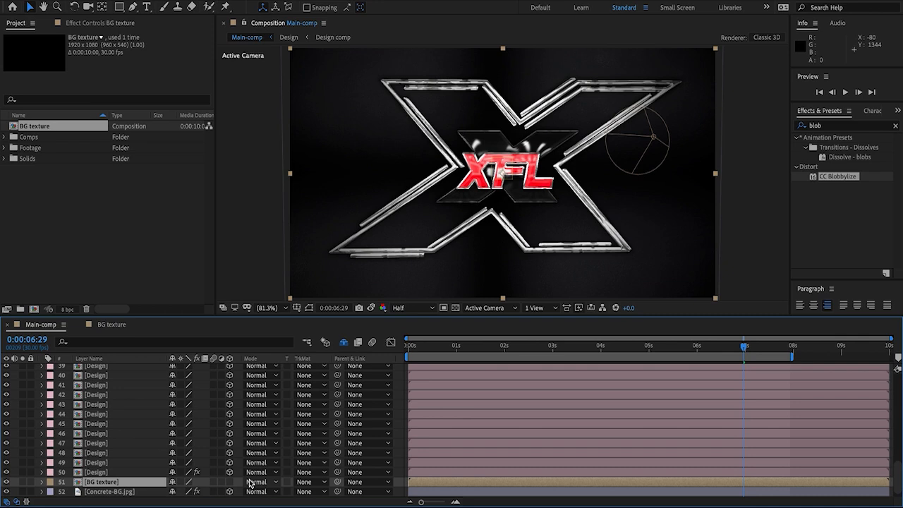
Try successive blending modes on the BG texture layer, including Multiply, Classic Color Burn, Linear Burn and Screen
key("shift+=")
key("shift+=")
key("shift+=")
key("shift+=")
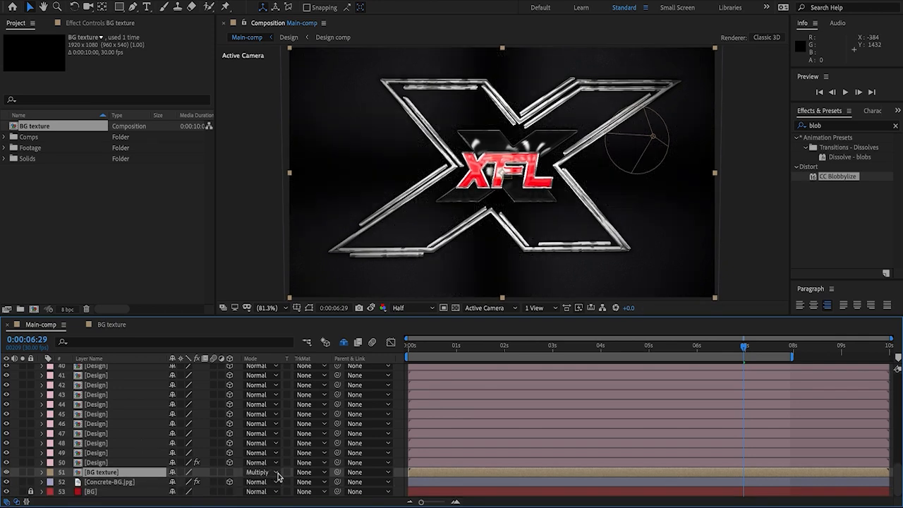
key("shift+=")
key("shift+=")
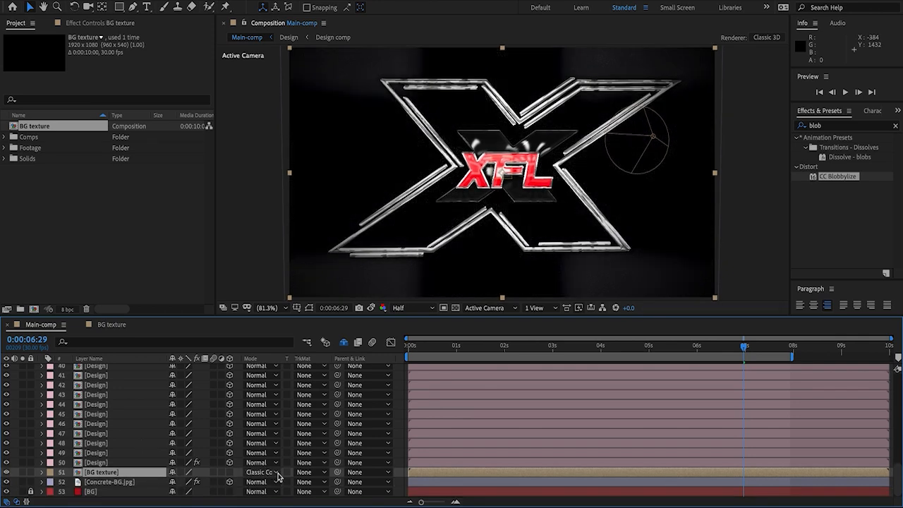
key("shift+=")
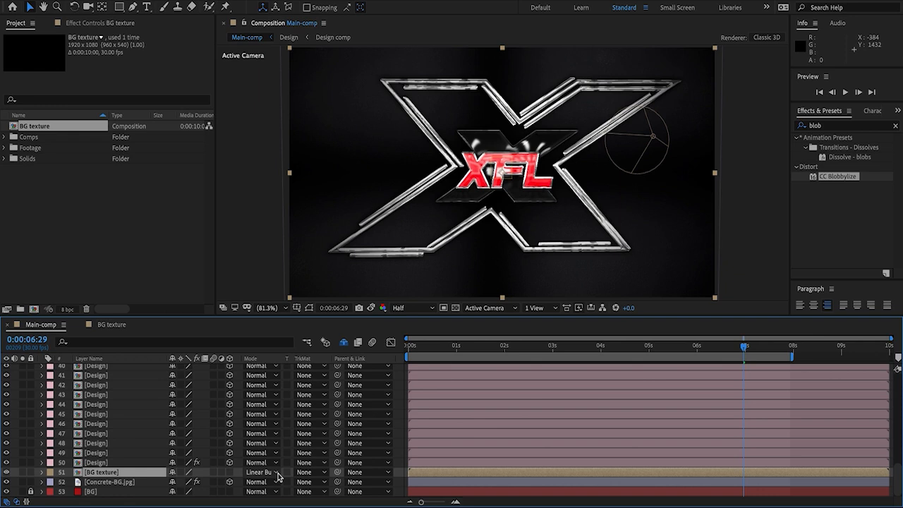
key("shift+=")
key("shift+=")
key("shift+=")
key("shift+=")
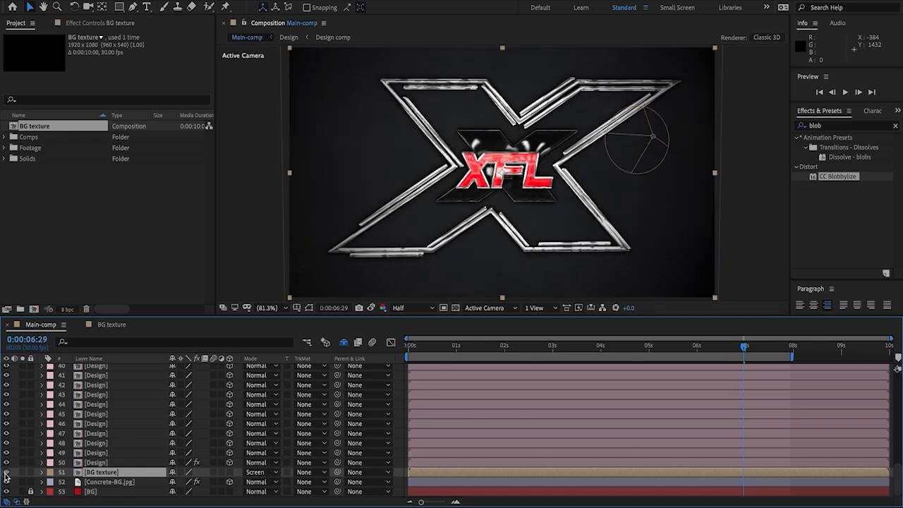
Set the BG texture layer's opacity to 30%
left_click(5, 473)
key("t")
left_click(178, 481)
type("30")
key("Return")
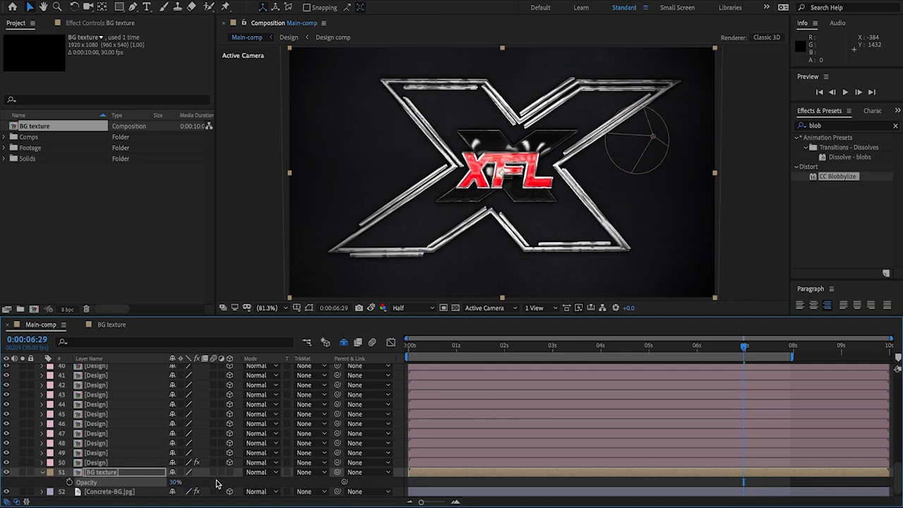
Set the BG texture layer's blending mode to Darken and compare the background with the layer's visibility toggled
left_click(266, 471)
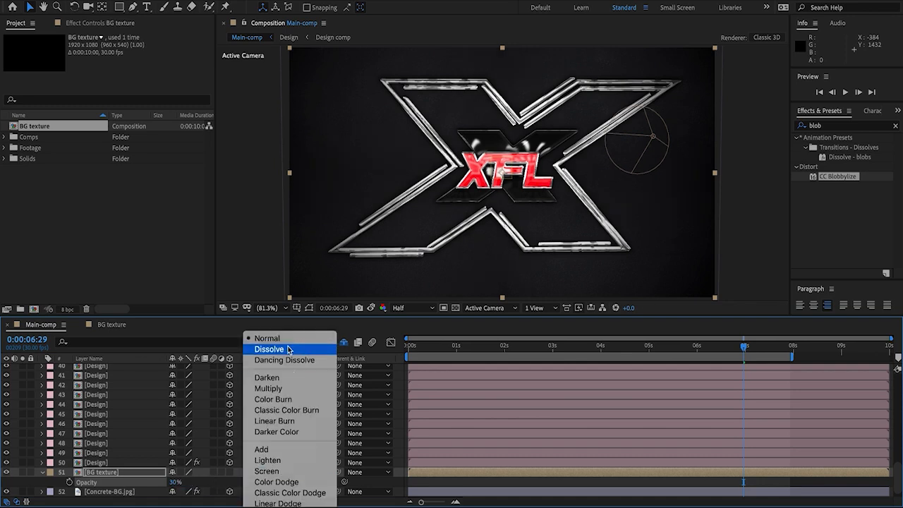
left_click(288, 349)
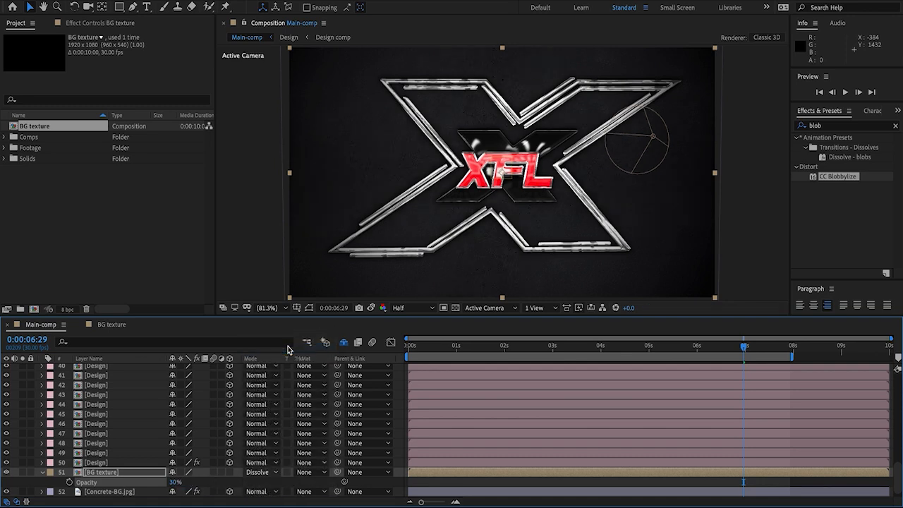
key("shift+equal")
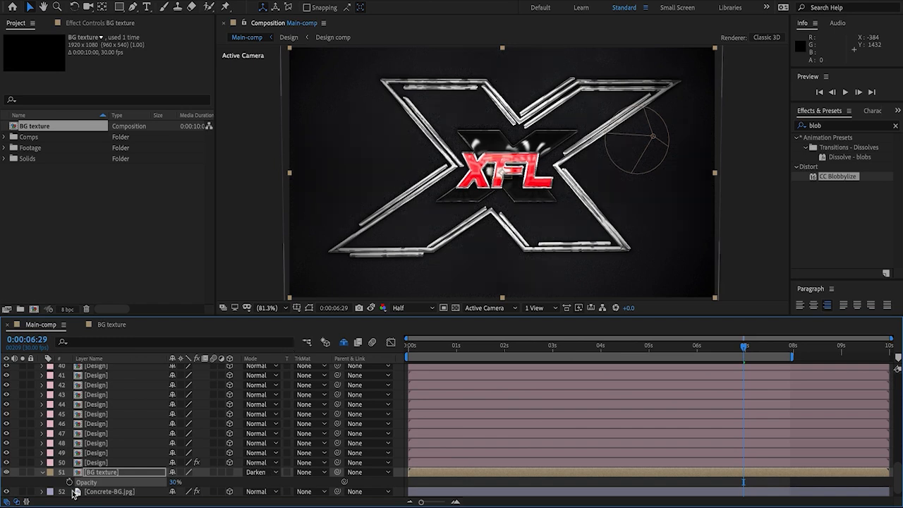
left_click(8, 472)
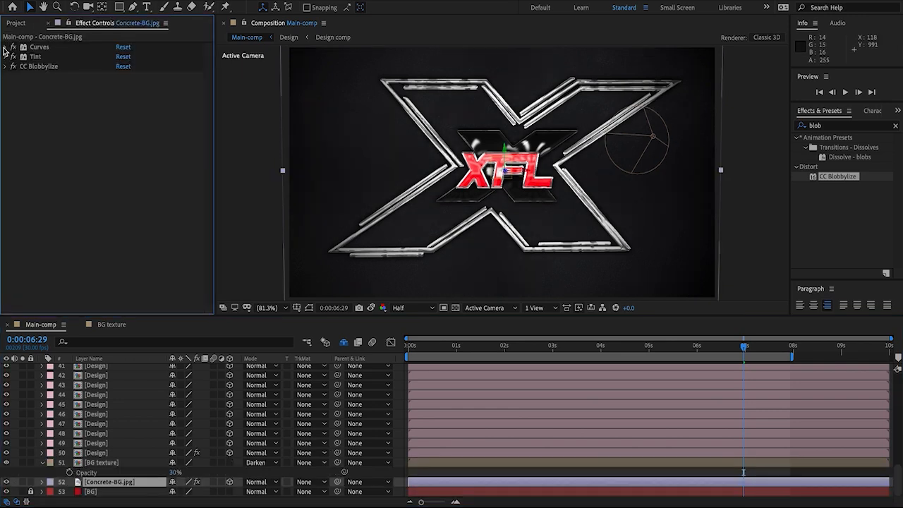
Raise the shadow point of Concrete-BG.jpg's Curves slightly and change its Tint's Map Black To colour to a dark blue-grey
left_click(5, 48)
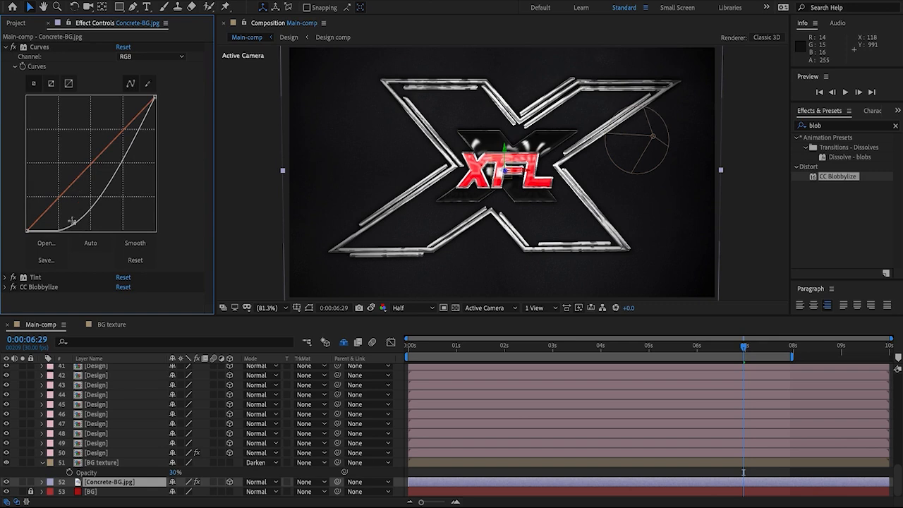
left_click_drag(72, 221, 72, 219)
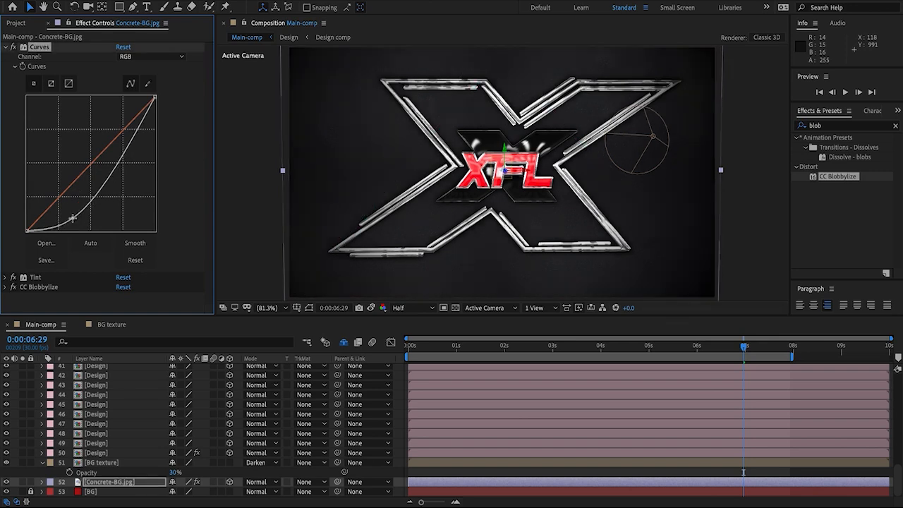
left_click(6, 278)
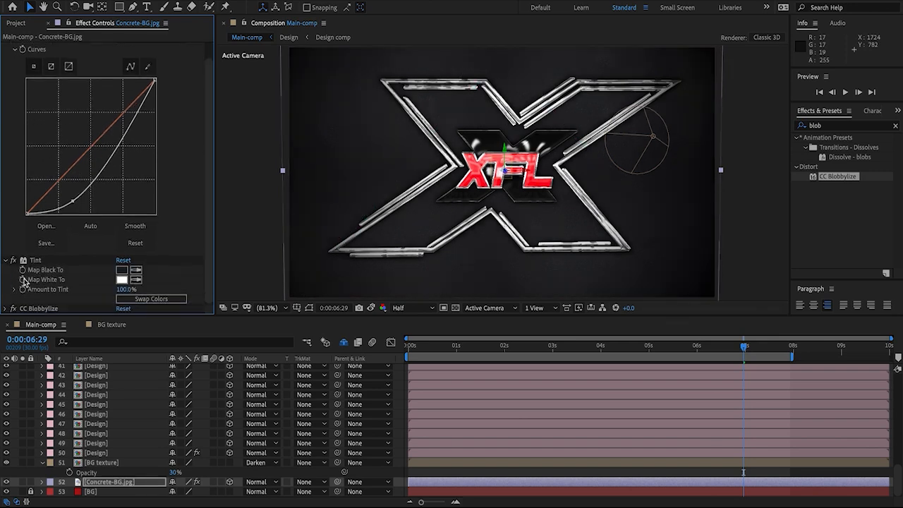
left_click(123, 270)
left_click_drag(243, 285, 252, 284)
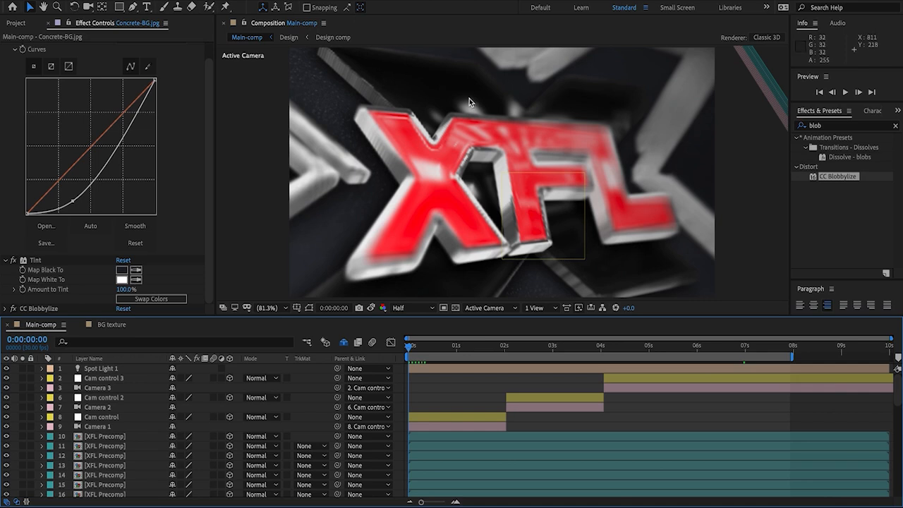
In the Design composition, scale the upper Studio Lights layer to 162% to enlarge the reflections in the inner X
scroll(126, 384, "down", 5)
double_click(126, 384)
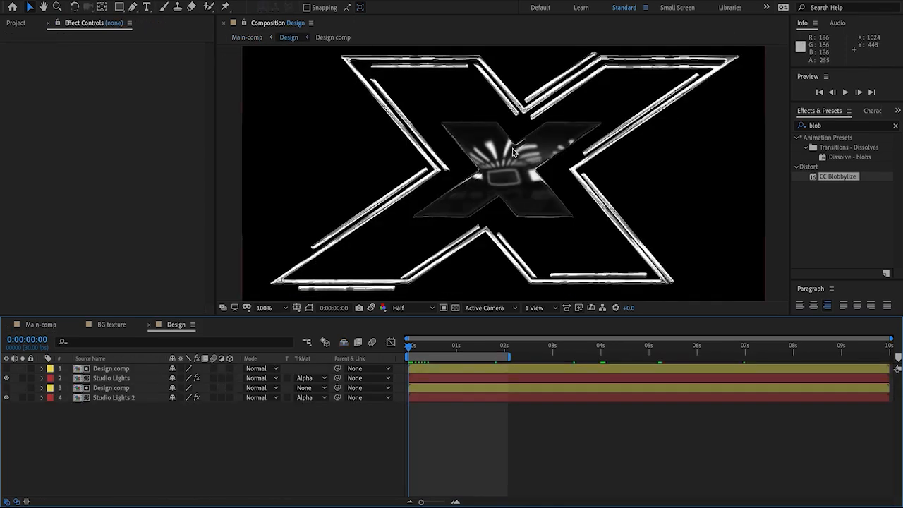
scroll(512, 148, "up", 1)
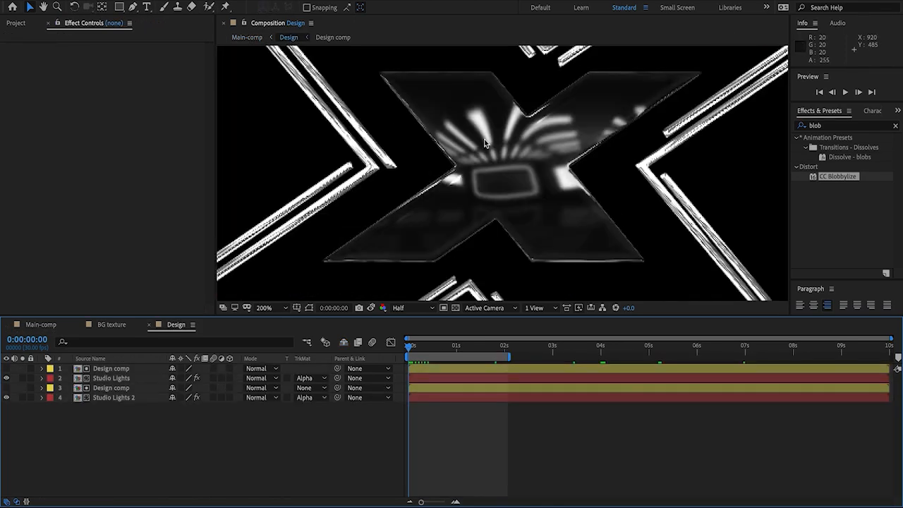
left_click(107, 378)
left_click(6, 378)
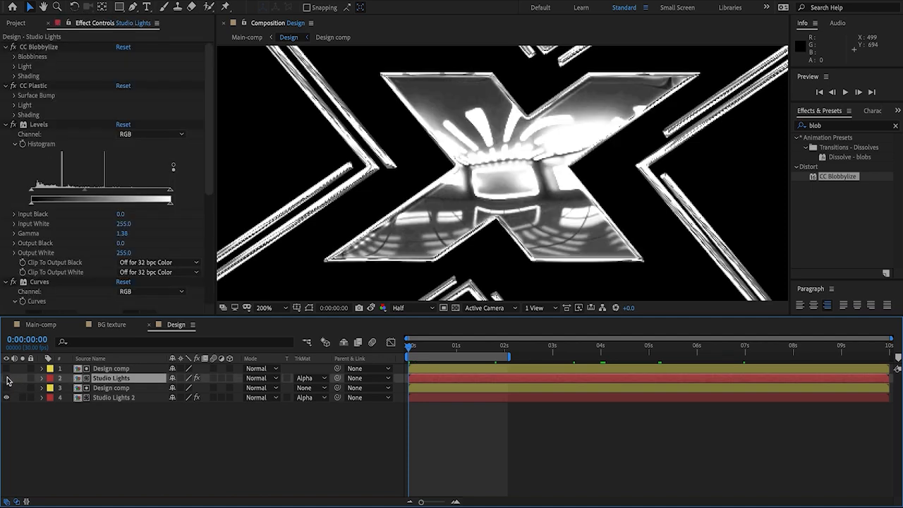
left_click(6, 378)
key("s")
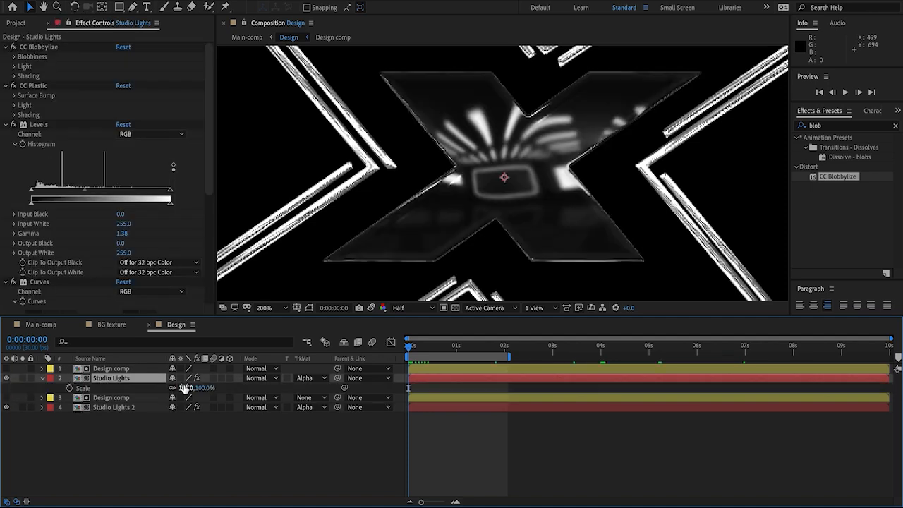
left_click_drag(189, 387, 215, 382)
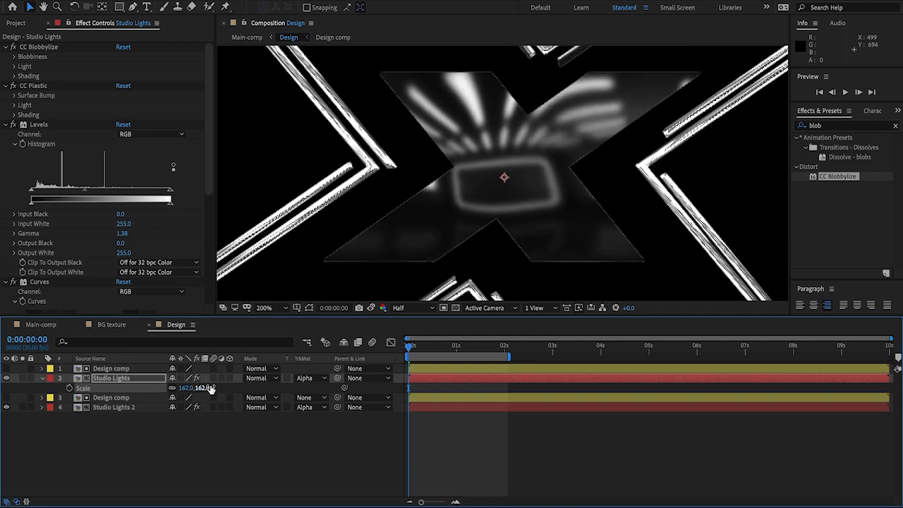
Apply Fast Box Blur with a blur radius of 2.0 to the Studio Lights layer, and preview Main-comp
left_click(811, 126)
type("fast")
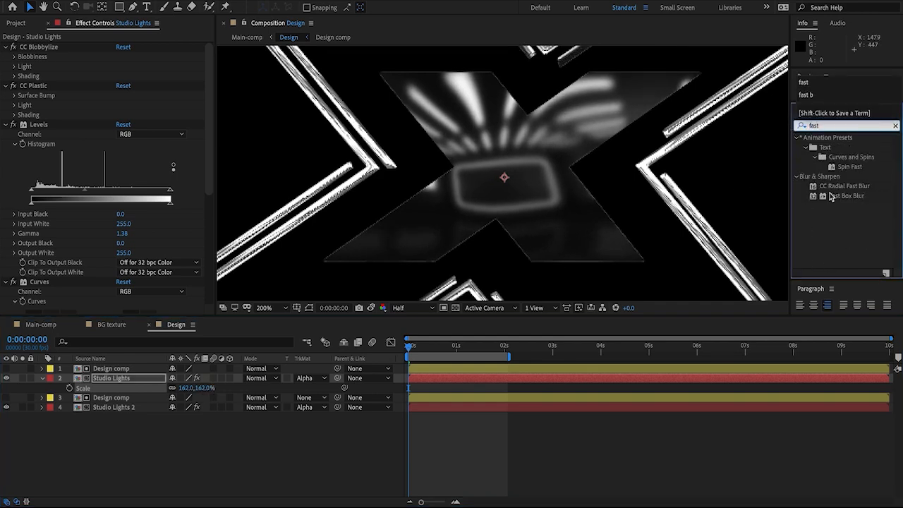
double_click(850, 203)
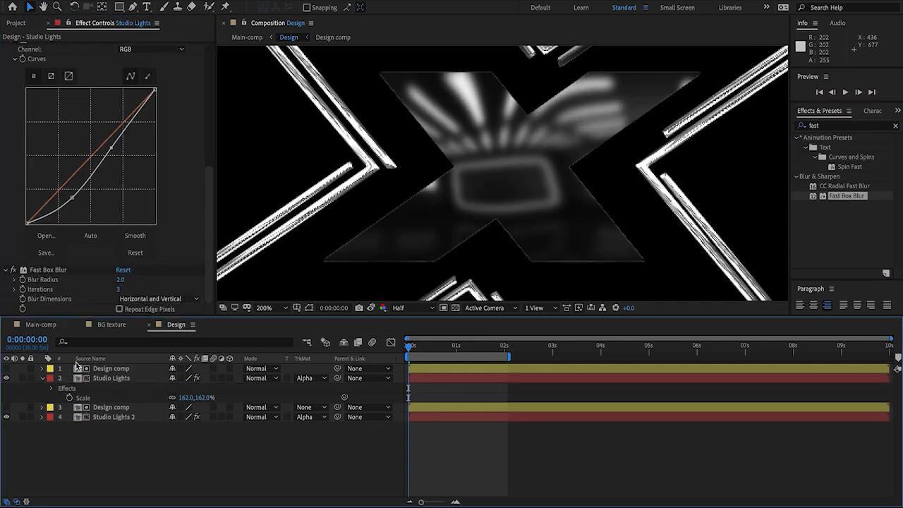
left_click(49, 328)
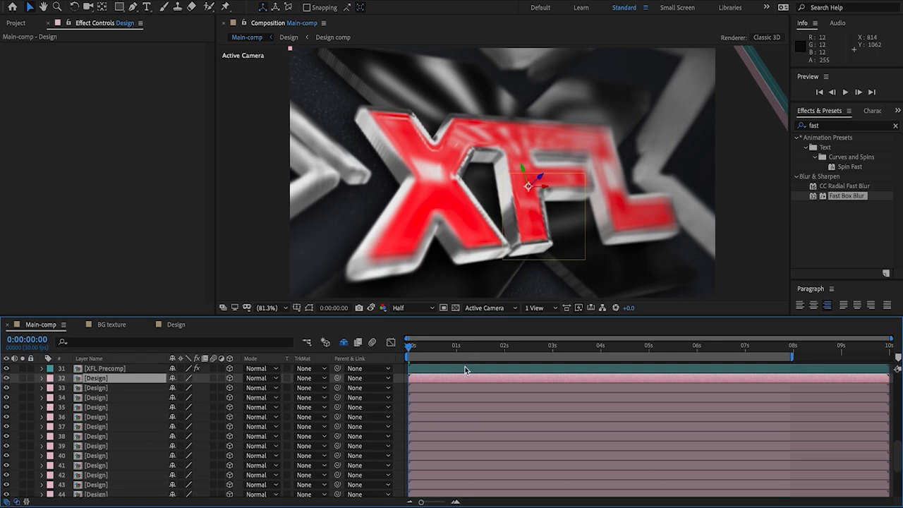
key("space")
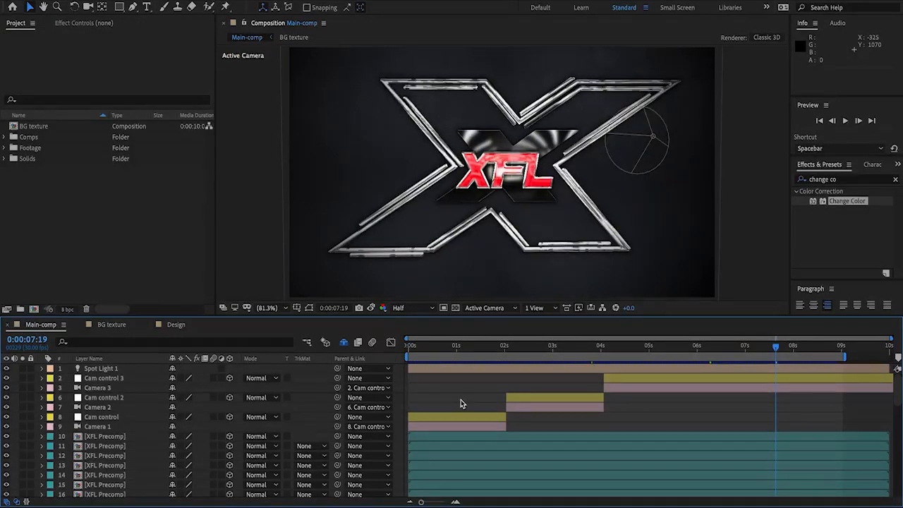
Move the BG texture composition into the project's Comps folder
left_click(42, 126)
key("Delete")
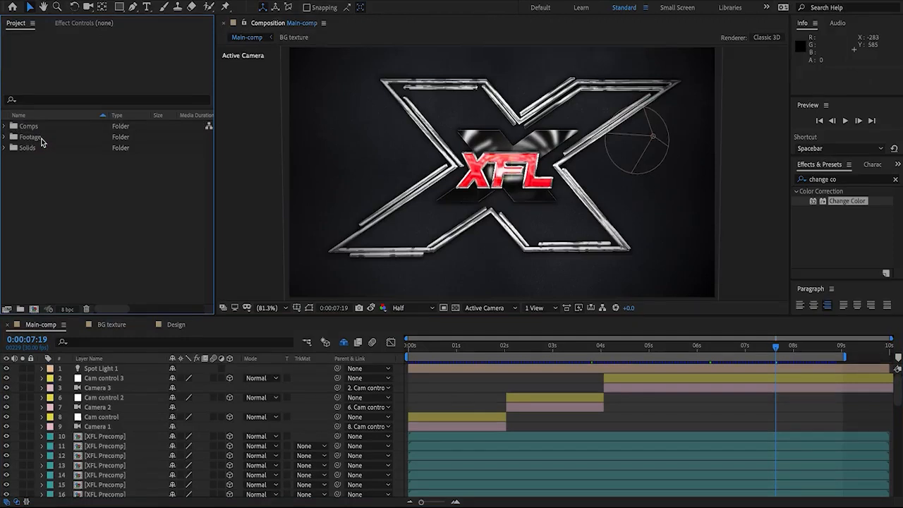
Add an adjustment layer to Main-comp below Spot Light 1 and trim its start to 0:00:04:02, where Camera 3 begins
right_click(399, 380)
mouse_move(423, 385)
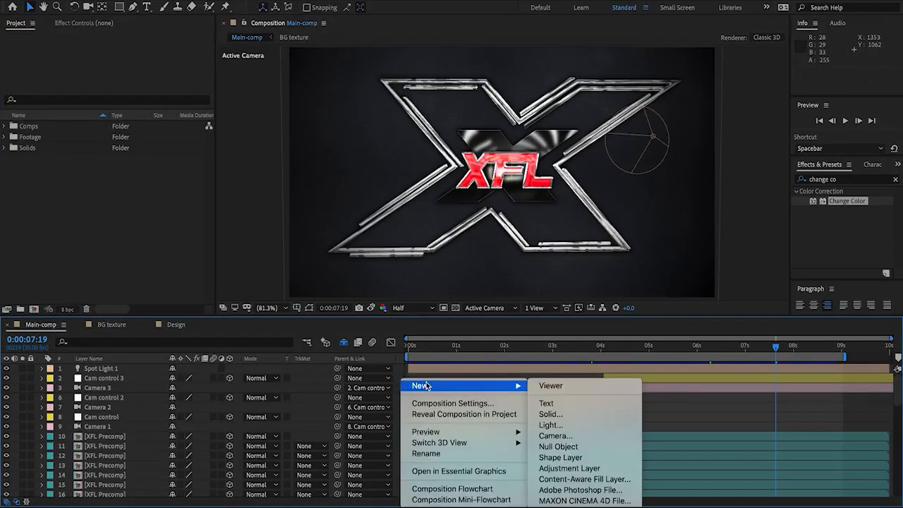
left_click(582, 468)
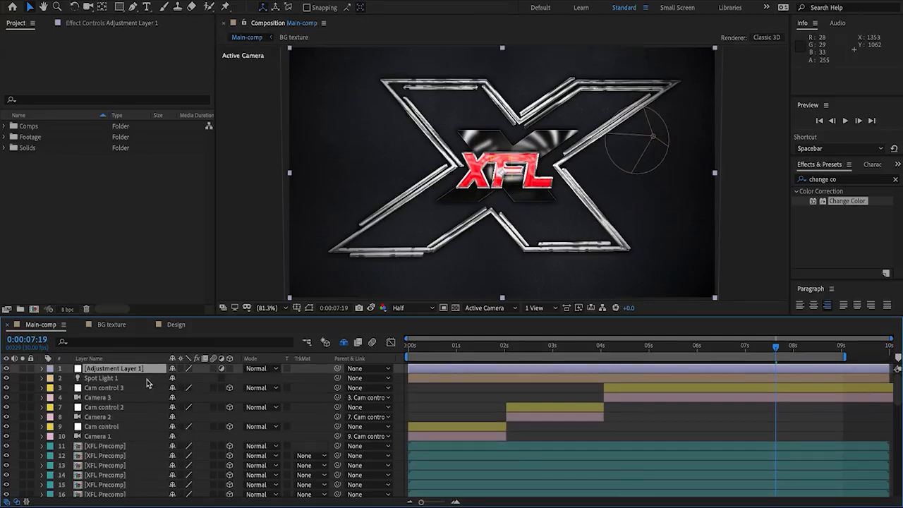
left_click_drag(150, 374, 151, 385)
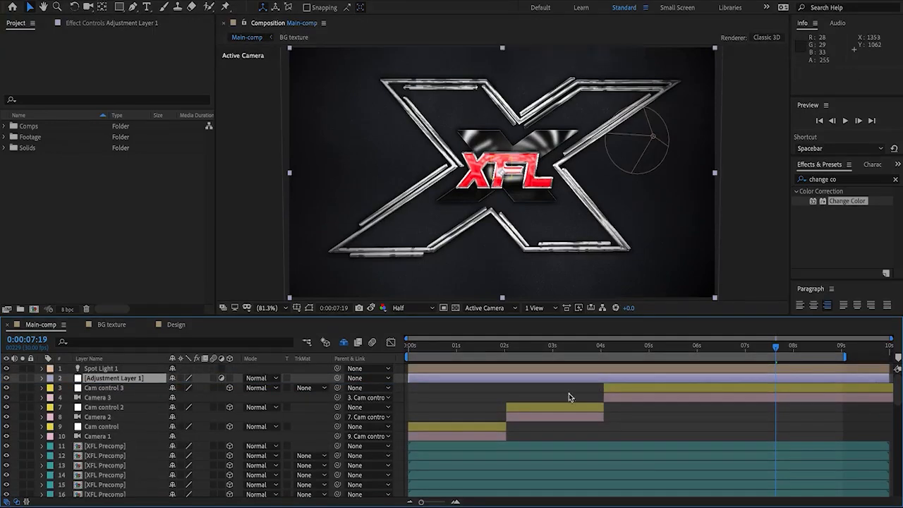
left_click_drag(407, 378, 603, 392)
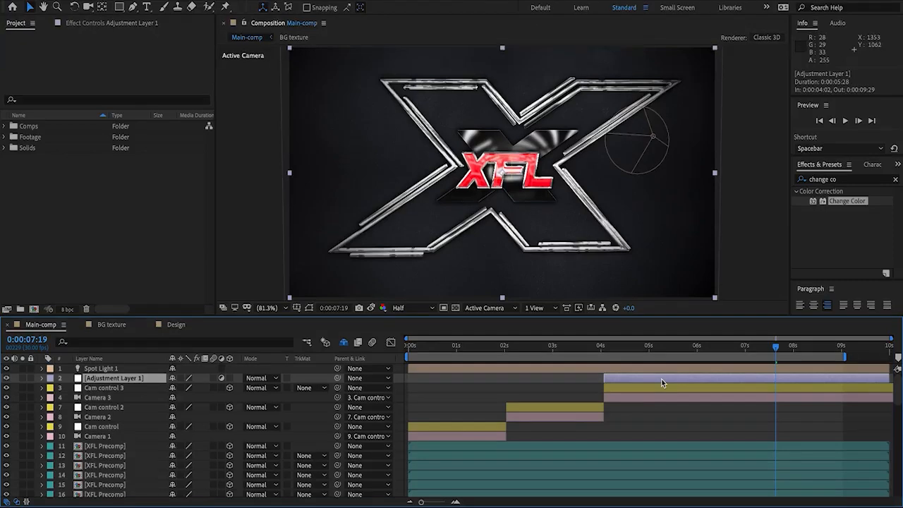
Apply a Levels effect to the adjustment layer and set its Gamma to 0.70
left_click(847, 179)
type("levels")
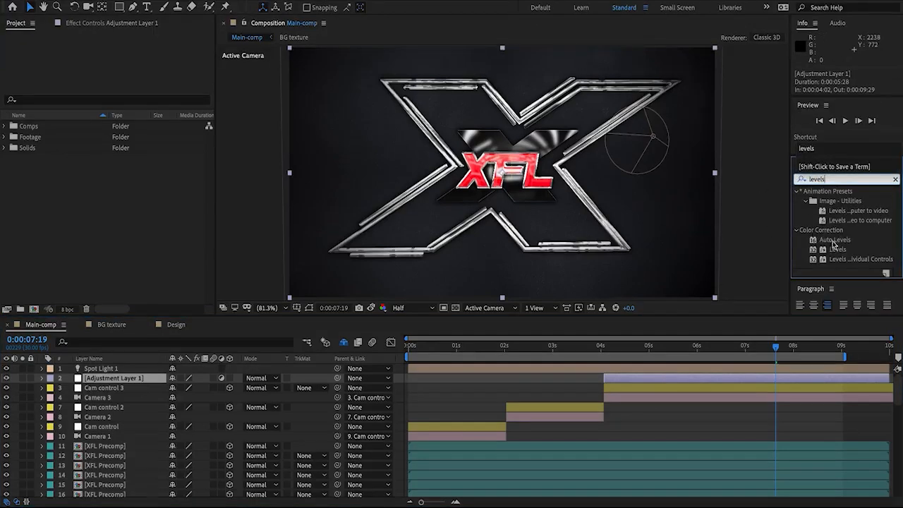
double_click(835, 249)
left_click(122, 158)
type("0.7")
key("Return")
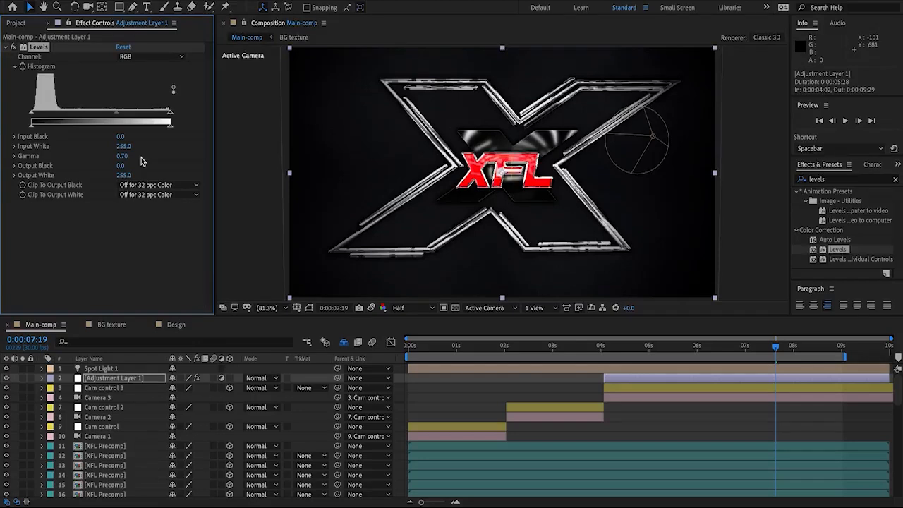
Brighten Concrete-BG.jpg by raising the lower point of its RGB curve further
scroll(456, 394, "down", 10)
left_click(106, 482)
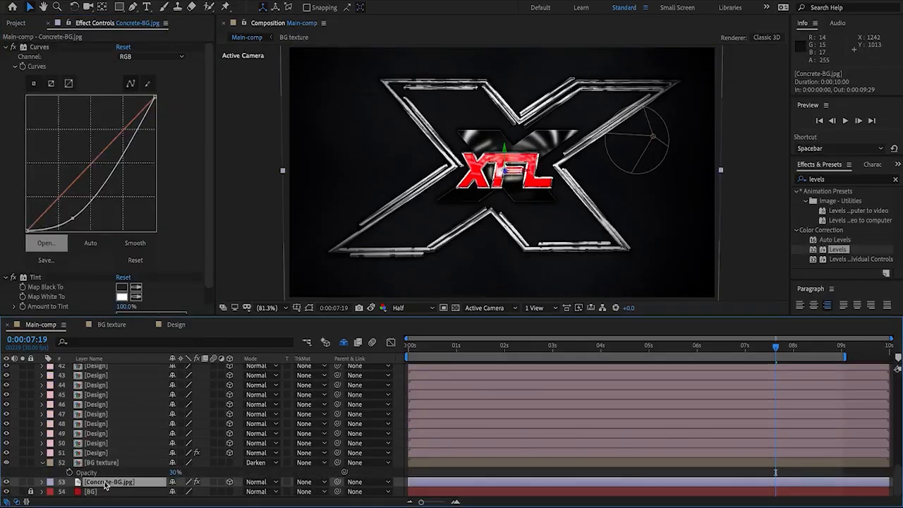
left_click_drag(72, 217, 78, 213)
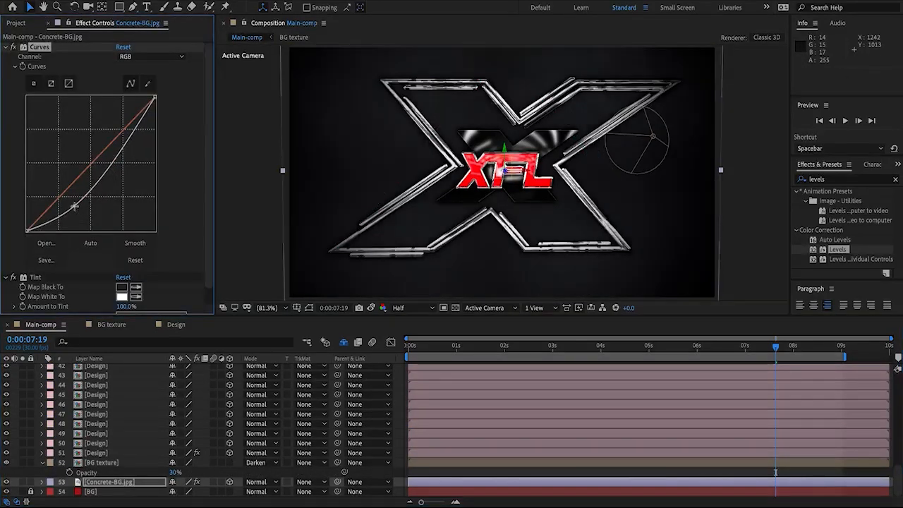
Lift the lower point of Concrete-BG.jpg's RGB curve slightly once more
left_click_drag(74, 206, 74, 200)
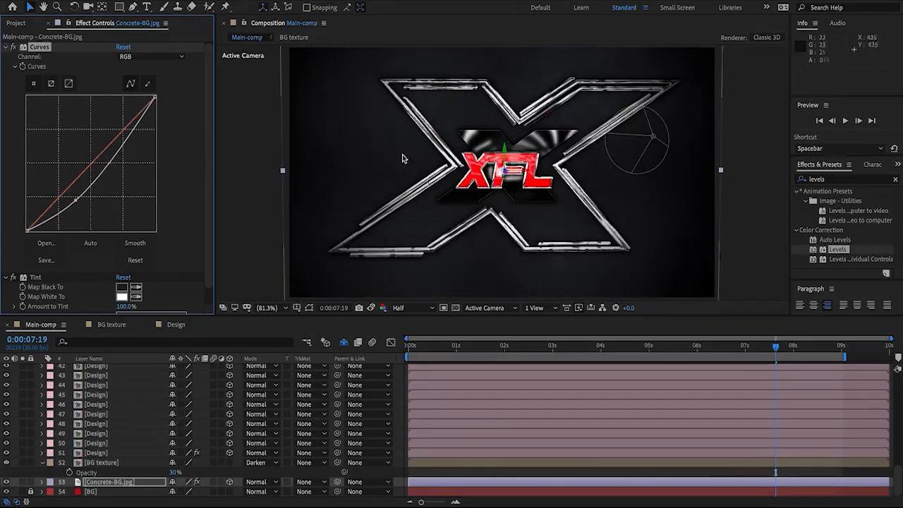
In the BG texture composition, shorten Black Solid 1's horizontal mask at both ends towards the centre, and return to Main-comp
left_click(92, 464)
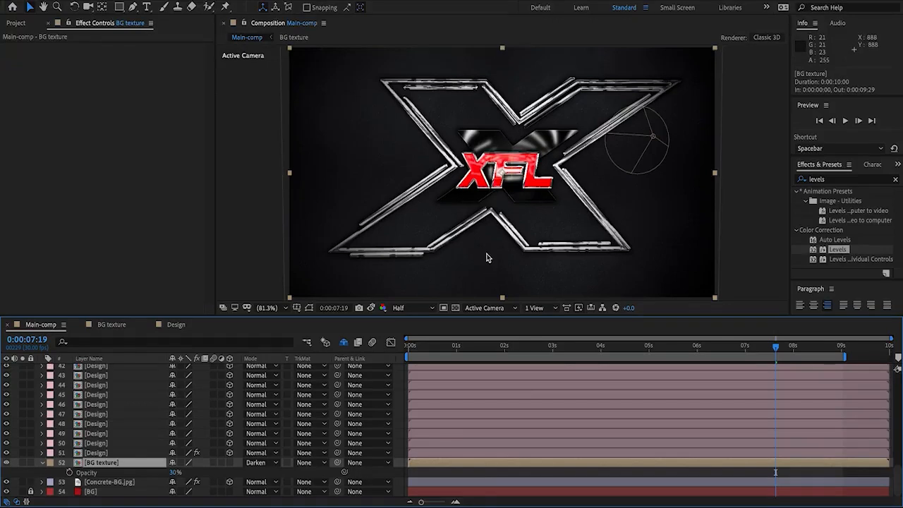
double_click(119, 463)
left_click(104, 399)
scroll(283, 282, "down", 2)
left_click_drag(366, 141, 307, 222)
left_click_drag(332, 184, 469, 187)
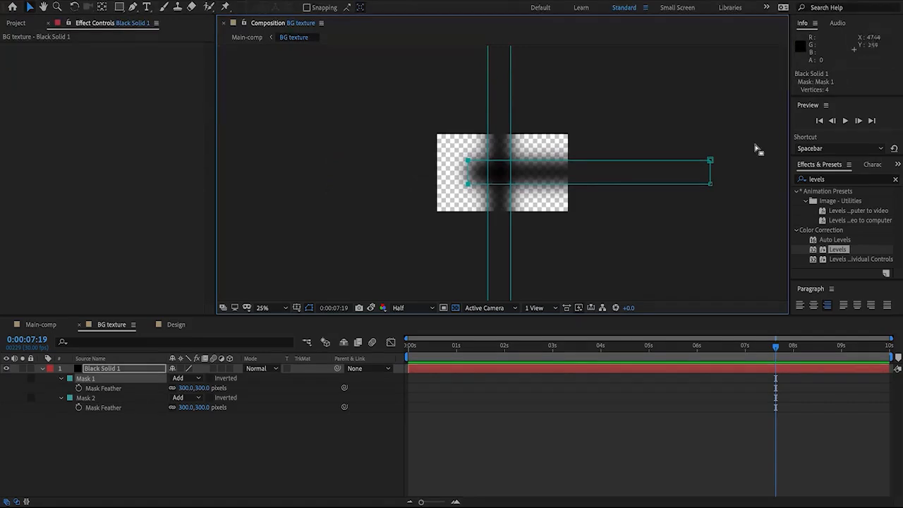
left_click_drag(711, 187, 528, 187)
left_click(50, 327)
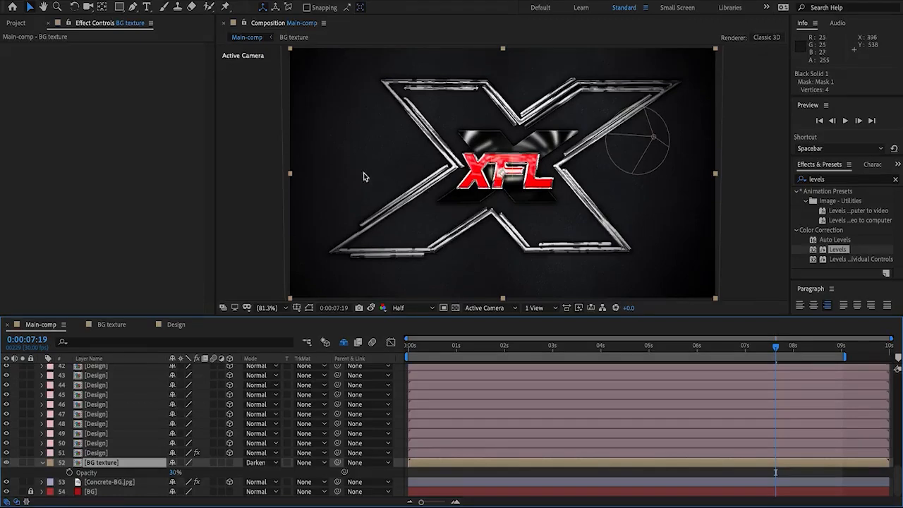
Toggle the BG texture layer's visibility to compare the background with and without it
left_click(7, 464)
left_click(8, 463)
left_click(8, 463)
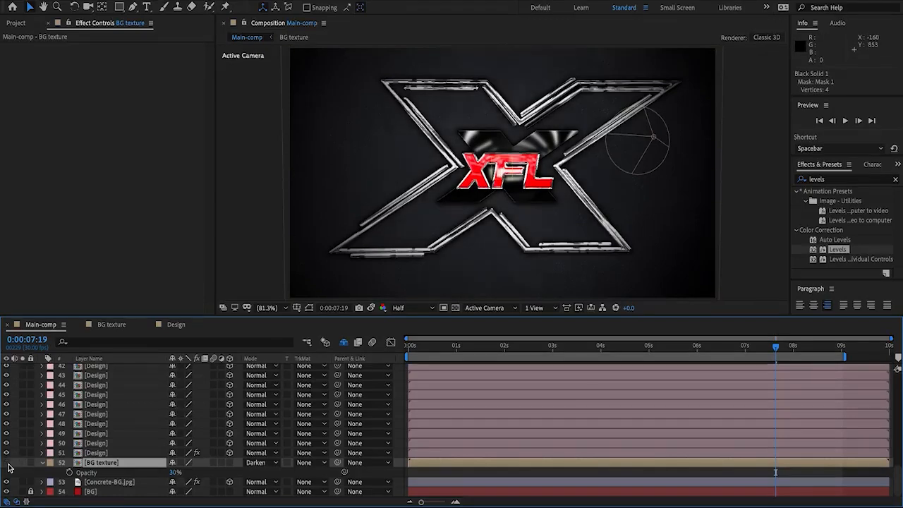
left_click(8, 463)
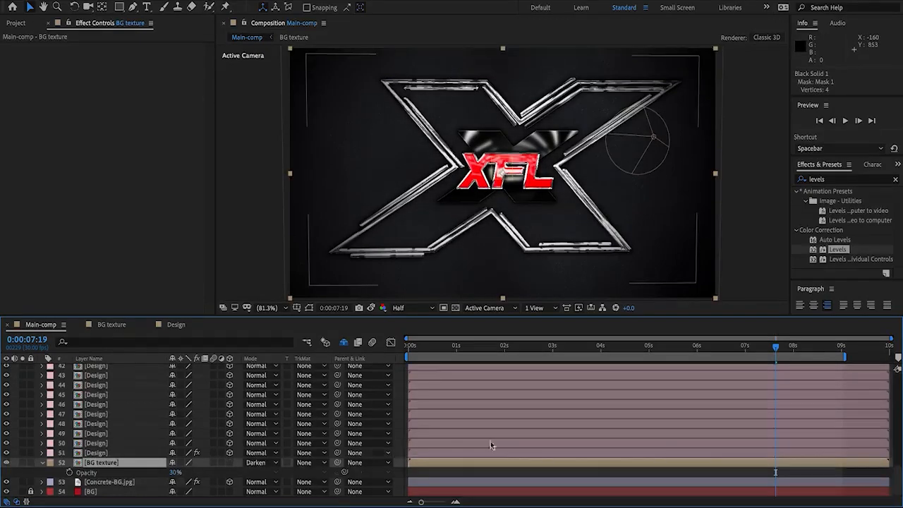
Apply Camera Lens Blur to Adjustment Layer 1 and keyframe its Blur Radius at 10.0 at 0:00:04:02
scroll(491, 445, "up", 15)
left_click(608, 347)
left_click(639, 379)
key("i")
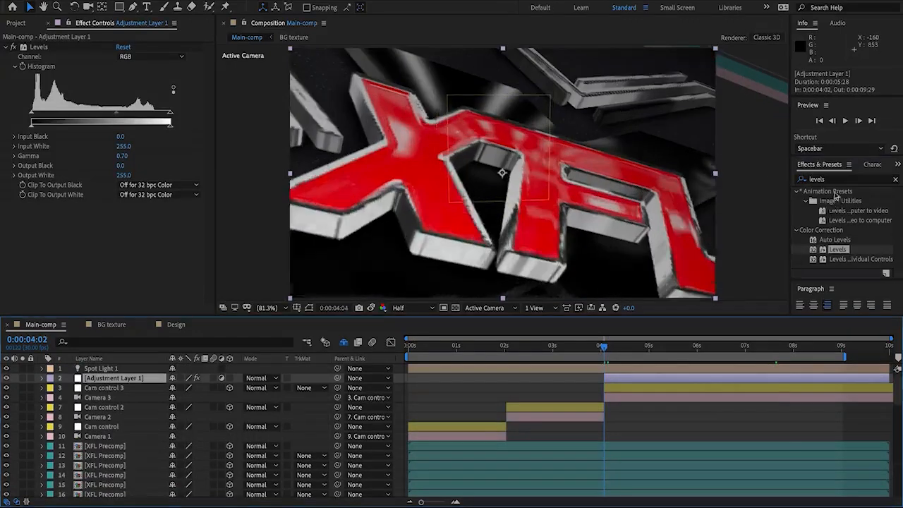
left_click_drag(830, 179, 761, 177)
type("lens")
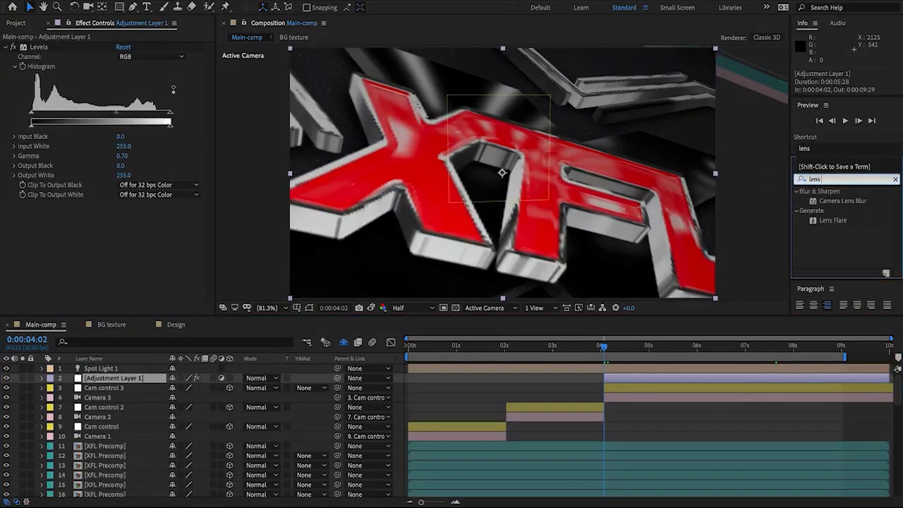
double_click(826, 201)
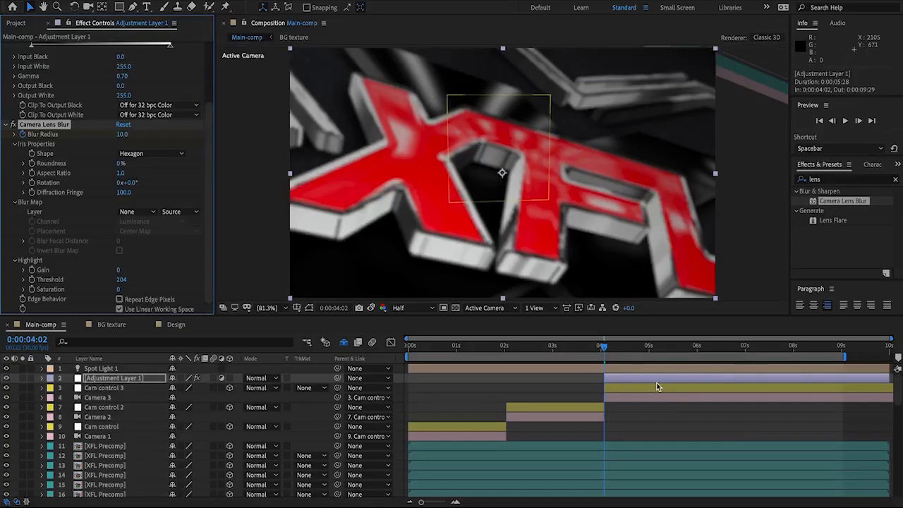
Keyframe the Blur Radius at 0.0 at 0:00:05:01 and preview the blur animation
key("u")
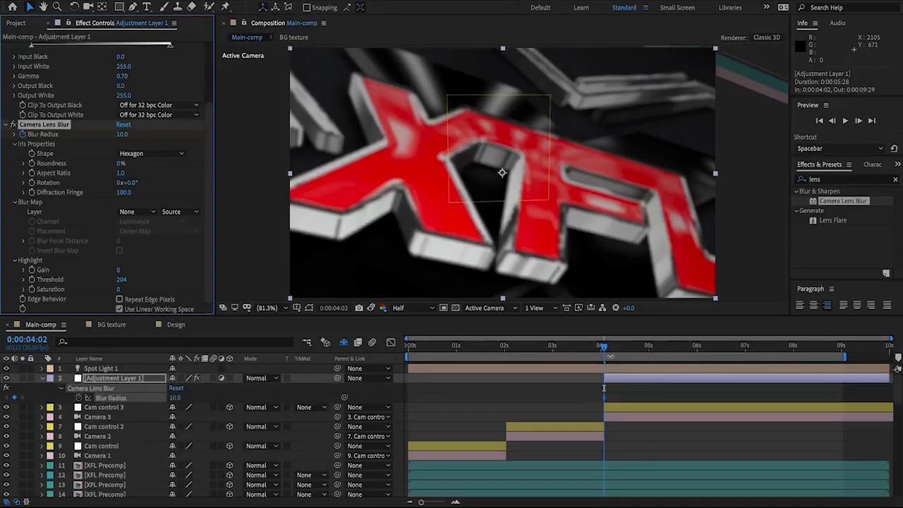
left_click(649, 345)
left_click(174, 397)
type("0")
key("Return")
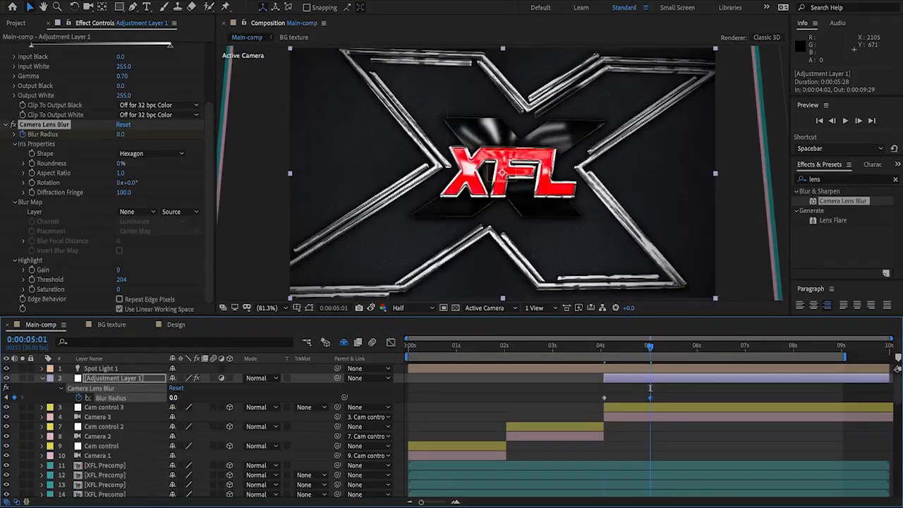
key("space")
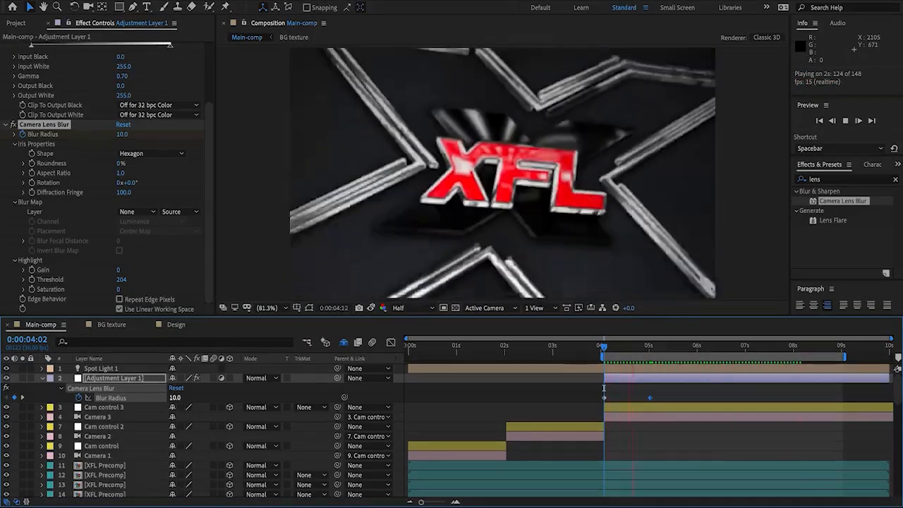
key("space")
key("u")
Duplicate Adjustment Layer 1, place the copy directly above Cam control 2 and fit it to Camera 2's time span
left_click(669, 380)
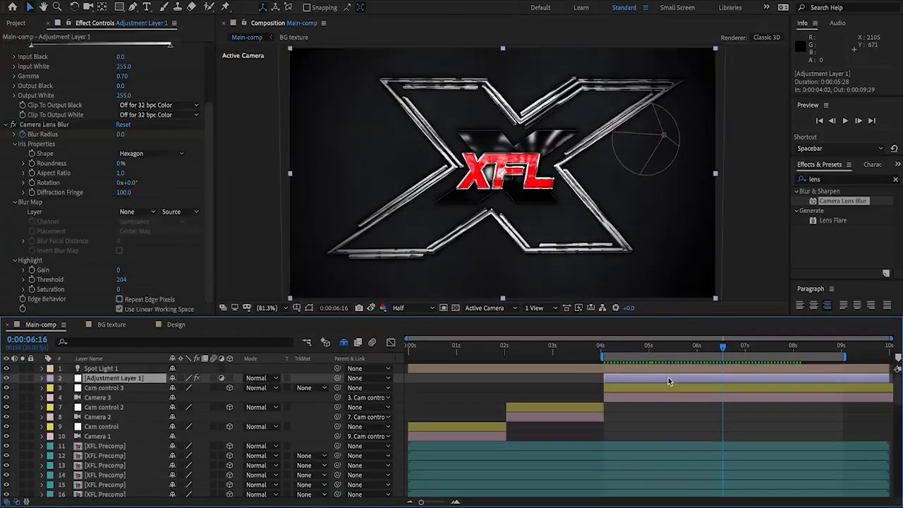
key("ctrl+d")
left_click_drag(113, 378, 146, 416)
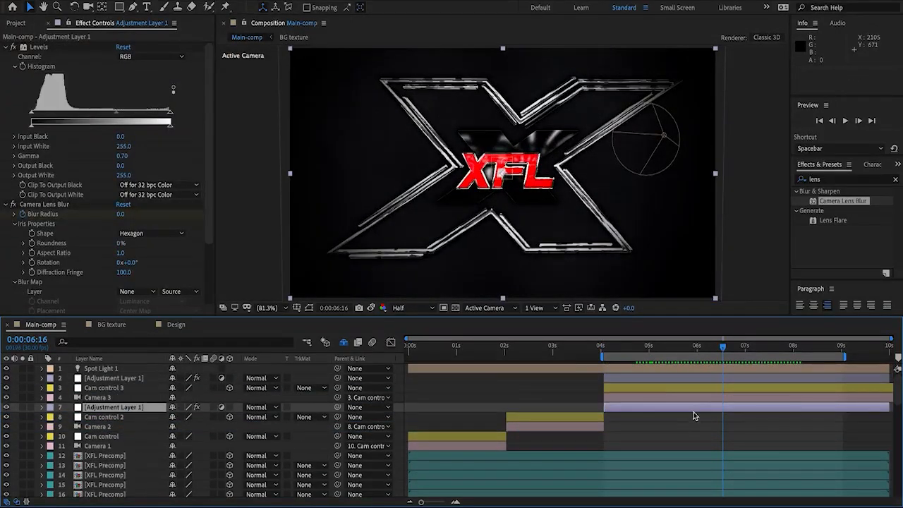
left_click_drag(695, 413, 595, 415)
left_click_drag(790, 408, 602, 410)
Duplicate that adjustment layer, place the copy above Cam control and fit it to Camera 1's time span starting at 0:00:00:00
key("ctrl+d")
left_click_drag(153, 407, 148, 438)
left_click_drag(533, 438, 436, 435)
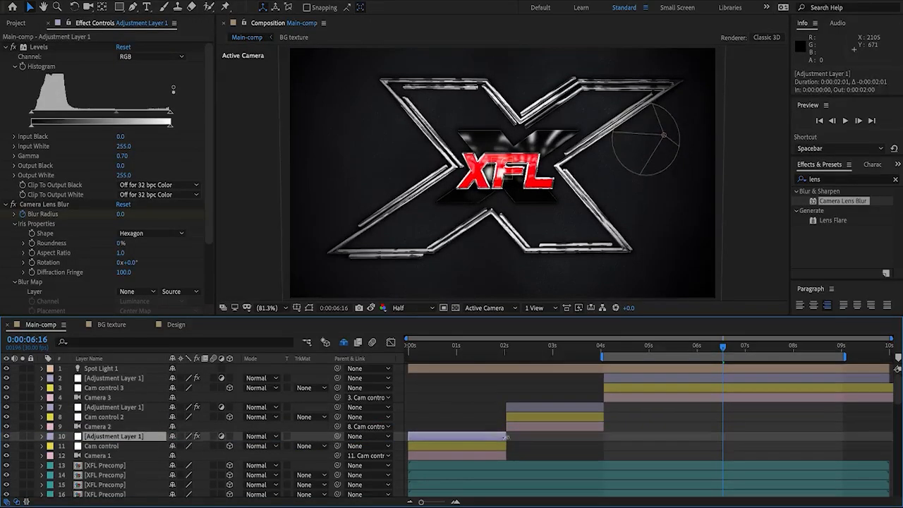
Return to 0:00:04:02 and hide the adjustment layer above Cam control 3
left_click(512, 355)
left_click_drag(513, 355, 603, 353)
left_click(111, 382)
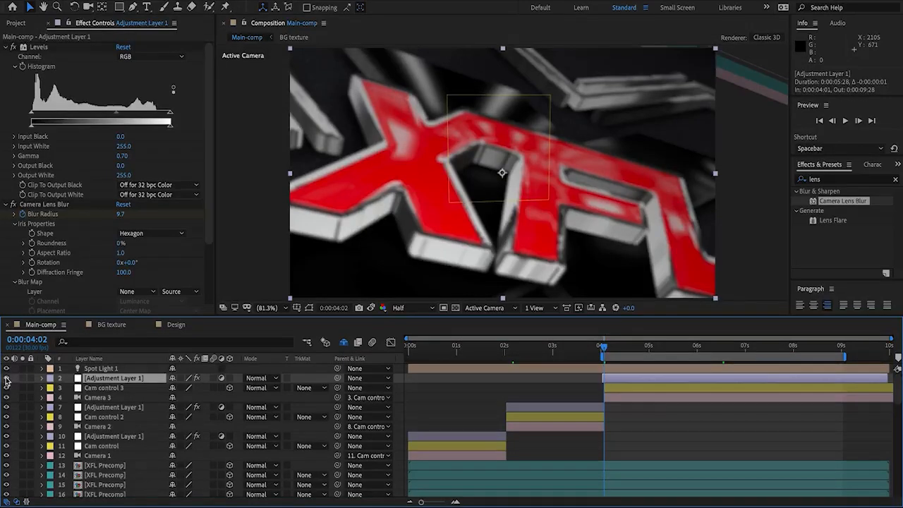
Turn on Depth of Field in Camera 3's camera options
left_click(658, 401)
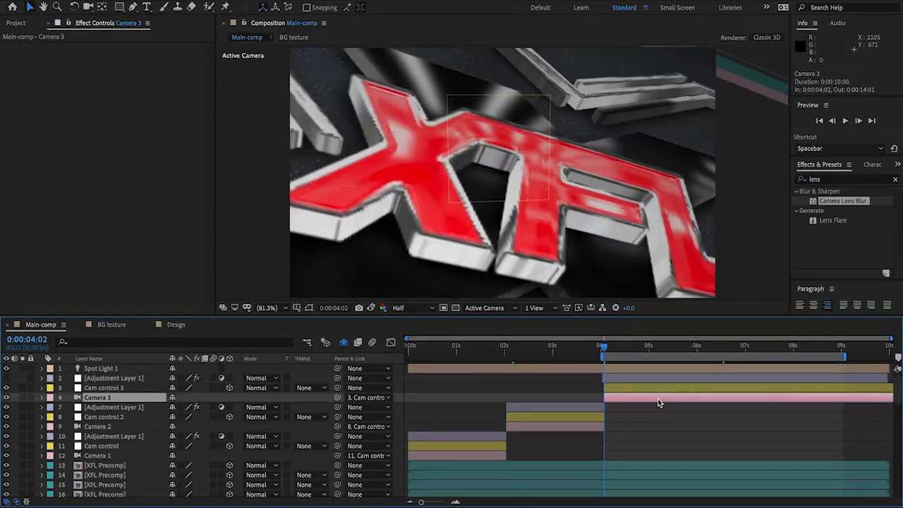
key("a")
key("a")
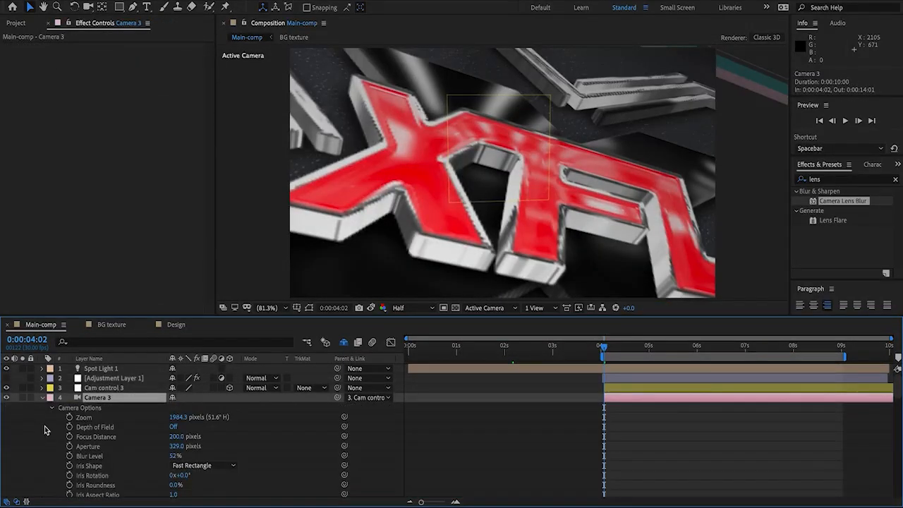
left_click(99, 426)
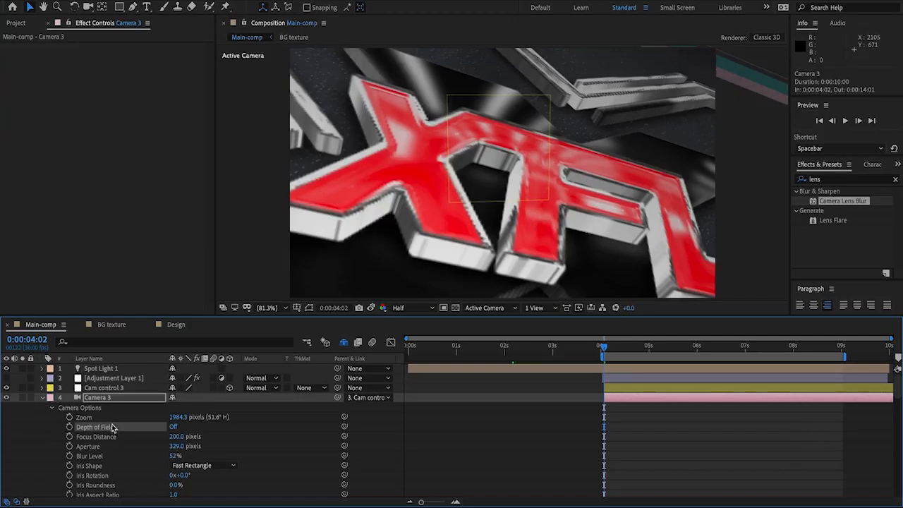
left_click(174, 426)
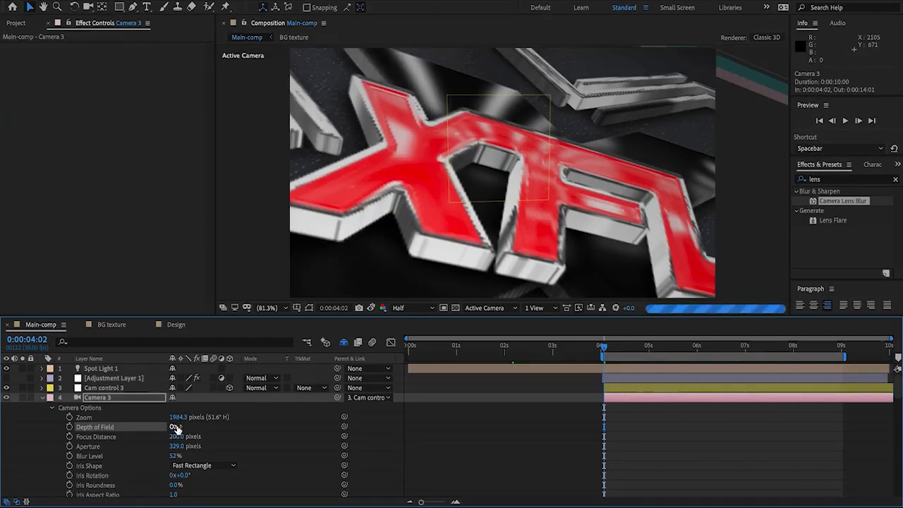
Using a two-view layout with Top and Active Camera, set Camera 3's Focus Distance to 350 pixels and keyframe it at 0:00:04:02
left_click(522, 310)
left_click(557, 332)
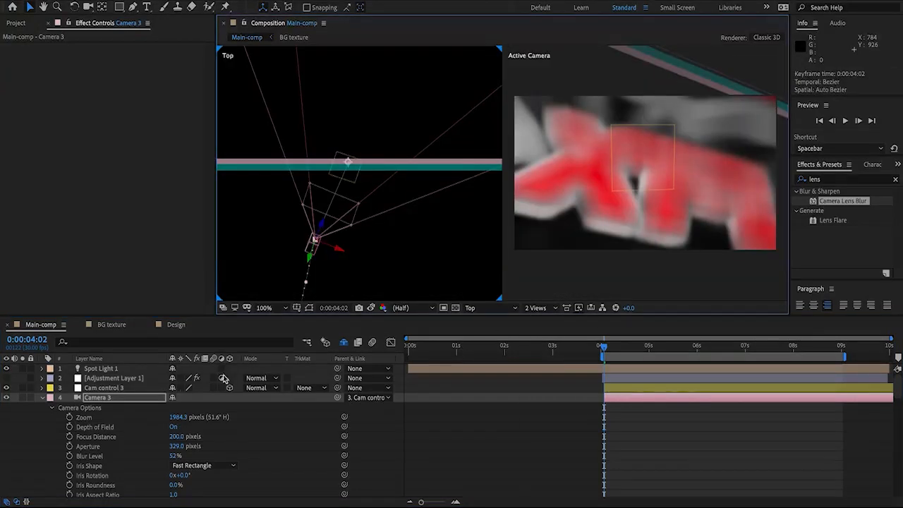
left_click_drag(176, 435, 196, 442)
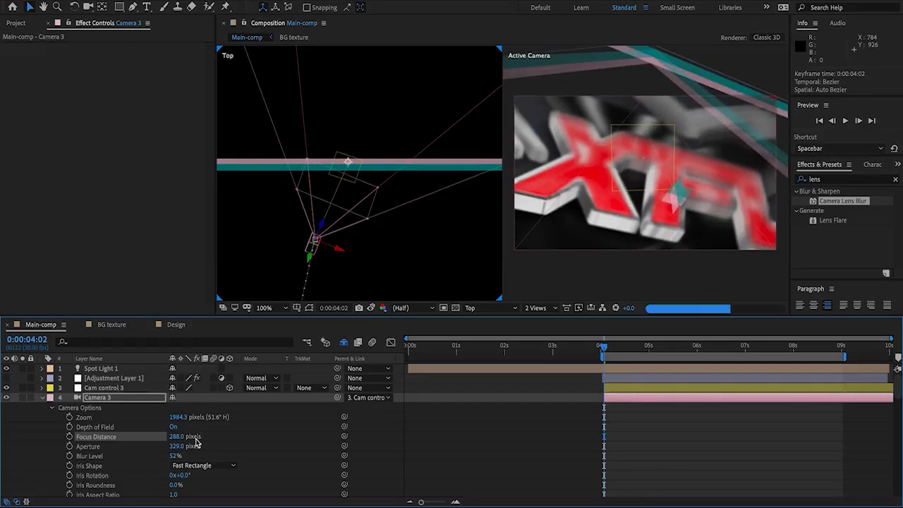
left_click(174, 436)
type("300")
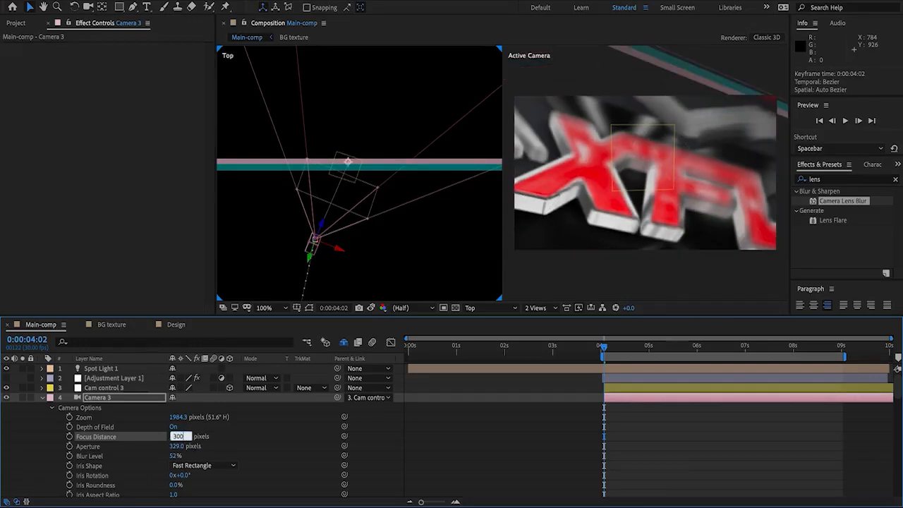
key("Return")
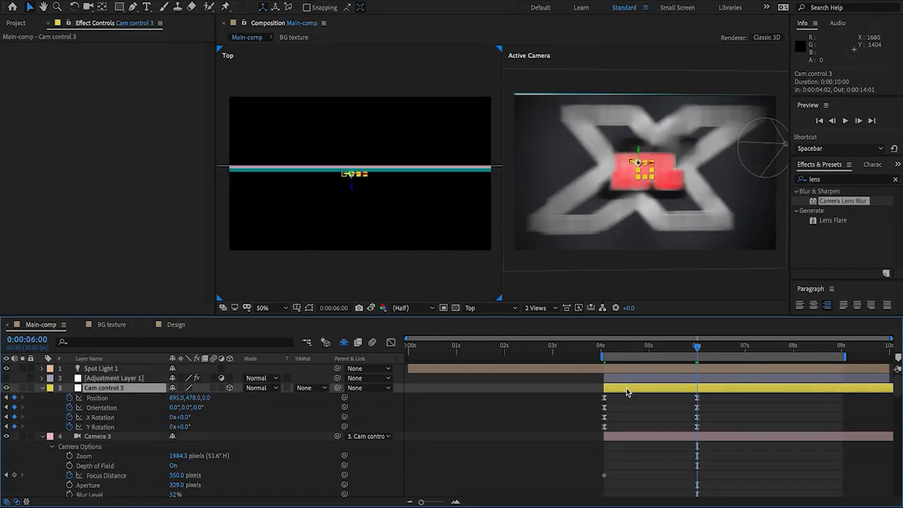
Keyframe Camera 3's Focus Distance at 2000 pixels at 0:00:06:00, judging the focus plane in the Top view
key("comma")
left_click(350, 293)
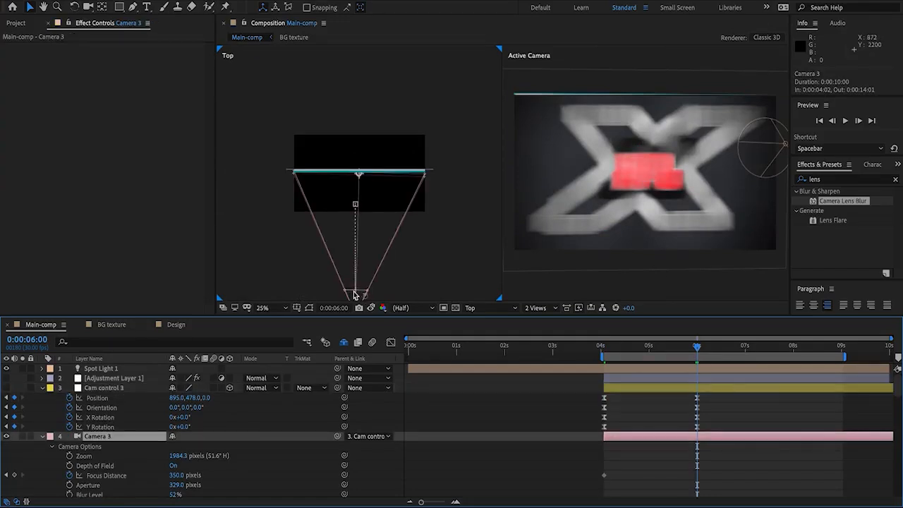
left_click(180, 475)
type("2000")
key("Return")
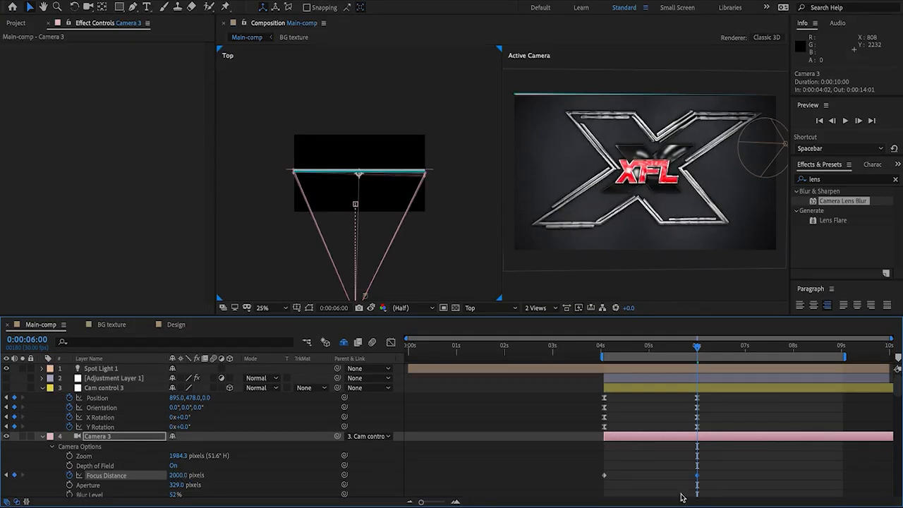
Apply Easy Ease to both Focus Distance keyframes, restore the single view and the hidden adjustment layer, and preview the focus animation
left_click_drag(705, 468, 579, 489)
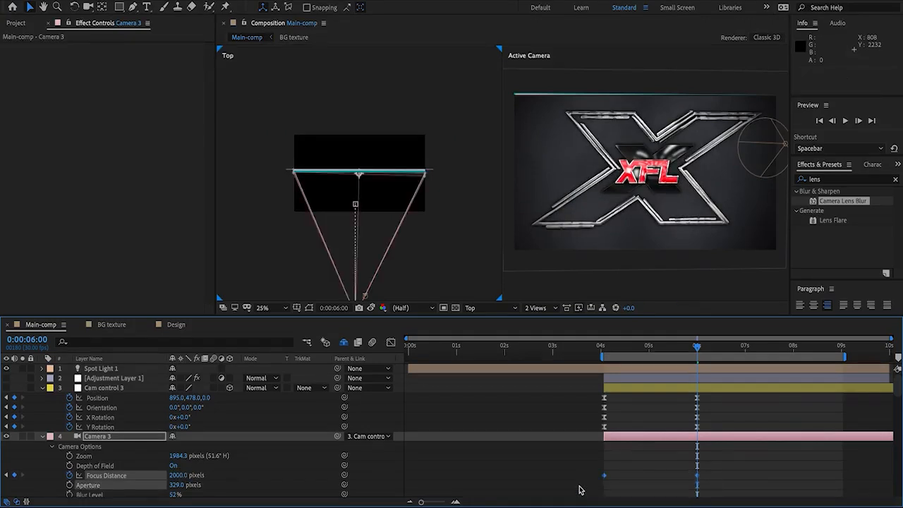
key("F9")
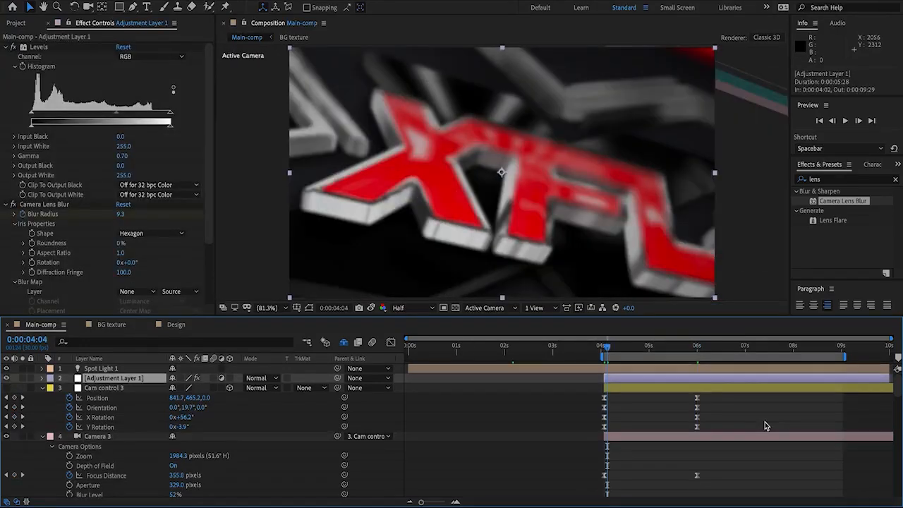
key("space")
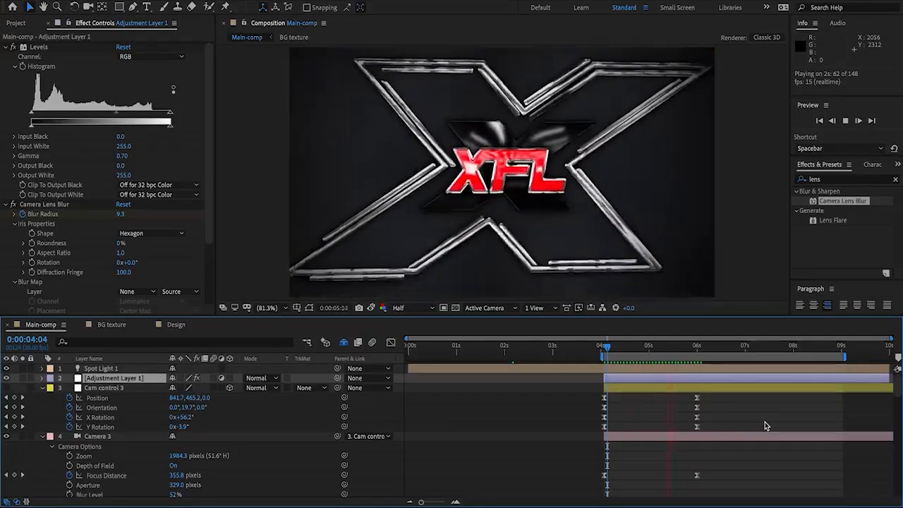
Move Camera 3's second Focus Distance keyframe earlier to 0:00:04:28 and preview the result
left_click_drag(697, 475, 645, 479)
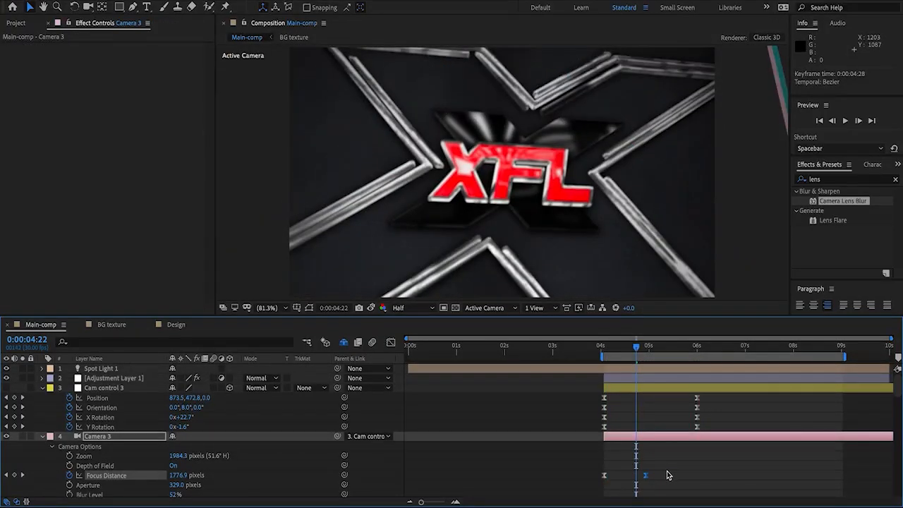
key("space")
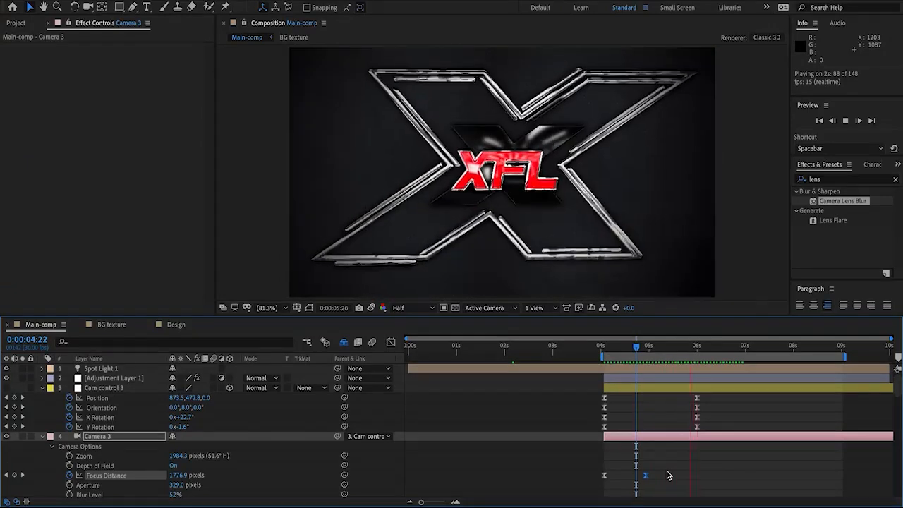
key("space")
Extend the work area over the full composition, from 0:00:00:00 to 0:00:09:29, and preview the whole animation
left_click(407, 308)
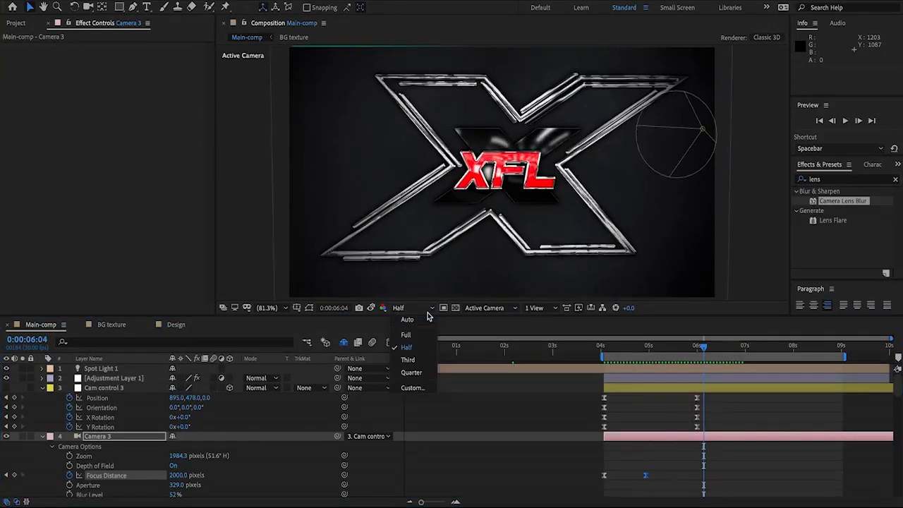
left_click(422, 406)
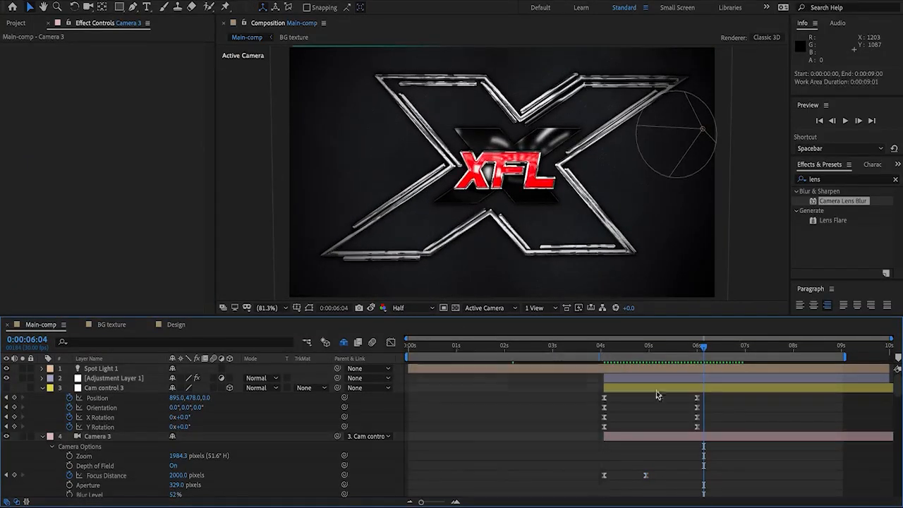
key("End")
key("n")
scroll(676, 396, "down", 5)
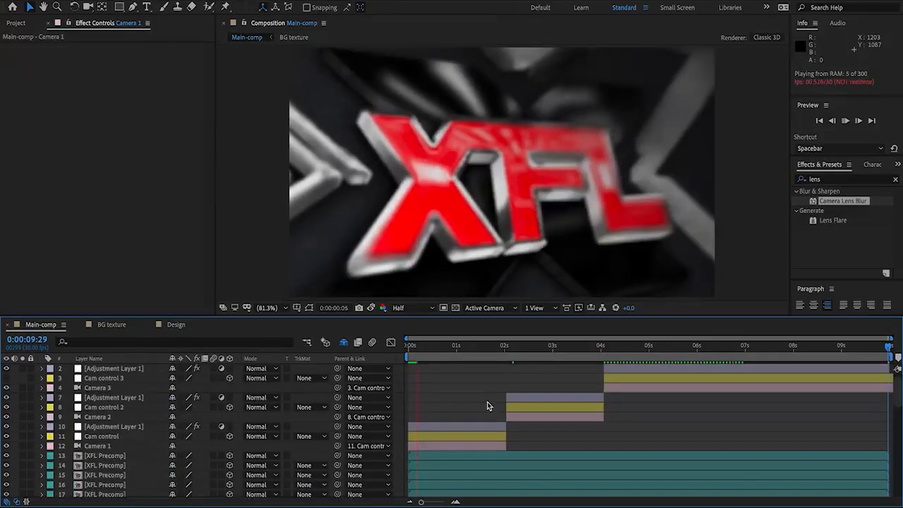